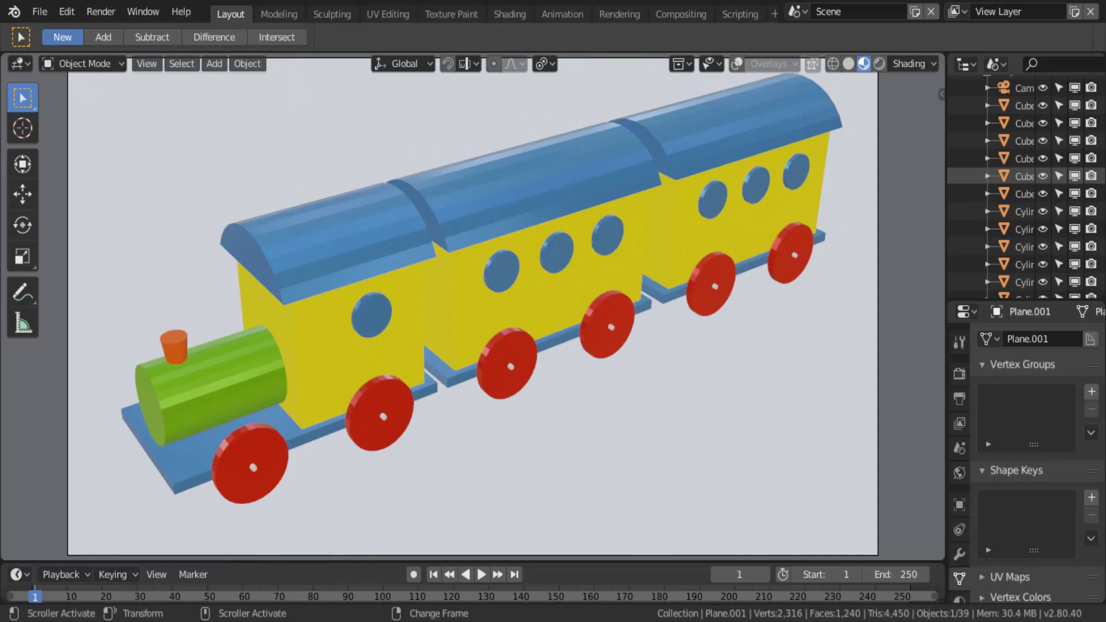
- Enable viewport overlays and delete the Plane.001 room backdrop
{"action": "scroll", "coordinate": [350, 261], "scroll_direction": "down", "scroll_amount": 1}
{"action": "key", "text": "KP_1"}
{"action": "mouse_move", "coordinate": [349, 261]}
{"action": "middle_mouse_down"}
{"action": "mouse_move", "coordinate": [382, 262]}
{"action": "mouse_move", "coordinate": [509, 342]}
{"action": "mouse_move", "coordinate": [633, 295]}
{"action": "middle_mouse_up"}
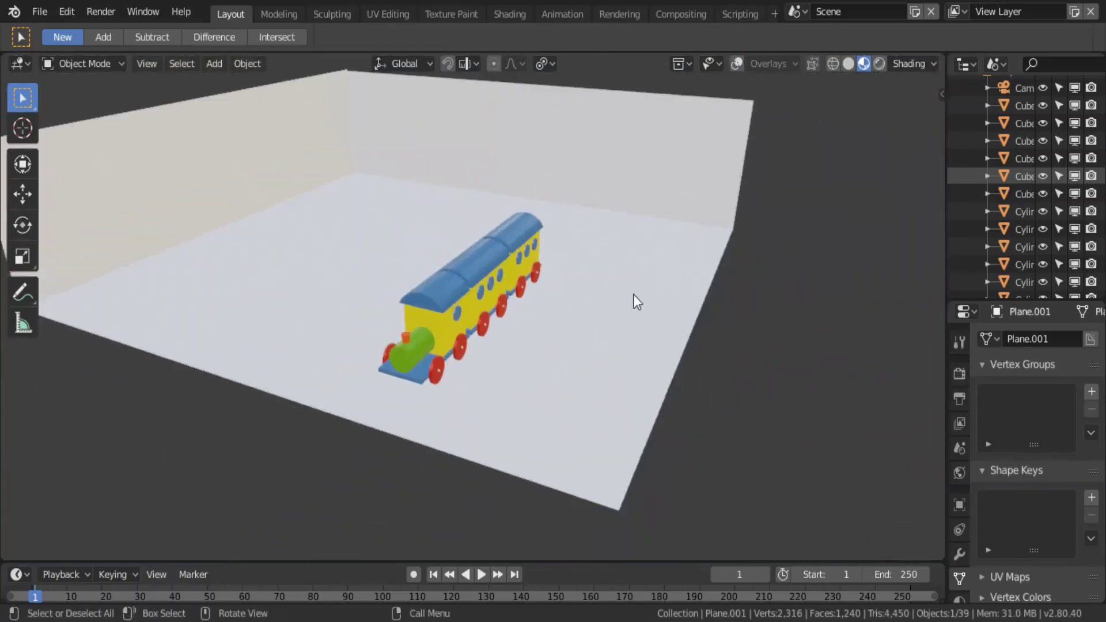
{"action": "key", "text": "shift+alt+z"}
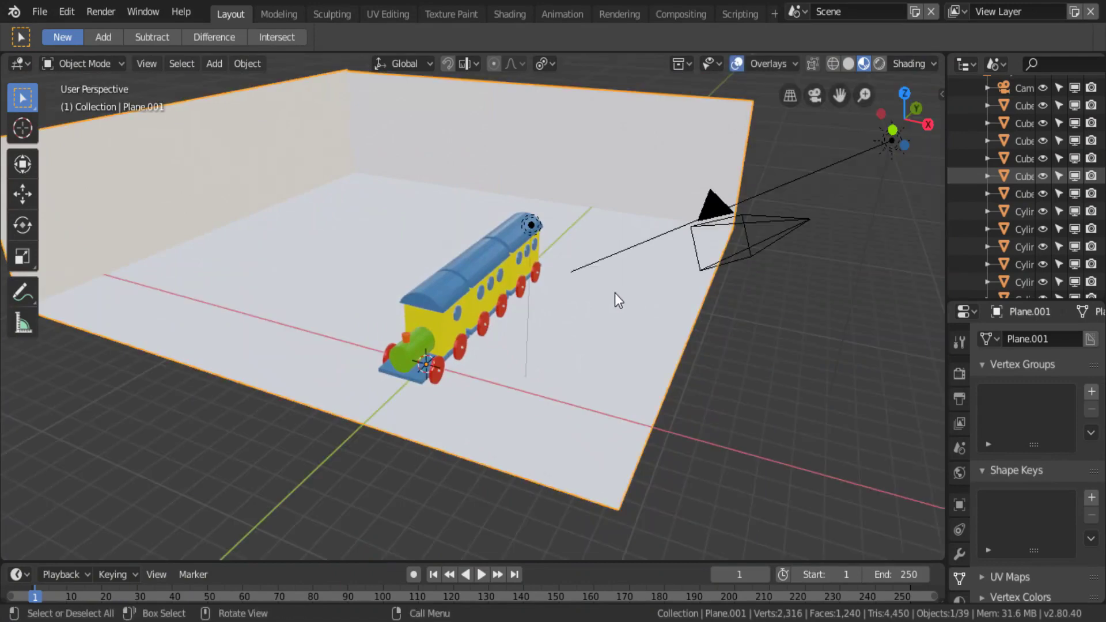
{"action": "key", "text": "Delete"}
- Box-select the locomotive and carriage parts together from a side view
{"action": "mouse_move", "coordinate": [614, 292]}
{"action": "middle_mouse_down"}
{"action": "mouse_move", "coordinate": [534, 326]}
{"action": "mouse_move", "coordinate": [507, 358]}
{"action": "mouse_move", "coordinate": [419, 312]}
{"action": "middle_mouse_up"}
{"action": "scroll", "coordinate": [518, 350], "scroll_direction": "up", "scroll_amount": 1}
{"action": "scroll", "coordinate": [518, 350], "scroll_direction": "up", "scroll_amount": 2}
{"action": "left_click", "coordinate": [406, 303]}
{"action": "left_click_drag", "start_coordinate": [228, 212], "coordinate": [425, 377]}
{"action": "middle_click_drag", "start_coordinate": [453, 372], "coordinate": [417, 369]}
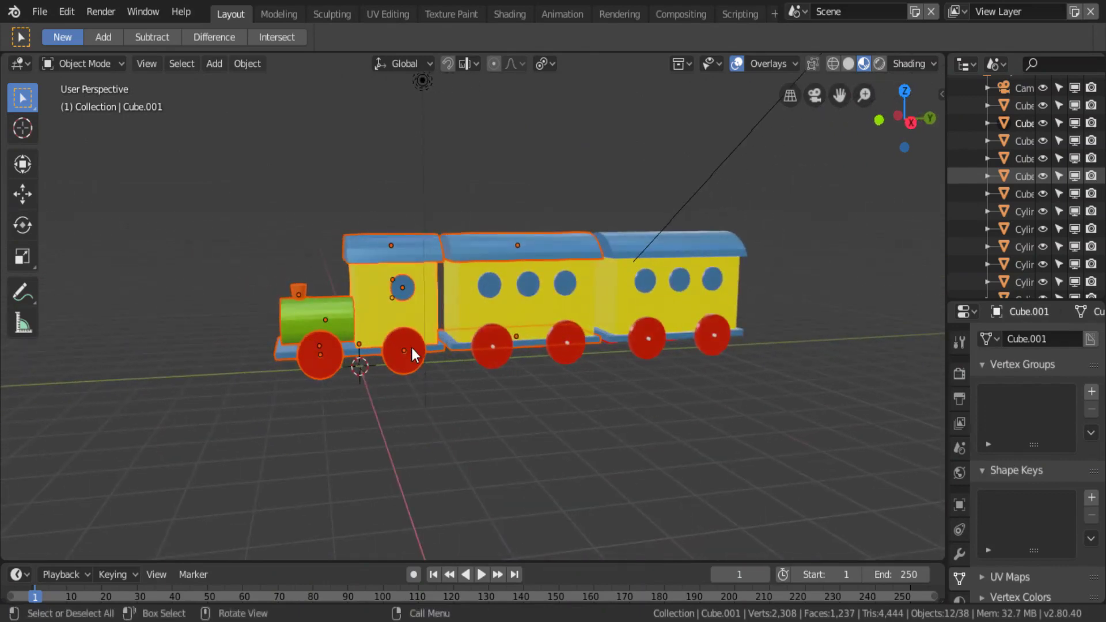
- Delete the point light above the train and switch to Right Orthographic view
{"action": "left_click", "coordinate": [422, 80]}
{"action": "key", "text": "Delete"}
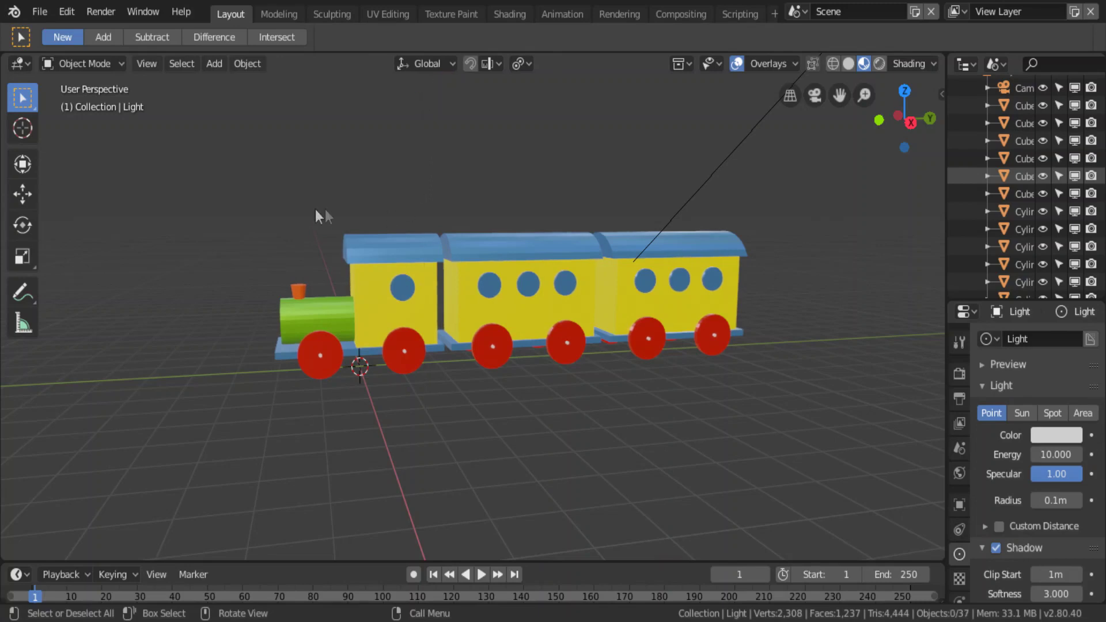
{"action": "key", "text": "KP_3"}
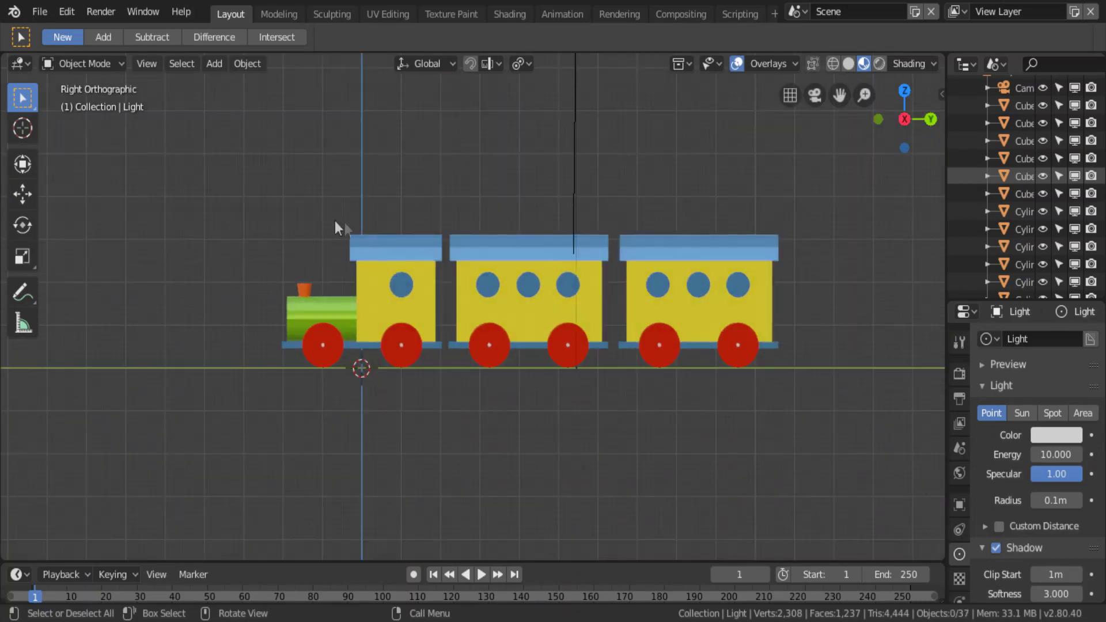
- Box-select all of the locomotive's parts in the side view
{"action": "left_click_drag", "start_coordinate": [269, 196], "coordinate": [427, 355]}
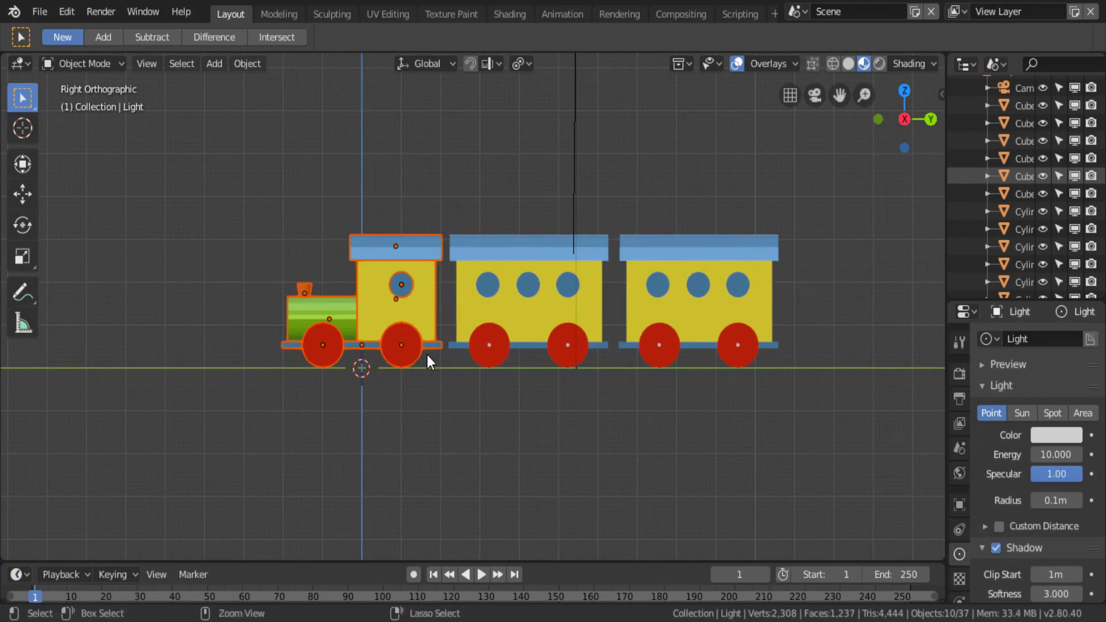
{"action": "left_click", "coordinate": [409, 312]}
{"action": "left_click_drag", "start_coordinate": [236, 213], "coordinate": [419, 355]}
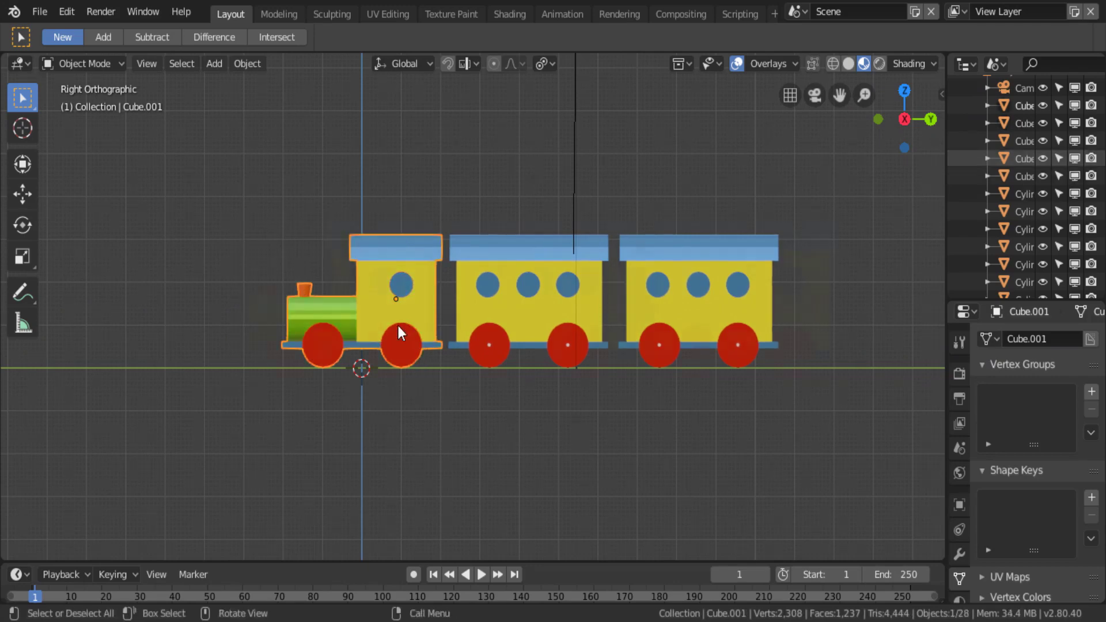
- Inspect the train, return to Right Orthographic, and select the middle carriage's roof
{"action": "scroll", "coordinate": [398, 326], "scroll_direction": "up", "scroll_amount": 1}
{"action": "scroll", "coordinate": [399, 326], "scroll_direction": "up", "scroll_amount": 1}
{"action": "scroll", "coordinate": [399, 326], "scroll_direction": "down", "scroll_amount": 1}
{"action": "scroll", "coordinate": [398, 326], "scroll_direction": "down", "scroll_amount": 1}
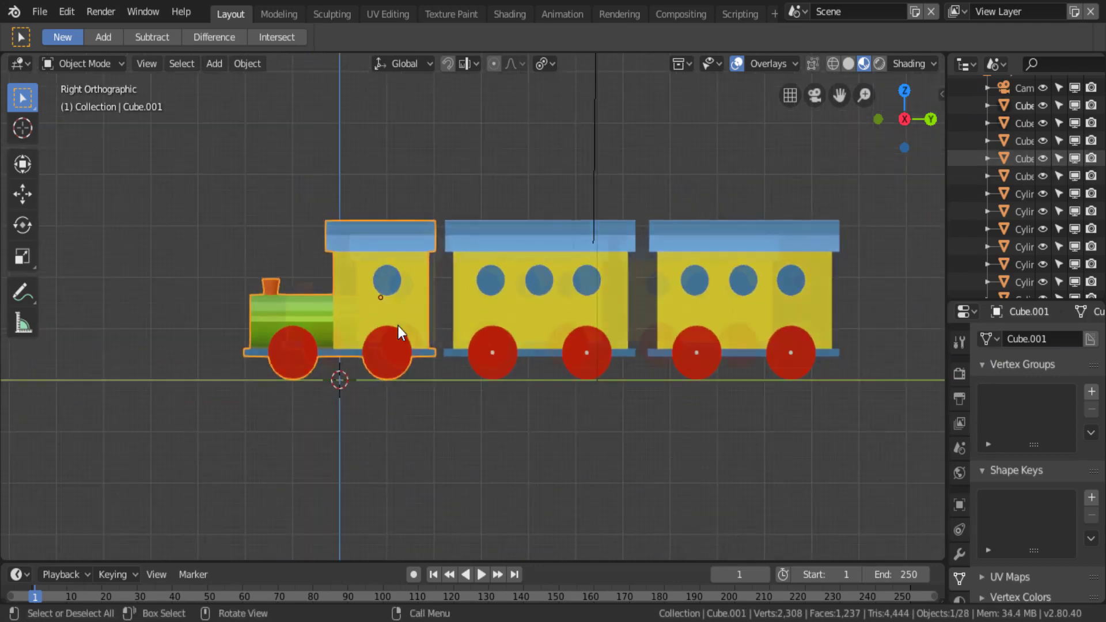
{"action": "scroll", "coordinate": [398, 326], "scroll_direction": "down", "scroll_amount": 1}
{"action": "middle_click_drag", "start_coordinate": [413, 334], "coordinate": [421, 338]}
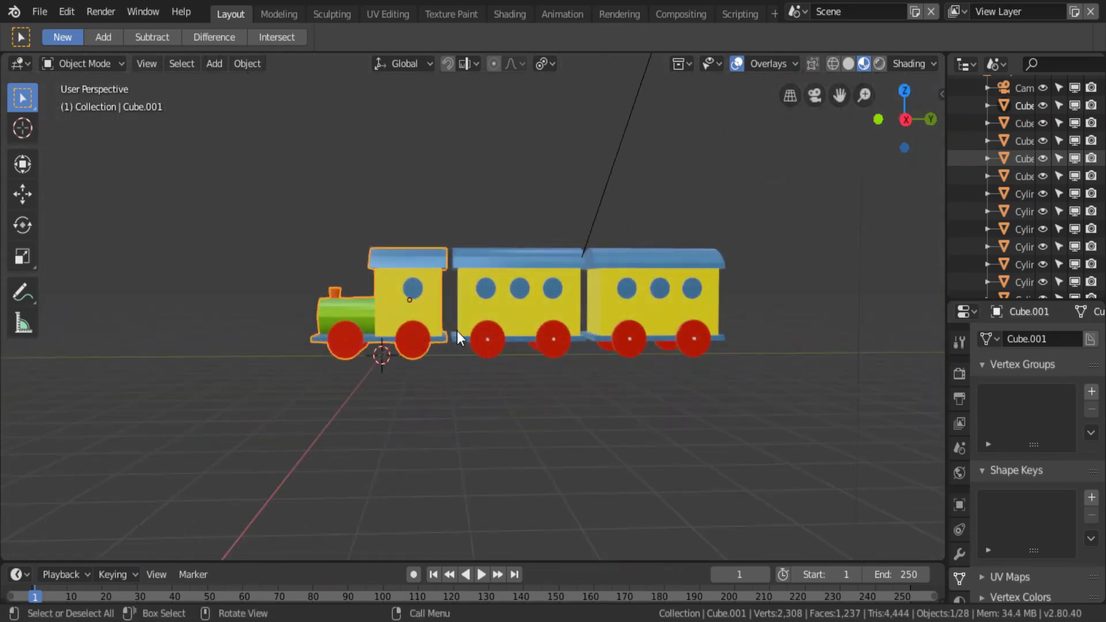
{"action": "key", "text": "KP_3"}
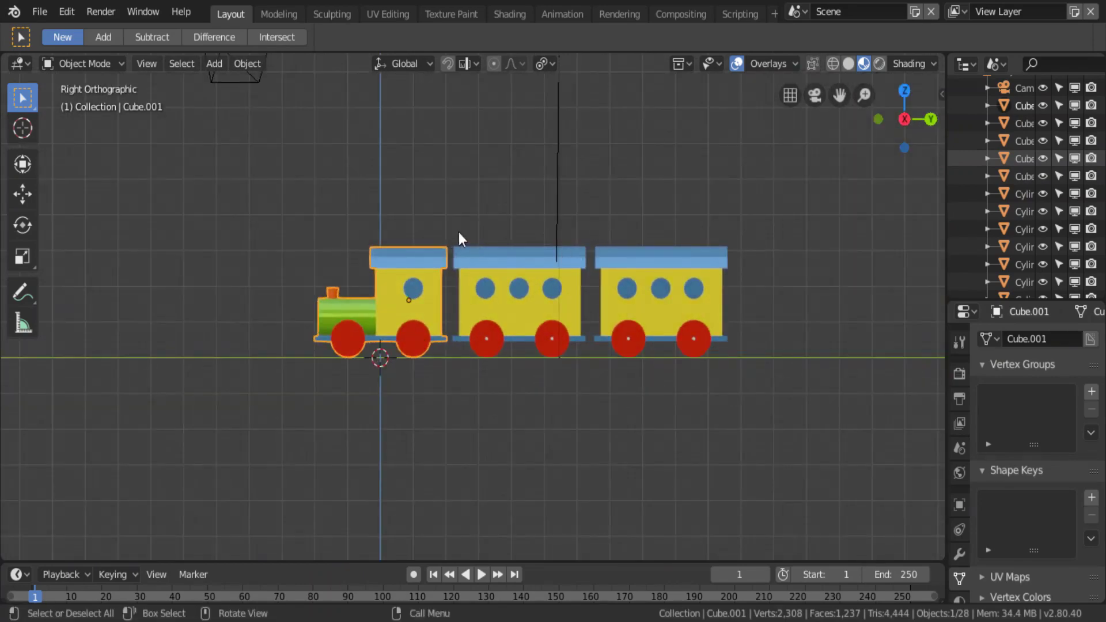
{"action": "left_click", "coordinate": [450, 226]}
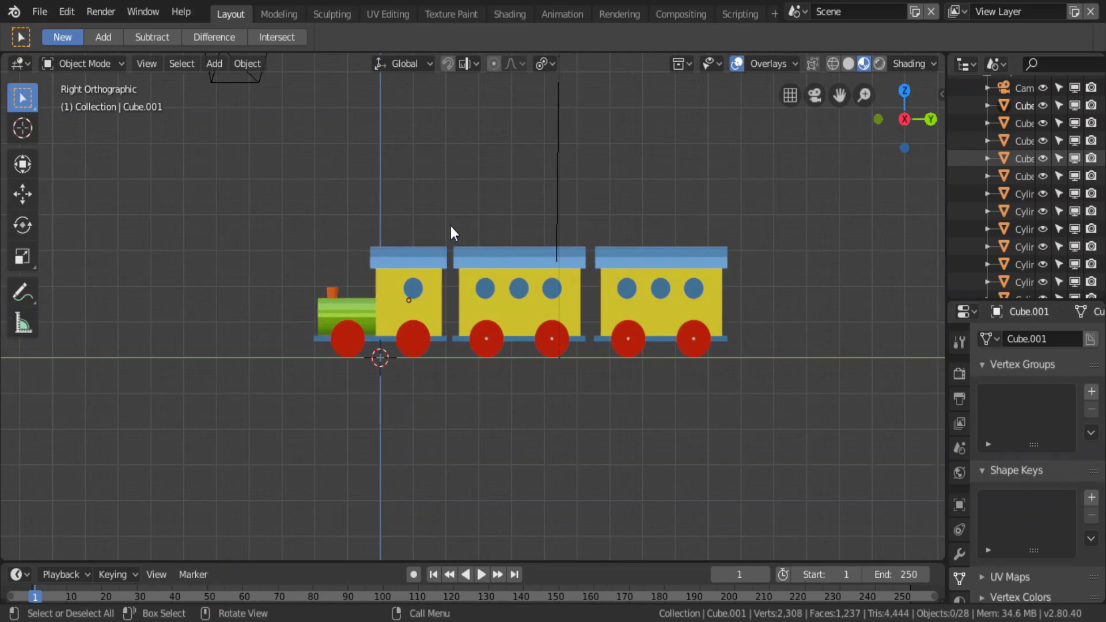
{"action": "left_click", "coordinate": [467, 260]}
- Join the middle carriage's parts with Ctrl+J, undoing an accidental delete
{"action": "left_click_drag", "start_coordinate": [451, 228], "coordinate": [537, 324]}
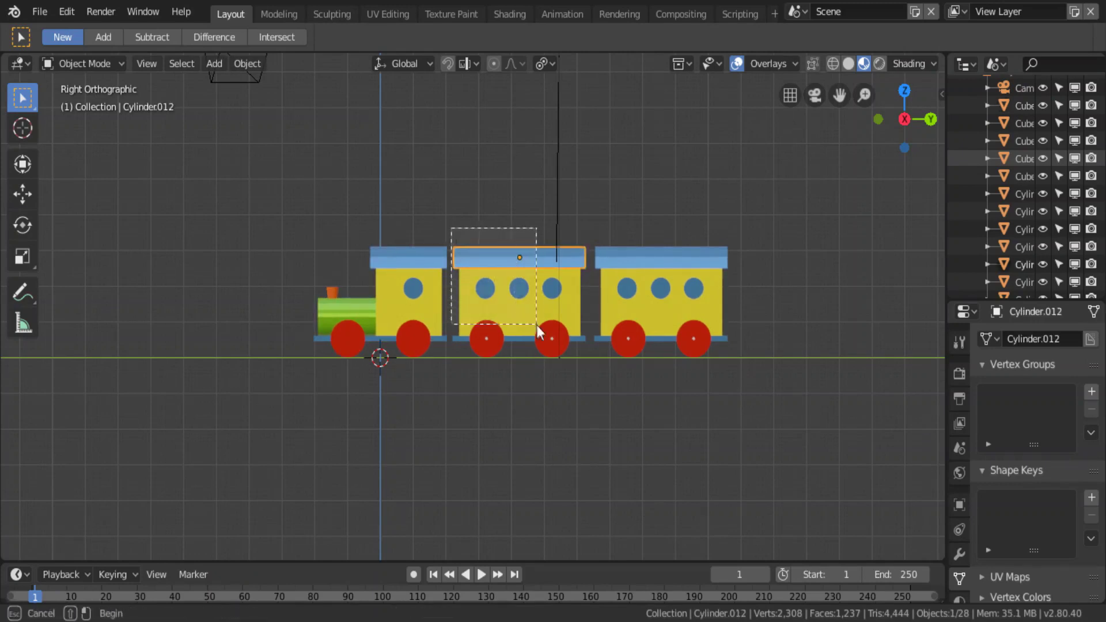
{"action": "left_click_drag", "start_coordinate": [550, 342], "coordinate": [554, 347]}
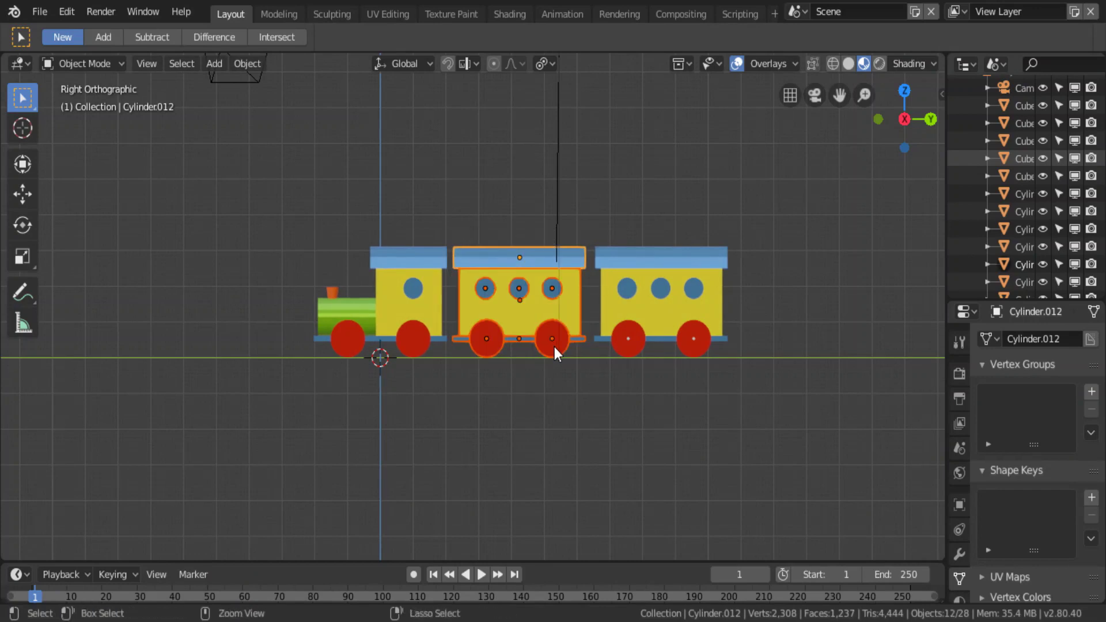
{"action": "key", "text": "ctrl+j"}
{"action": "key", "text": "Delete"}
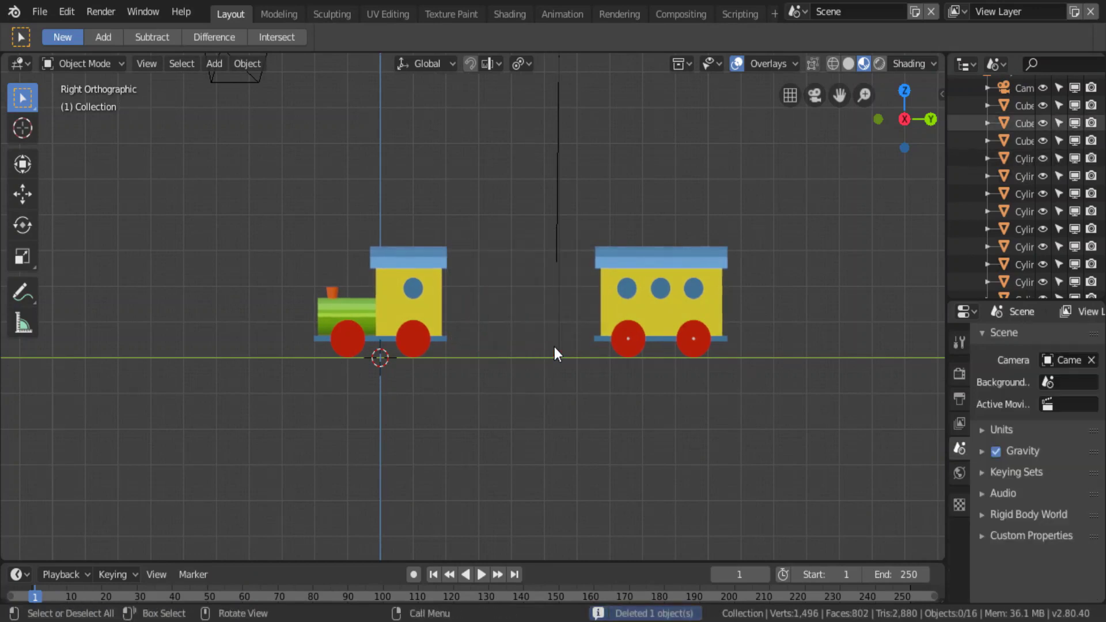
{"action": "key", "text": "ctrl+z"}
- Box-select the rear carriage's parts and join them into one object
{"action": "left_click_drag", "start_coordinate": [804, 226], "coordinate": [598, 348]}
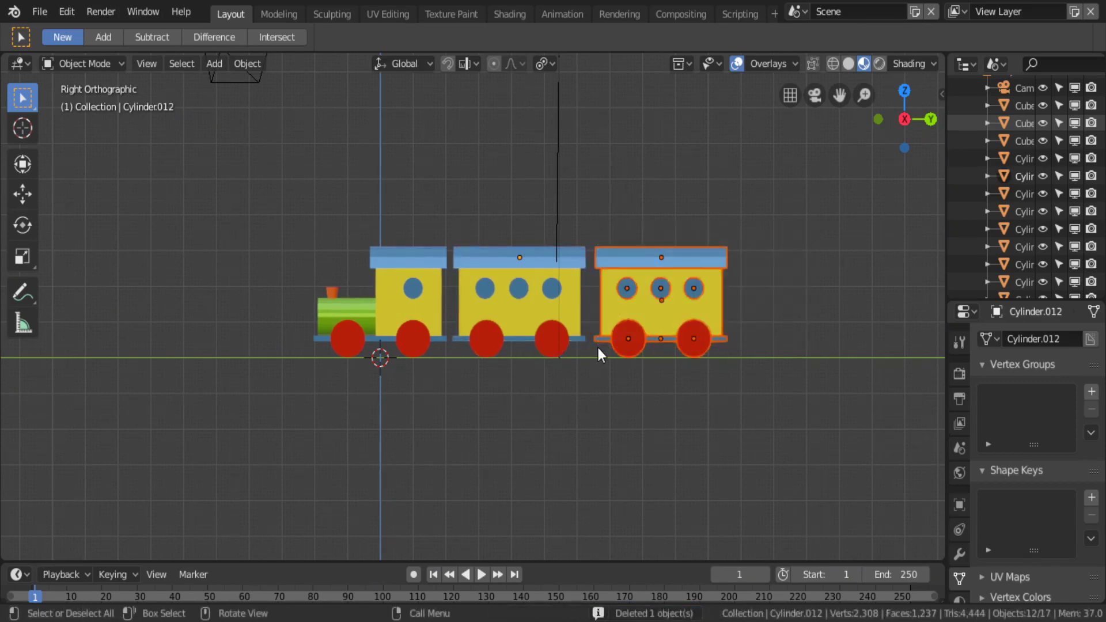
{"action": "key", "text": "ctrl+j"}
{"action": "left_click", "coordinate": [684, 302]}
{"action": "left_click_drag", "start_coordinate": [739, 241], "coordinate": [666, 313]}
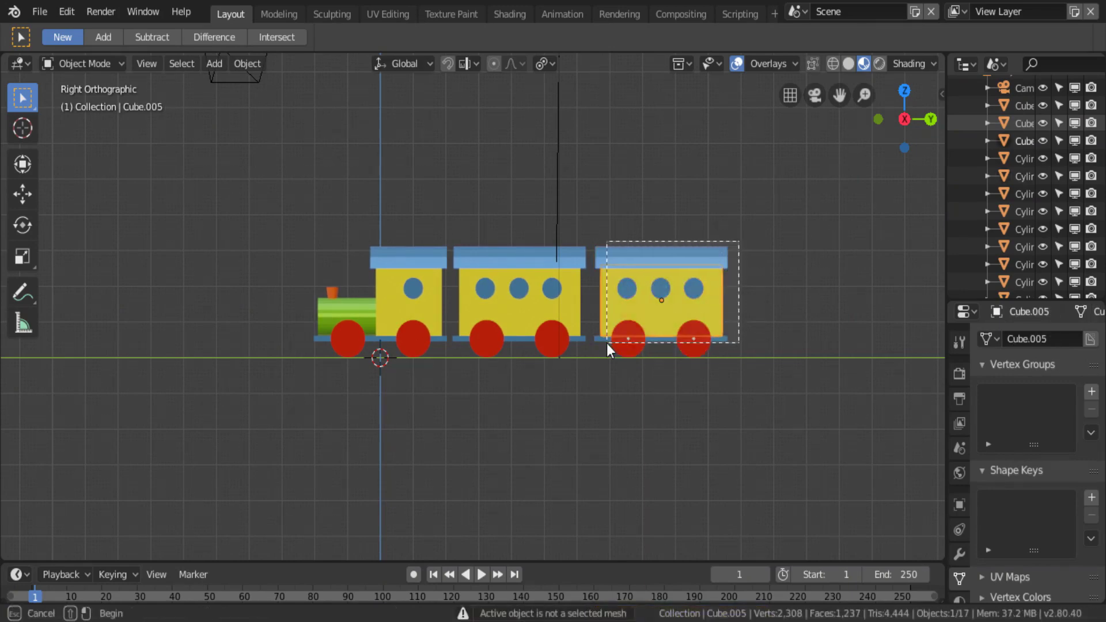
{"action": "left_click_drag", "start_coordinate": [607, 344], "coordinate": [598, 348]}
{"action": "key", "text": "ctrl+j"}
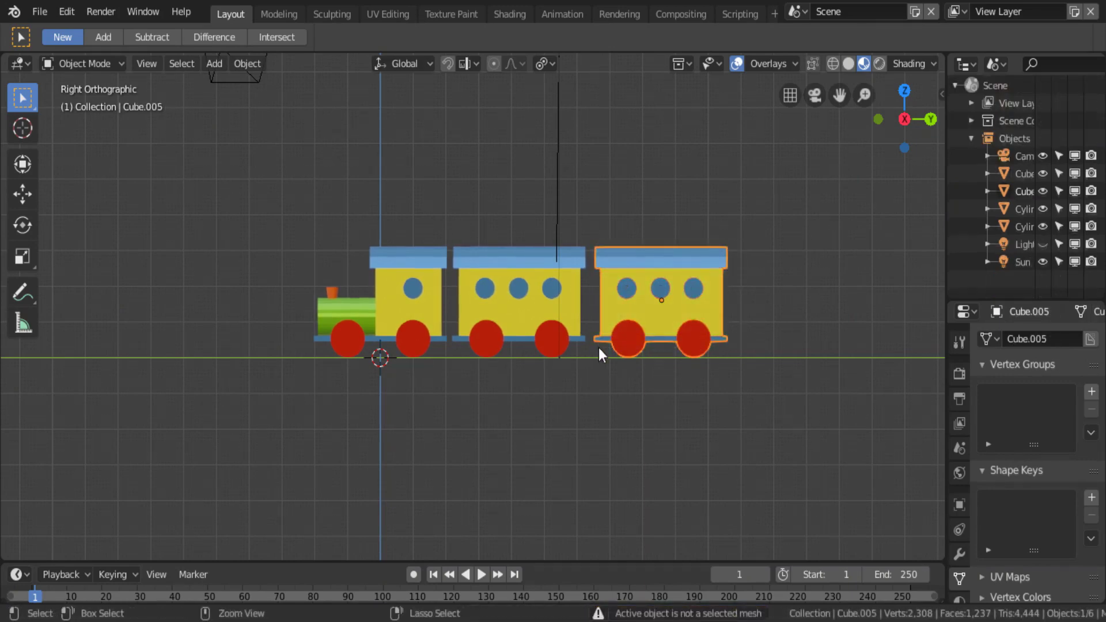
{"action": "mouse_move", "coordinate": [584, 319]}
{"action": "middle_mouse_down"}
{"action": "mouse_move", "coordinate": [583, 386]}
{"action": "mouse_move", "coordinate": [553, 361]}
{"action": "mouse_move", "coordinate": [600, 413]}
{"action": "mouse_move", "coordinate": [536, 398]}
{"action": "mouse_move", "coordinate": [453, 337]}
{"action": "middle_mouse_up"}
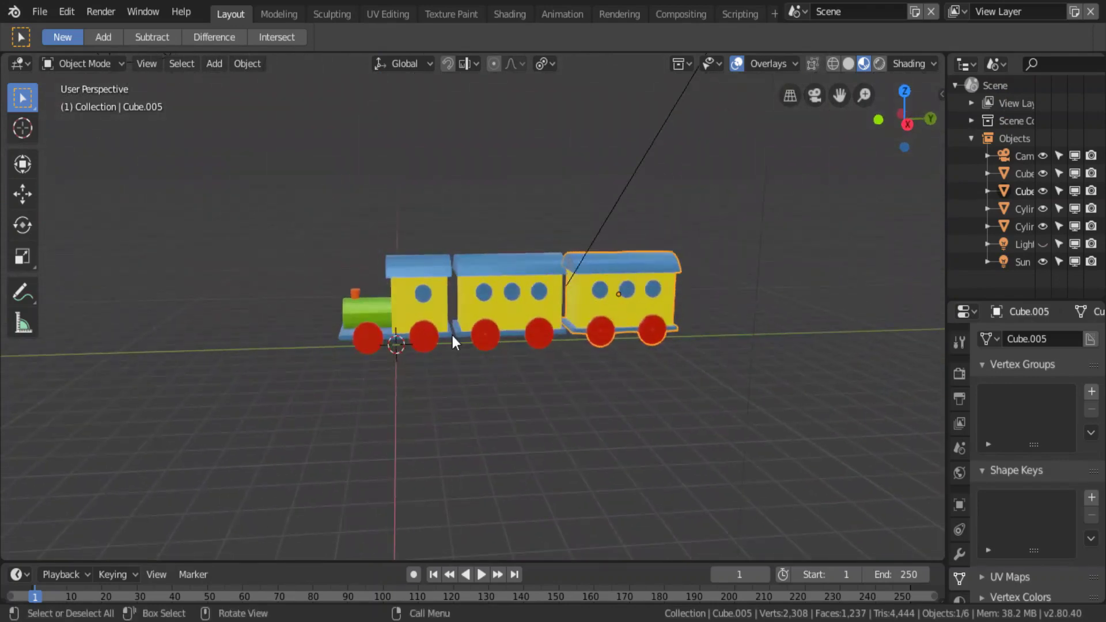
{"action": "left_click", "coordinate": [402, 290]}
{"action": "scroll", "coordinate": [402, 290], "scroll_direction": "up", "scroll_amount": 2}
{"action": "scroll", "coordinate": [402, 291], "scroll_direction": "down", "scroll_amount": 1}
{"action": "scroll", "coordinate": [402, 291], "scroll_direction": "down", "scroll_amount": 2}
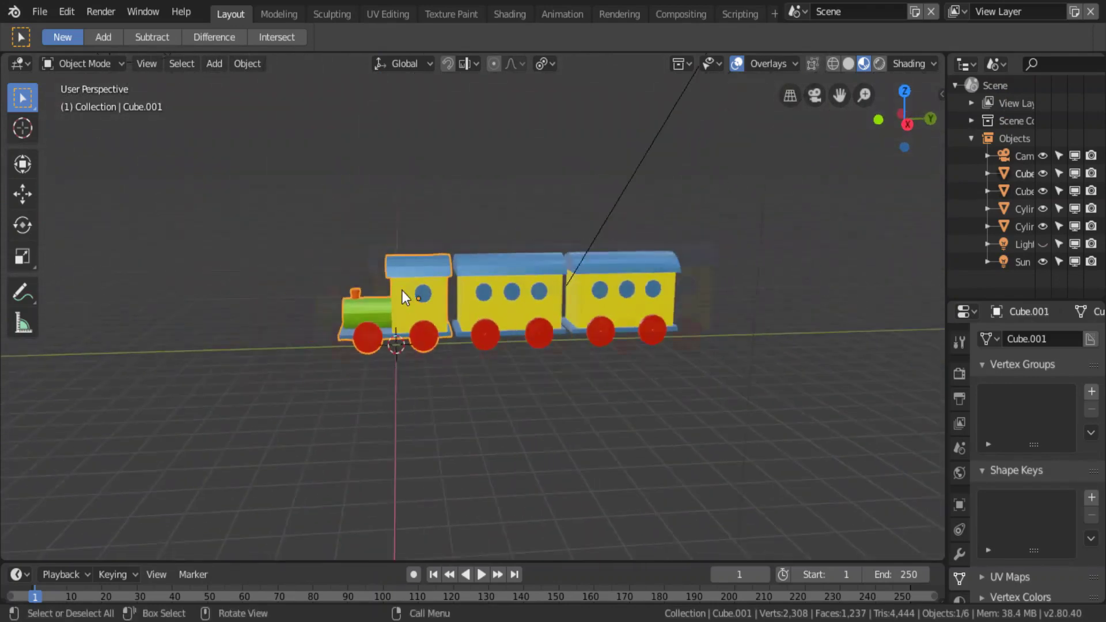
{"action": "scroll", "coordinate": [402, 290], "scroll_direction": "up", "scroll_amount": 3}
{"action": "key", "text": "F3"}
{"action": "type", "text": "Set Origin"}
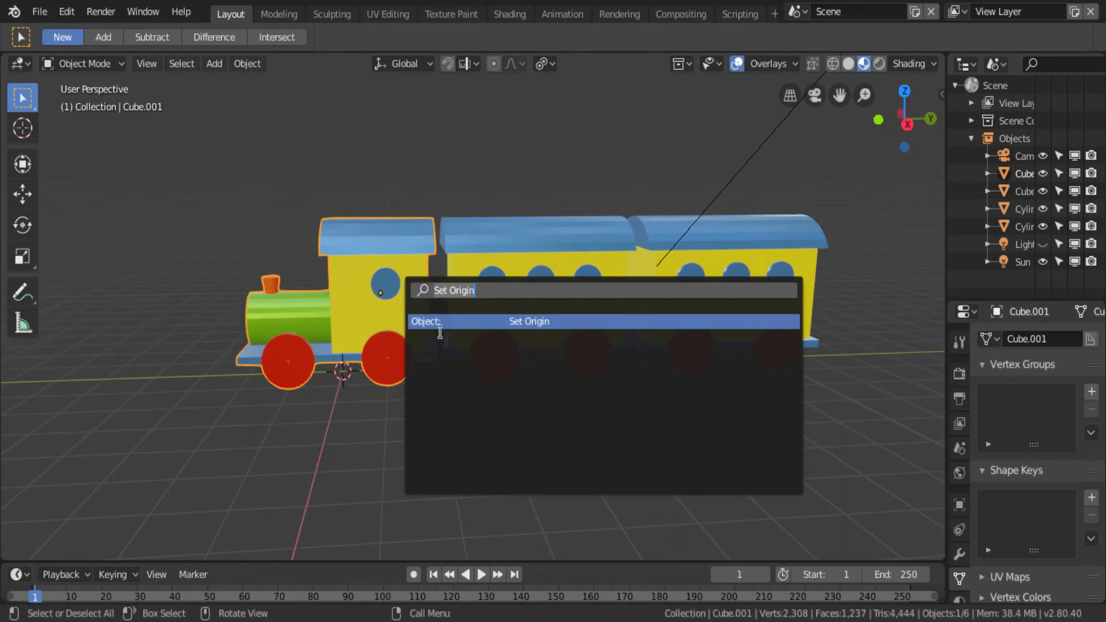
{"action": "left_click", "coordinate": [445, 321]}
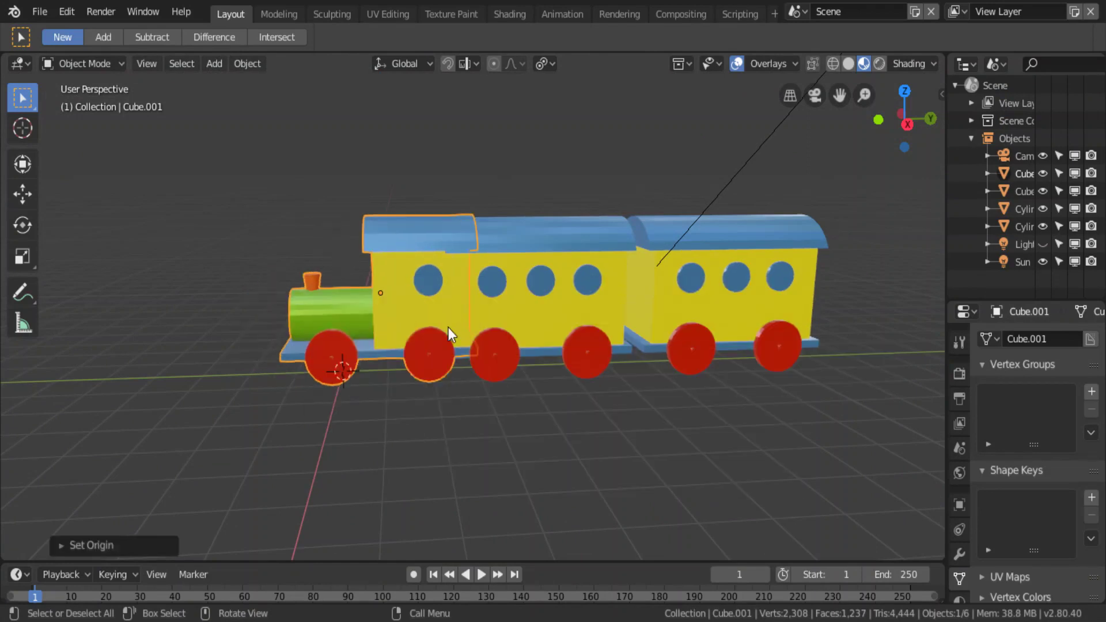
{"action": "key", "text": "ctrl+z"}
{"action": "mouse_move", "coordinate": [448, 327]}
{"action": "middle_mouse_down"}
{"action": "mouse_move", "coordinate": [520, 329]}
{"action": "mouse_move", "coordinate": [572, 351]}
{"action": "middle_mouse_up"}
{"action": "scroll", "coordinate": [536, 336], "scroll_direction": "down", "scroll_amount": 3}
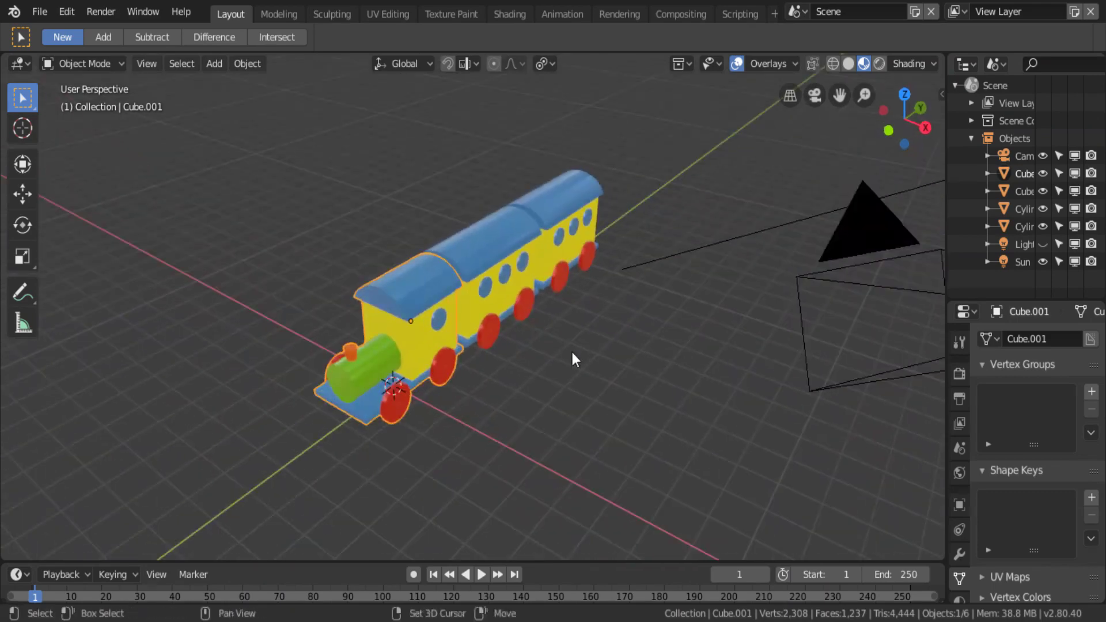
- Add a Bezier circle and scale it about 5.9 times around the train
{"action": "key", "text": "shift+a"}
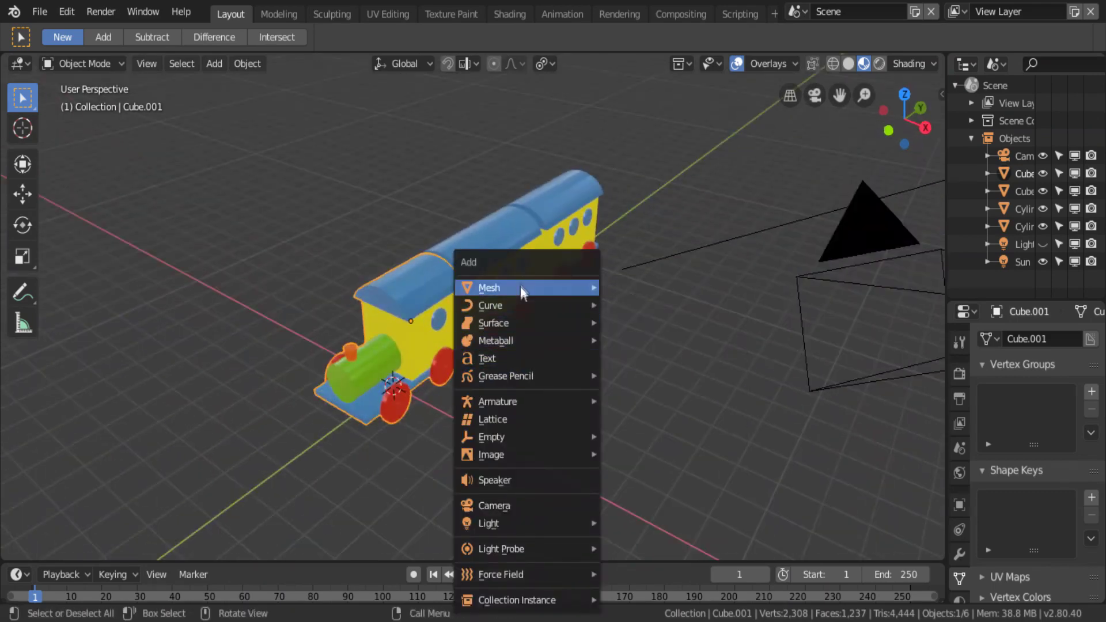
{"action": "left_click", "coordinate": [627, 322]}
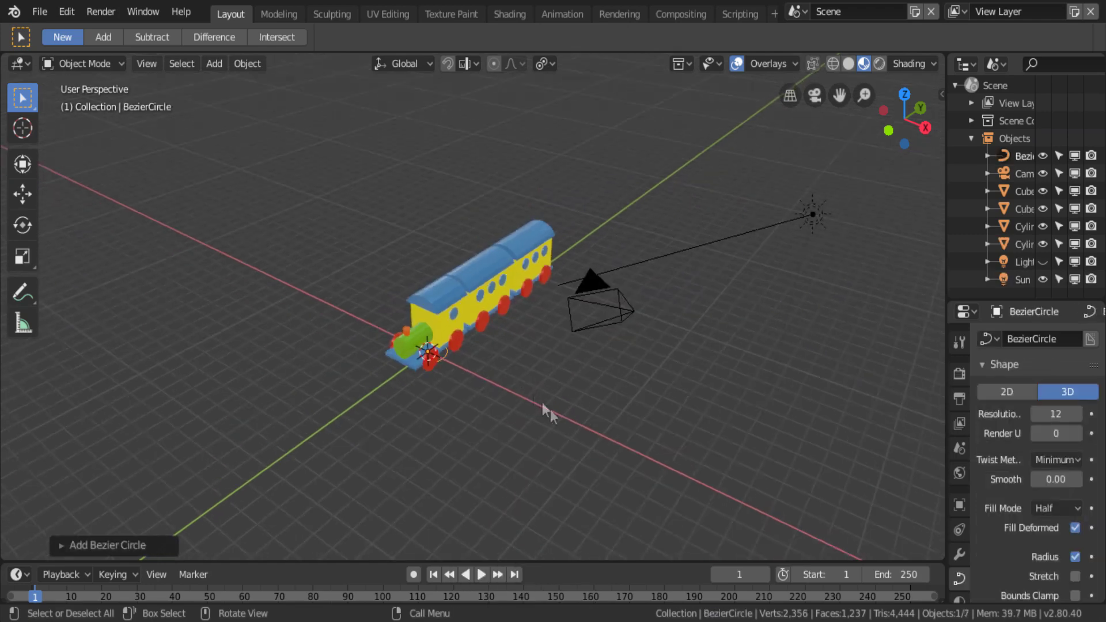
{"action": "key", "text": "s"}
{"action": "left_click", "coordinate": [793, 507]}
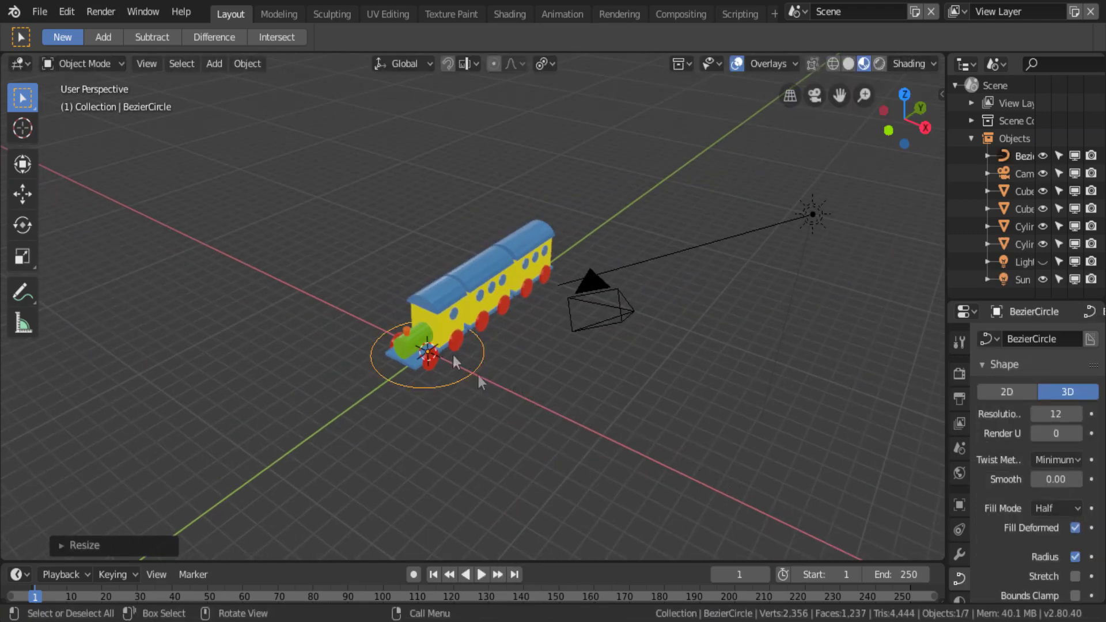
{"action": "key", "text": "s"}
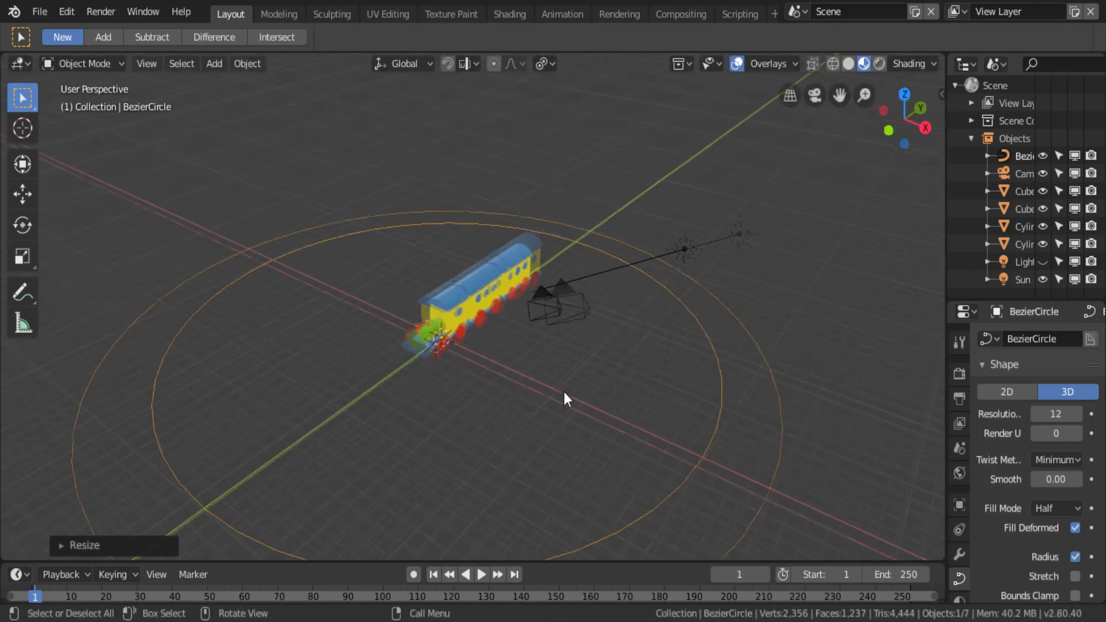
- Orbit to view the ring from above and select the locomotive
{"action": "middle_click_drag", "start_coordinate": [496, 329], "coordinate": [512, 363]}
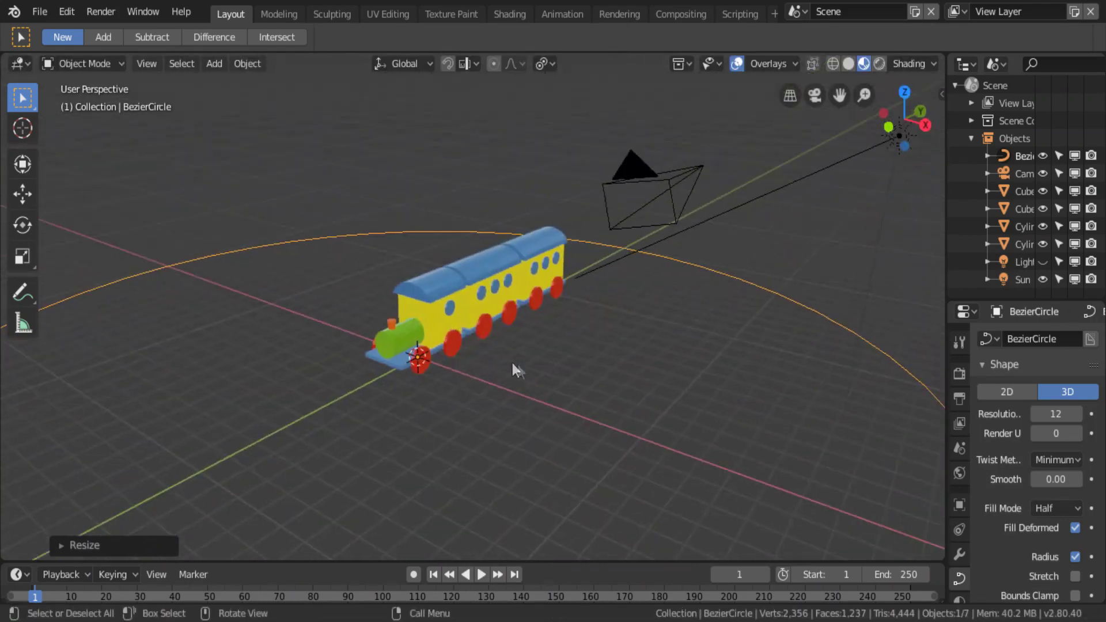
{"action": "left_click", "coordinate": [444, 317]}
{"action": "middle_click_drag", "start_coordinate": [445, 316], "coordinate": [415, 321]}
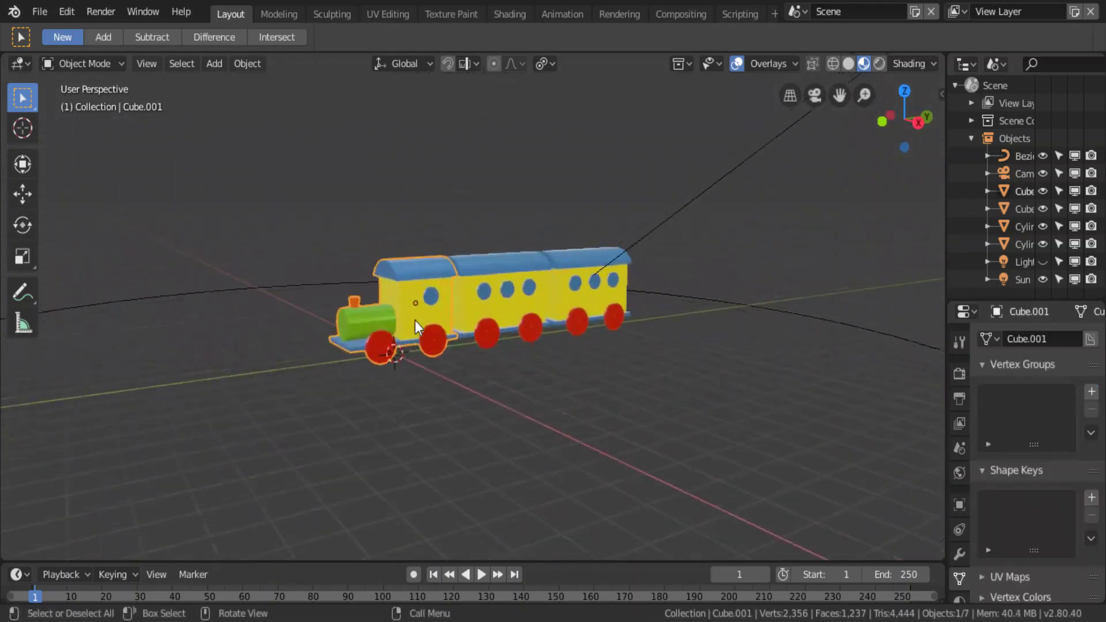
- Snap the locomotive to the 3D cursor with Shift+S
{"action": "scroll", "coordinate": [414, 320], "scroll_direction": "up", "scroll_amount": 3}
{"action": "key", "text": "shift+a"}
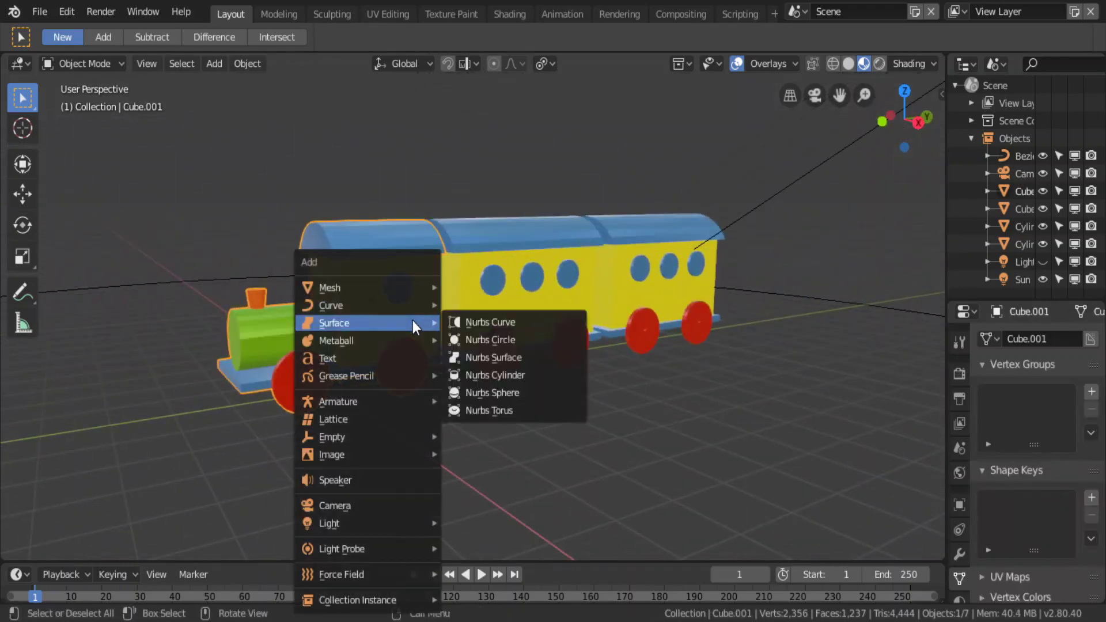
{"action": "key", "text": "Escape"}
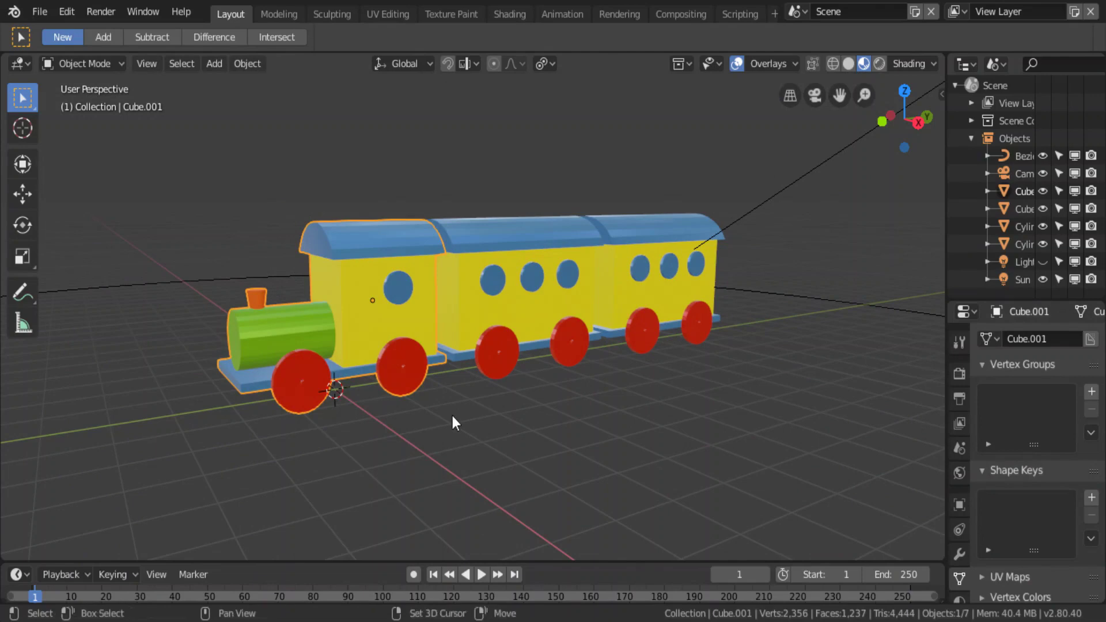
{"action": "key", "text": "shift+s"}
{"action": "left_click", "coordinate": [452, 315]}
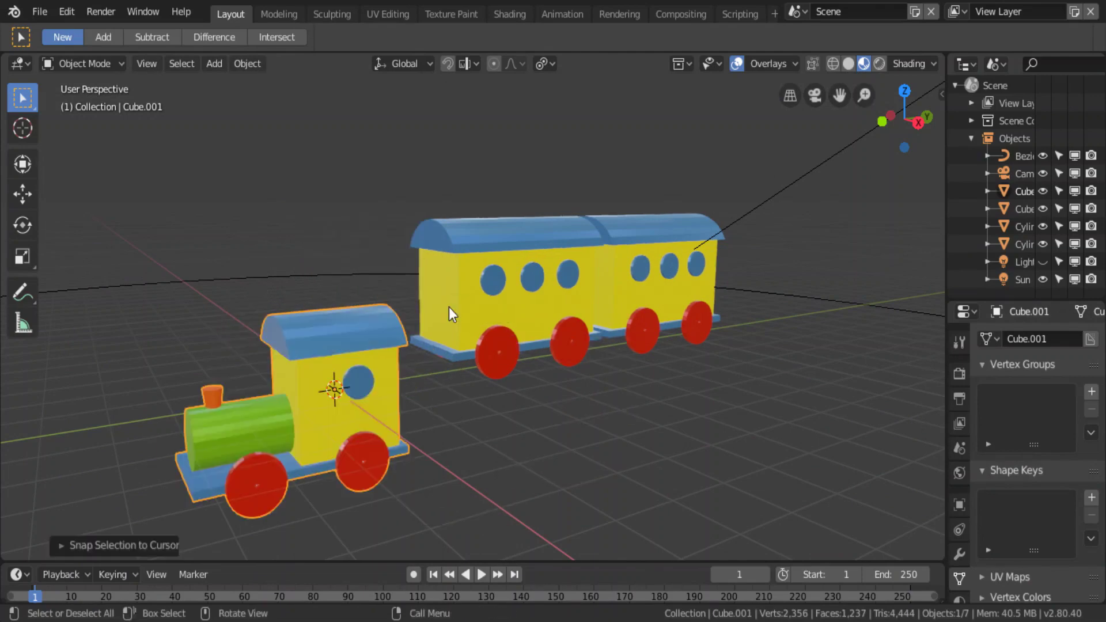
{"action": "mouse_move", "coordinate": [444, 323]}
{"action": "middle_mouse_down"}
{"action": "mouse_move", "coordinate": [524, 372]}
{"action": "mouse_move", "coordinate": [416, 333]}
{"action": "middle_mouse_up"}
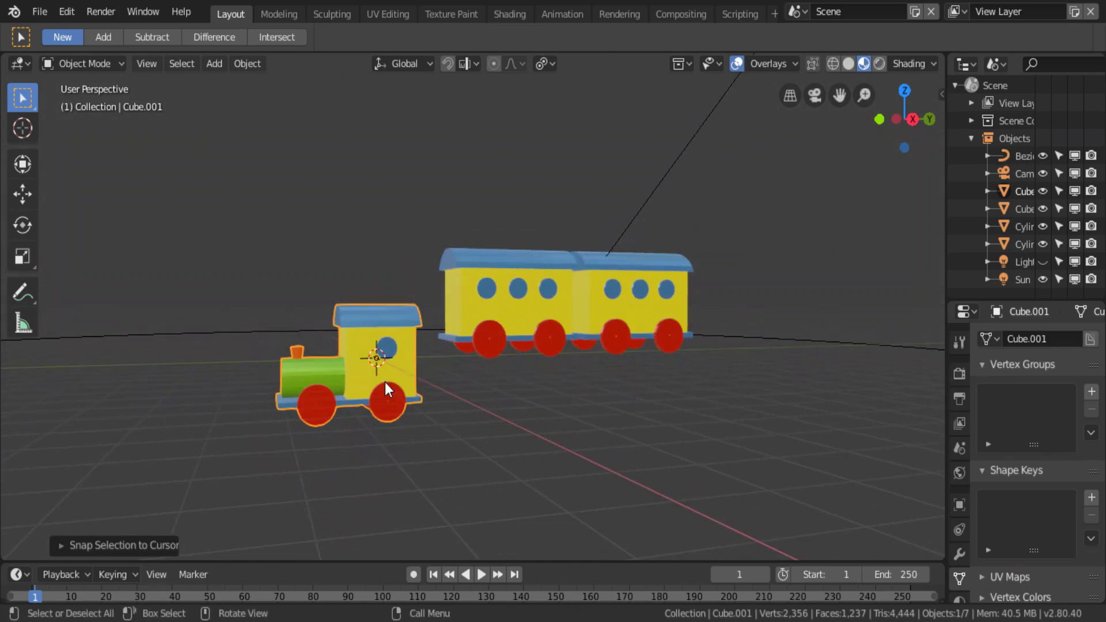
- Apply Set Origin > Geometry to Origin on the locomotive
{"action": "key", "text": "F3"}
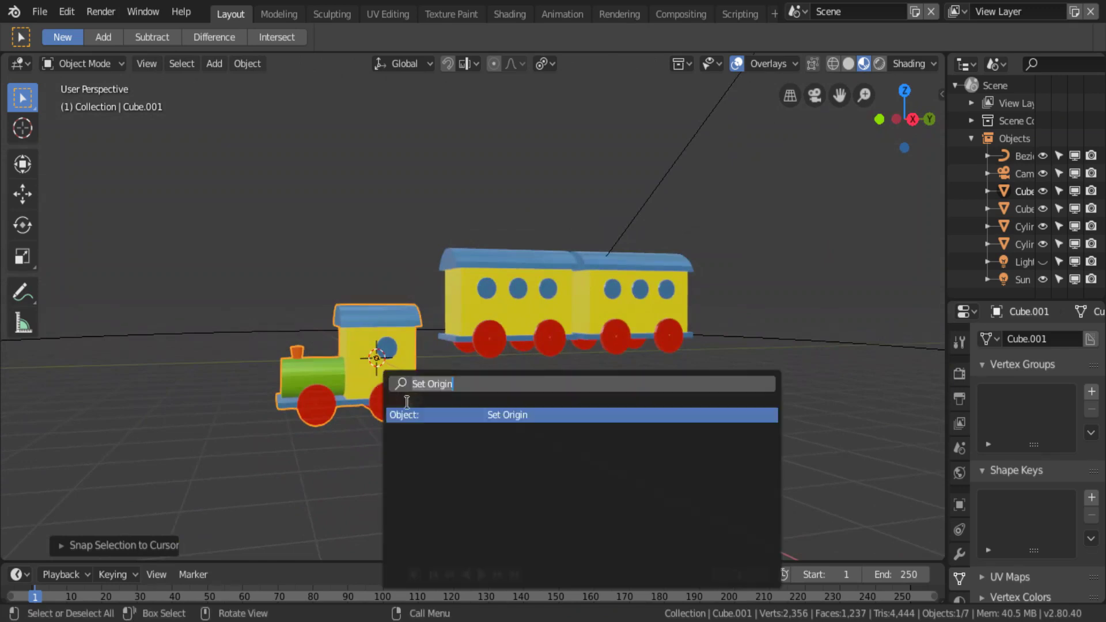
{"action": "left_click", "coordinate": [421, 418]}
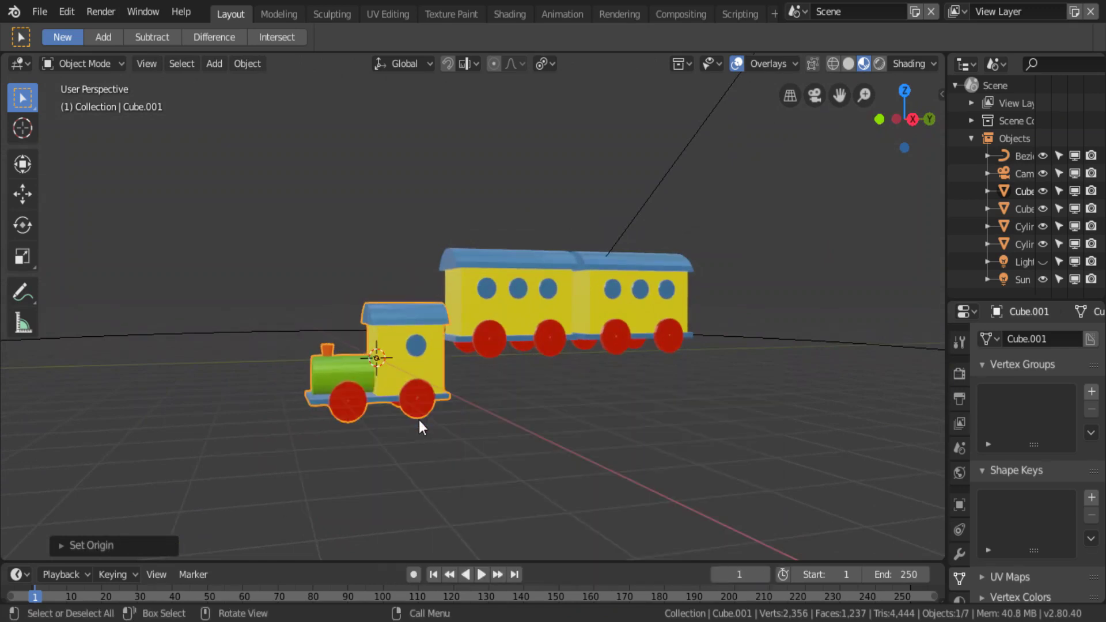
{"action": "scroll", "coordinate": [409, 395], "scroll_direction": "up", "scroll_amount": 1}
{"action": "scroll", "coordinate": [409, 395], "scroll_direction": "up", "scroll_amount": 1}
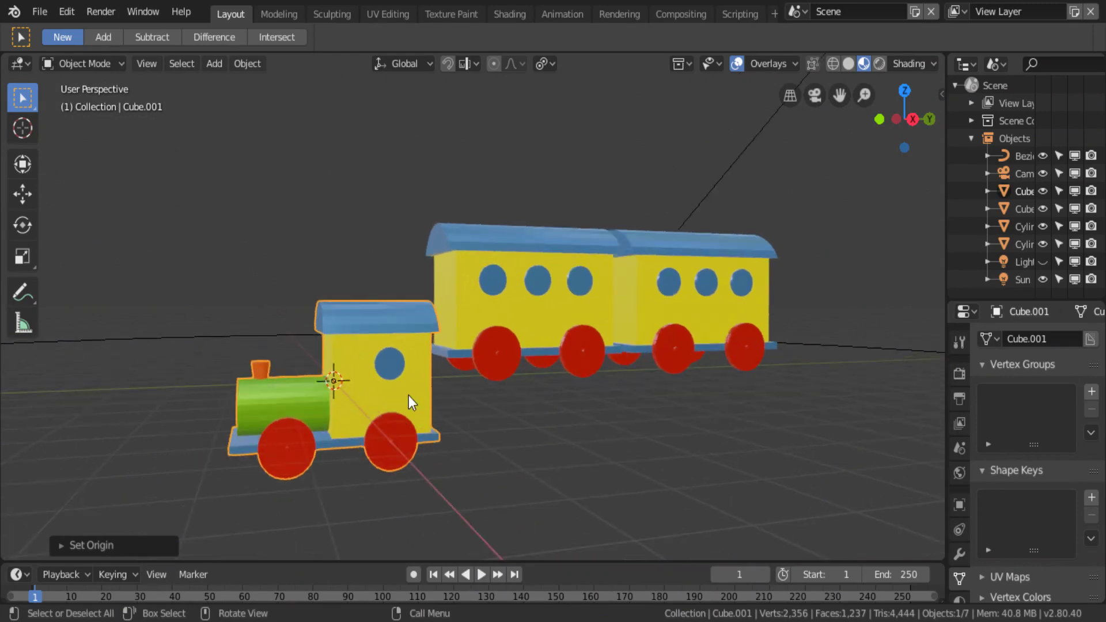
{"action": "scroll", "coordinate": [409, 395], "scroll_direction": "down", "scroll_amount": 1}
- Enlarge the properties panel and show the locomotive's Object Constraints tab
{"action": "mouse_move", "coordinate": [412, 395]}
{"action": "middle_mouse_down"}
{"action": "mouse_move", "coordinate": [505, 427]}
{"action": "mouse_move", "coordinate": [503, 396]}
{"action": "middle_mouse_up"}
{"action": "mouse_move", "coordinate": [534, 447]}
{"action": "middle_mouse_down"}
{"action": "mouse_move", "coordinate": [429, 395]}
{"action": "mouse_move", "coordinate": [457, 434]}
{"action": "middle_mouse_up"}
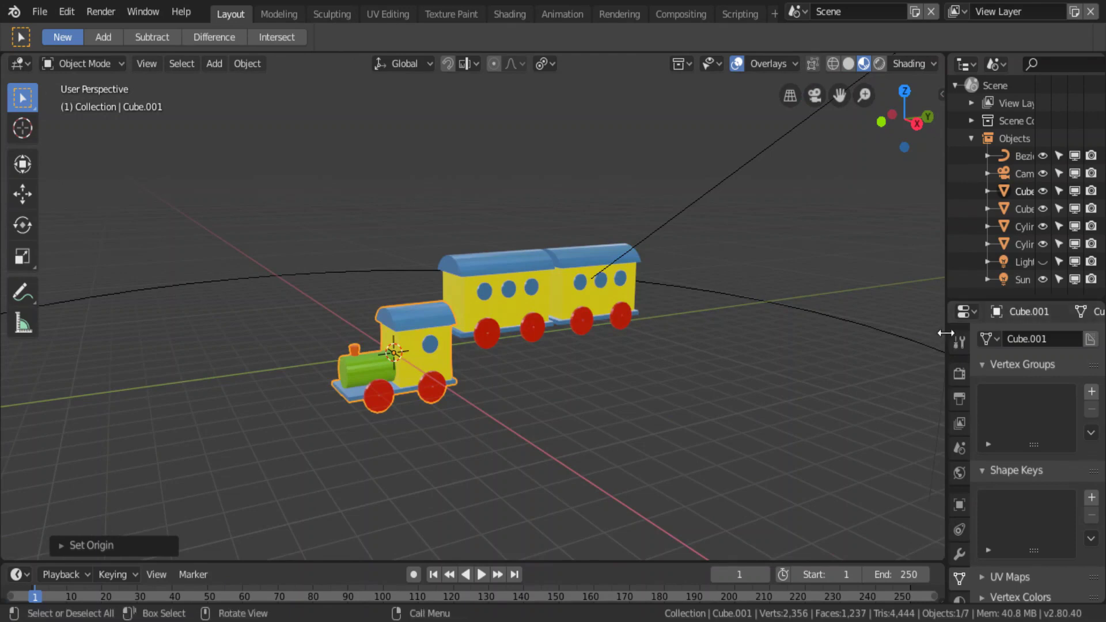
{"action": "left_click_drag", "start_coordinate": [946, 323], "coordinate": [897, 323]}
{"action": "left_click_drag", "start_coordinate": [960, 296], "coordinate": [960, 164]}
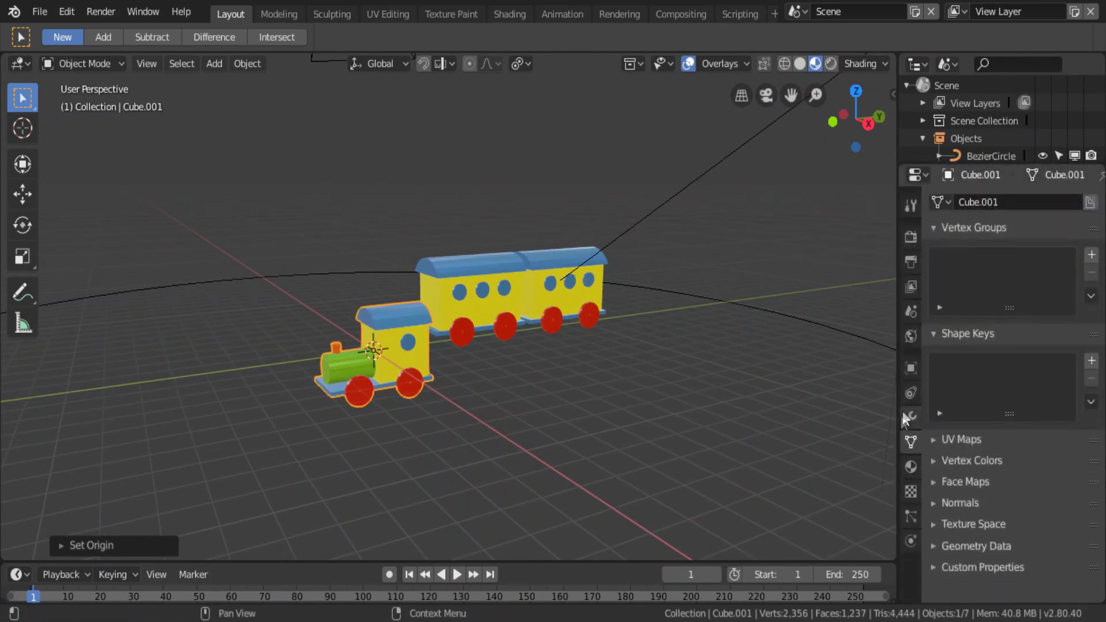
{"action": "left_click", "coordinate": [911, 397]}
- Add a Follow Path constraint targeting BezierCircle and click Animate Path
{"action": "left_click", "coordinate": [1004, 200]}
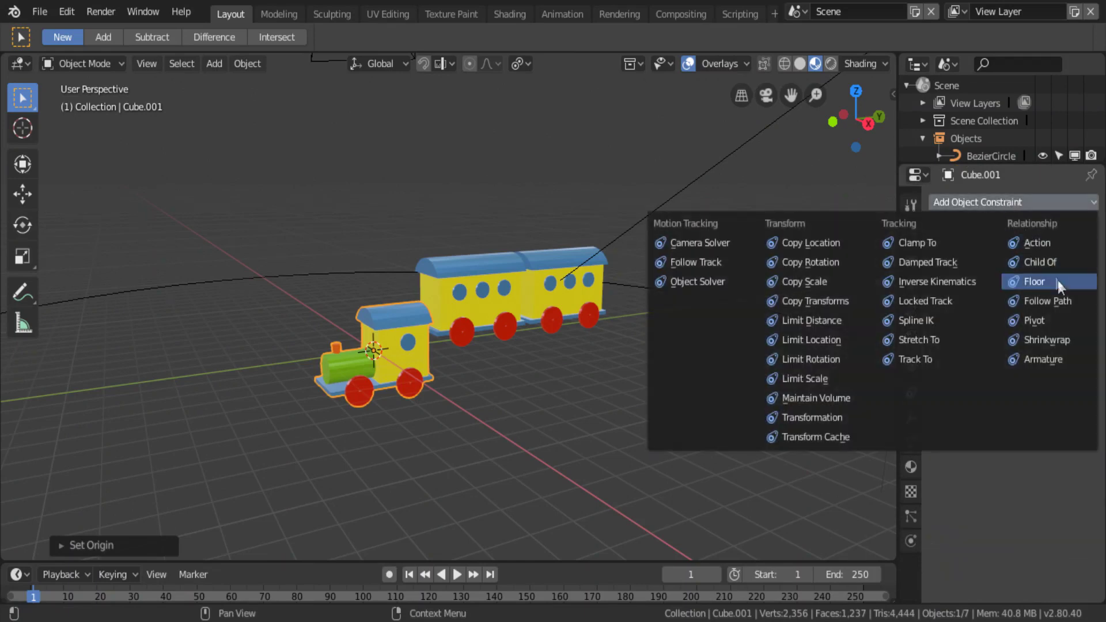
{"action": "left_click", "coordinate": [1052, 298]}
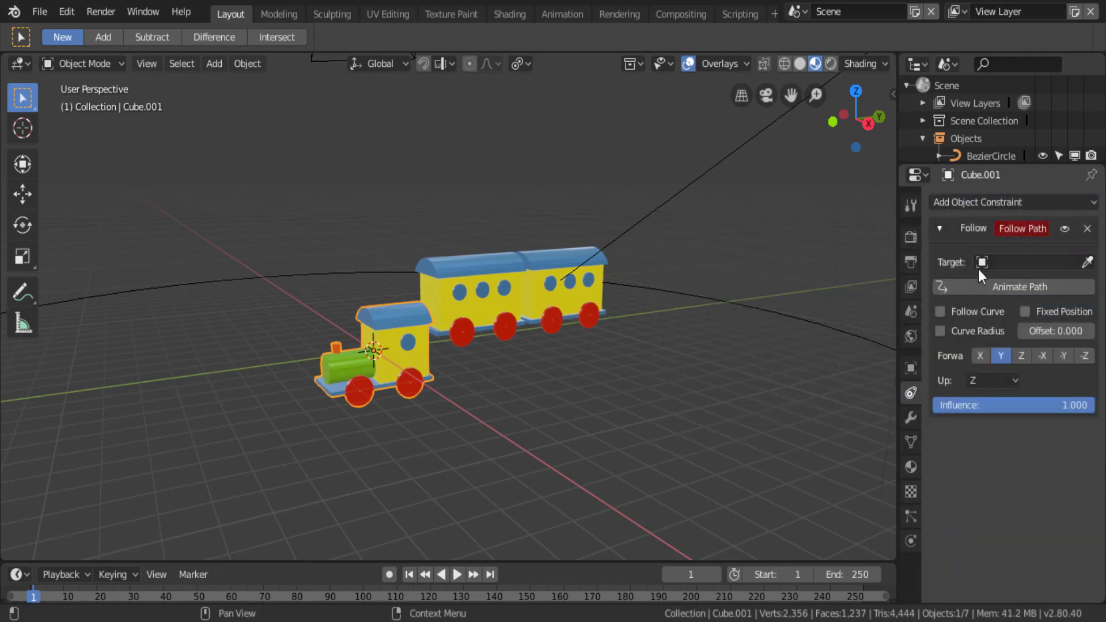
{"action": "left_click", "coordinate": [975, 292]}
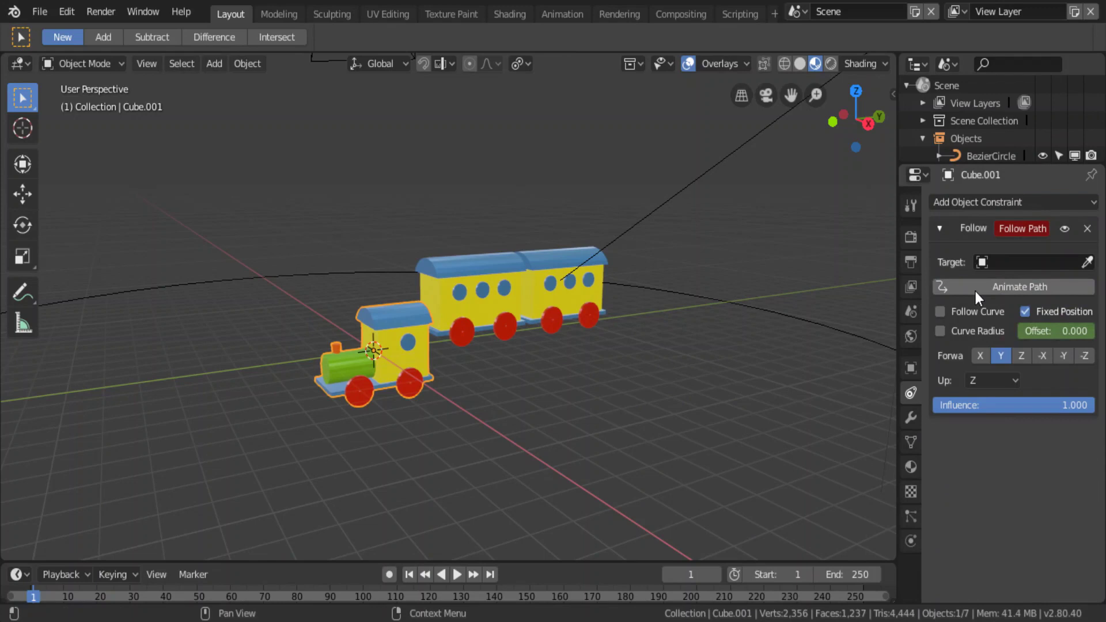
{"action": "left_click", "coordinate": [980, 277]}
{"action": "left_click", "coordinate": [979, 287]}
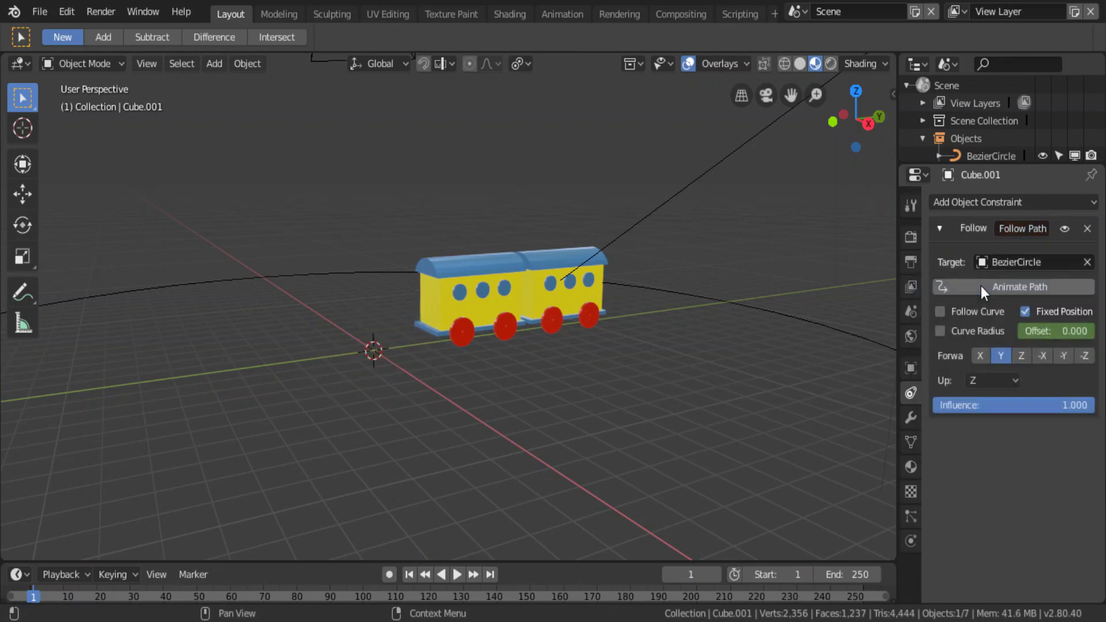
- Enable Follow Curve and set the Forward axis to -Y
{"action": "scroll", "coordinate": [718, 332], "scroll_direction": "down", "scroll_amount": 3}
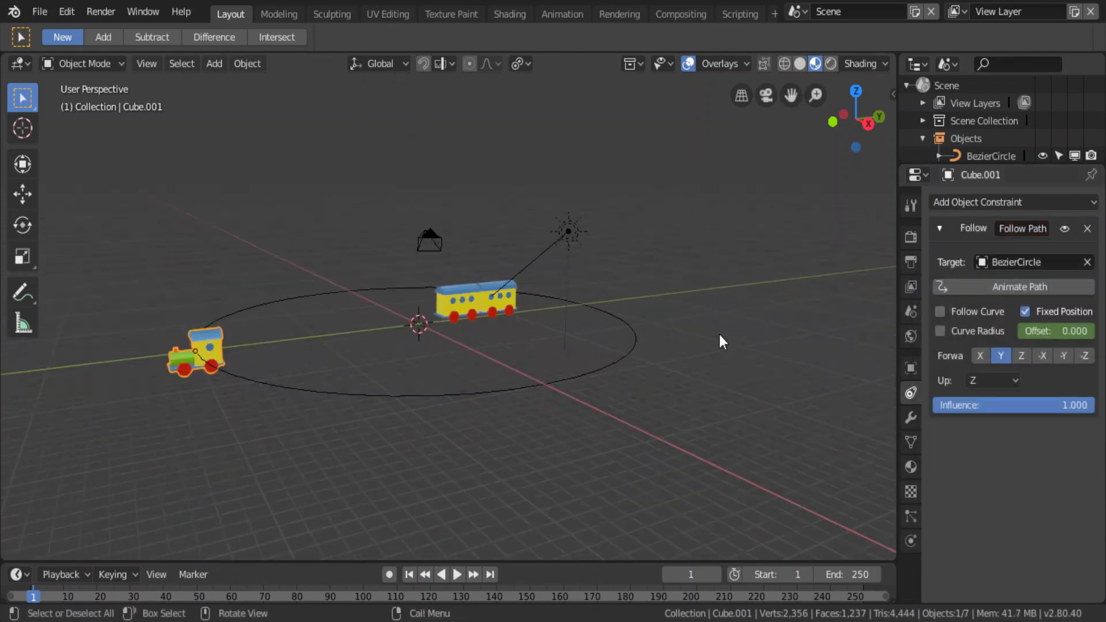
{"action": "left_click", "coordinate": [984, 358]}
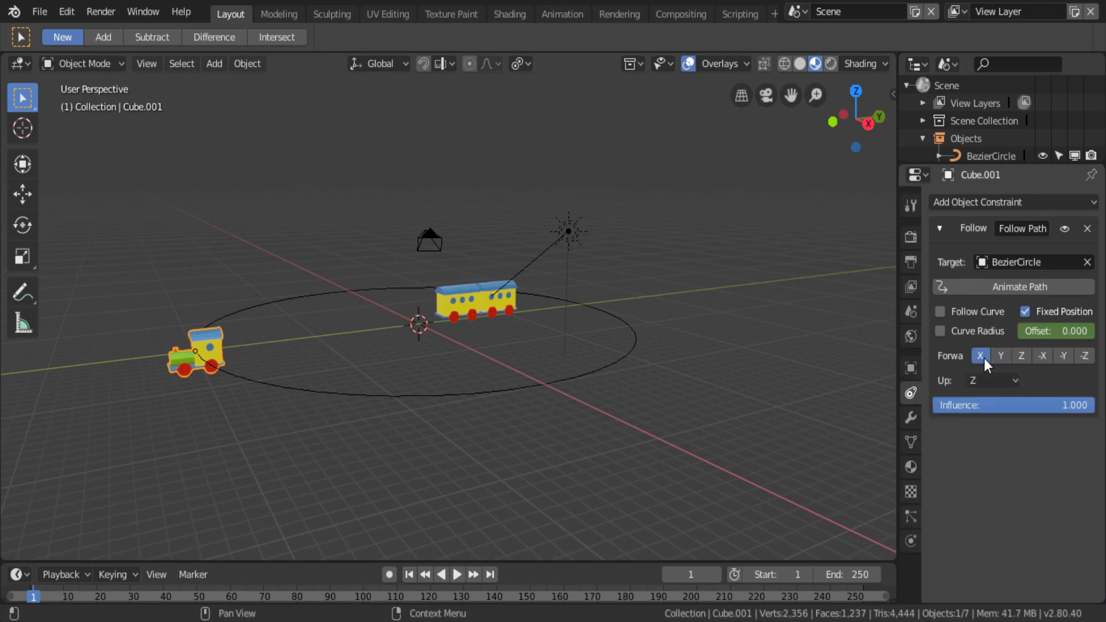
{"action": "left_click", "coordinate": [974, 314]}
{"action": "left_click", "coordinate": [995, 355]}
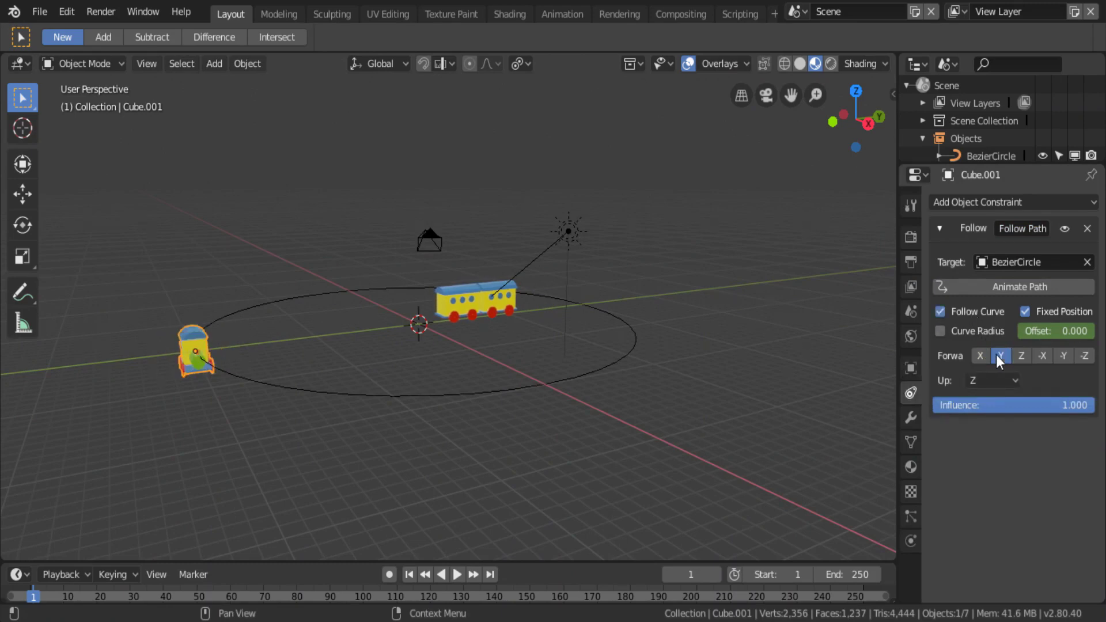
{"action": "left_click", "coordinate": [1063, 357]}
- Check the locomotive on the path from side and front orthographic views
{"action": "middle_click_drag", "start_coordinate": [314, 376], "coordinate": [462, 350]}
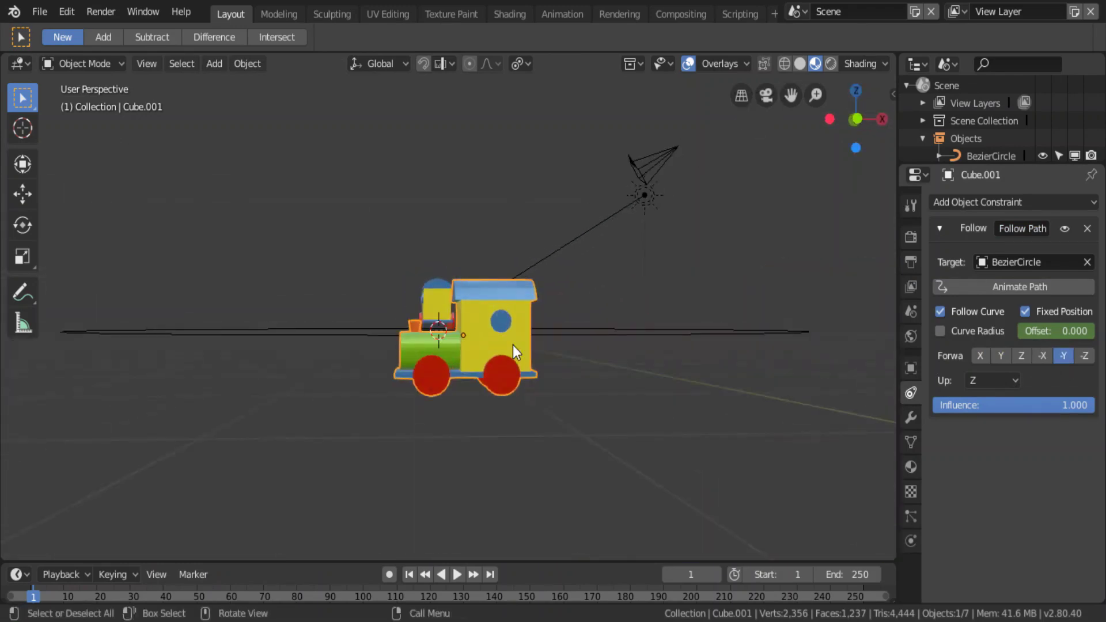
{"action": "key", "text": "KP_3"}
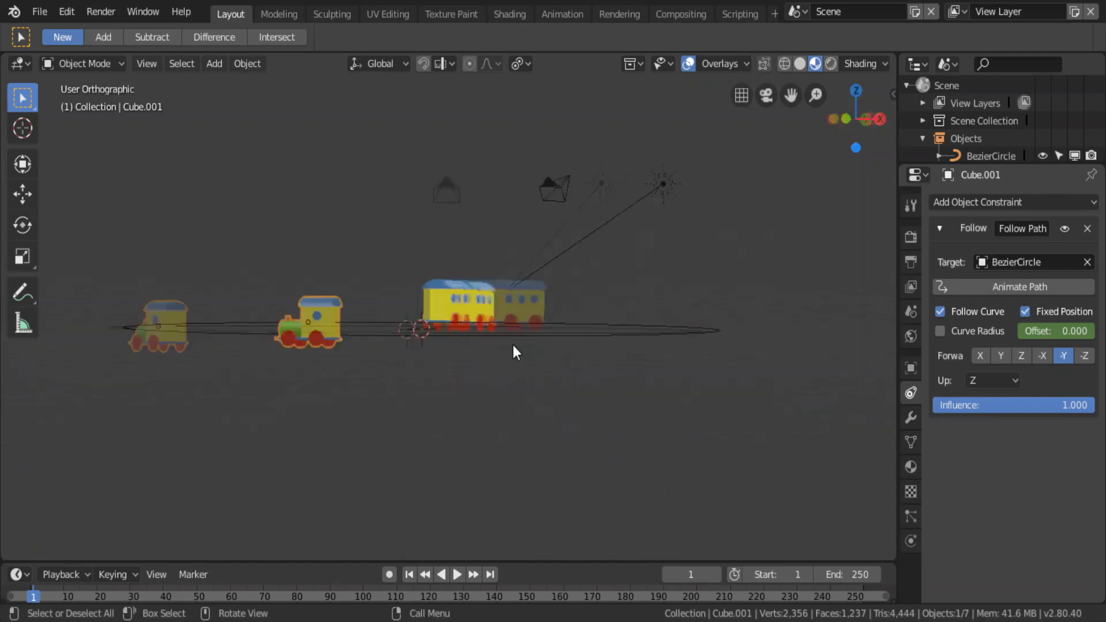
{"action": "key", "text": "KP_1"}
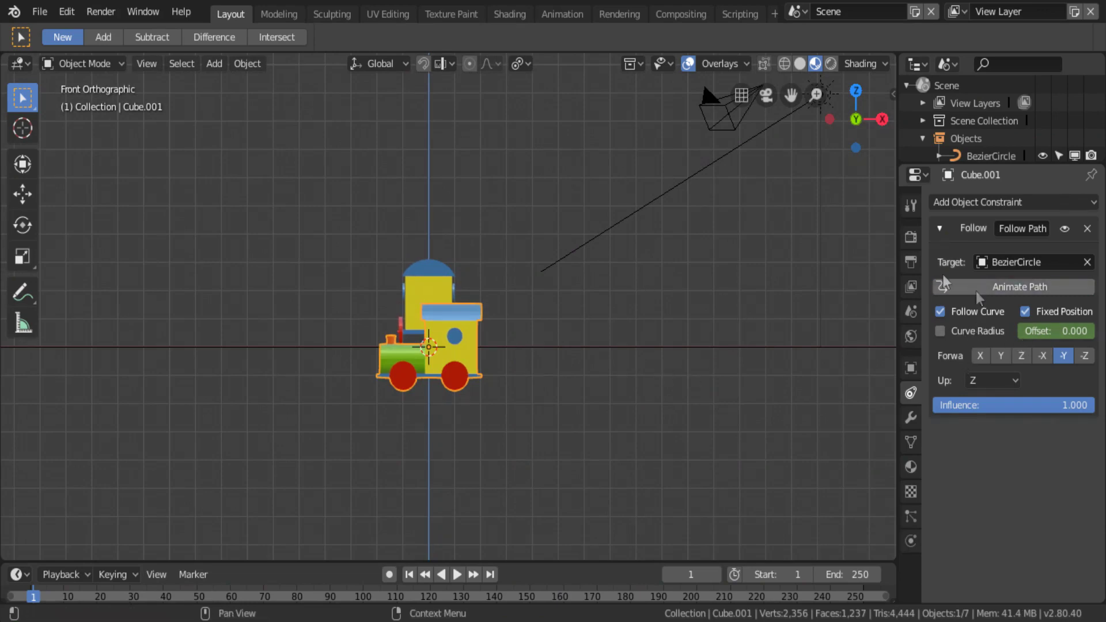
{"action": "scroll", "coordinate": [541, 405], "scroll_direction": "down", "scroll_amount": 1}
{"action": "middle_click_drag", "start_coordinate": [541, 405], "coordinate": [541, 443]}
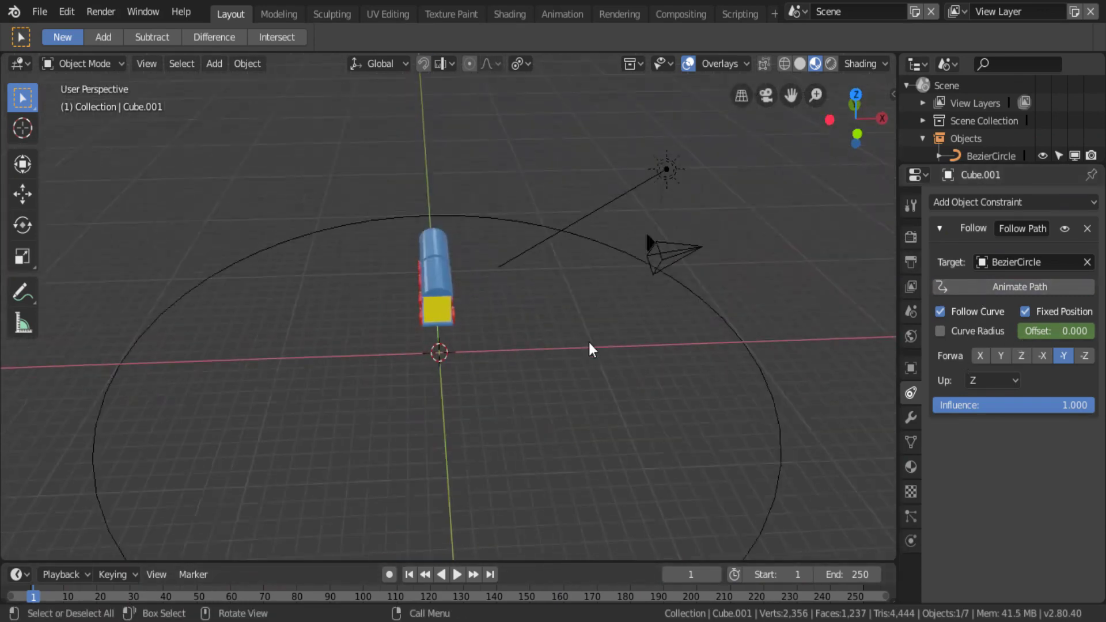
- Play the animation to preview the locomotive circling, then stop it
{"action": "left_click", "coordinate": [458, 580]}
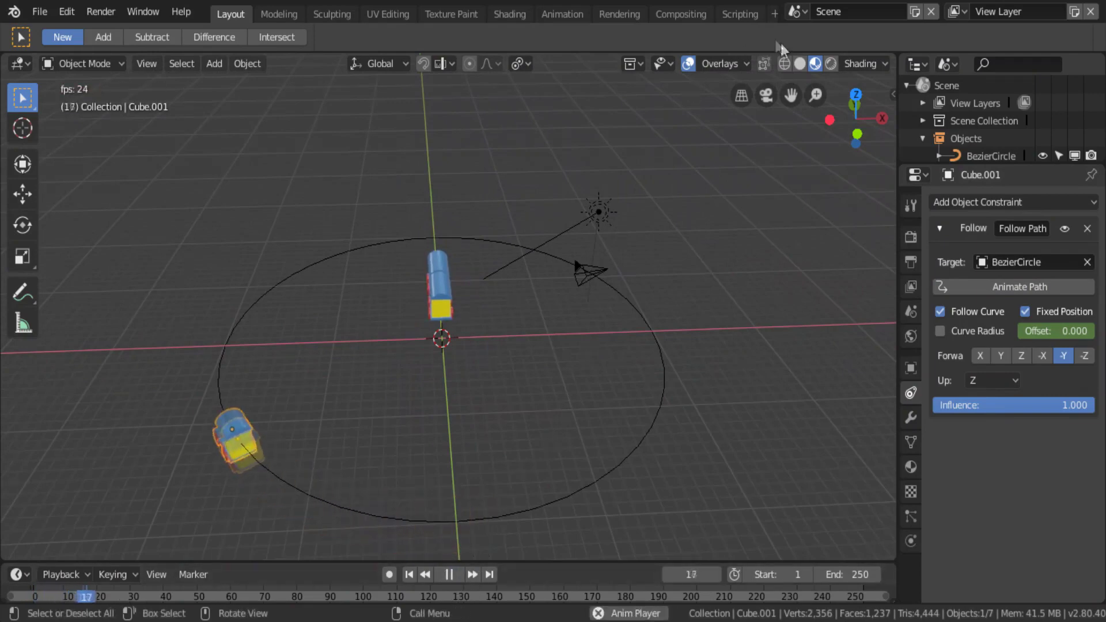
{"action": "left_click_drag", "start_coordinate": [791, 95], "coordinate": [791, 69]}
{"action": "middle_click_drag", "start_coordinate": [722, 257], "coordinate": [718, 291]}
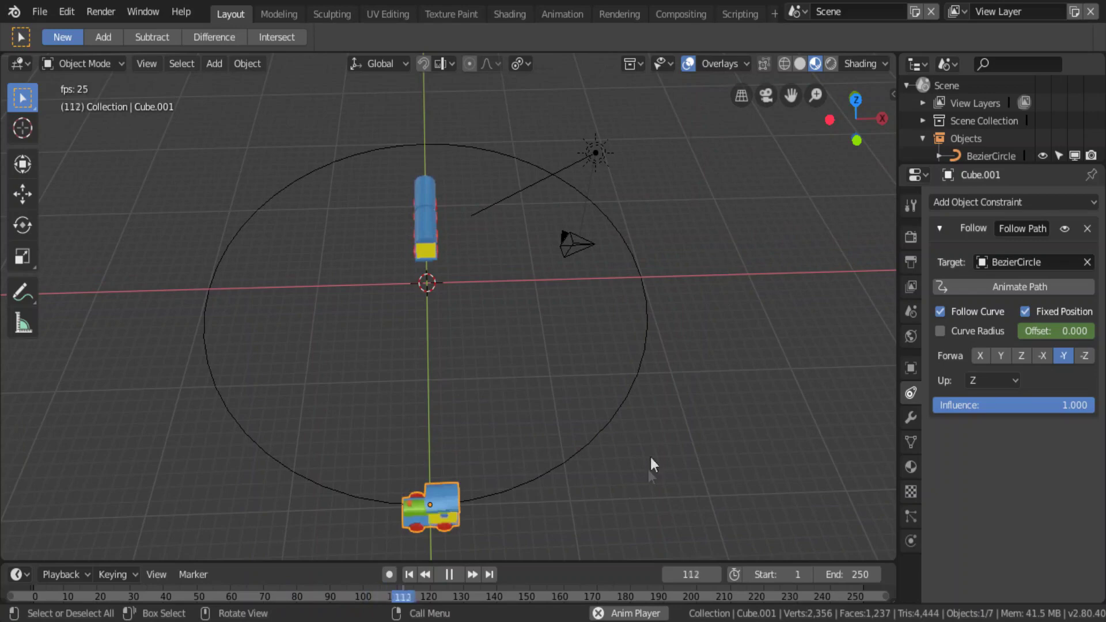
{"action": "left_click", "coordinate": [454, 574]}
{"action": "scroll", "coordinate": [660, 417], "scroll_direction": "down", "scroll_amount": 3}
{"action": "middle_click_drag", "start_coordinate": [660, 417], "coordinate": [660, 377]}
{"action": "type", "text": "120"}
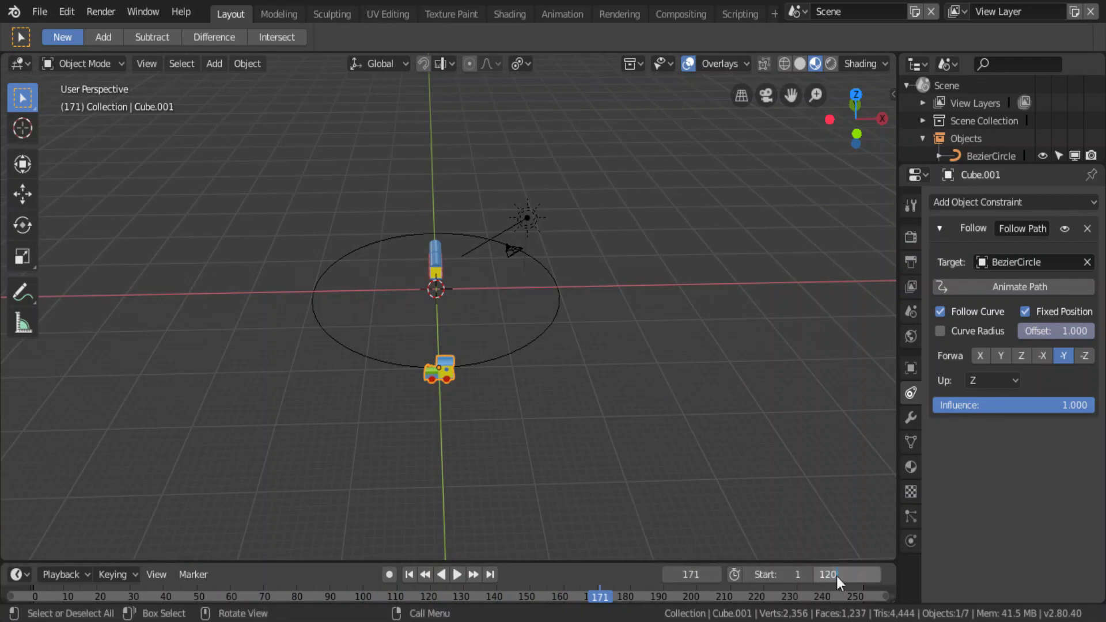
- Set the end frame to 120, replay the lap, and rewind to frame 1
{"action": "key", "text": "Return"}
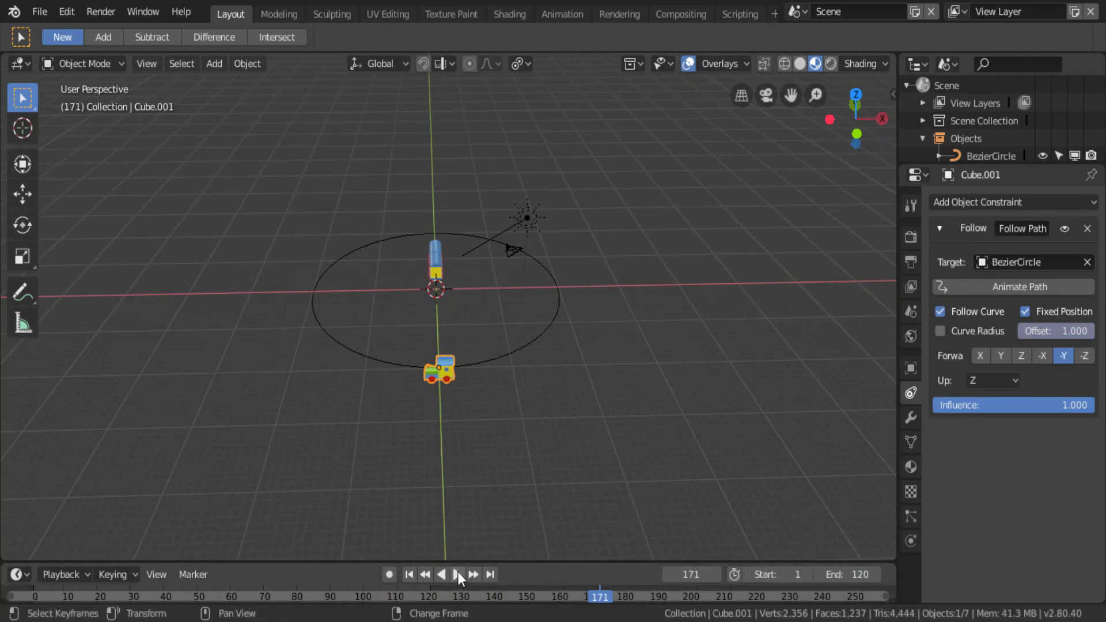
{"action": "left_click", "coordinate": [457, 575]}
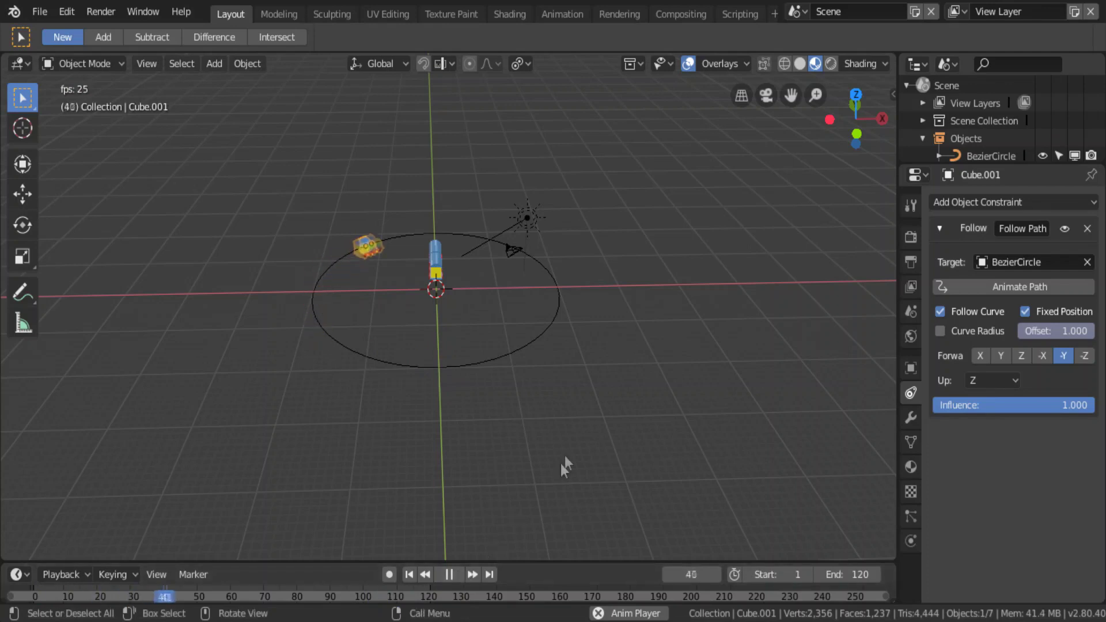
{"action": "left_click", "coordinate": [448, 576]}
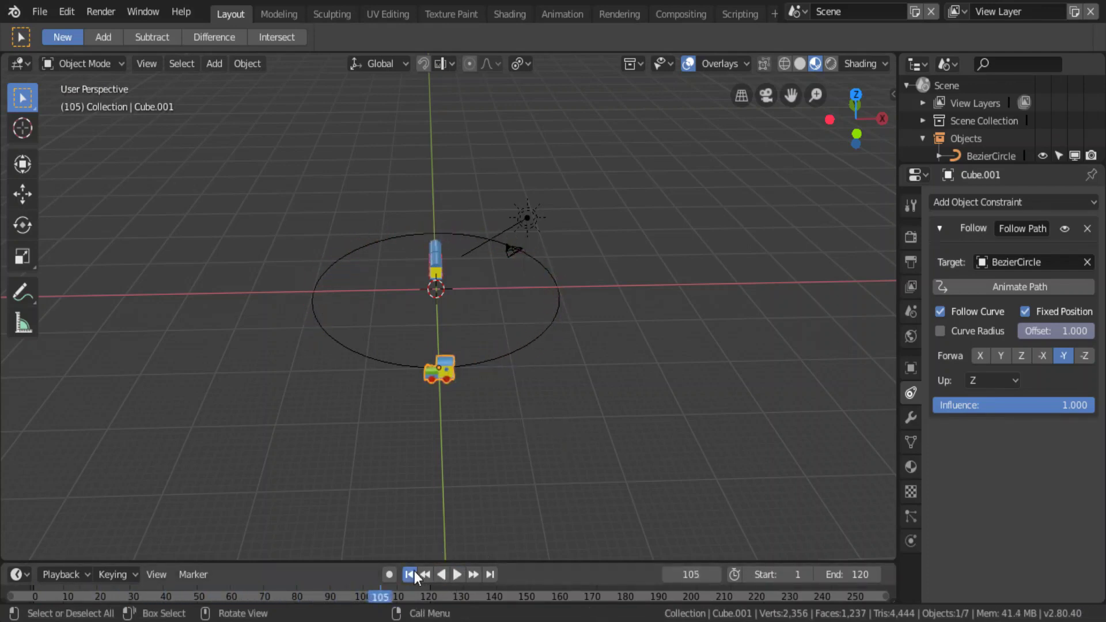
{"action": "left_click", "coordinate": [410, 574]}
{"action": "left_click", "coordinate": [519, 349]}
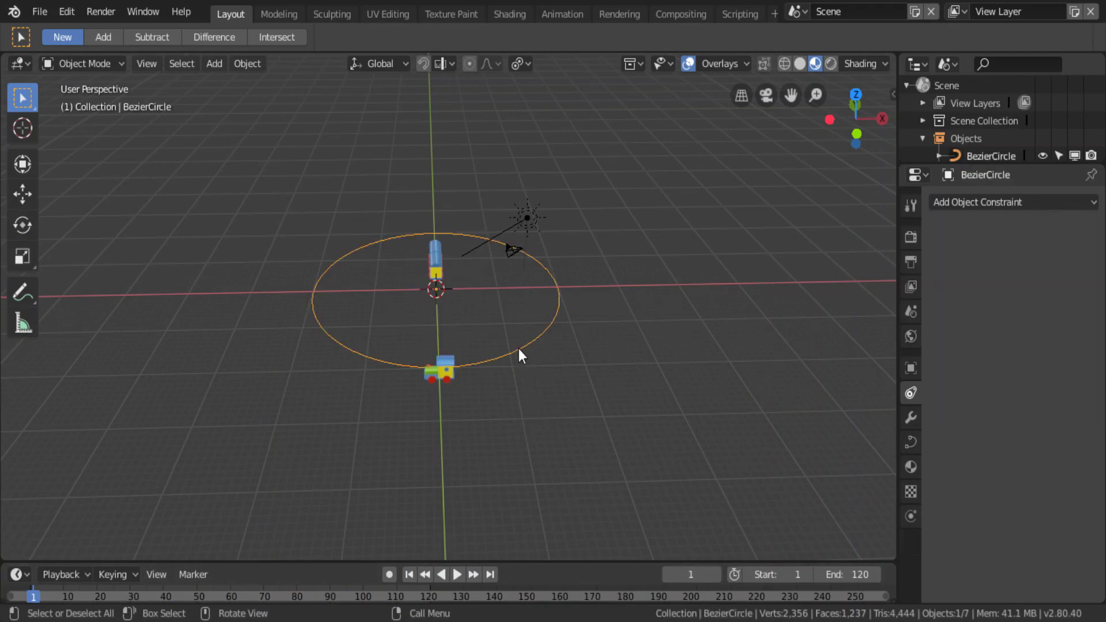
- Scale the Bezier circle up about 1.39 times to widen the track
{"action": "key", "text": "s"}
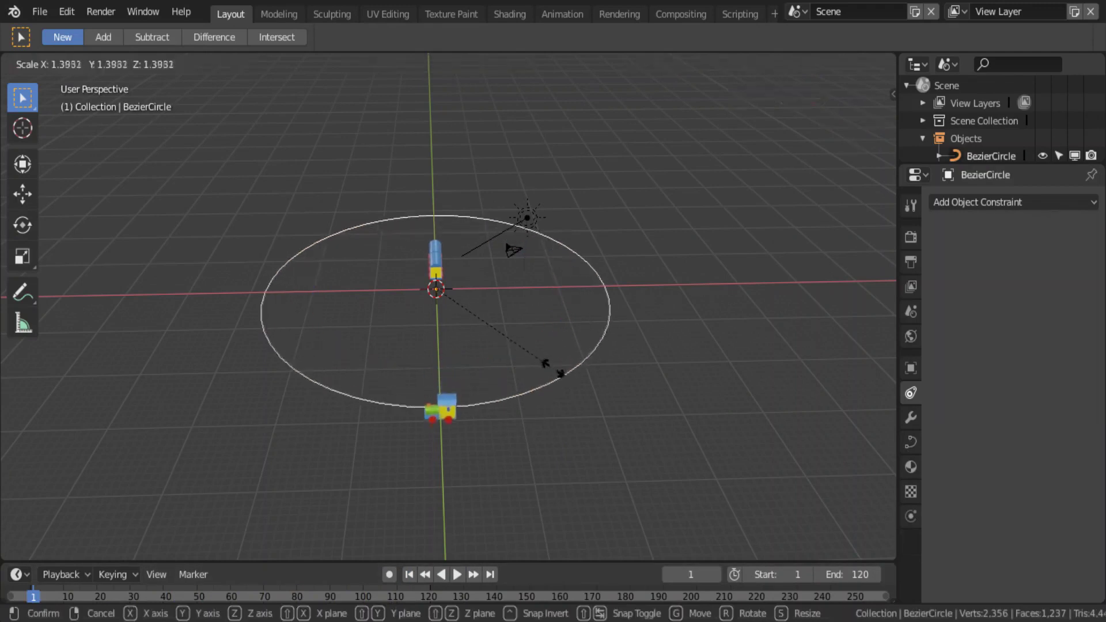
{"action": "left_click", "coordinate": [561, 375]}
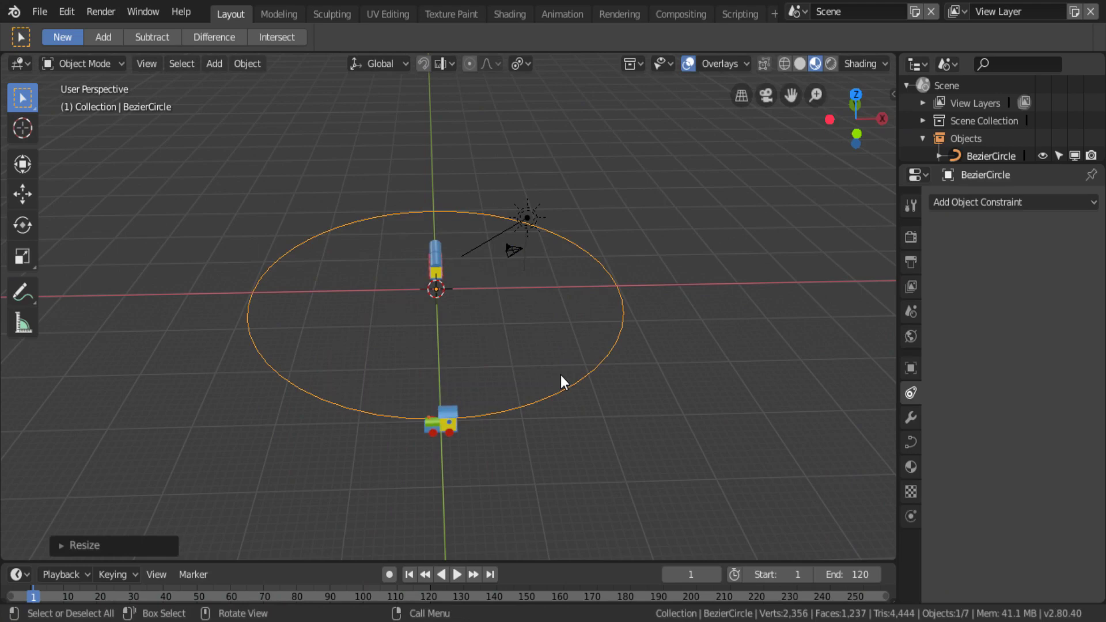
{"action": "scroll", "coordinate": [575, 395], "scroll_direction": "down", "scroll_amount": 3}
{"action": "mouse_move", "coordinate": [575, 395]}
{"action": "middle_mouse_down"}
{"action": "mouse_move", "coordinate": [596, 407]}
{"action": "mouse_move", "coordinate": [475, 405]}
{"action": "mouse_move", "coordinate": [459, 378]}
{"action": "middle_mouse_up"}
{"action": "scroll", "coordinate": [458, 378], "scroll_direction": "up", "scroll_amount": 2}
{"action": "scroll", "coordinate": [458, 378], "scroll_direction": "up", "scroll_amount": 3}
{"action": "scroll", "coordinate": [572, 439], "scroll_direction": "down", "scroll_amount": 3}
{"action": "middle_click_drag", "start_coordinate": [572, 439], "coordinate": [530, 420]}
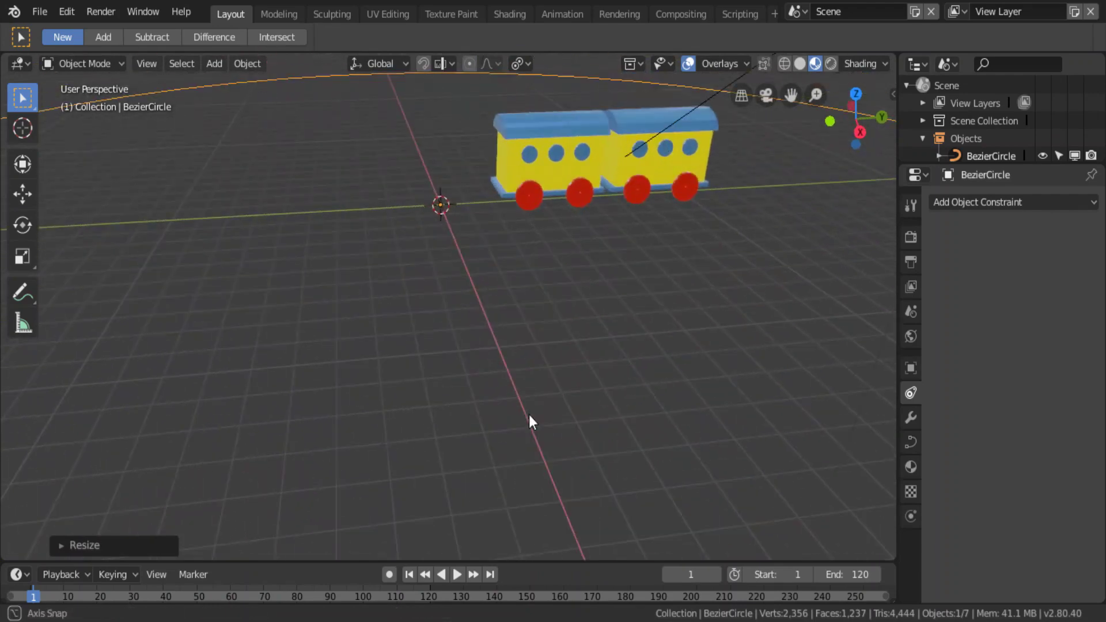
- Snap the first carriage to the 3D cursor at the scene centre
{"action": "left_click", "coordinate": [537, 154]}
{"action": "key", "text": "shift+s"}
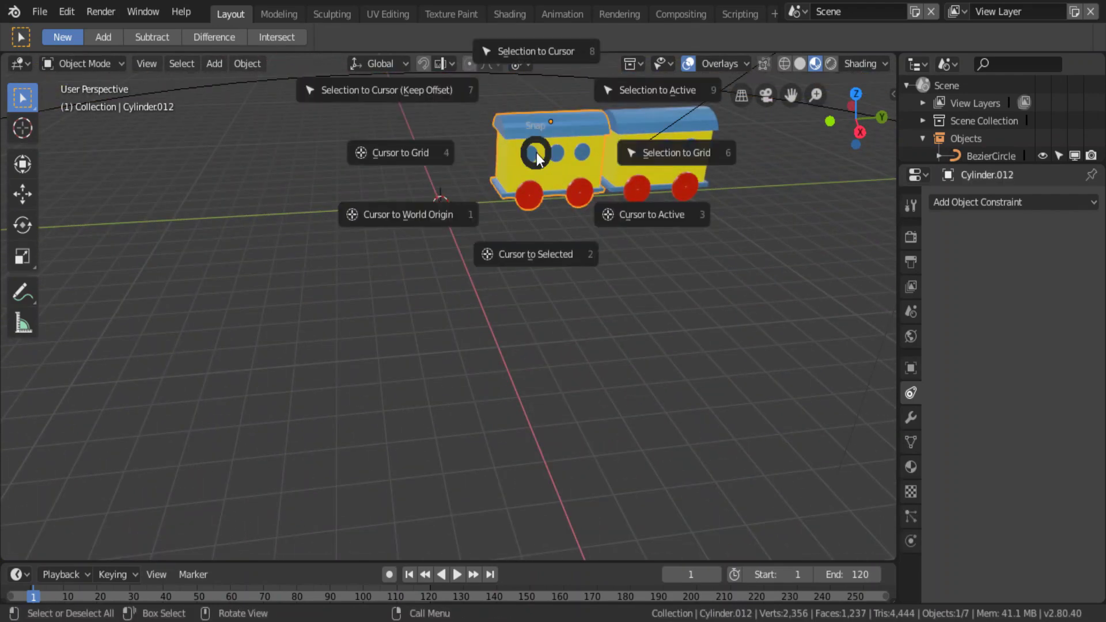
{"action": "left_click", "coordinate": [561, 52]}
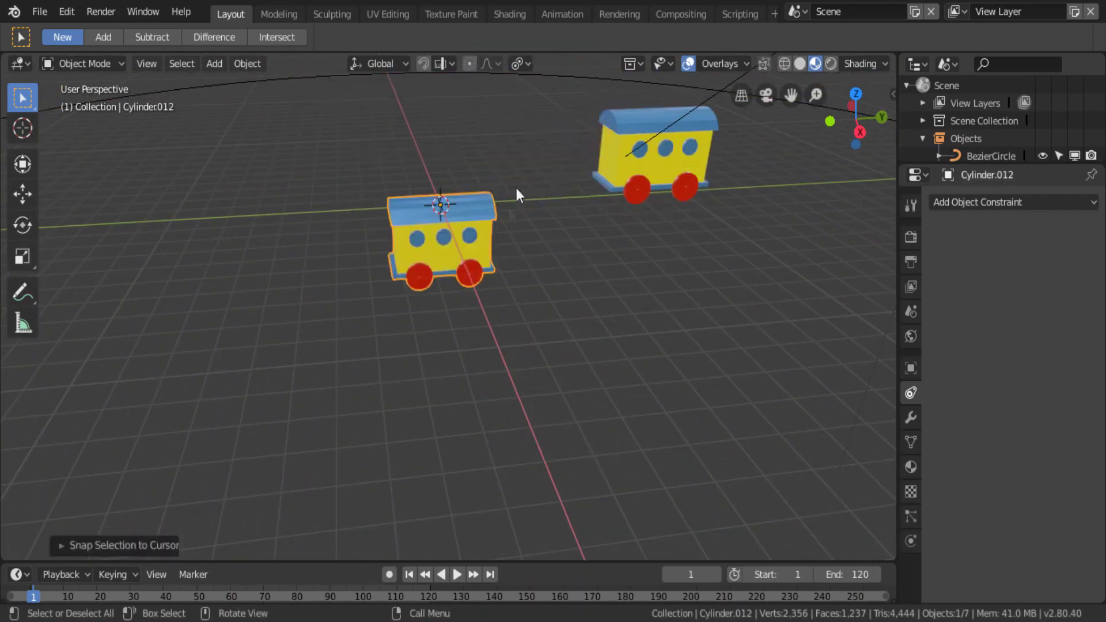
{"action": "scroll", "coordinate": [518, 173], "scroll_direction": "down", "scroll_amount": 3}
- Apply Set Origin > Geometry to Origin on the carriage
{"action": "key", "text": "F3"}
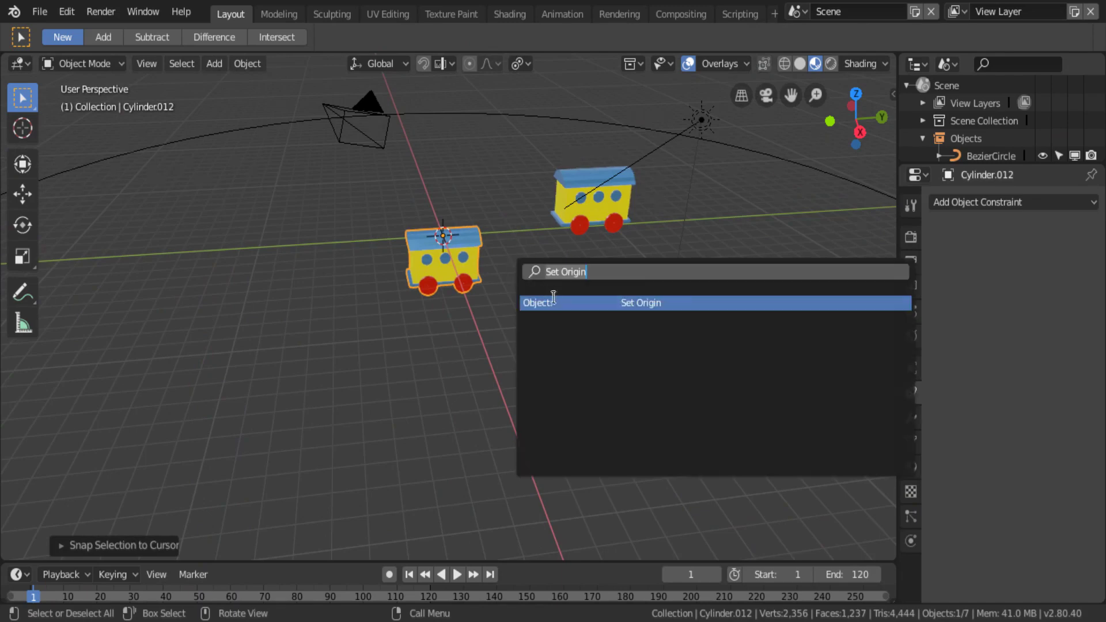
{"action": "left_click", "coordinate": [553, 296]}
{"action": "mouse_move", "coordinate": [531, 275]}
{"action": "middle_mouse_down"}
{"action": "mouse_move", "coordinate": [507, 223]}
{"action": "mouse_move", "coordinate": [533, 275]}
{"action": "mouse_move", "coordinate": [564, 300]}
{"action": "mouse_move", "coordinate": [509, 291]}
{"action": "mouse_move", "coordinate": [553, 316]}
{"action": "mouse_move", "coordinate": [548, 333]}
{"action": "middle_mouse_up"}
{"action": "left_click", "coordinate": [986, 199]}
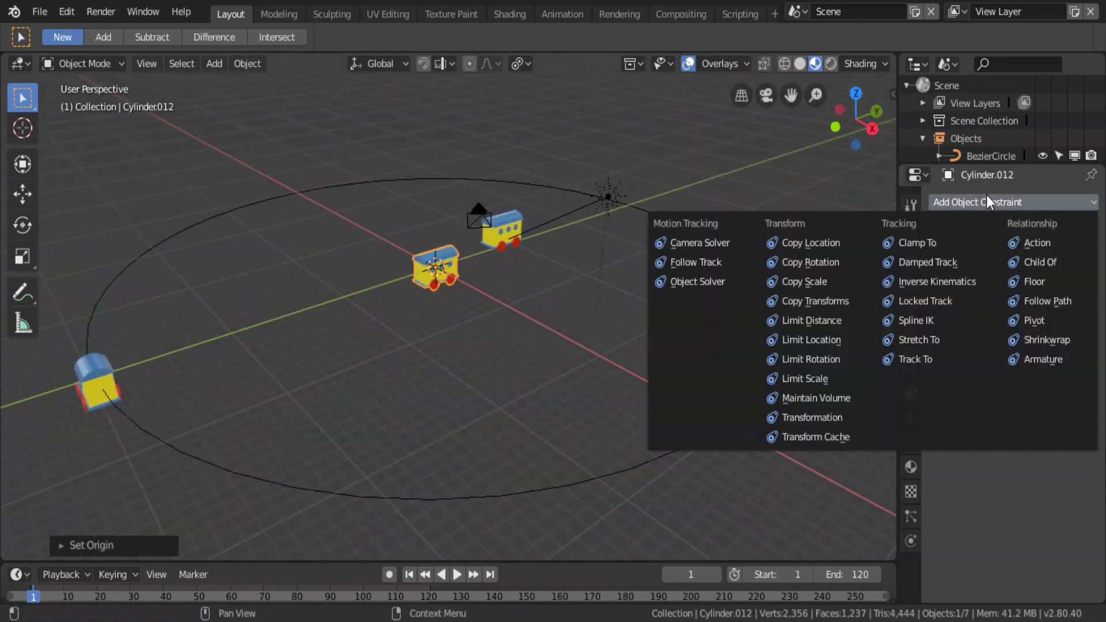
- Add a Follow Path constraint to the carriage with BezierCircle as its target
{"action": "left_click", "coordinate": [1049, 299]}
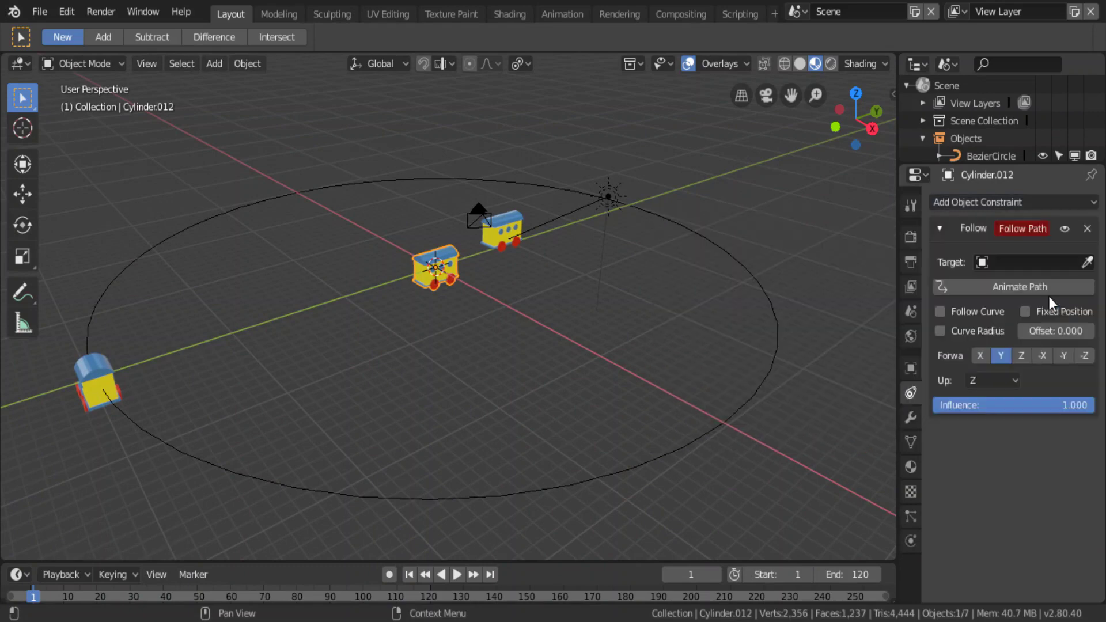
{"action": "left_click", "coordinate": [997, 262]}
{"action": "left_click", "coordinate": [1001, 288]}
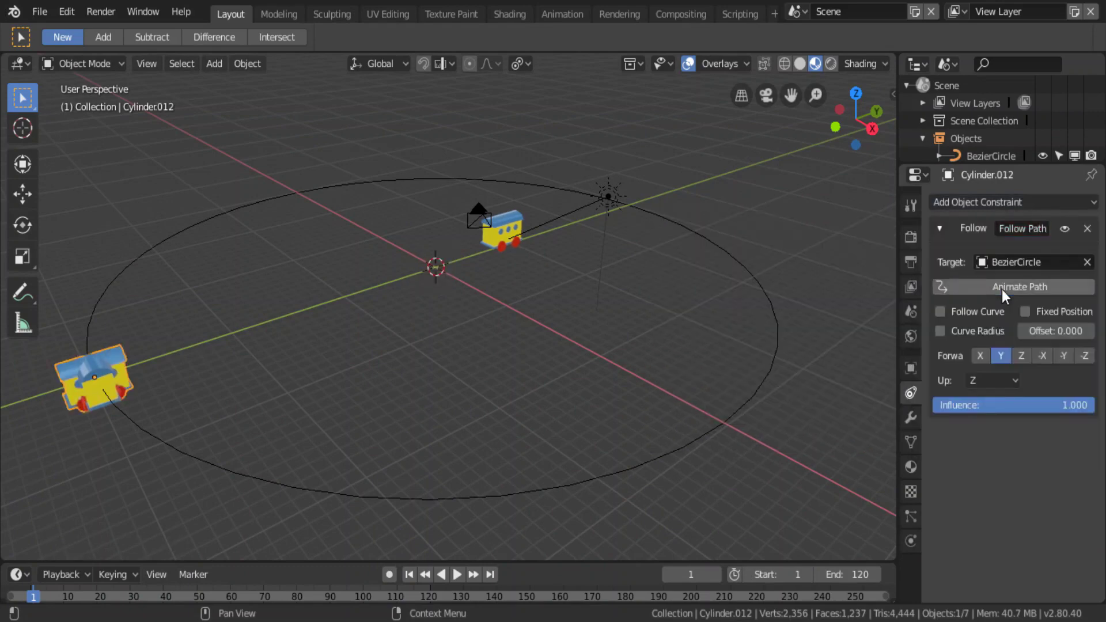
{"action": "left_click", "coordinate": [1001, 289]}
{"action": "middle_click_drag", "start_coordinate": [385, 426], "coordinate": [456, 390]}
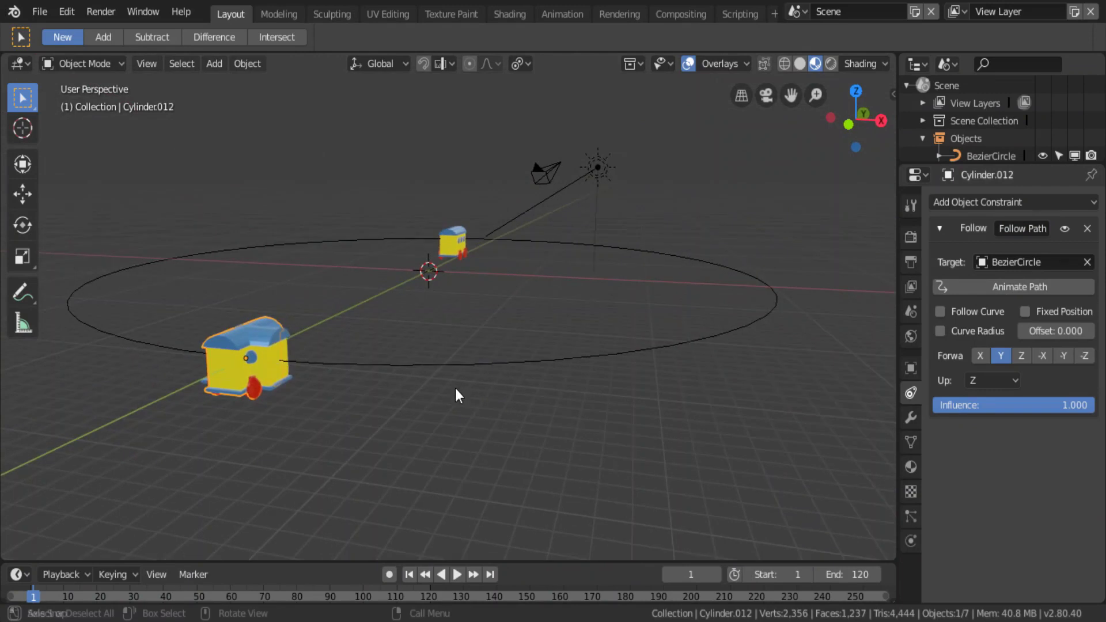
- Set the constraint's Forward axis to -Y and enable Follow Curve
{"action": "left_click", "coordinate": [1057, 357]}
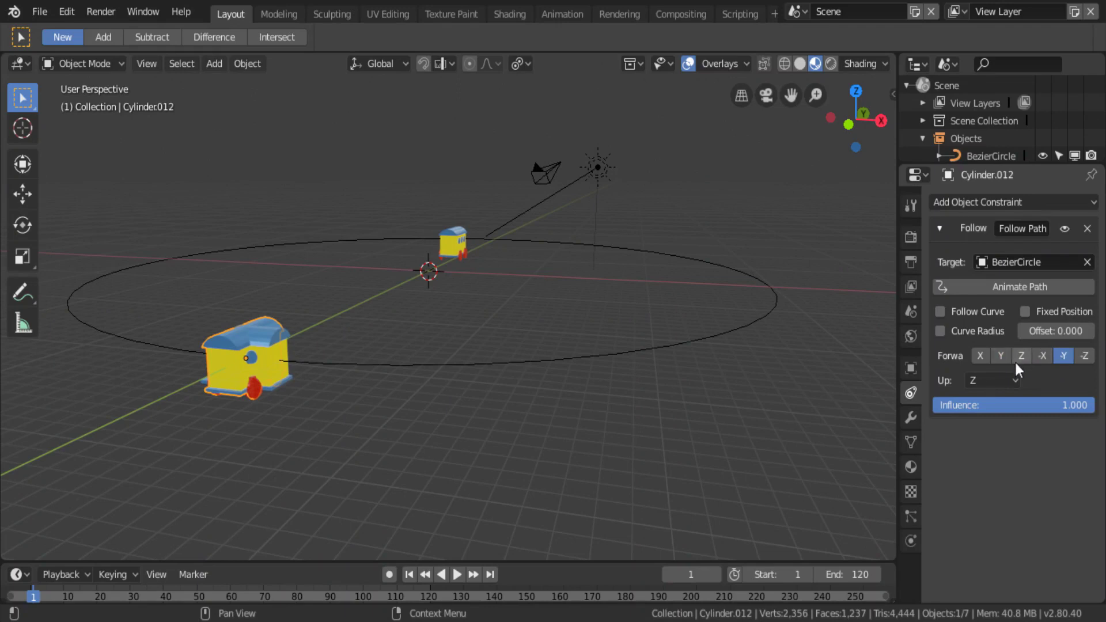
{"action": "left_click", "coordinate": [972, 312]}
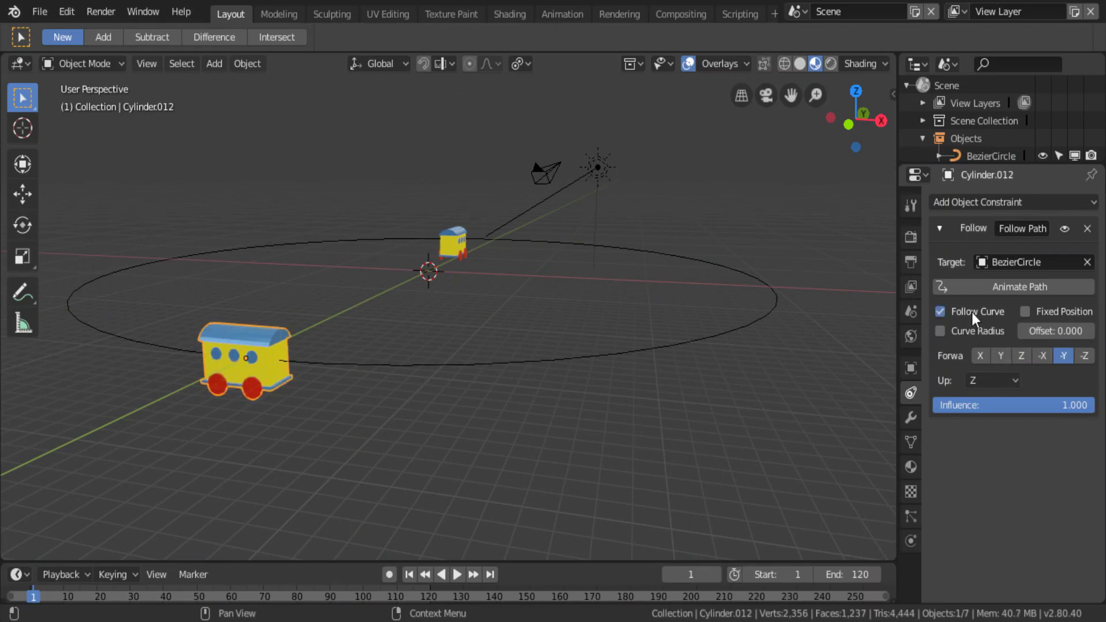
{"action": "middle_click_drag", "start_coordinate": [660, 385], "coordinate": [681, 372]}
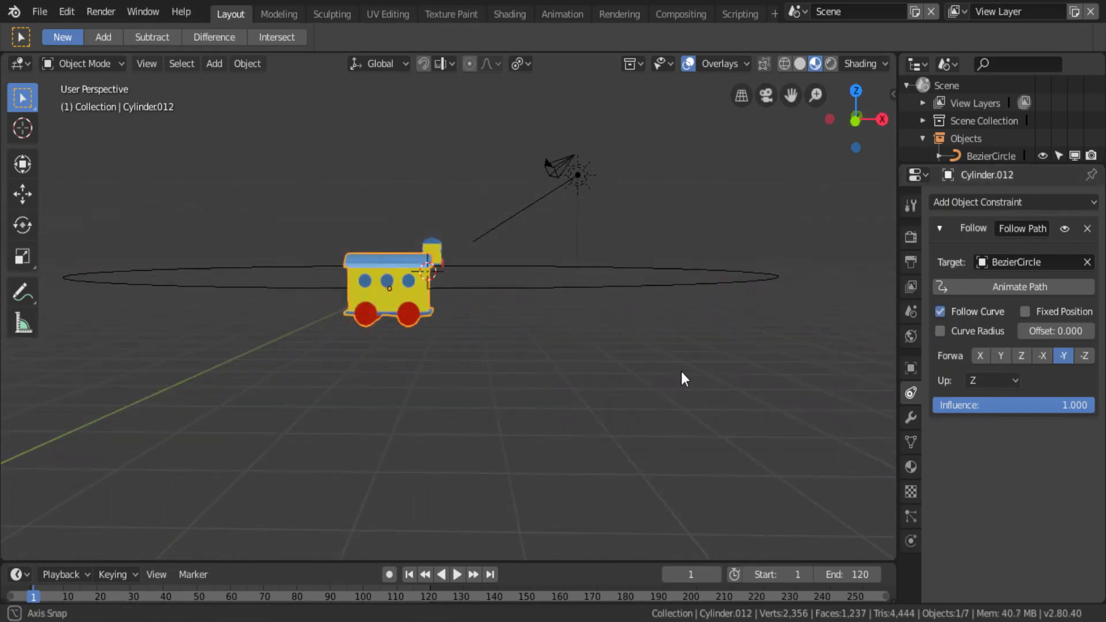
{"action": "scroll", "coordinate": [682, 377], "scroll_direction": "up", "scroll_amount": 6}
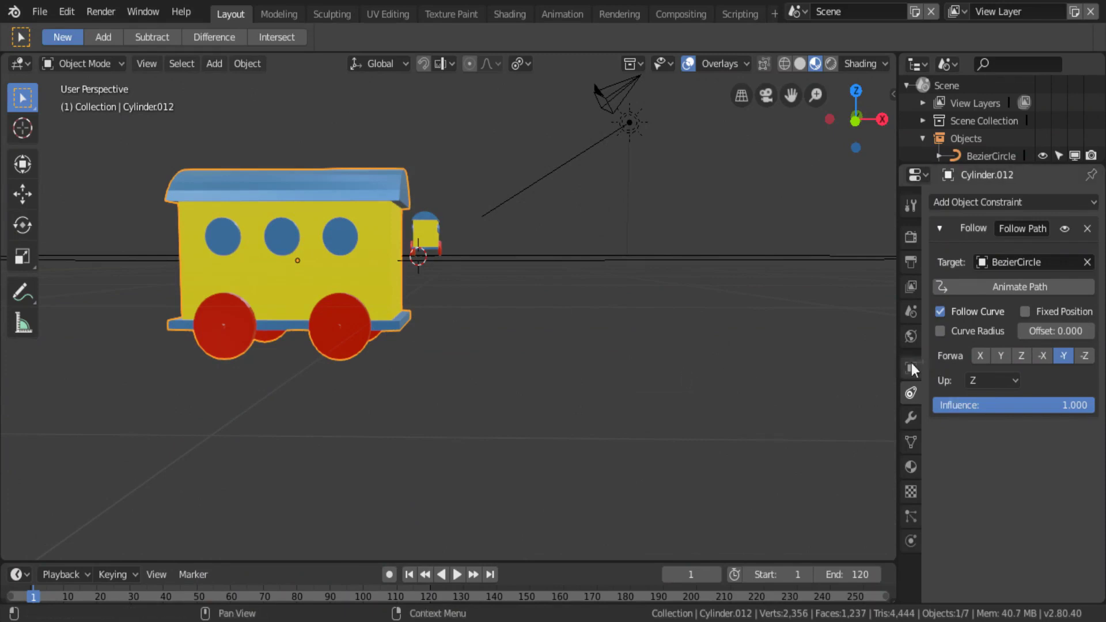
{"action": "scroll", "coordinate": [668, 371], "scroll_direction": "down", "scroll_amount": 5}
{"action": "scroll", "coordinate": [668, 371], "scroll_direction": "up", "scroll_amount": 2}
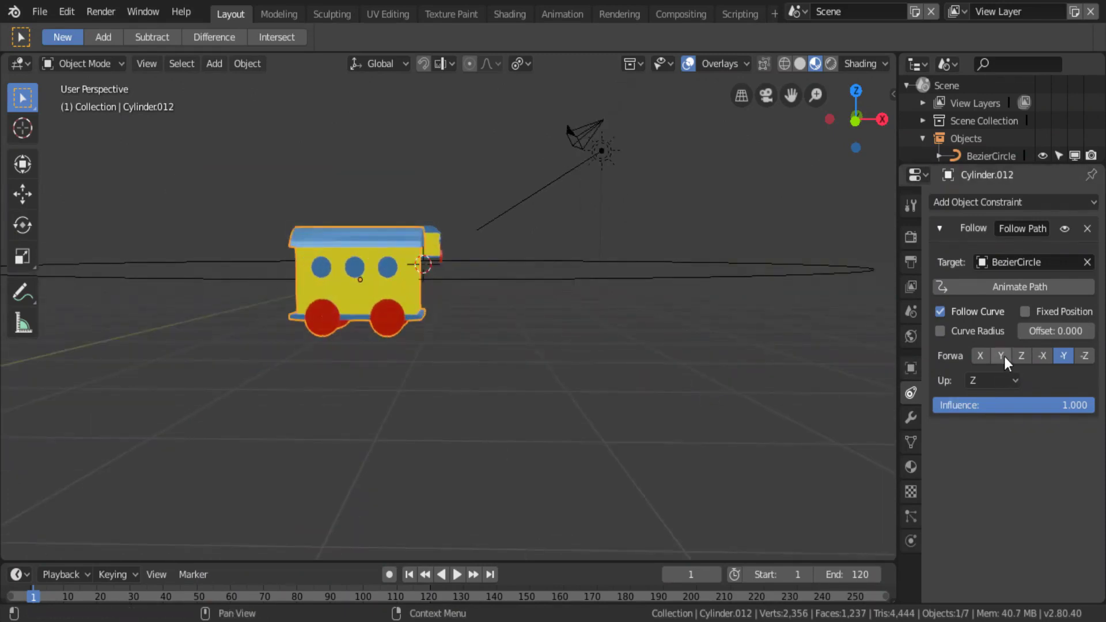
{"action": "left_click", "coordinate": [1061, 356]}
{"action": "scroll", "coordinate": [542, 306], "scroll_direction": "down", "scroll_amount": 1}
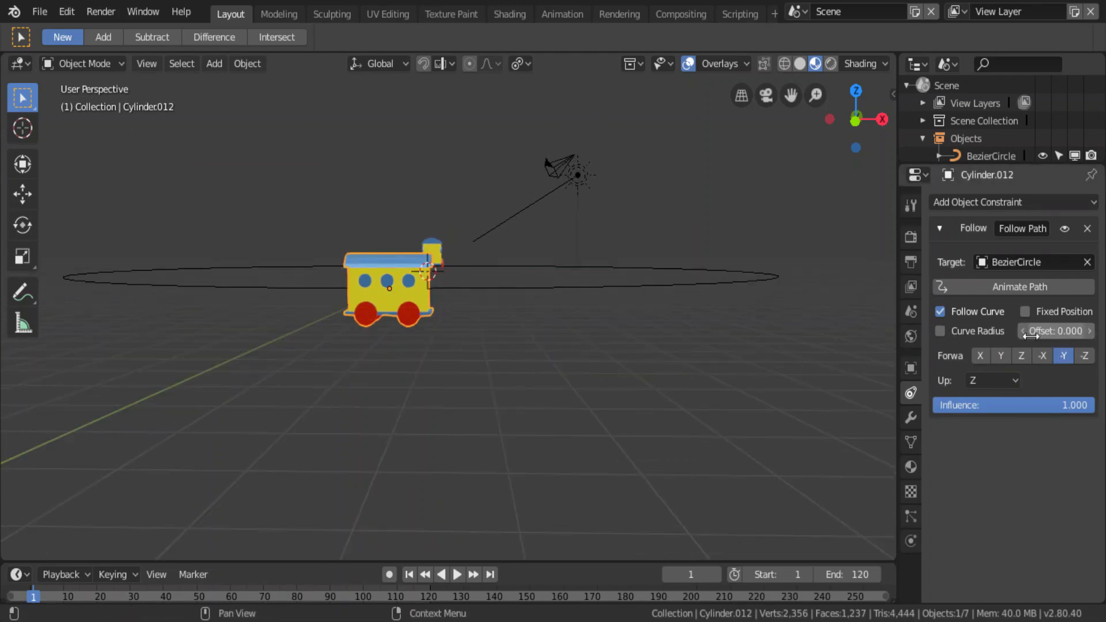
- Try Follow Path offsets of 2.2, 2.0 and 2.5, settling on 2.3
{"action": "mouse_move", "coordinate": [1056, 331]}
{"action": "left_mouse_down"}
{"action": "mouse_move", "coordinate": [1083, 330]}
{"action": "mouse_move", "coordinate": [1072, 330]}
{"action": "left_mouse_up"}
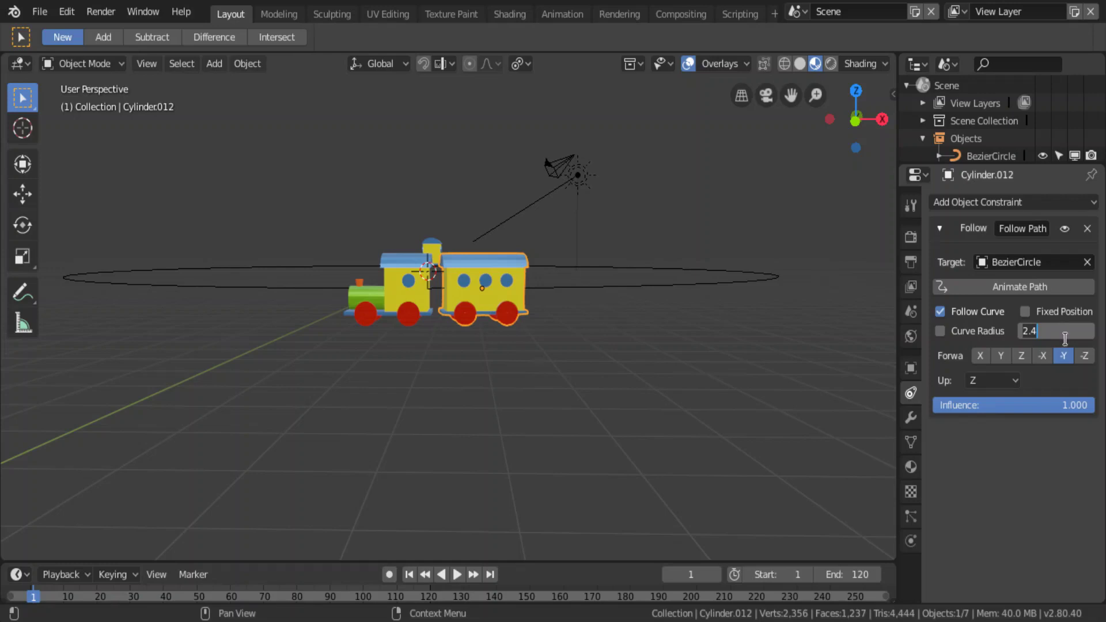
{"action": "key", "text": "BackSpace"}
{"action": "key", "text": "BackSpace"}
{"action": "key", "text": "Return"}
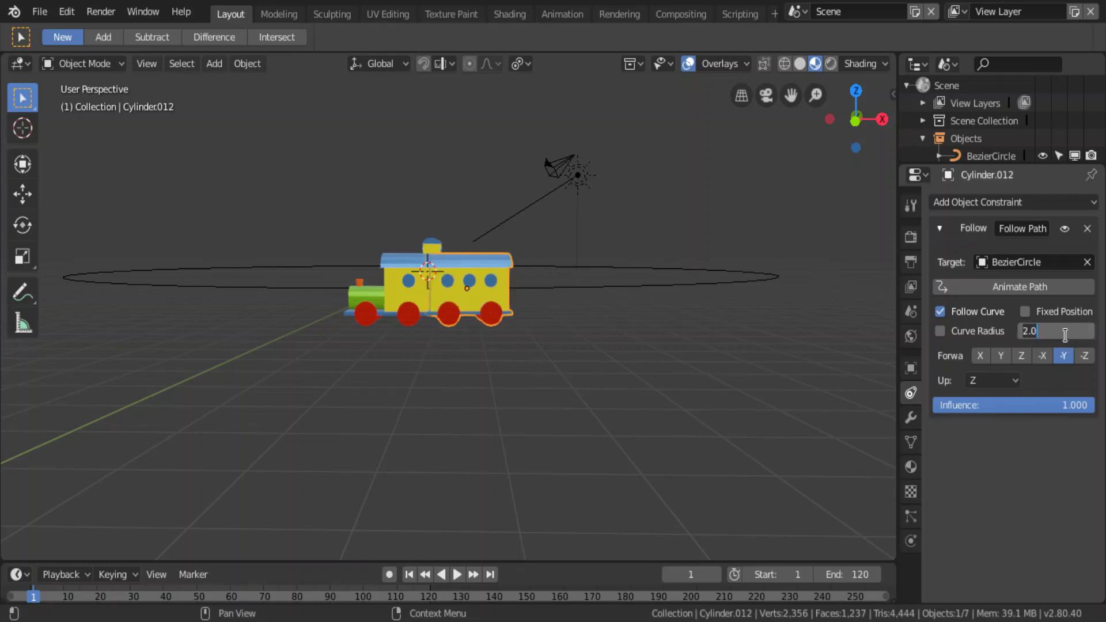
{"action": "type", "text": "5"}
{"action": "key", "text": "Return"}
{"action": "scroll", "coordinate": [534, 320], "scroll_direction": "up", "scroll_amount": 5}
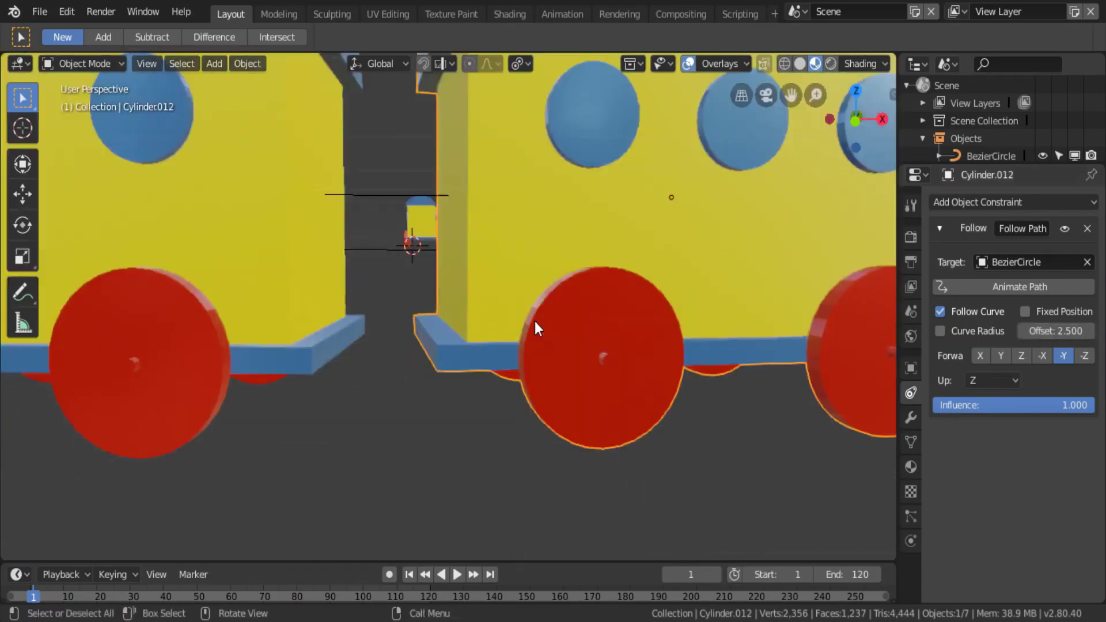
{"action": "scroll", "coordinate": [535, 320], "scroll_direction": "down", "scroll_amount": 5}
{"action": "scroll", "coordinate": [535, 321], "scroll_direction": "up", "scroll_amount": 3}
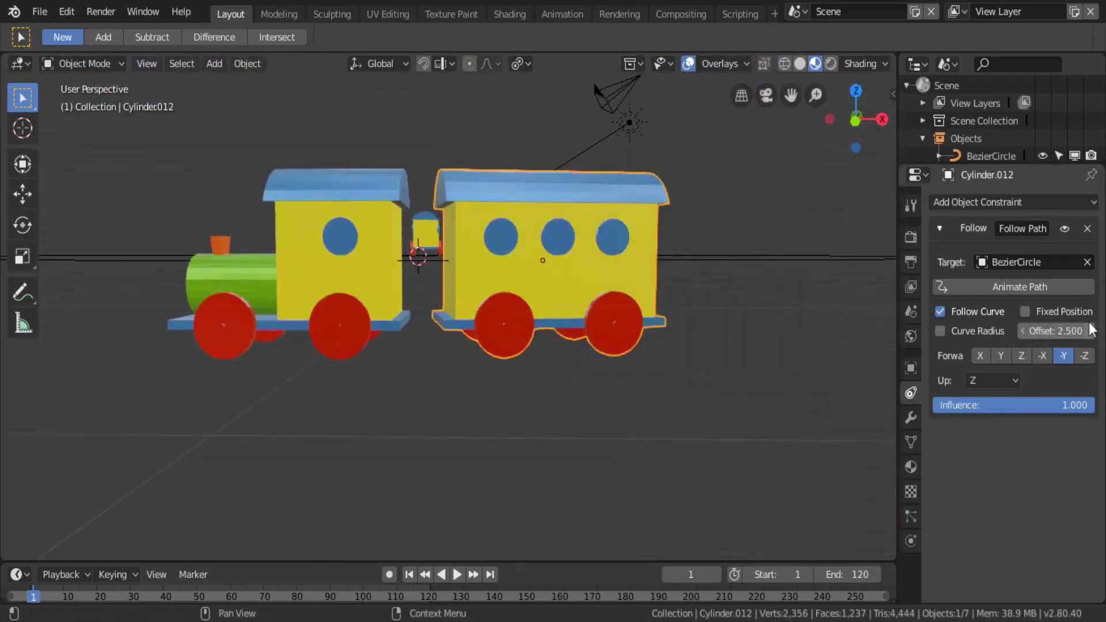
{"action": "type", "text": "2.3"}
{"action": "key", "text": "Return"}
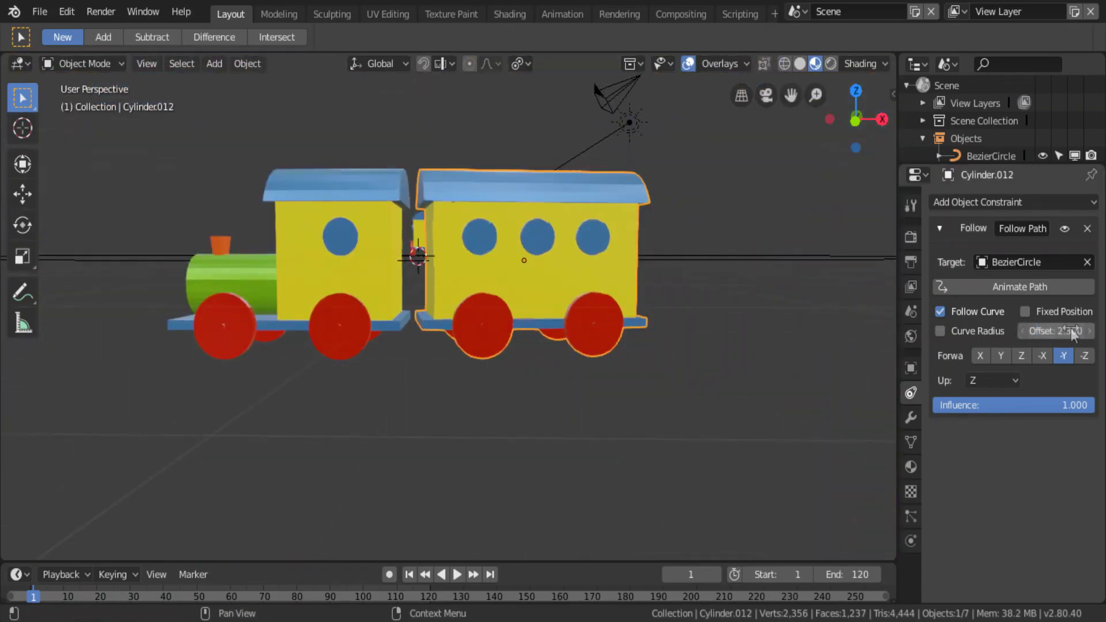
- Orbit around the track and select the remaining carriage
{"action": "scroll", "coordinate": [836, 213], "scroll_direction": "down", "scroll_amount": 8}
{"action": "middle_click_drag", "start_coordinate": [613, 321], "coordinate": [598, 344]}
{"action": "mouse_move", "coordinate": [513, 311]}
{"action": "middle_mouse_down"}
{"action": "mouse_move", "coordinate": [555, 343]}
{"action": "mouse_move", "coordinate": [489, 328]}
{"action": "mouse_move", "coordinate": [514, 359]}
{"action": "mouse_move", "coordinate": [484, 282]}
{"action": "middle_mouse_up"}
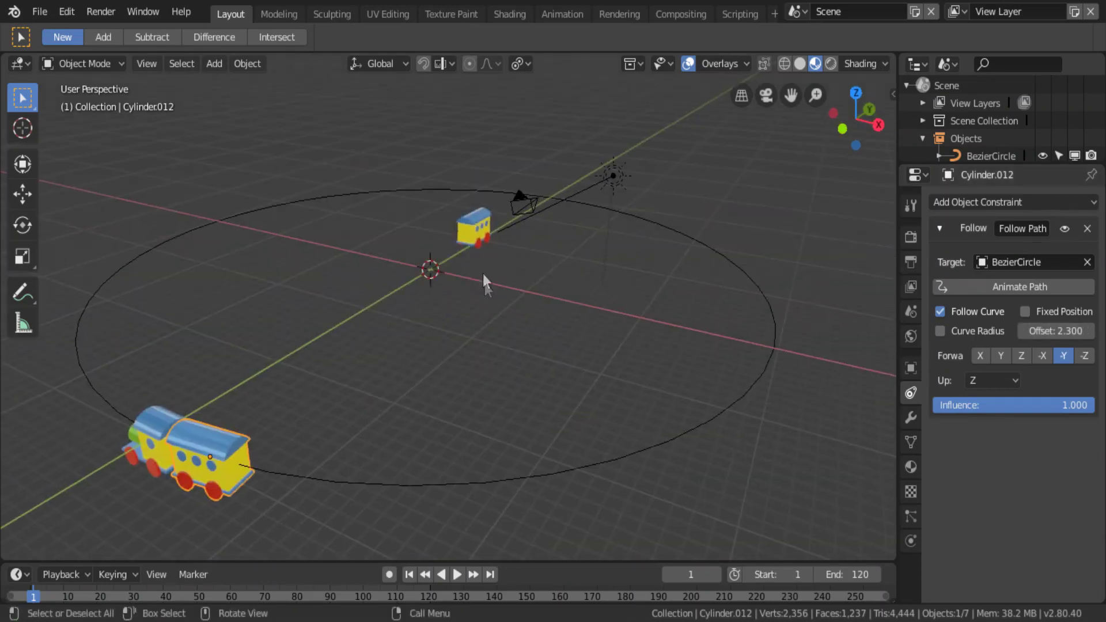
{"action": "left_click", "coordinate": [467, 220]}
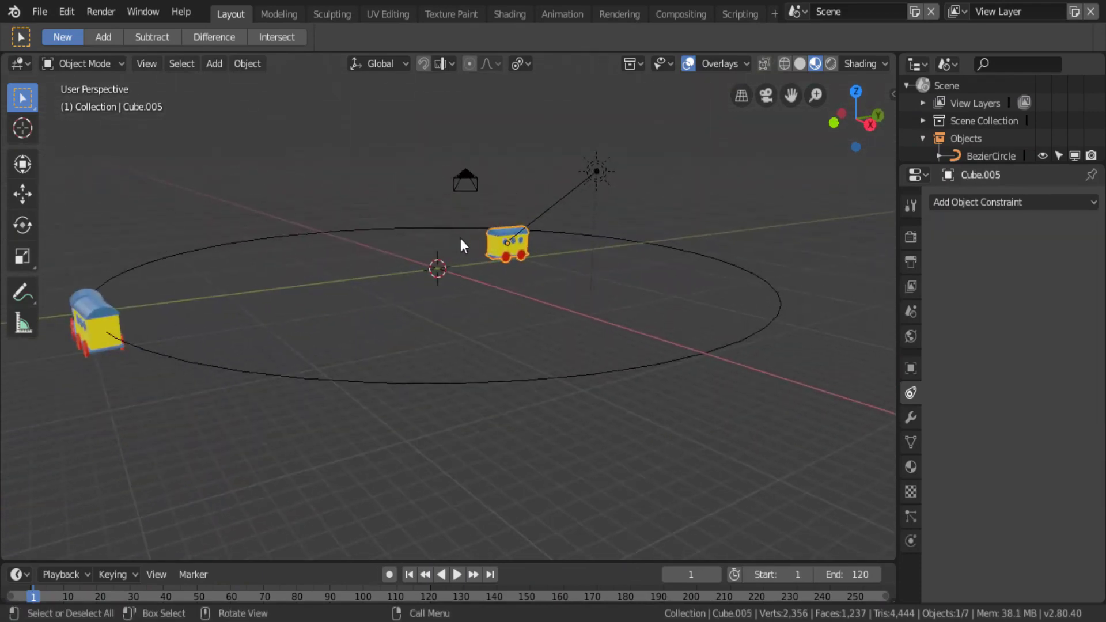
- Reset the last carriage's origin and snap it to the 3D cursor
{"action": "key", "text": "shift+ctrl+alt+c"}
{"action": "left_click", "coordinate": [491, 268]}
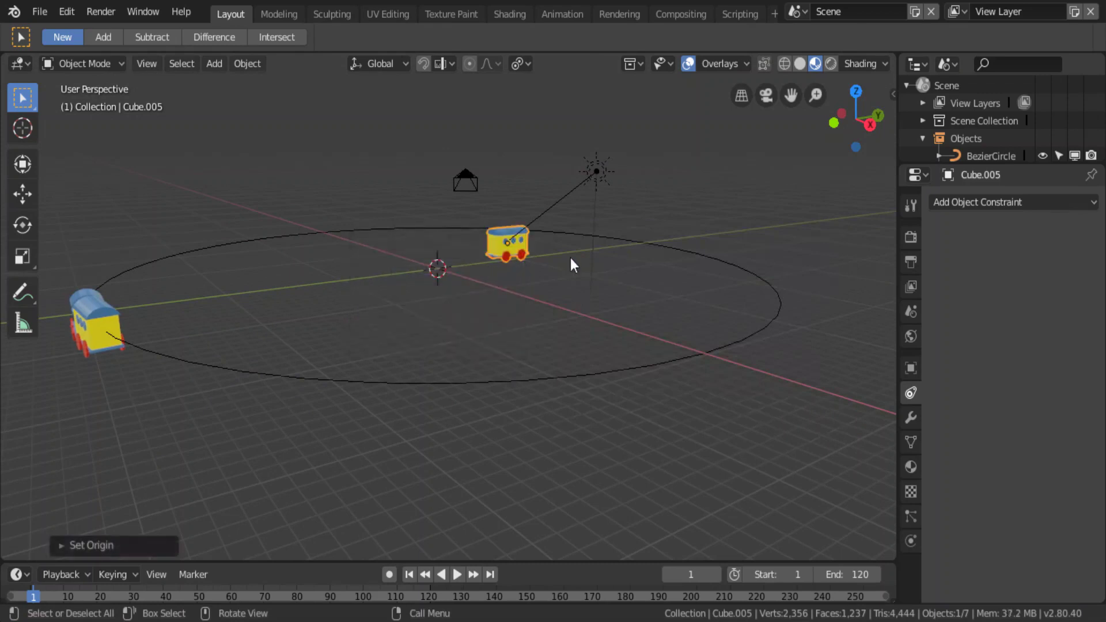
{"action": "key", "text": "shift+s"}
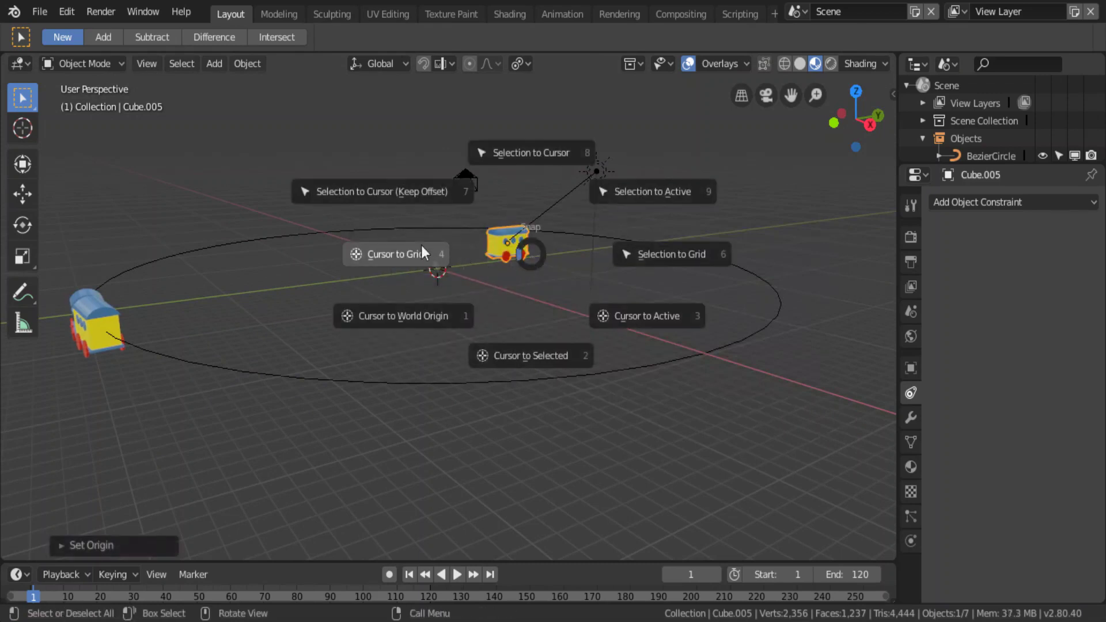
{"action": "left_click", "coordinate": [509, 168]}
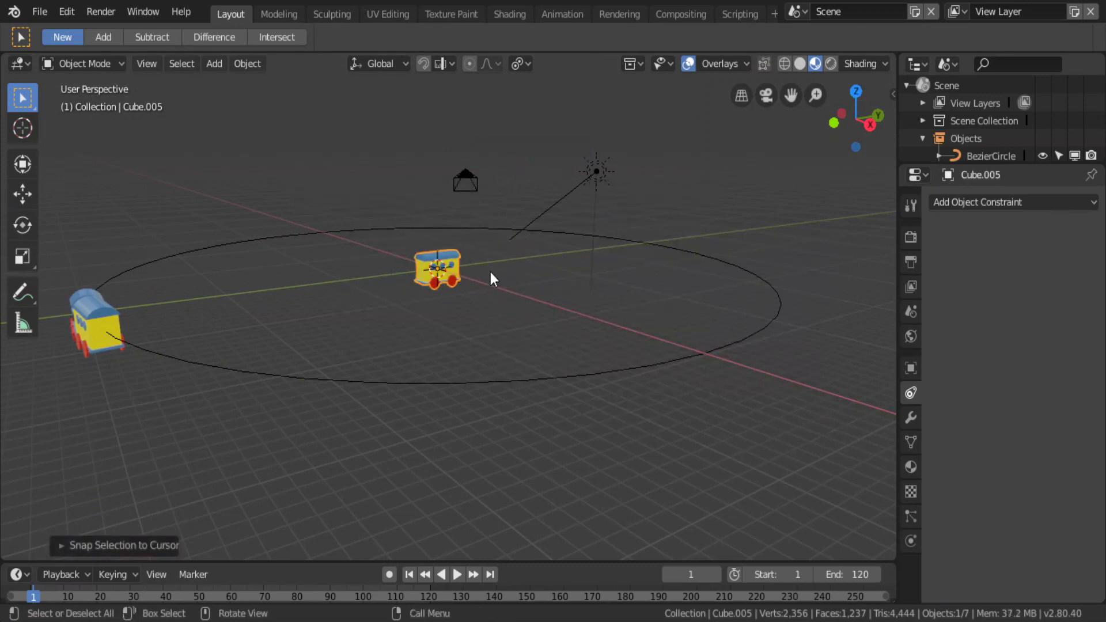
{"action": "middle_click_drag", "start_coordinate": [490, 272], "coordinate": [524, 282]}
- Add a Follow Path constraint to the carriage targeting BezierCircle
{"action": "left_click", "coordinate": [960, 203]}
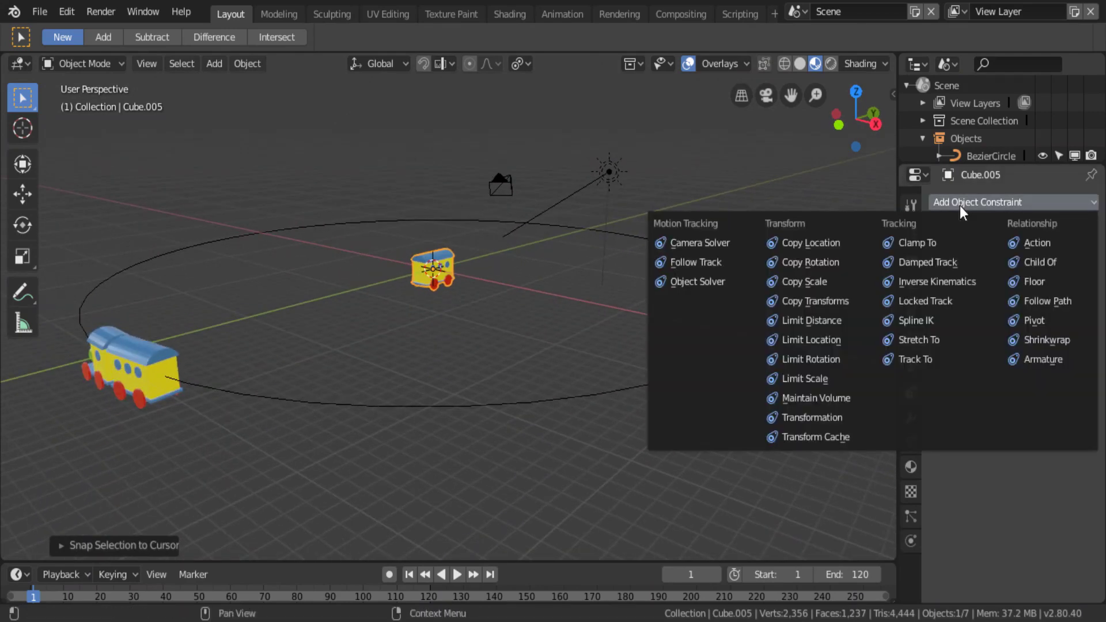
{"action": "left_click", "coordinate": [1035, 300]}
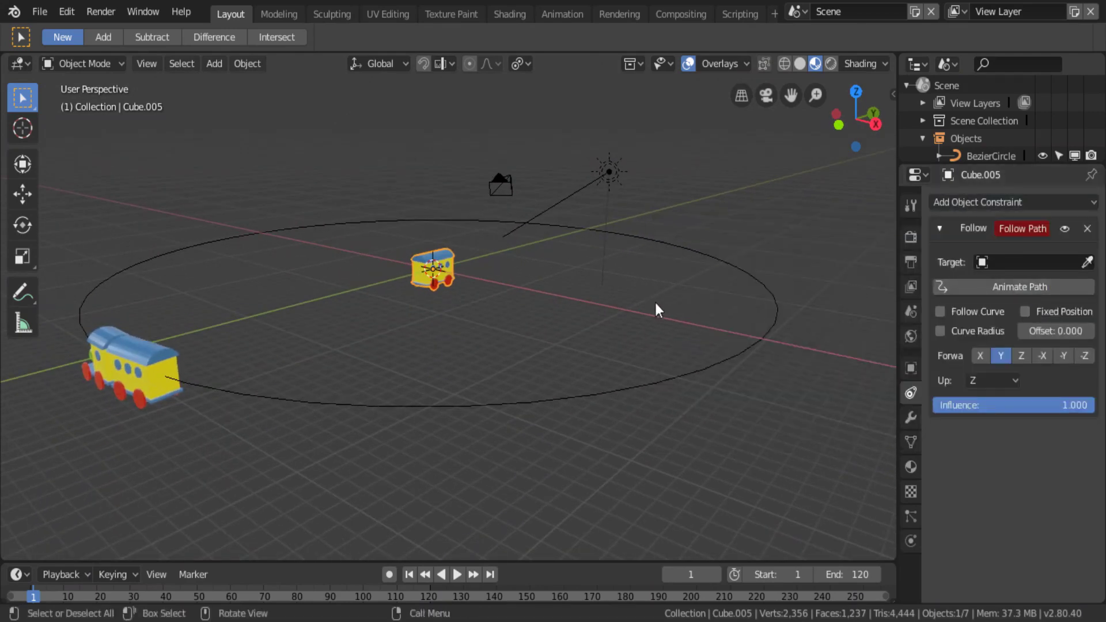
{"action": "scroll", "coordinate": [659, 307], "scroll_direction": "down", "scroll_amount": 2}
{"action": "left_click", "coordinate": [1021, 262]}
{"action": "left_click", "coordinate": [1003, 288]}
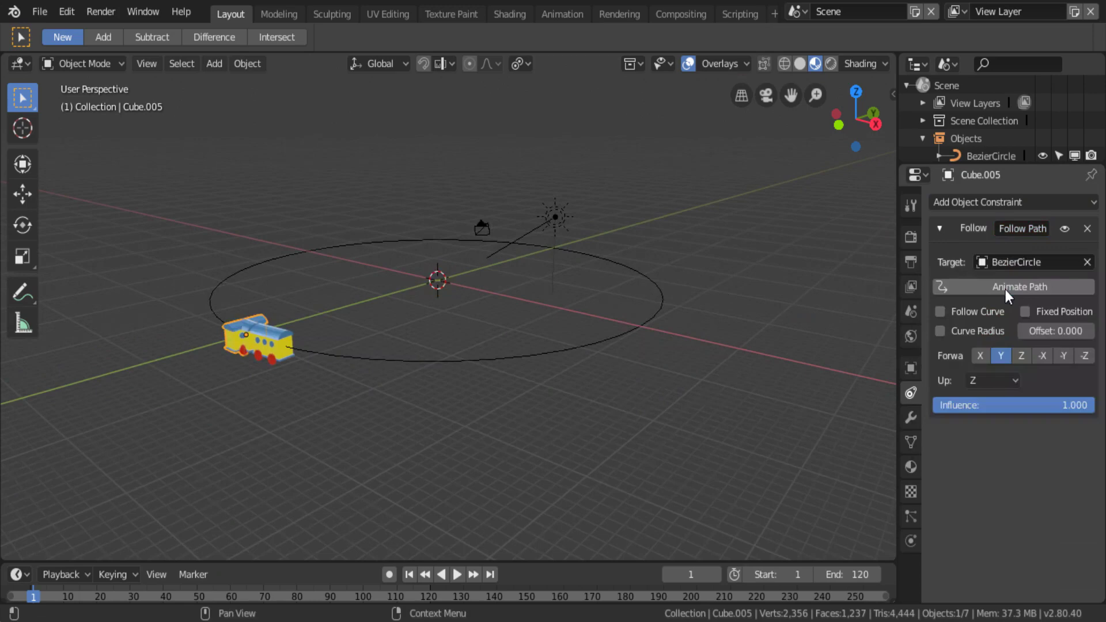
{"action": "scroll", "coordinate": [404, 351], "scroll_direction": "up", "scroll_amount": 3}
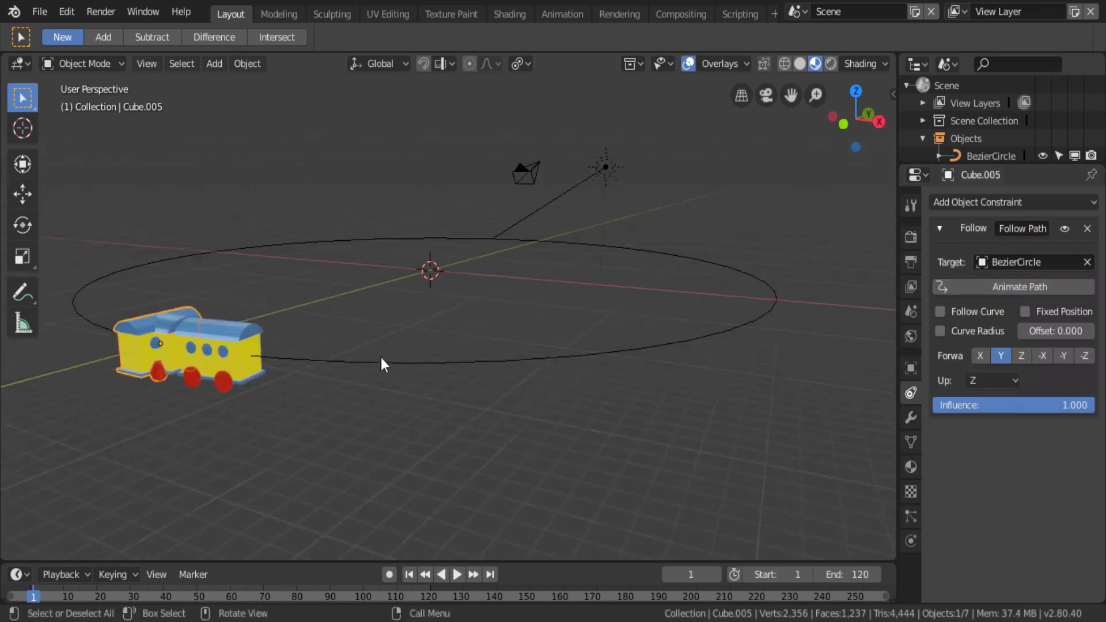
- Set Forward to -Y, enable Follow Curve, and set the offset to 4.6
{"action": "left_click", "coordinate": [1058, 358]}
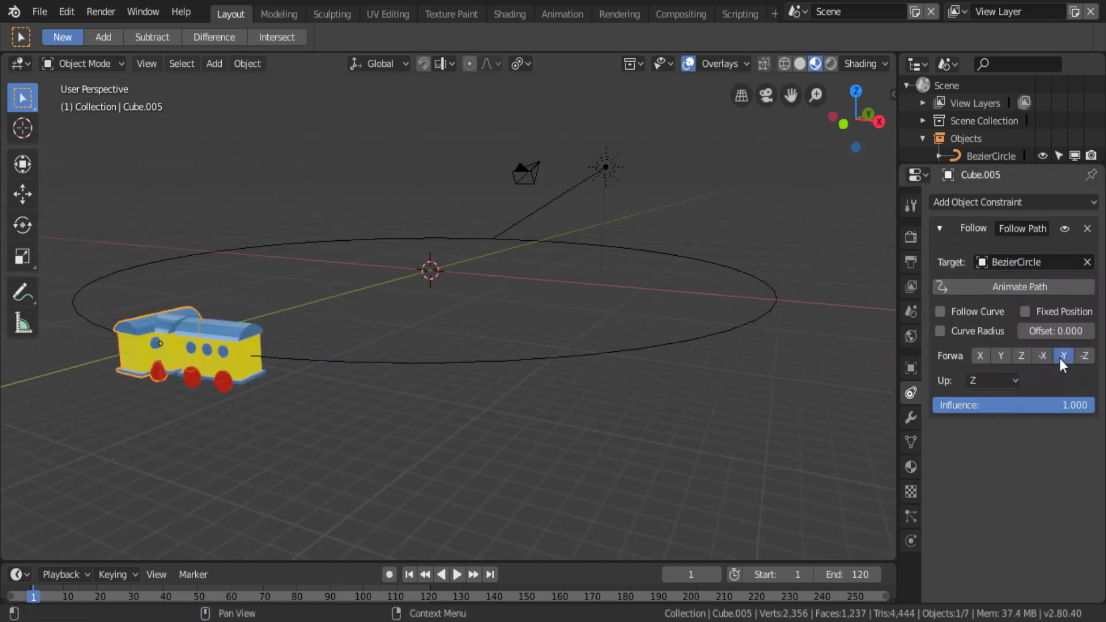
{"action": "left_click", "coordinate": [1003, 317]}
{"action": "scroll", "coordinate": [467, 372], "scroll_direction": "down", "scroll_amount": 2}
{"action": "type", "text": "4.6"}
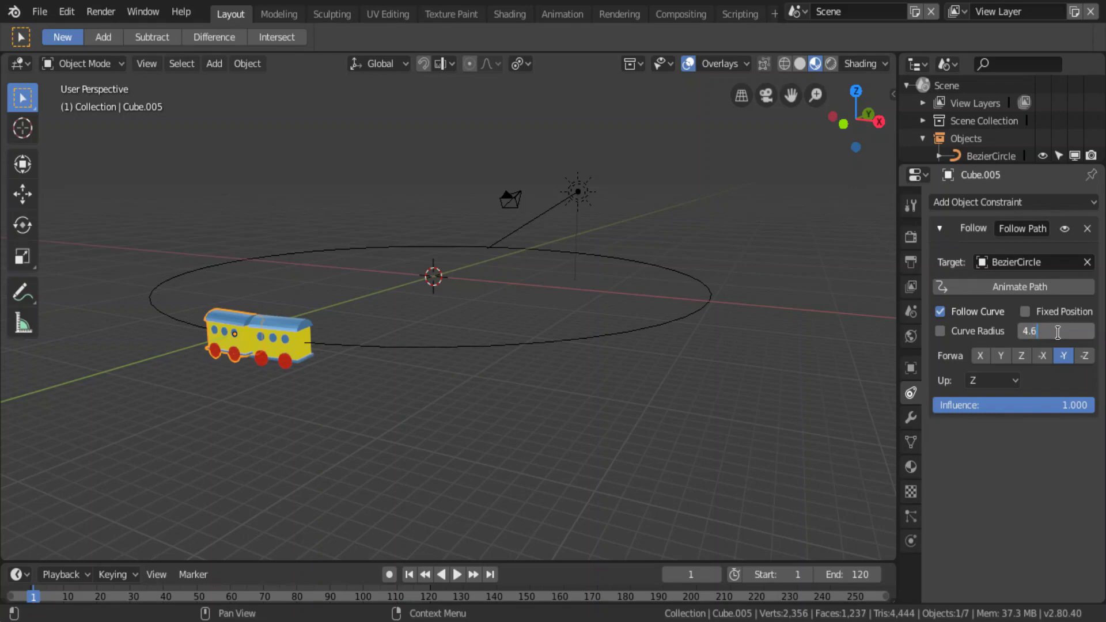
{"action": "key", "text": "Return"}
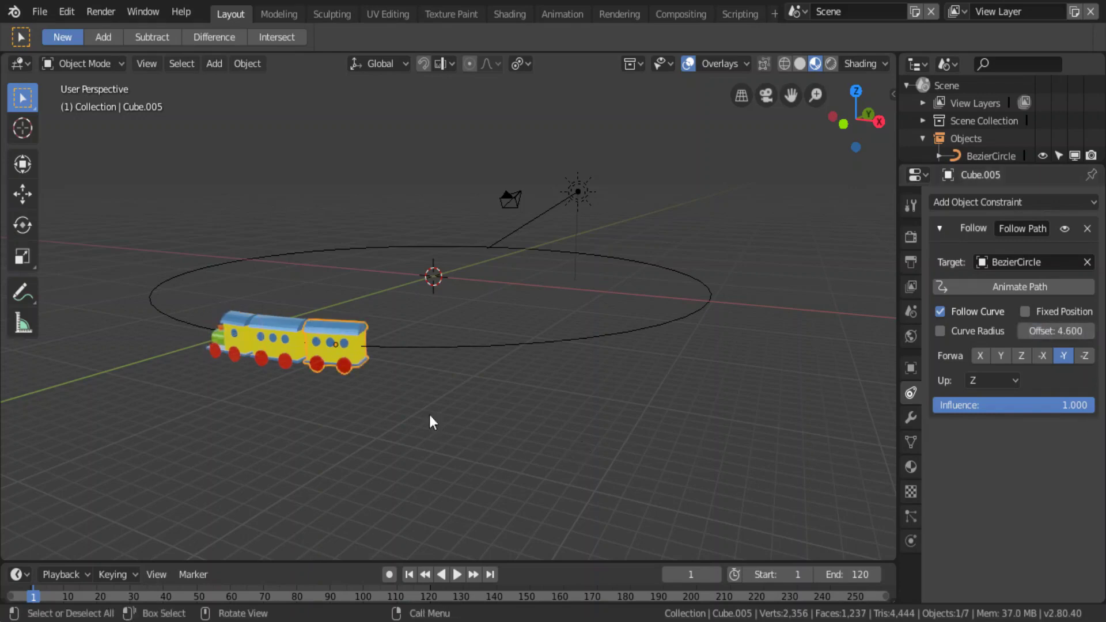
{"action": "scroll", "coordinate": [462, 372], "scroll_direction": "up", "scroll_amount": 2}
{"action": "scroll", "coordinate": [431, 304], "scroll_direction": "up", "scroll_amount": 2}
{"action": "scroll", "coordinate": [431, 304], "scroll_direction": "up", "scroll_amount": 3}
- Orbit to view the whole train and play the animation
{"action": "middle_click_drag", "start_coordinate": [431, 304], "coordinate": [420, 302]}
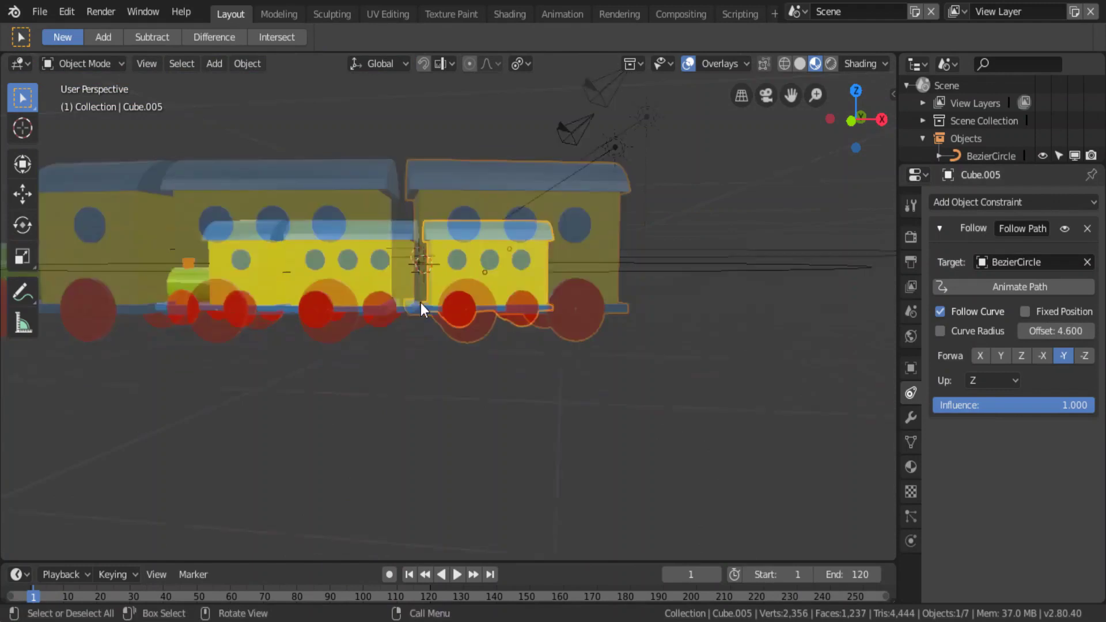
{"action": "scroll", "coordinate": [420, 302], "scroll_direction": "down", "scroll_amount": 5}
{"action": "middle_click_drag", "start_coordinate": [435, 340], "coordinate": [444, 352]}
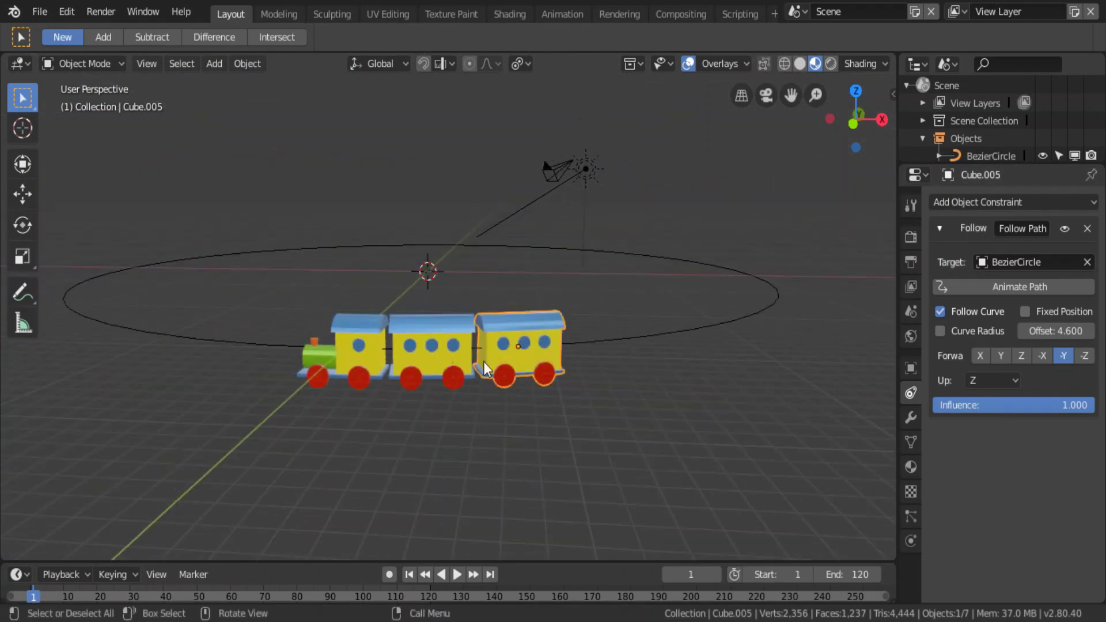
{"action": "left_click", "coordinate": [461, 575]}
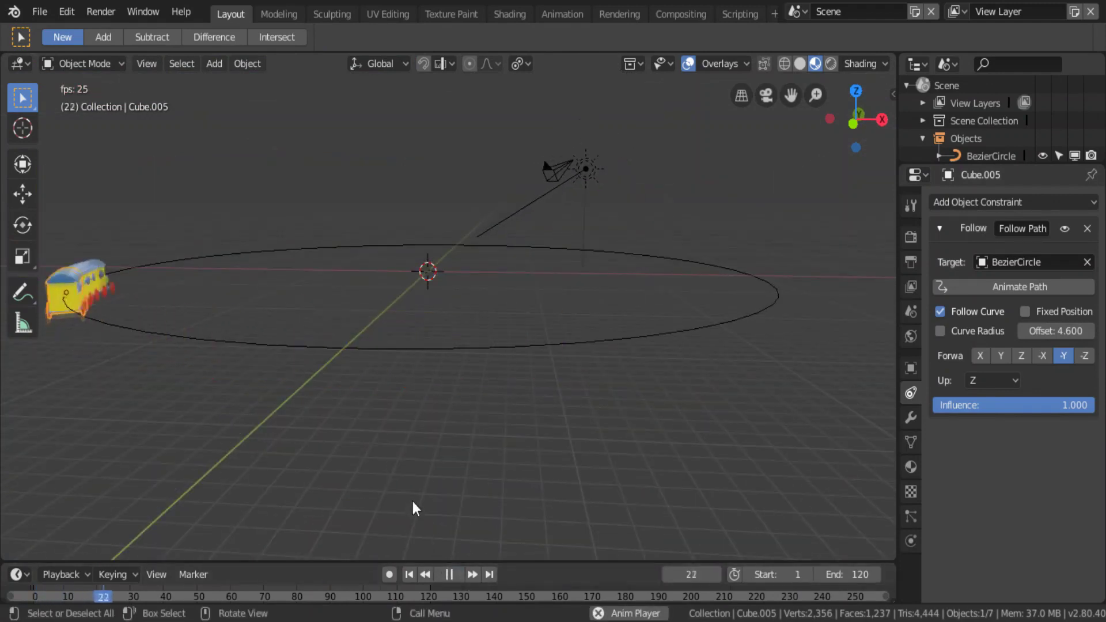
- Stop playback, rewind to frame 1, and deselect the train
{"action": "mouse_move", "coordinate": [594, 447]}
{"action": "middle_mouse_down"}
{"action": "mouse_move", "coordinate": [485, 463]}
{"action": "mouse_move", "coordinate": [496, 421]}
{"action": "mouse_move", "coordinate": [554, 429]}
{"action": "middle_mouse_up"}
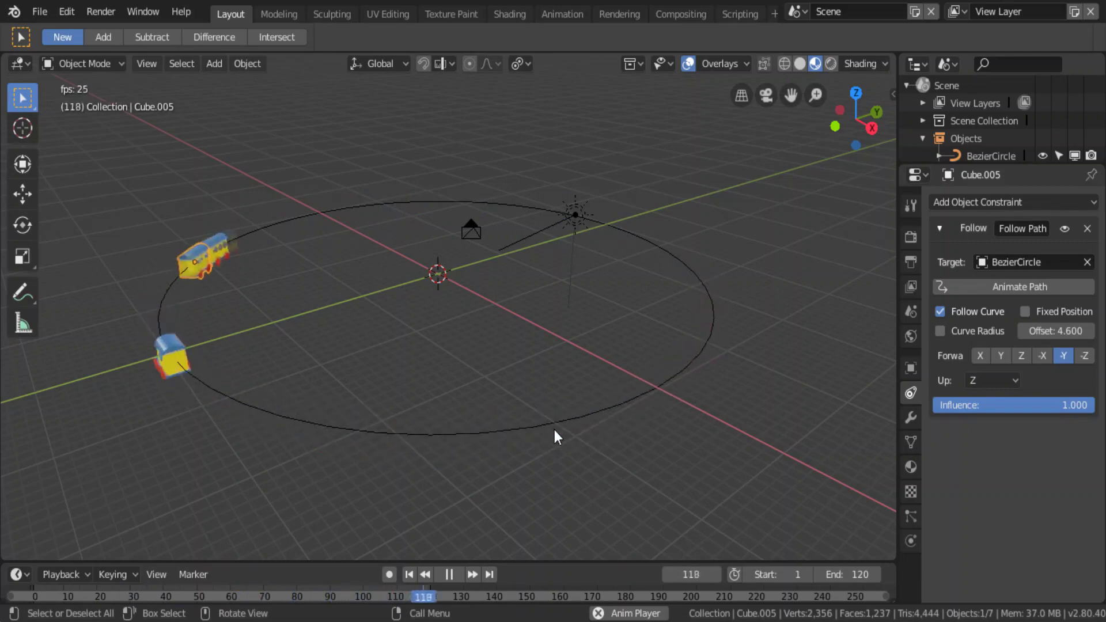
{"action": "left_click", "coordinate": [442, 575]}
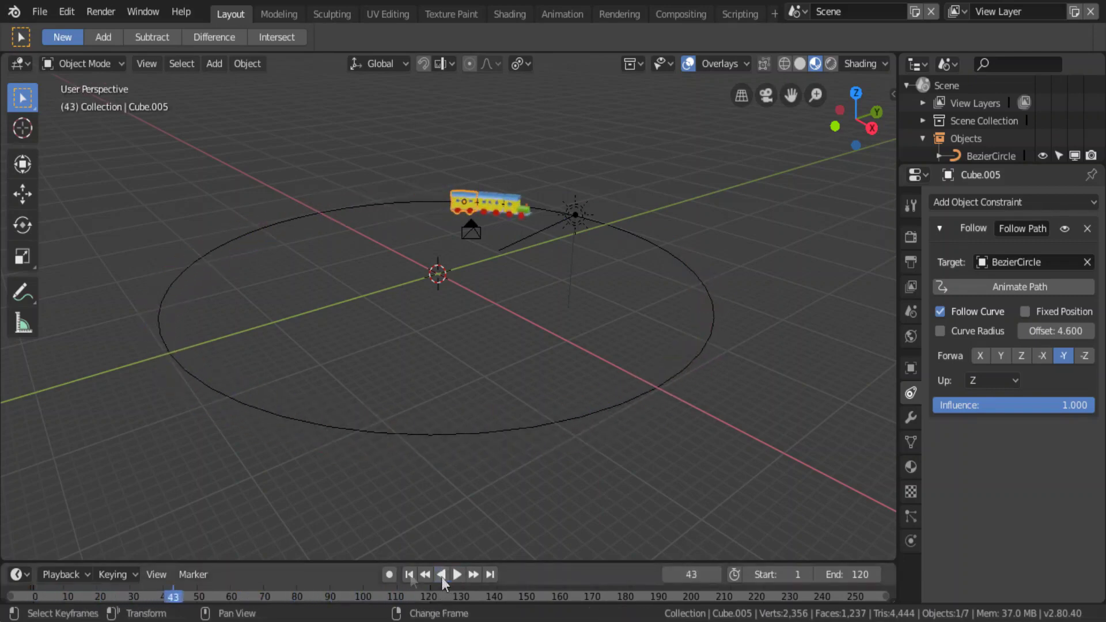
{"action": "left_click", "coordinate": [406, 575]}
{"action": "middle_click_drag", "start_coordinate": [309, 422], "coordinate": [379, 400]}
{"action": "left_click", "coordinate": [357, 412]}
- Orbit to an overhead view and select the circular track path
{"action": "scroll", "coordinate": [429, 372], "scroll_direction": "up", "scroll_amount": 2}
{"action": "mouse_move", "coordinate": [428, 372]}
{"action": "middle_mouse_down"}
{"action": "mouse_move", "coordinate": [433, 385]}
{"action": "mouse_move", "coordinate": [440, 371]}
{"action": "middle_mouse_up"}
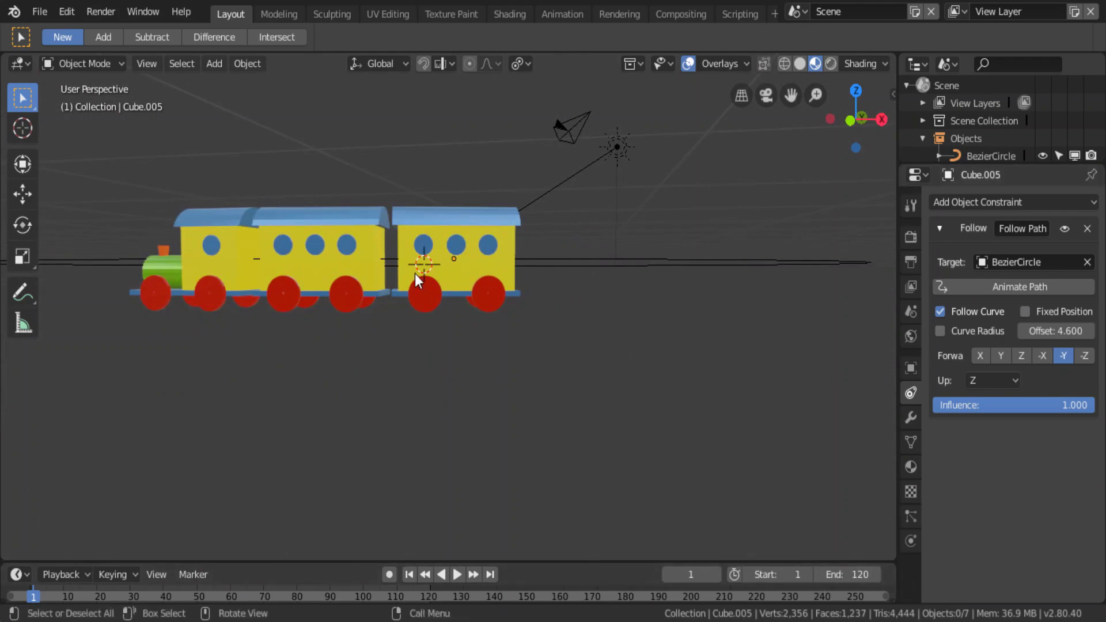
{"action": "scroll", "coordinate": [572, 338], "scroll_direction": "down", "scroll_amount": 2}
{"action": "middle_click_drag", "start_coordinate": [566, 338], "coordinate": [558, 407]}
{"action": "scroll", "coordinate": [558, 407], "scroll_direction": "down", "scroll_amount": 1}
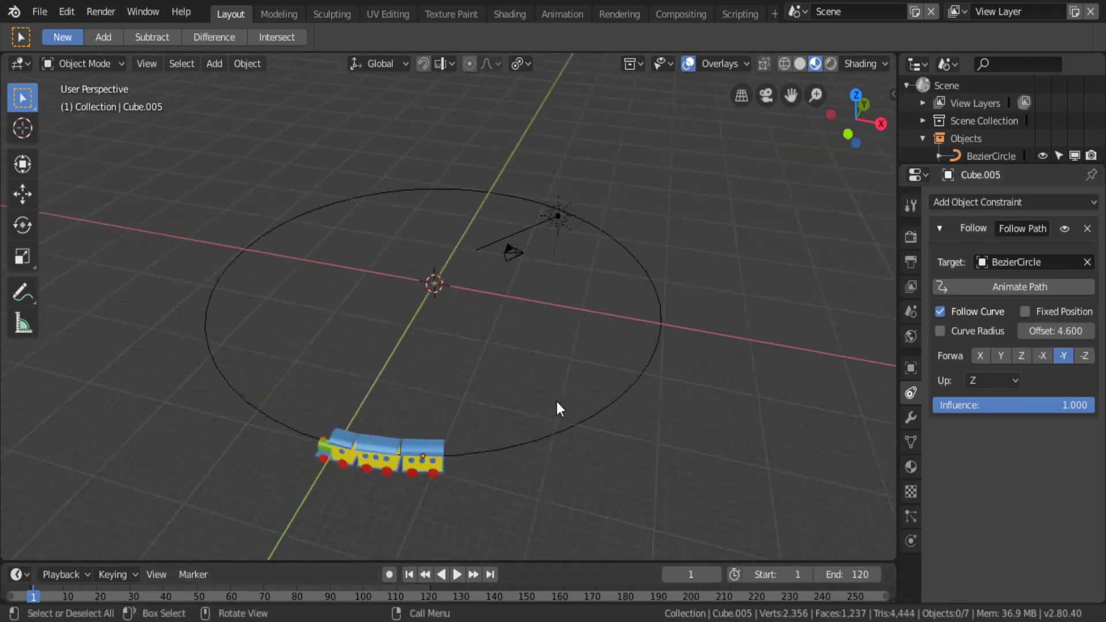
{"action": "left_click", "coordinate": [571, 425]}
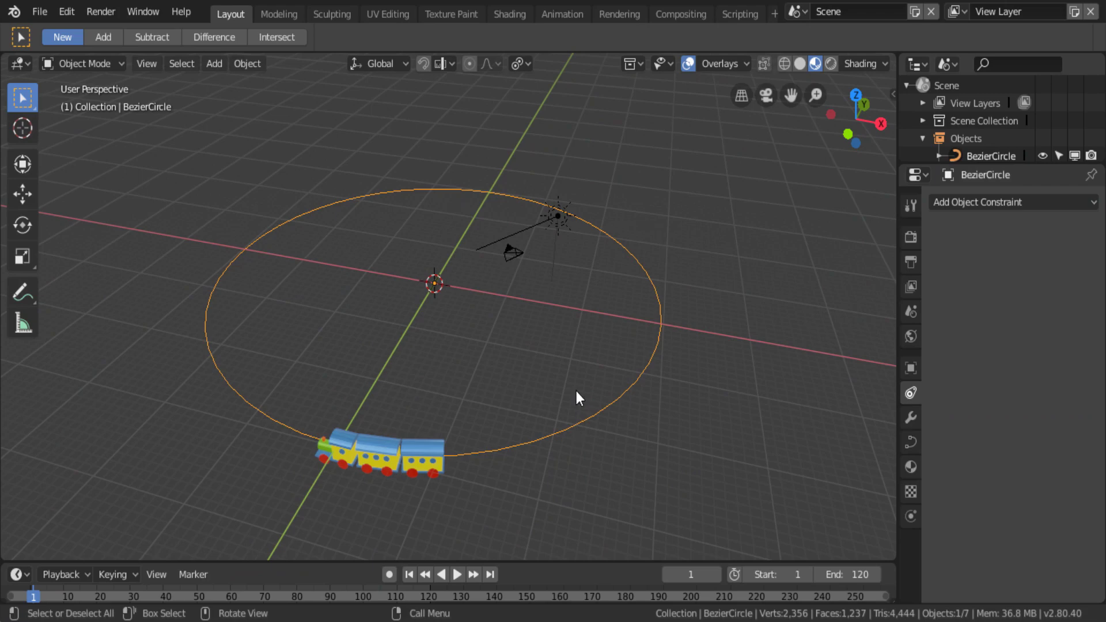
- Scale up the circular track
{"action": "key", "text": "s"}
{"action": "left_click", "coordinate": [671, 441]}
{"action": "scroll", "coordinate": [610, 315], "scroll_direction": "down", "scroll_amount": 1}
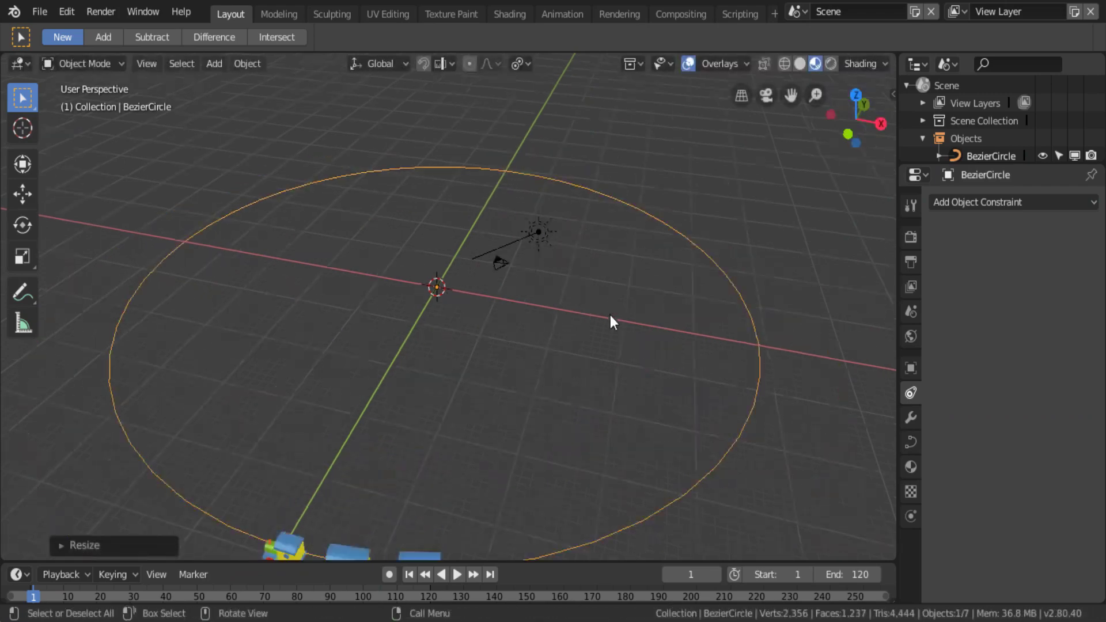
{"action": "scroll", "coordinate": [616, 346], "scroll_direction": "down", "scroll_amount": 3}
{"action": "middle_click_drag", "start_coordinate": [447, 485], "coordinate": [448, 405]}
{"action": "scroll", "coordinate": [453, 427], "scroll_direction": "up", "scroll_amount": 3}
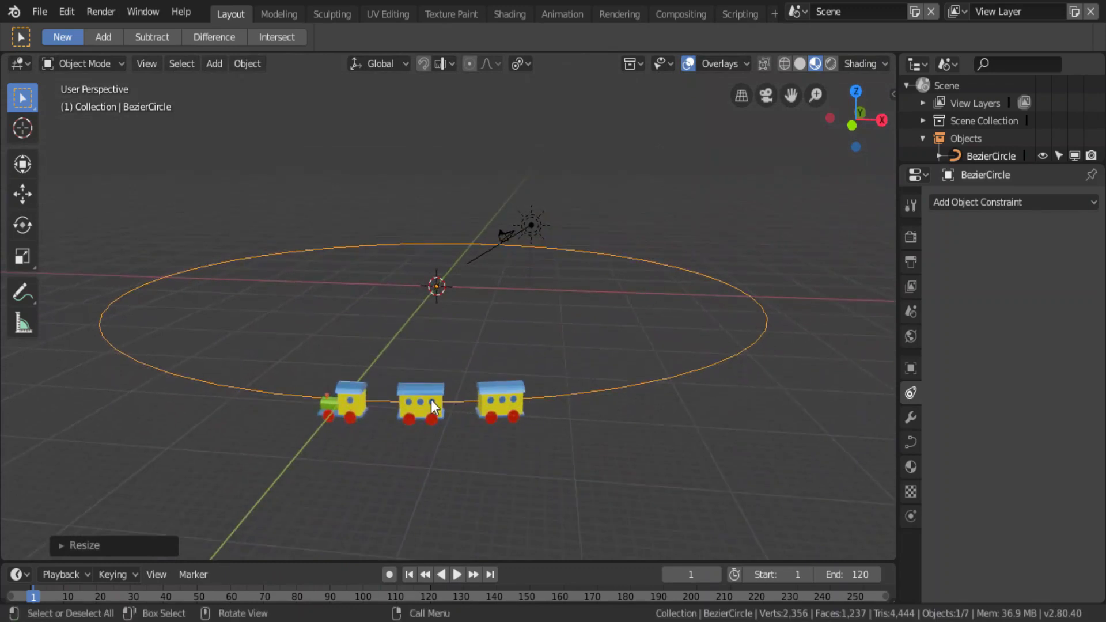
- Set the middle carriage's path offset to 1.4 and the rear carriage's to 2.8
{"action": "left_click", "coordinate": [431, 400]}
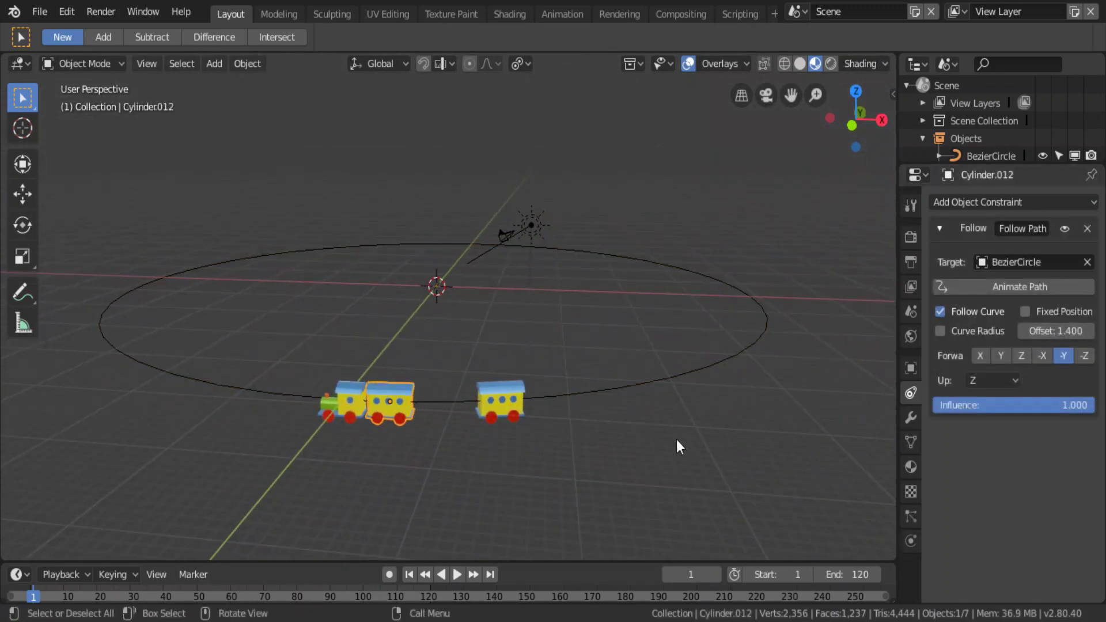
{"action": "scroll", "coordinate": [684, 426], "scroll_direction": "up", "scroll_amount": 2}
{"action": "scroll", "coordinate": [561, 425], "scroll_direction": "up", "scroll_amount": 3}
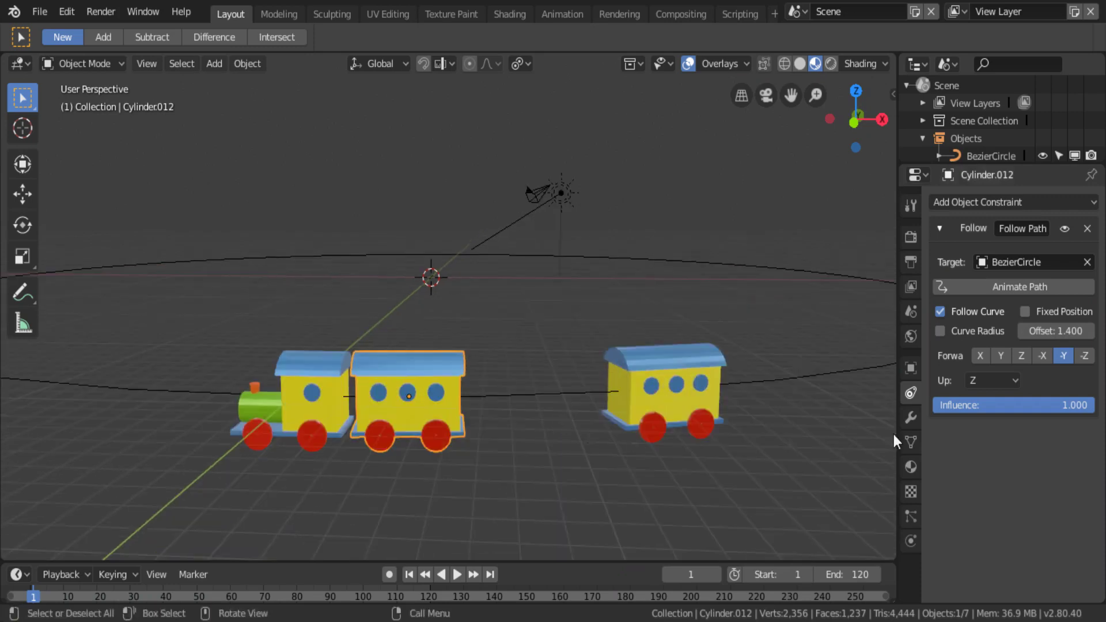
{"action": "left_click", "coordinate": [701, 384]}
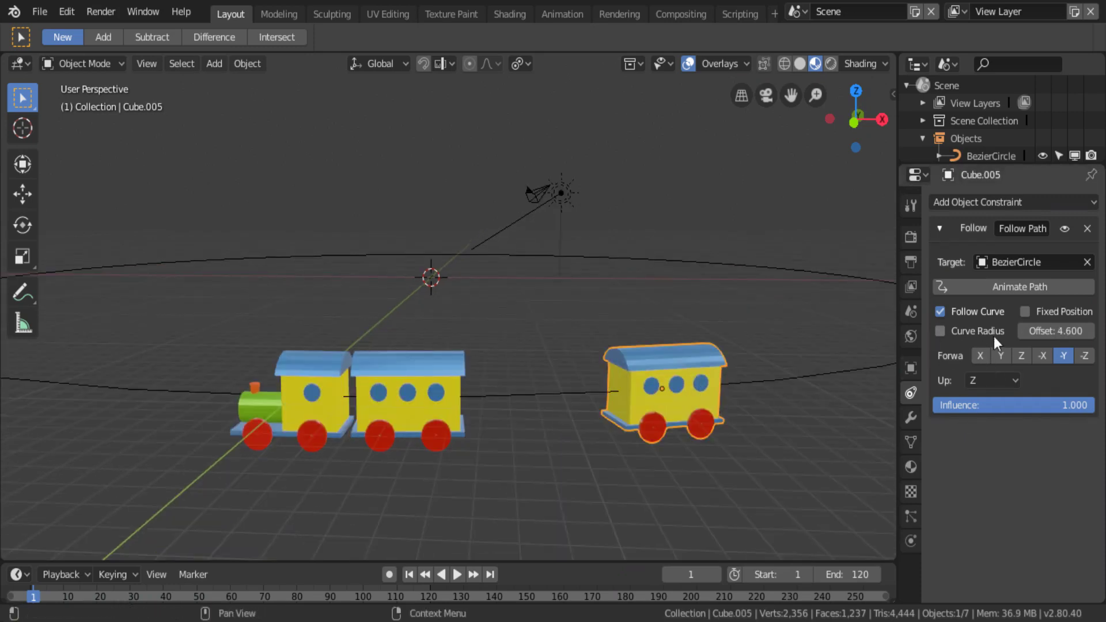
{"action": "type", "text": ".8"}
{"action": "key", "text": "Return"}
- Play the animation from above, then stop and rewind to frame 1
{"action": "scroll", "coordinate": [579, 431], "scroll_direction": "down", "scroll_amount": 4}
{"action": "left_click", "coordinate": [455, 576]}
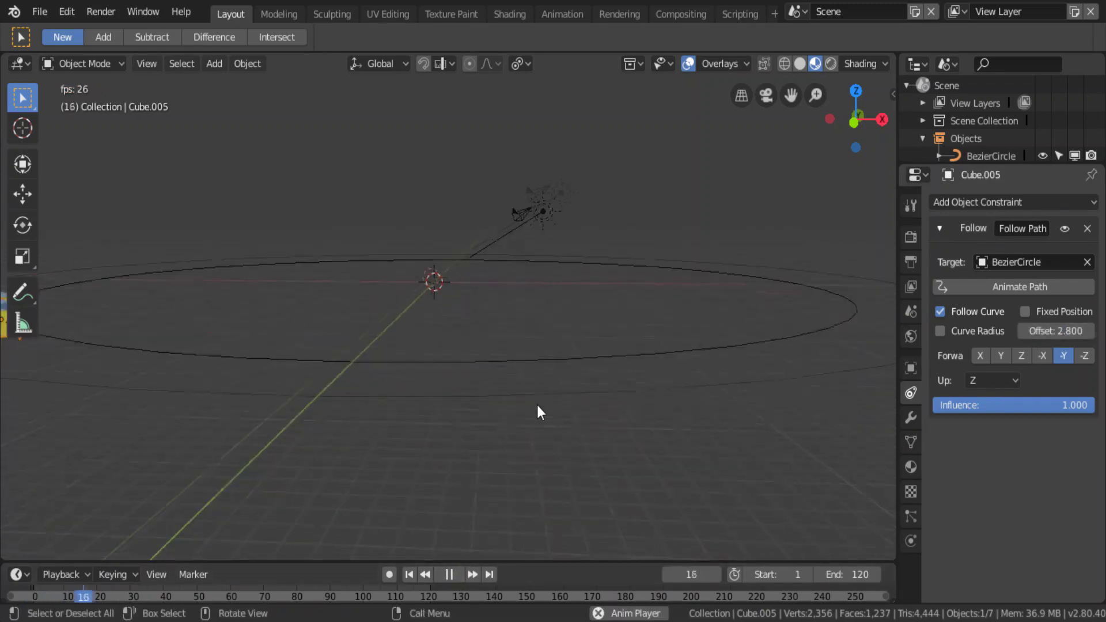
{"action": "middle_click_drag", "start_coordinate": [537, 406], "coordinate": [532, 482]}
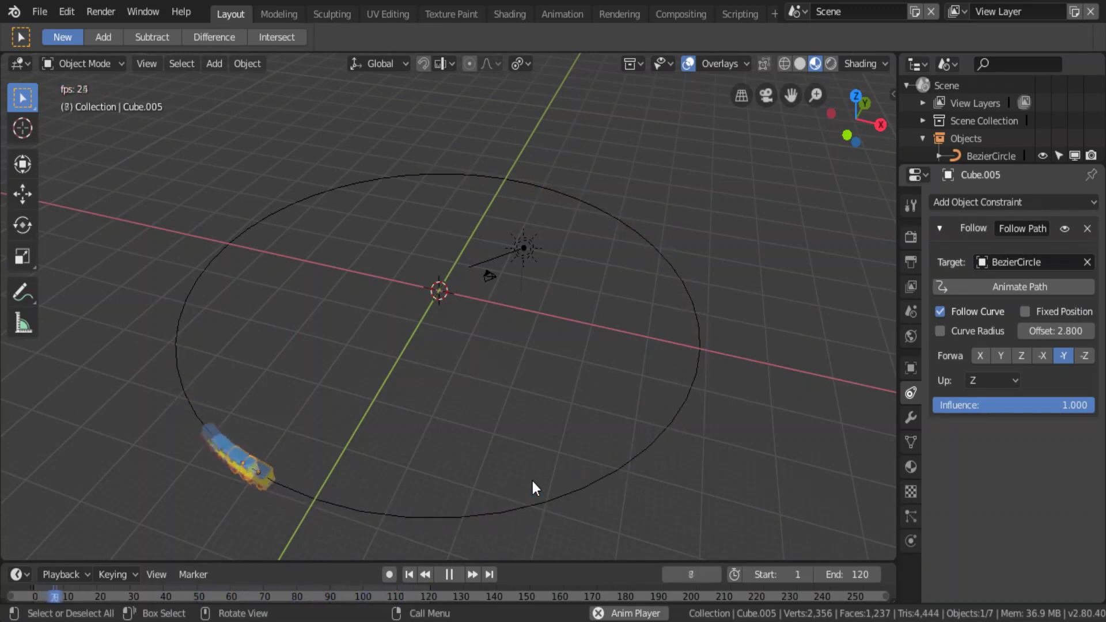
{"action": "left_click", "coordinate": [446, 574]}
{"action": "left_click", "coordinate": [410, 574]}
- Untick the engine's Fixed Position so it travels the loop, replaying to check
{"action": "left_click", "coordinate": [322, 510]}
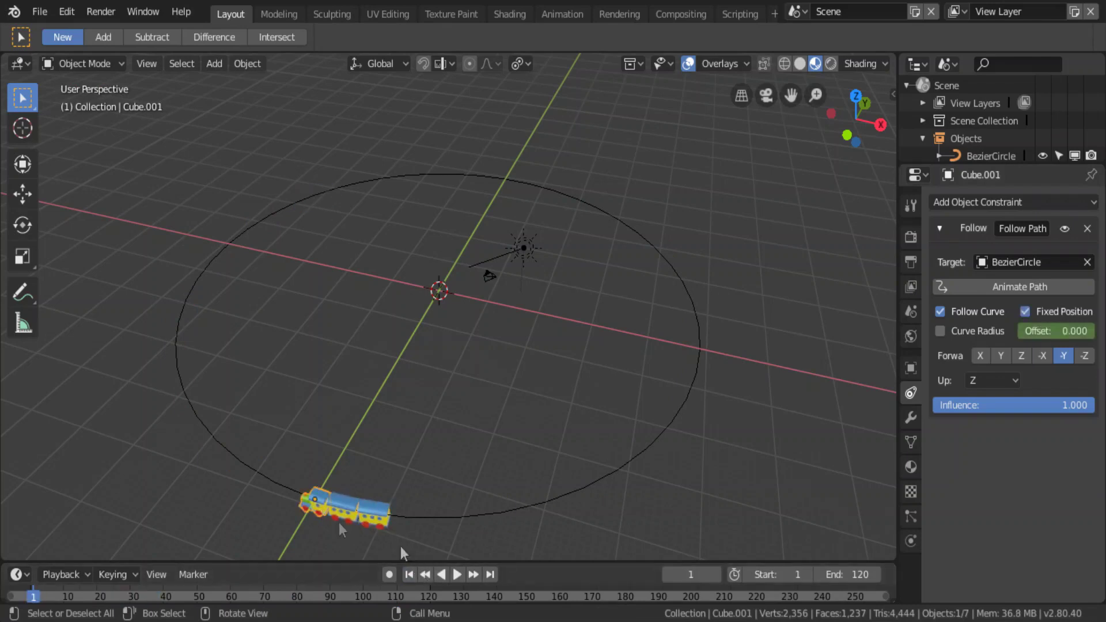
{"action": "left_click", "coordinate": [458, 568]}
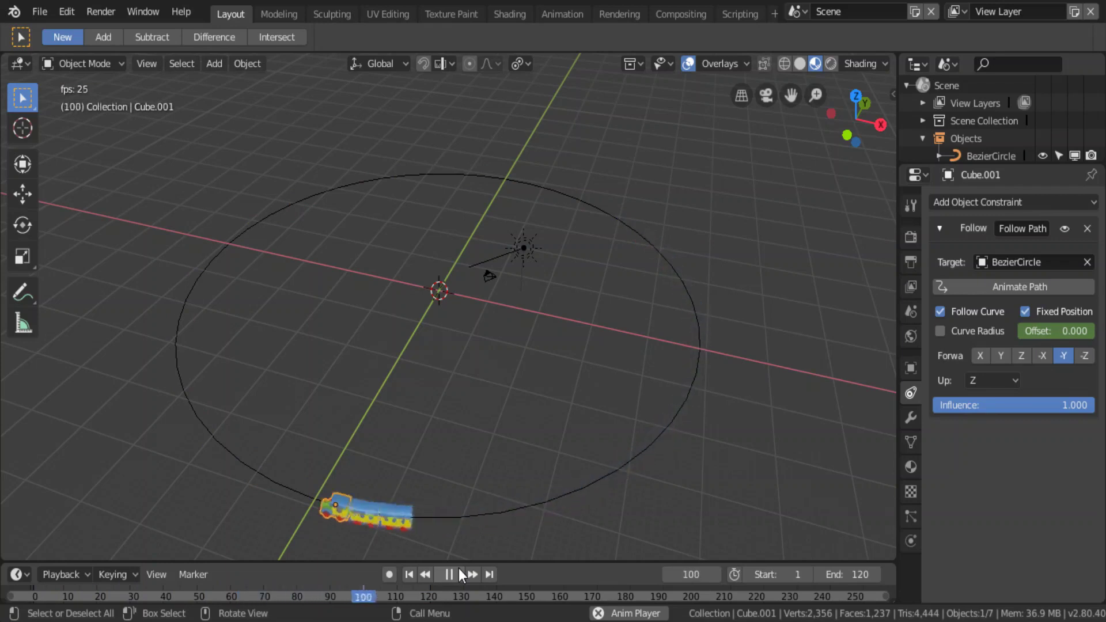
{"action": "left_click", "coordinate": [1024, 311]}
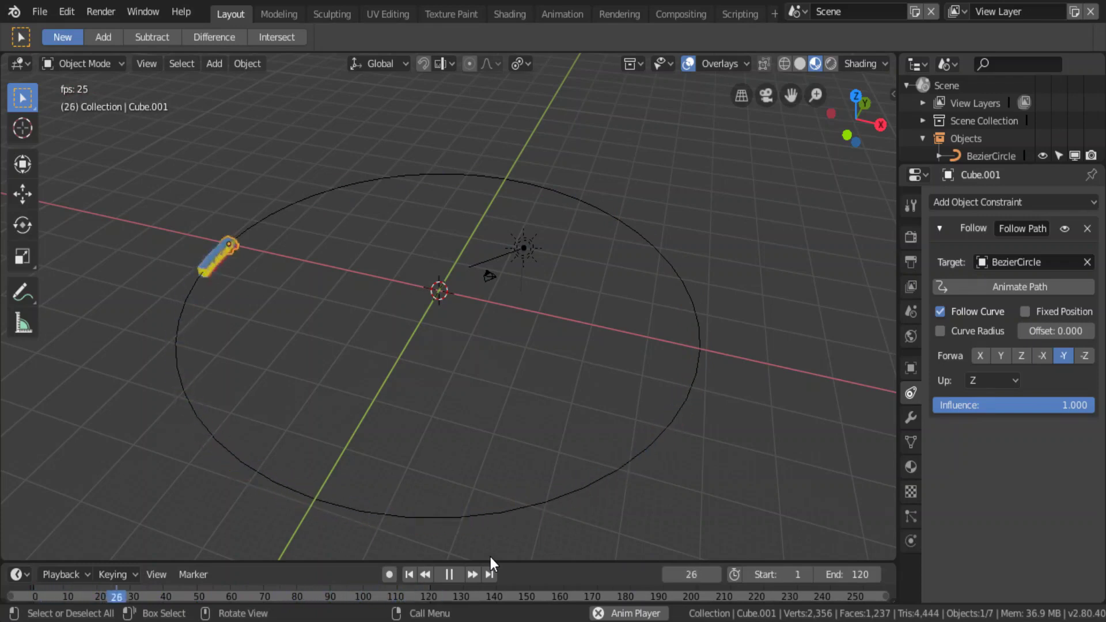
{"action": "left_click", "coordinate": [557, 500]}
{"action": "key", "text": "s"}
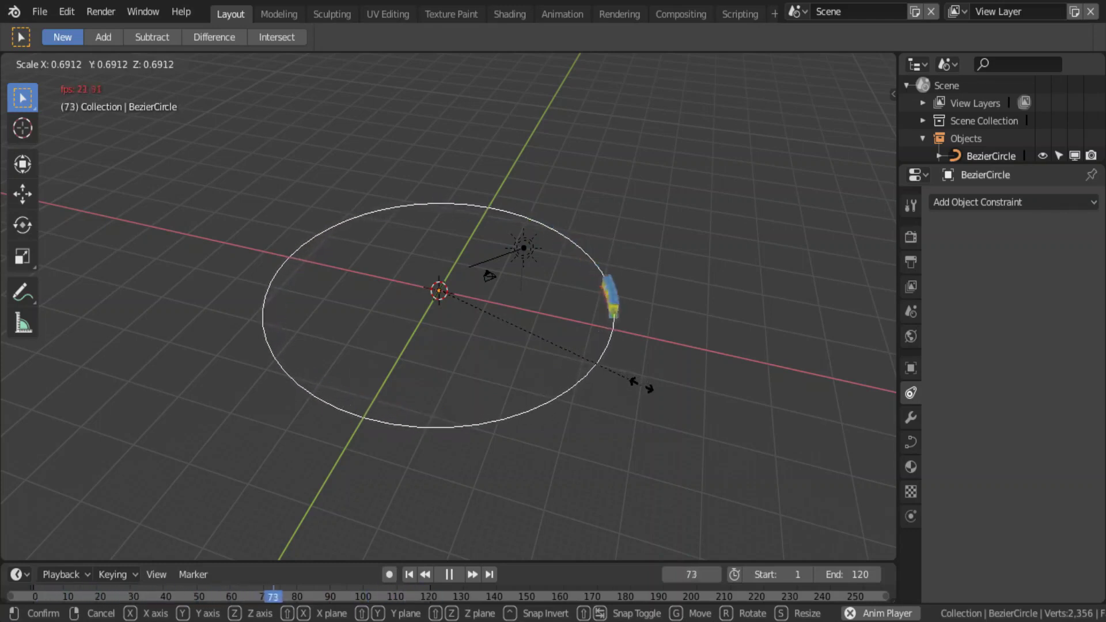
- Confirm the smaller track size and set the animation end frame to 200
{"action": "left_click", "coordinate": [680, 406]}
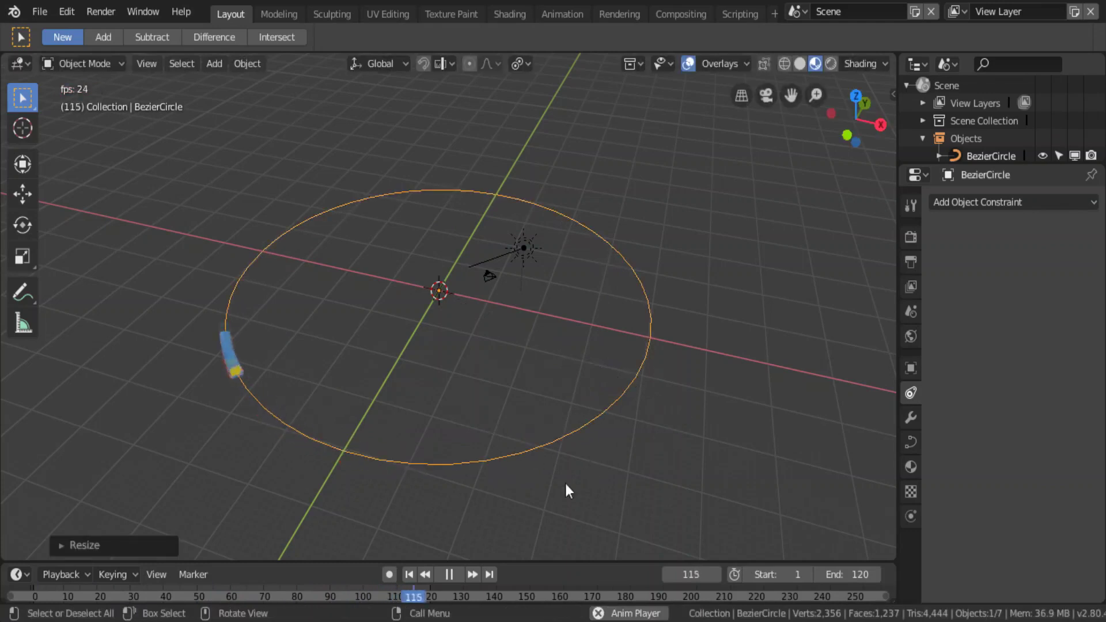
{"action": "left_click", "coordinate": [854, 576]}
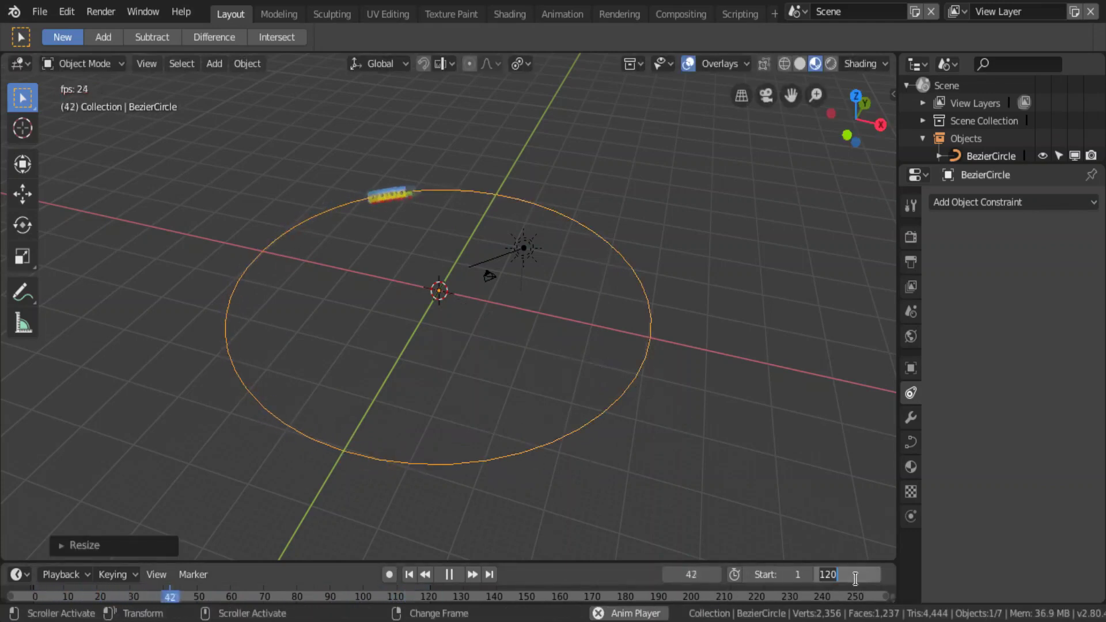
{"action": "type", "text": "200"}
{"action": "key", "text": "Return"}
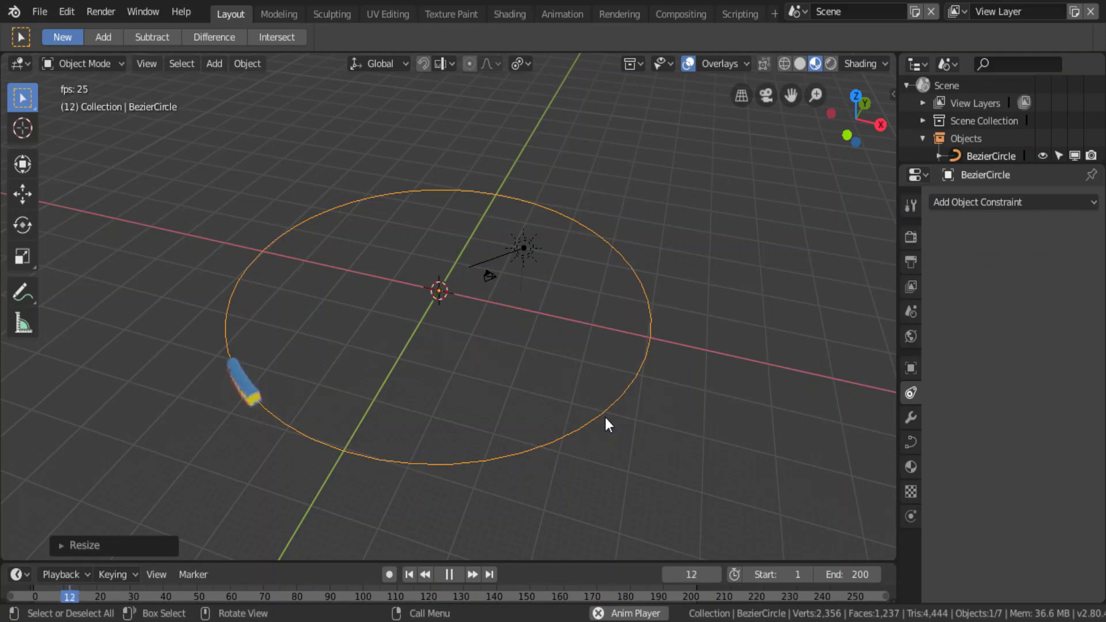
- Stop playback and orbit to a low side view of the train
{"action": "scroll", "coordinate": [572, 379], "scroll_direction": "down", "scroll_amount": 3}
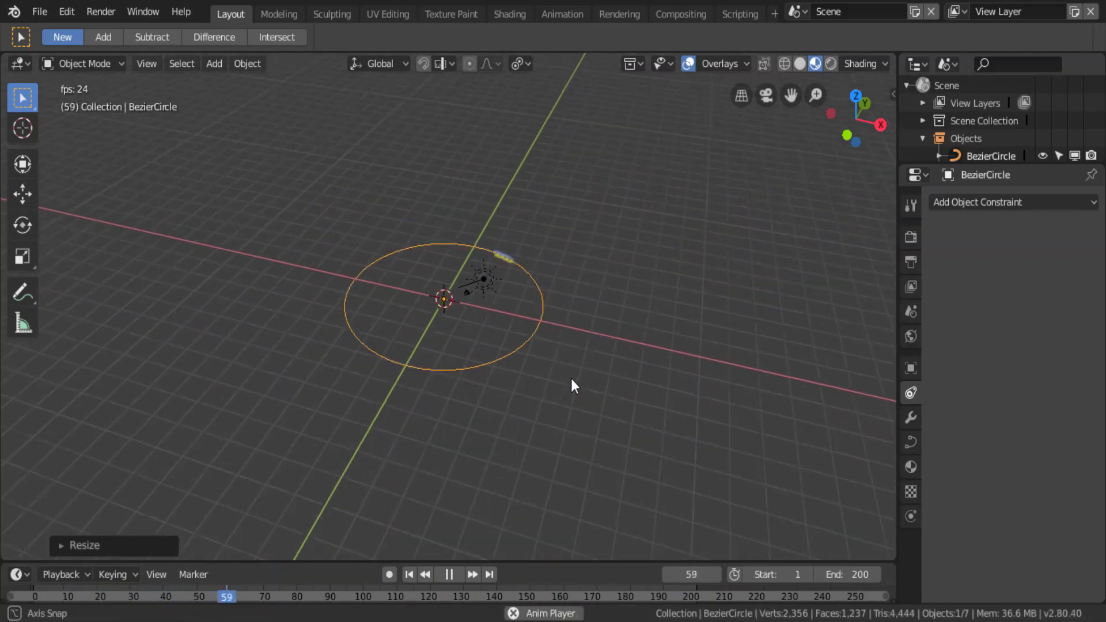
{"action": "middle_click_drag", "start_coordinate": [572, 378], "coordinate": [505, 389]}
{"action": "left_click", "coordinate": [449, 574]}
{"action": "scroll", "coordinate": [471, 400], "scroll_direction": "up", "scroll_amount": 2}
{"action": "scroll", "coordinate": [471, 400], "scroll_direction": "up", "scroll_amount": 2}
{"action": "middle_click_drag", "start_coordinate": [477, 375], "coordinate": [543, 321]}
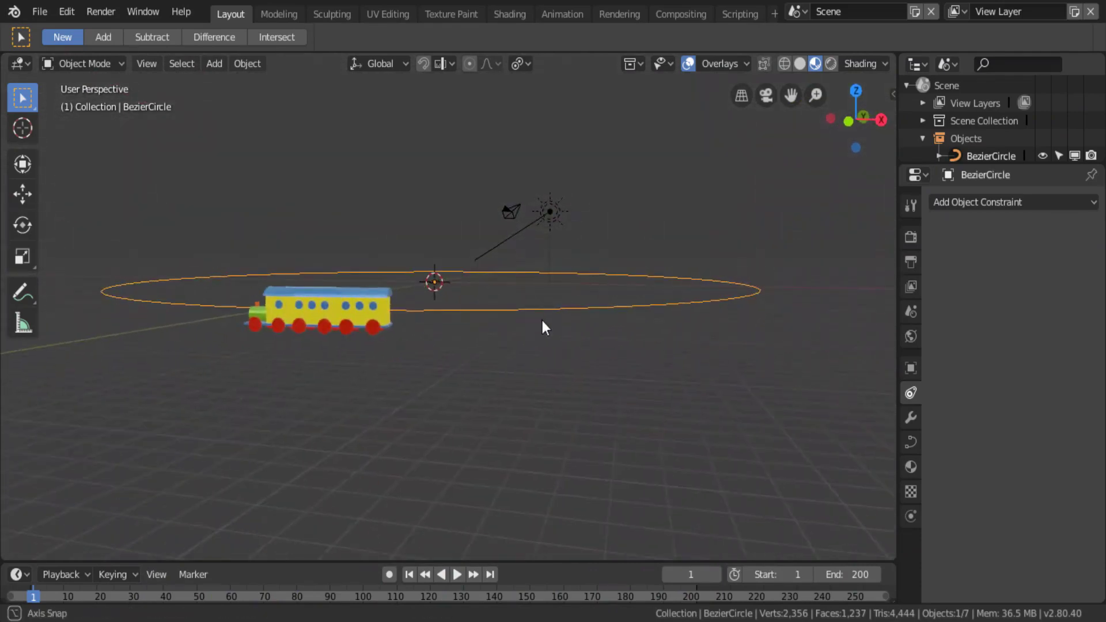
{"action": "middle_click_drag", "start_coordinate": [542, 320], "coordinate": [542, 324]}
{"action": "scroll", "coordinate": [461, 329], "scroll_direction": "up", "scroll_amount": 3}
{"action": "scroll", "coordinate": [461, 332], "scroll_direction": "up", "scroll_amount": 2}
{"action": "scroll", "coordinate": [460, 332], "scroll_direction": "down", "scroll_amount": 2}
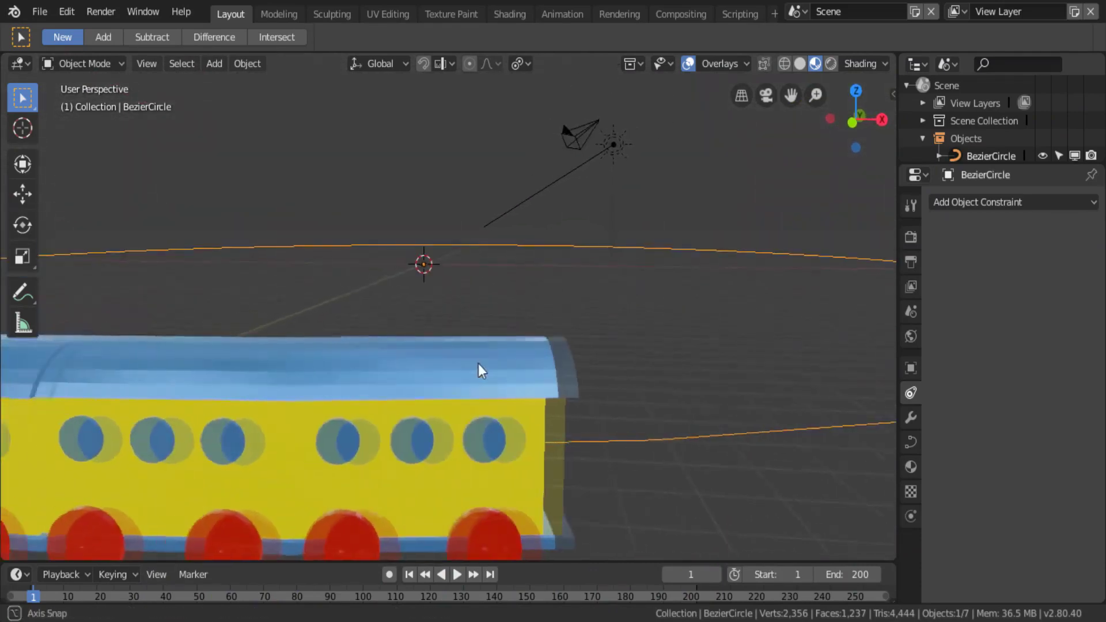
{"action": "scroll", "coordinate": [477, 364], "scroll_direction": "down", "scroll_amount": 2}
{"action": "scroll", "coordinate": [484, 353], "scroll_direction": "down", "scroll_amount": 2}
- Nudge the middle carriage along the path and set the rear carriage offset to 3.2
{"action": "left_click", "coordinate": [459, 349]}
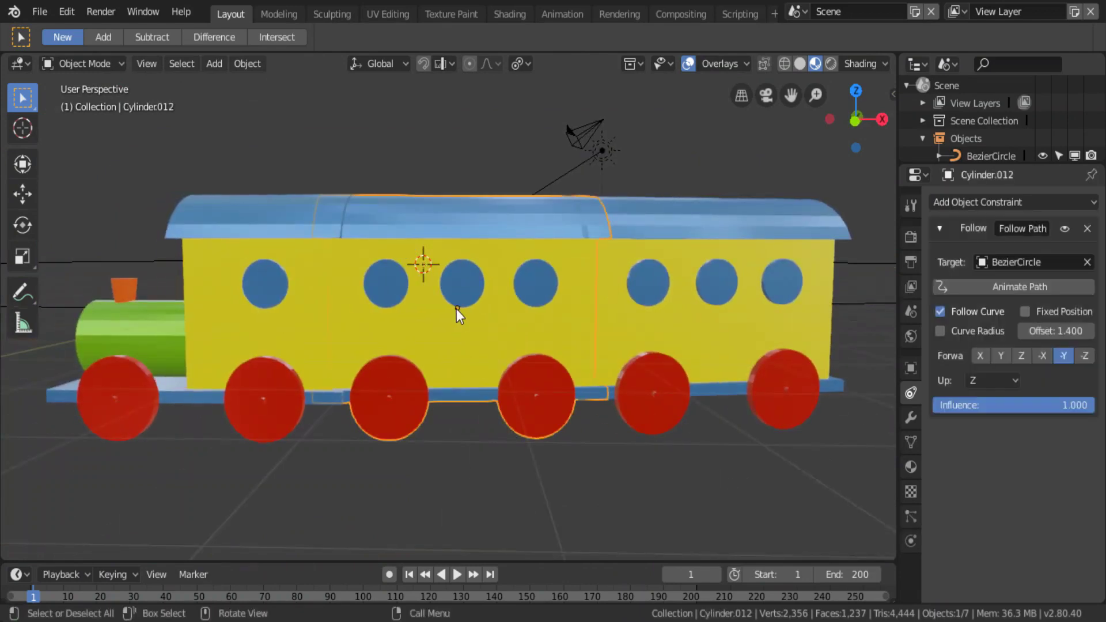
{"action": "mouse_move", "coordinate": [1057, 333]}
{"action": "left_mouse_down"}
{"action": "mouse_move", "coordinate": [1086, 332]}
{"action": "mouse_move", "coordinate": [1069, 332]}
{"action": "left_mouse_up"}
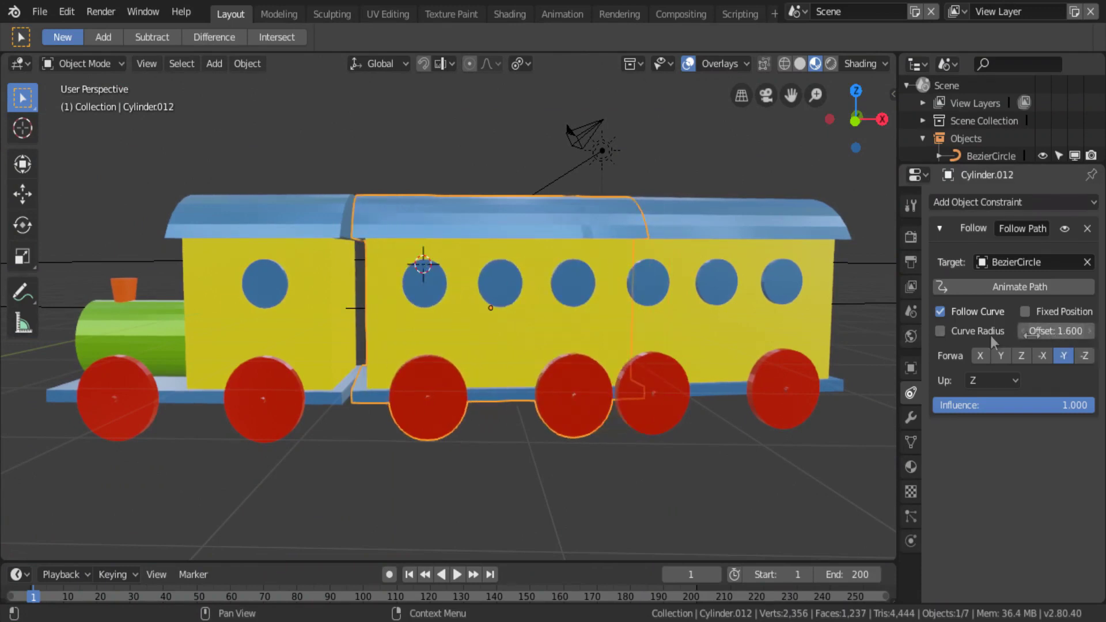
{"action": "left_click", "coordinate": [724, 335]}
{"action": "left_click", "coordinate": [1077, 331]}
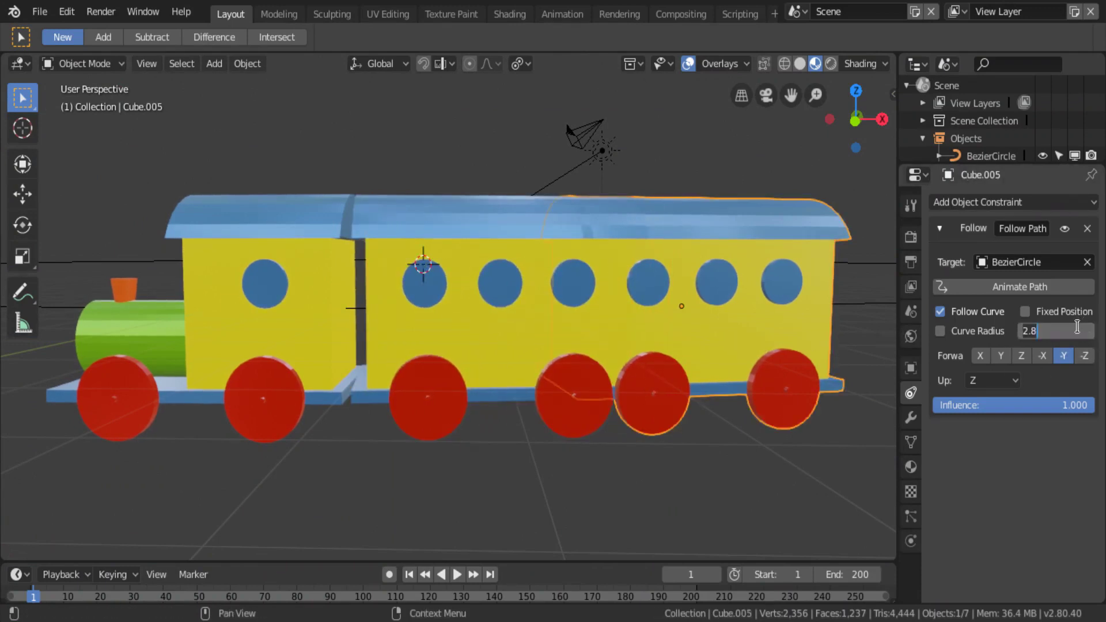
{"action": "type", "text": "Offset: 3.2"}
{"action": "key", "text": "Return"}
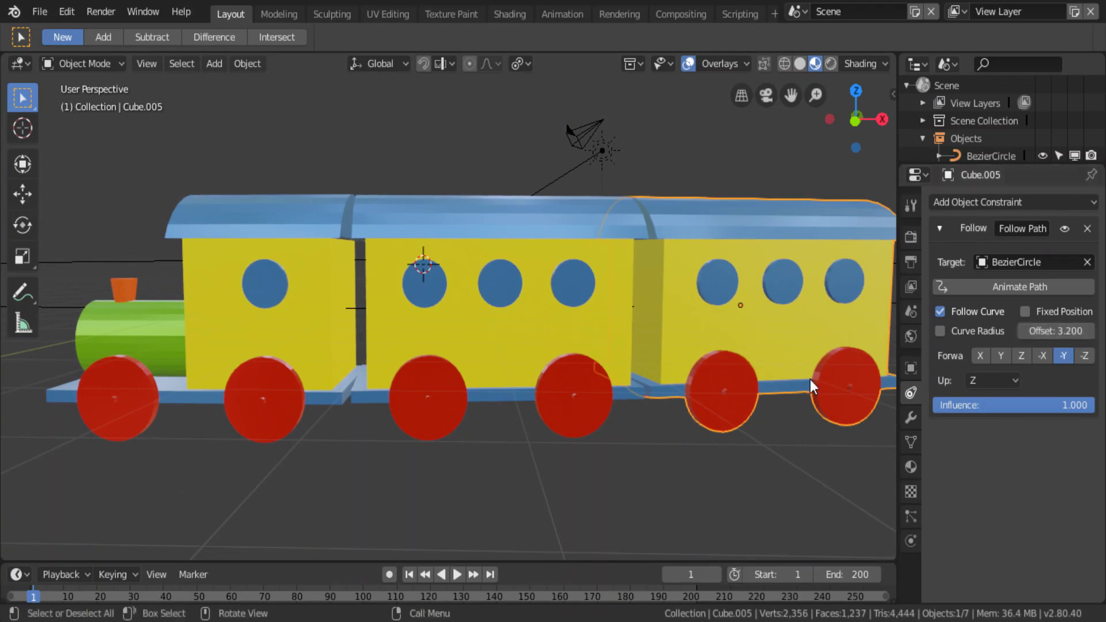
- Set the middle carriage's path offset to 1.7, after briefly trying 1.8
{"action": "scroll", "coordinate": [811, 421], "scroll_direction": "down", "scroll_amount": 3}
{"action": "scroll", "coordinate": [811, 422], "scroll_direction": "down", "scroll_amount": 2}
{"action": "scroll", "coordinate": [413, 393], "scroll_direction": "up", "scroll_amount": 5}
{"action": "scroll", "coordinate": [410, 390], "scroll_direction": "up", "scroll_amount": 4}
{"action": "scroll", "coordinate": [437, 409], "scroll_direction": "down", "scroll_amount": 1}
{"action": "scroll", "coordinate": [437, 407], "scroll_direction": "down", "scroll_amount": 3}
{"action": "scroll", "coordinate": [457, 424], "scroll_direction": "down", "scroll_amount": 1}
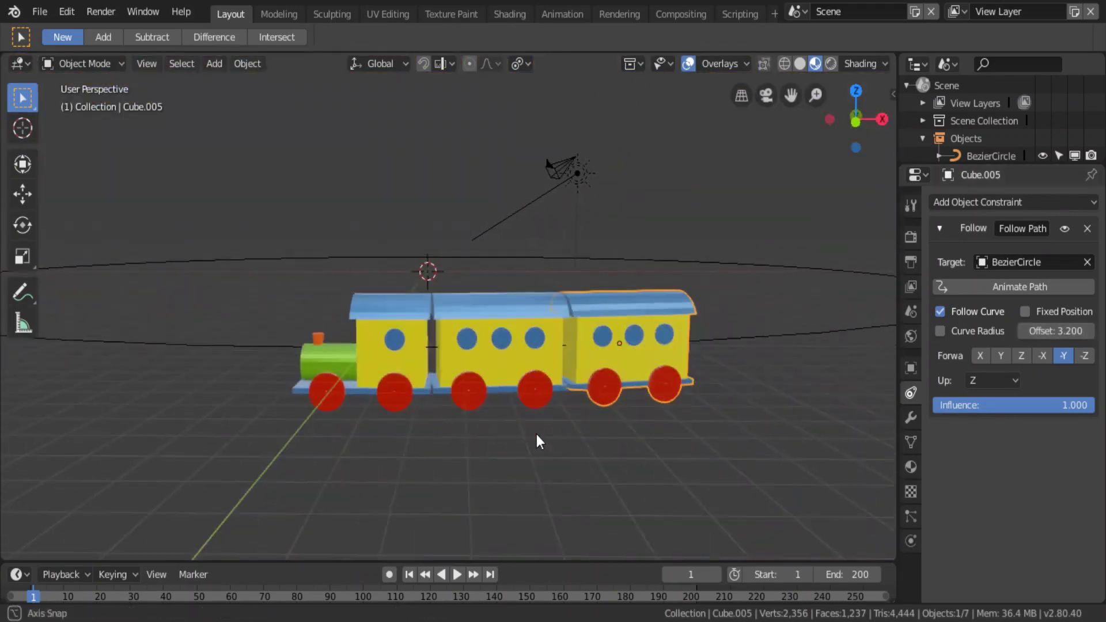
{"action": "scroll", "coordinate": [536, 440], "scroll_direction": "down", "scroll_amount": 1}
{"action": "scroll", "coordinate": [503, 402], "scroll_direction": "up", "scroll_amount": 4}
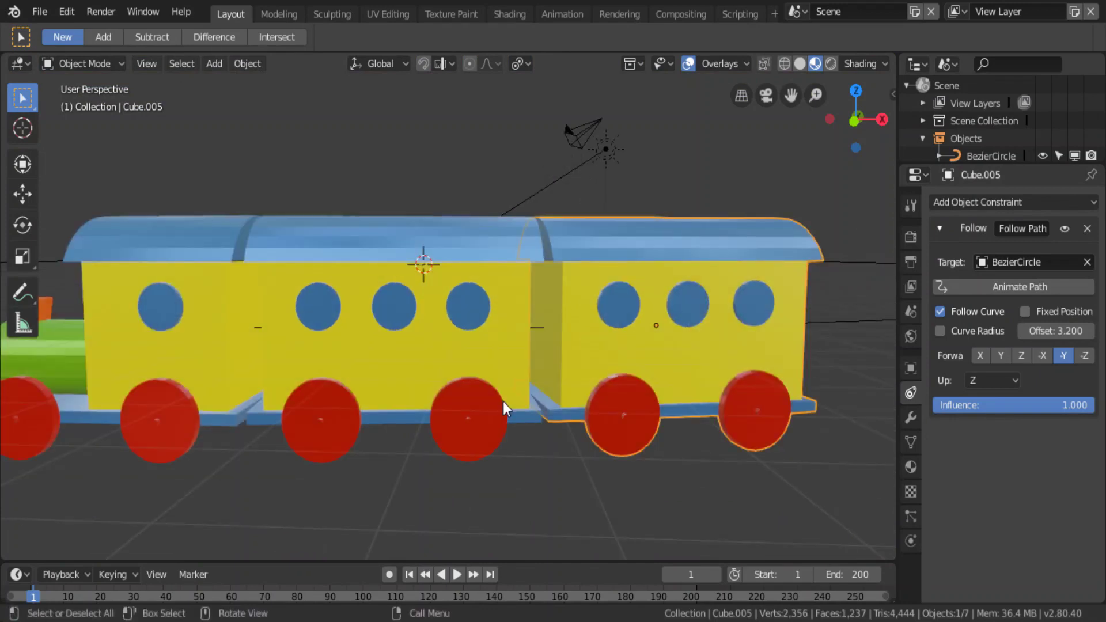
{"action": "left_click", "coordinate": [462, 362]}
{"action": "left_click", "coordinate": [1062, 333]}
{"action": "type", "text": "1.6"}
{"action": "key", "text": "BackSpace"}
{"action": "key", "text": "BackSpace"}
{"action": "key", "text": "BackSpace"}
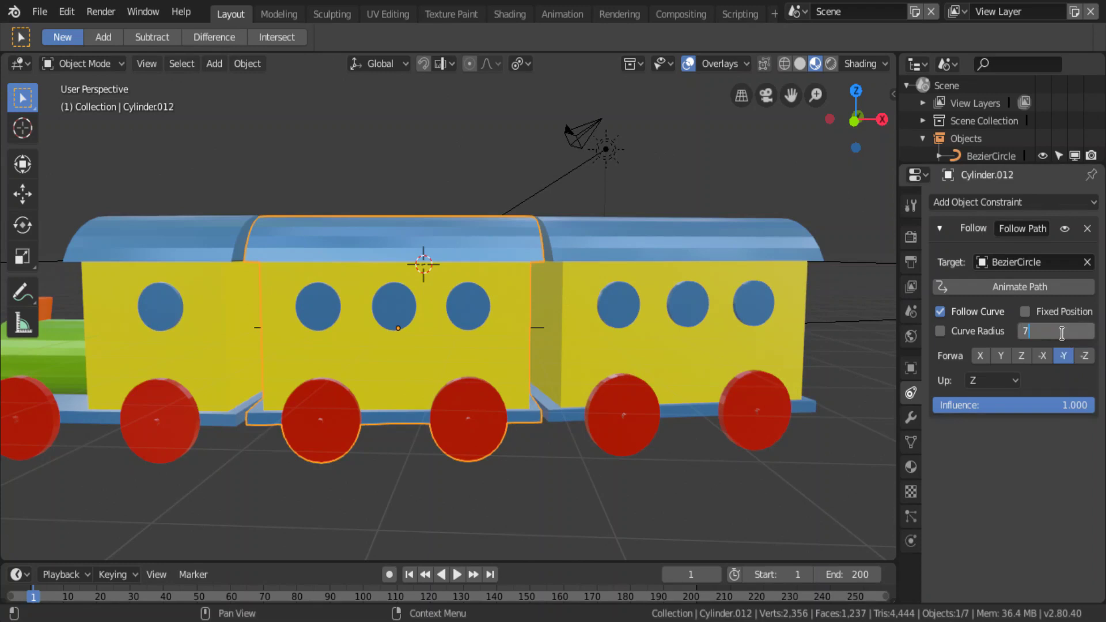
{"action": "type", "text": "1.8"}
{"action": "key", "text": "Return"}
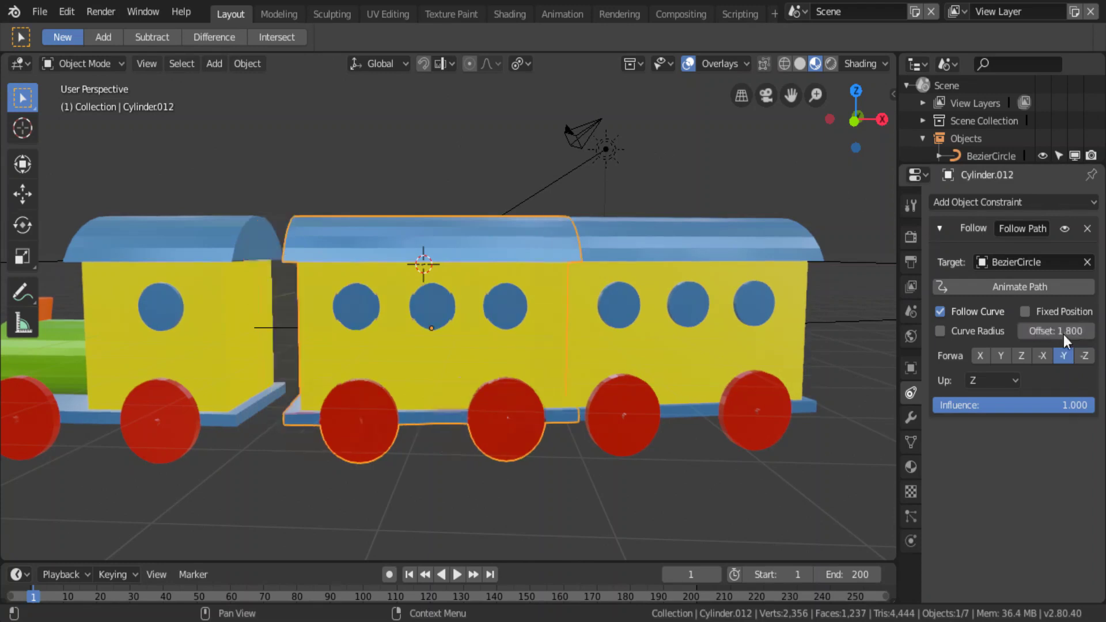
{"action": "left_click", "coordinate": [1047, 328]}
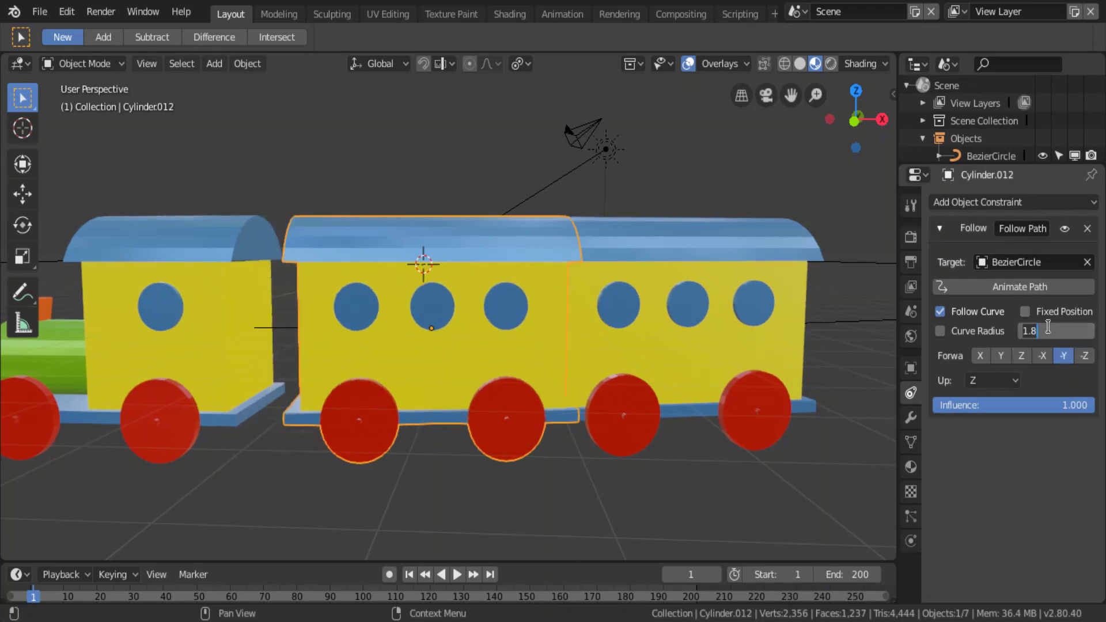
{"action": "key", "text": "BackSpace"}
{"action": "type", "text": "7"}
{"action": "key", "text": "Return"}
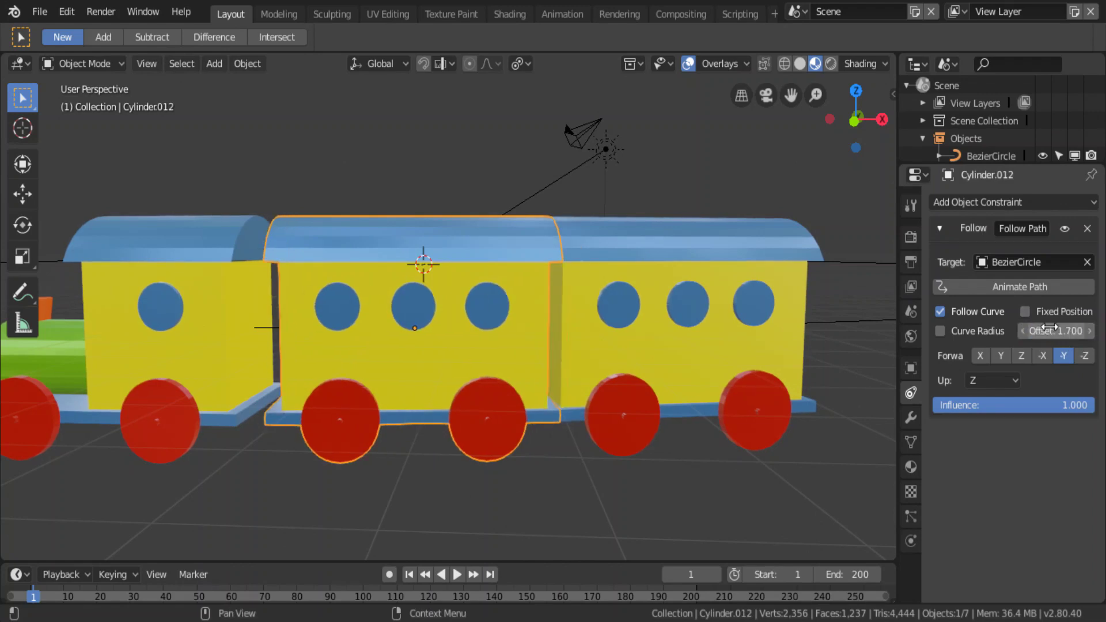
- Set the rear carriage offset to 3.4 and save as 'Toy Train Modeling.blend'
{"action": "left_click", "coordinate": [780, 323]}
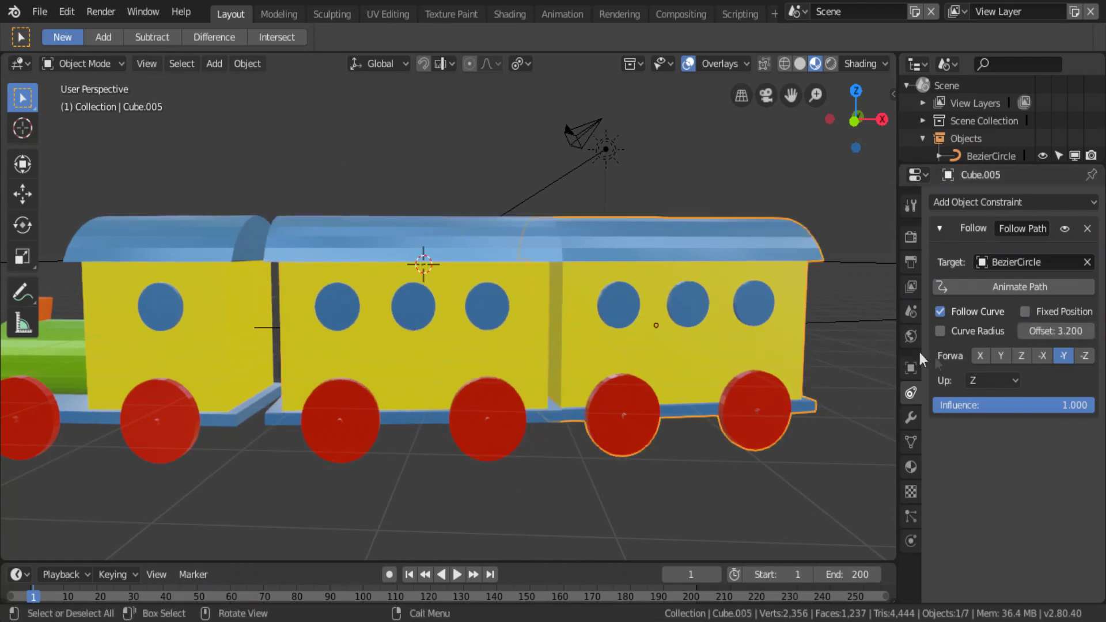
{"action": "left_click", "coordinate": [1035, 332]}
{"action": "type", "text": "2."}
{"action": "key", "text": "BackSpace"}
{"action": "key", "text": "BackSpace"}
{"action": "type", "text": ".4"}
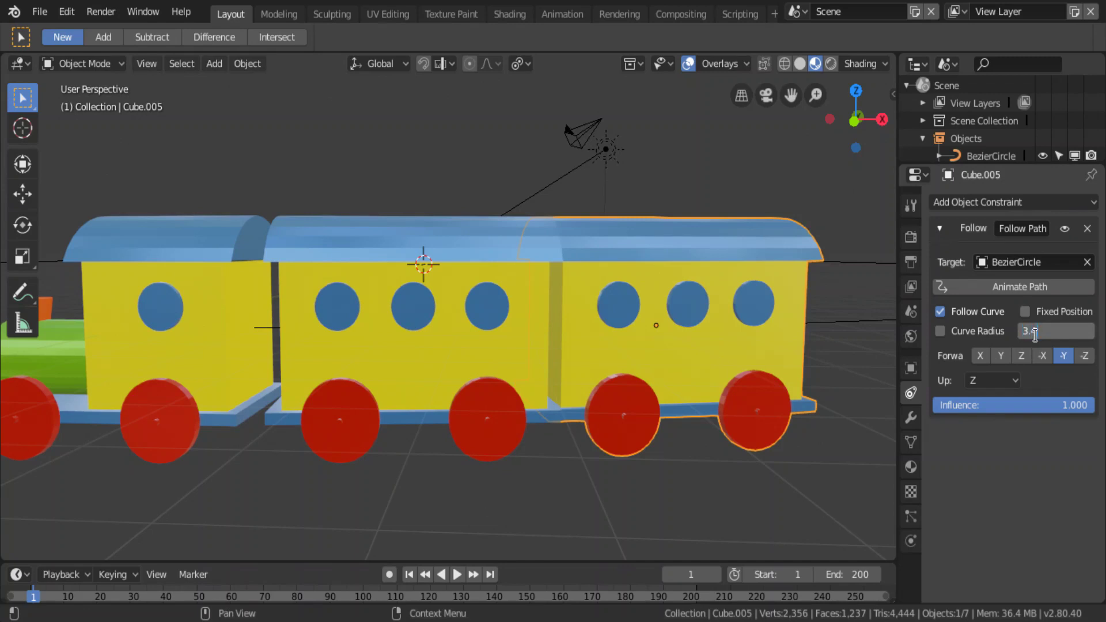
{"action": "key", "text": "Return"}
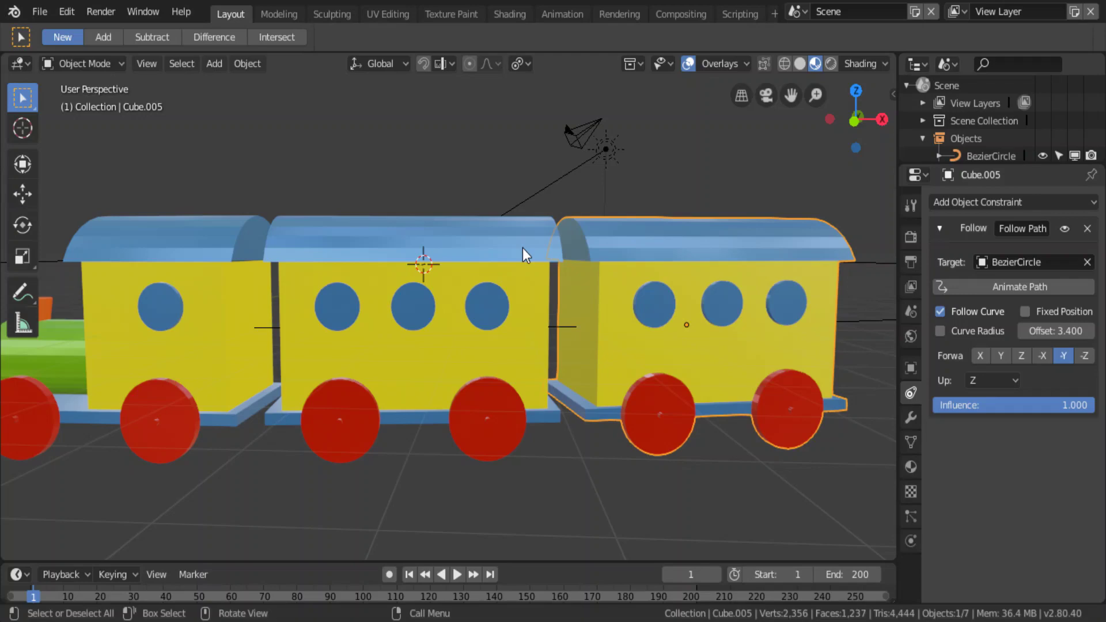
{"action": "key", "text": "ctrl+s"}
{"action": "scroll", "coordinate": [472, 291], "scroll_direction": "down", "scroll_amount": 5}
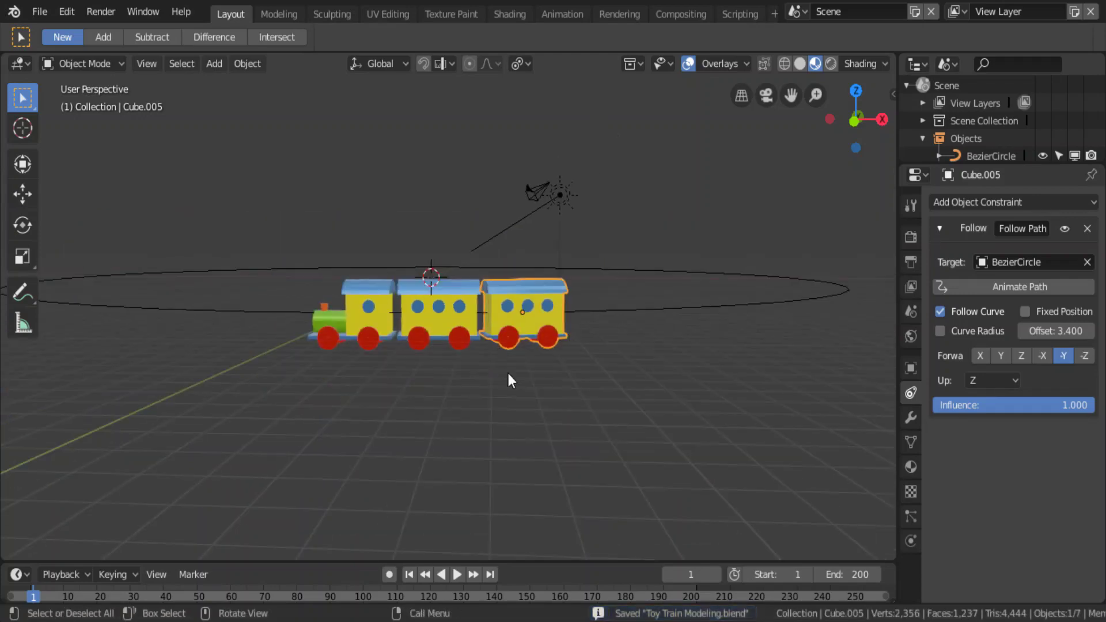
- Snap the selected object to the cursor at the world origin
{"action": "middle_click_drag", "start_coordinate": [508, 381], "coordinate": [518, 403]}
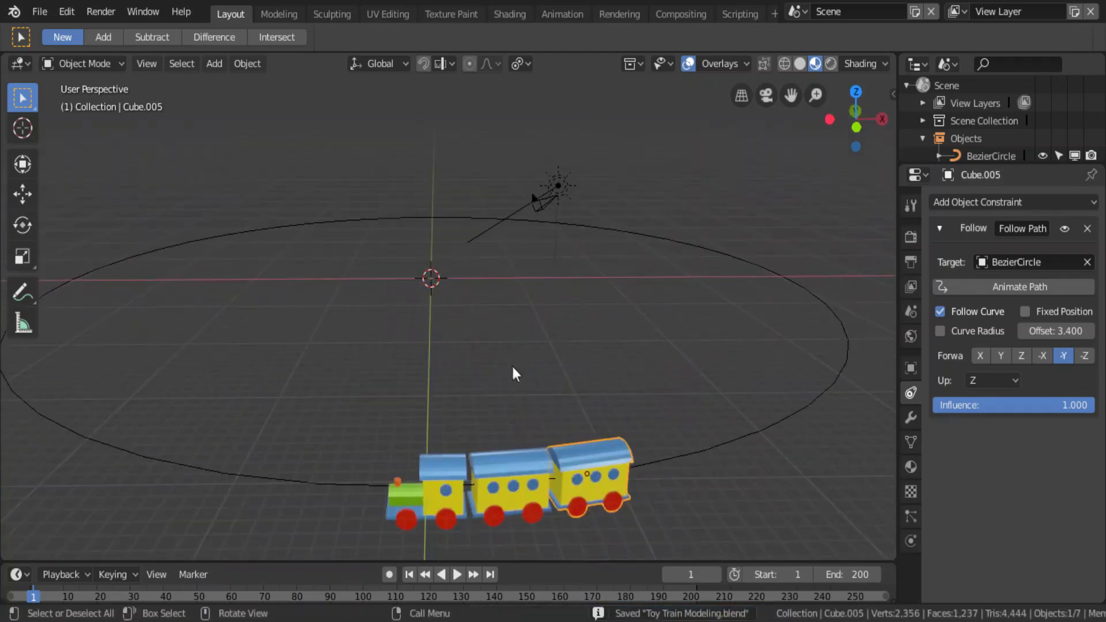
{"action": "mouse_move", "coordinate": [698, 395]}
{"action": "middle_mouse_down"}
{"action": "mouse_move", "coordinate": [622, 415]}
{"action": "mouse_move", "coordinate": [506, 366]}
{"action": "mouse_move", "coordinate": [457, 375]}
{"action": "middle_mouse_up"}
{"action": "scroll", "coordinate": [503, 362], "scroll_direction": "up", "scroll_amount": 2}
{"action": "scroll", "coordinate": [450, 292], "scroll_direction": "up", "scroll_amount": 3}
{"action": "mouse_move", "coordinate": [450, 292]}
{"action": "middle_mouse_down"}
{"action": "mouse_move", "coordinate": [489, 296]}
{"action": "mouse_move", "coordinate": [514, 346]}
{"action": "mouse_move", "coordinate": [456, 418]}
{"action": "middle_mouse_up"}
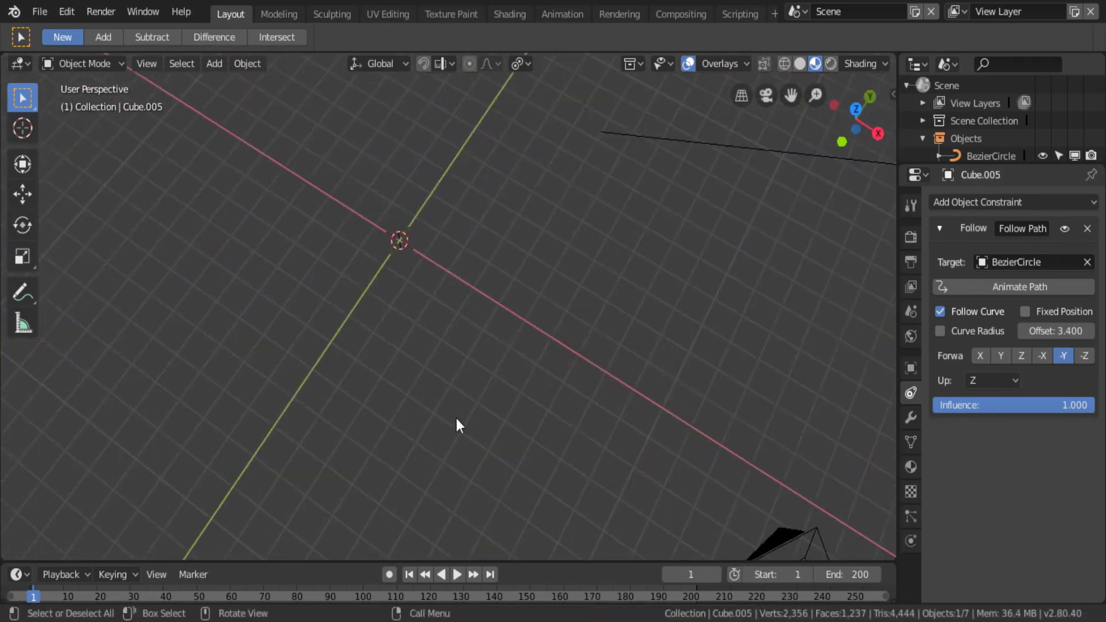
{"action": "key", "text": "shift+s"}
{"action": "left_click", "coordinate": [504, 243]}
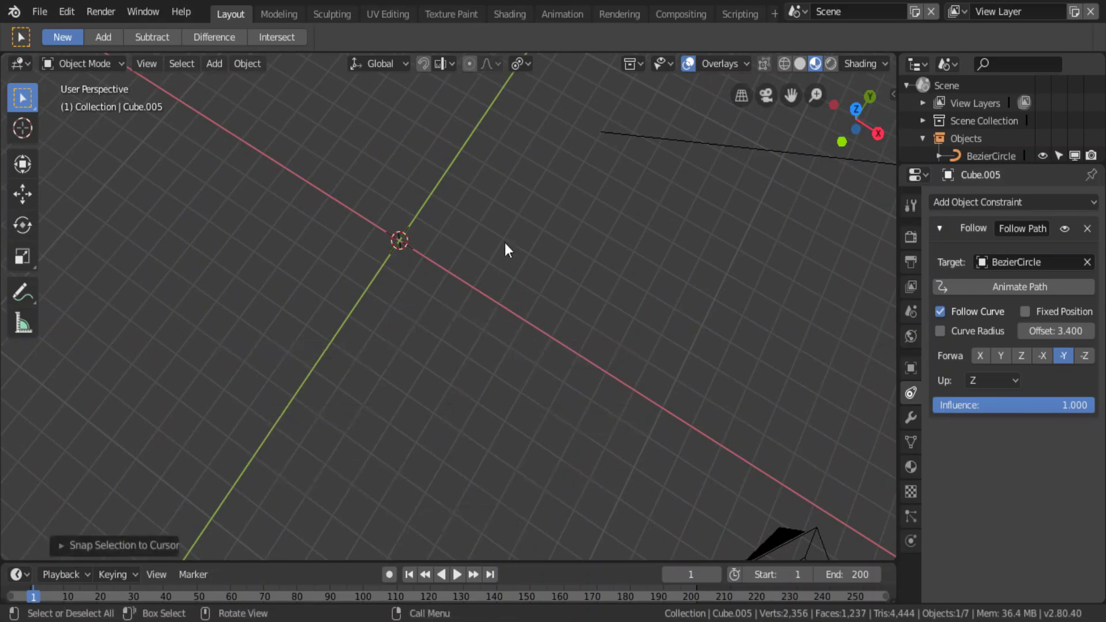
{"action": "key", "text": "ctrl+a"}
{"action": "left_click", "coordinate": [268, 245]}
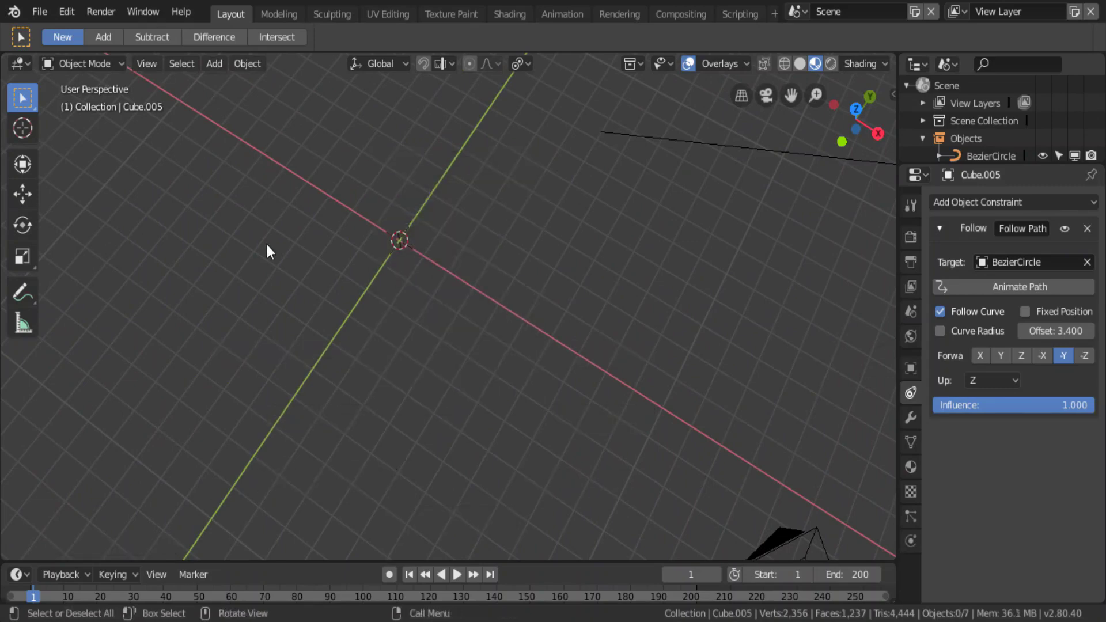
- Add a new cube mesh at the scene centre
{"action": "key", "text": "shift+a"}
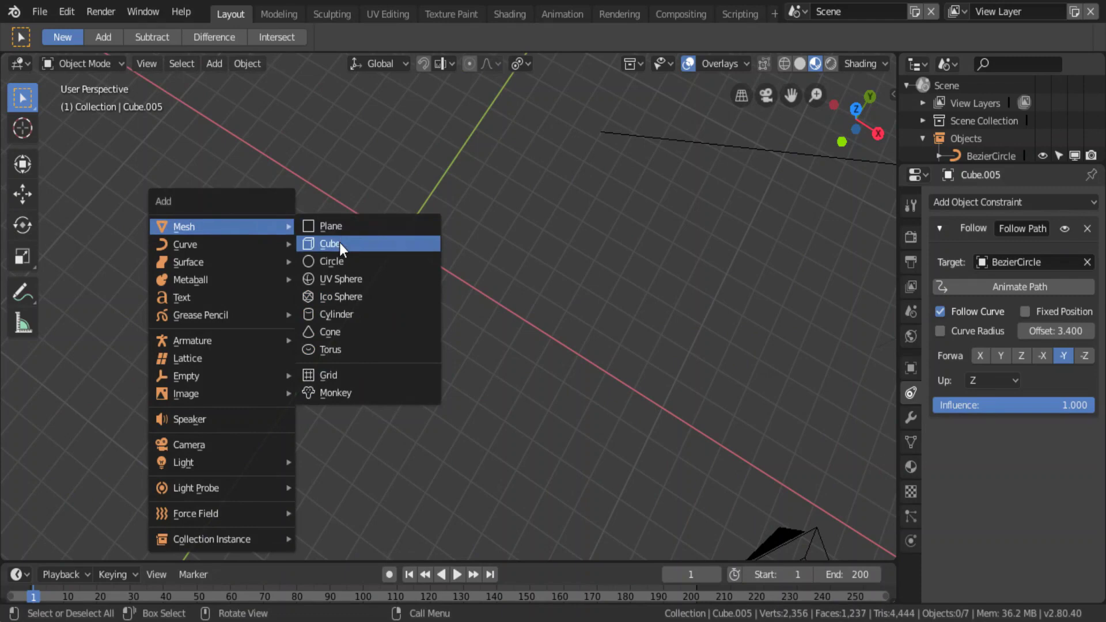
{"action": "left_click", "coordinate": [339, 243]}
{"action": "scroll", "coordinate": [497, 247], "scroll_direction": "down", "scroll_amount": 4}
{"action": "mouse_move", "coordinate": [496, 248]}
{"action": "middle_mouse_down"}
{"action": "mouse_move", "coordinate": [472, 187]}
{"action": "mouse_move", "coordinate": [371, 348]}
{"action": "mouse_move", "coordinate": [391, 289]}
{"action": "middle_mouse_up"}
{"action": "scroll", "coordinate": [371, 348], "scroll_direction": "up", "scroll_amount": 3}
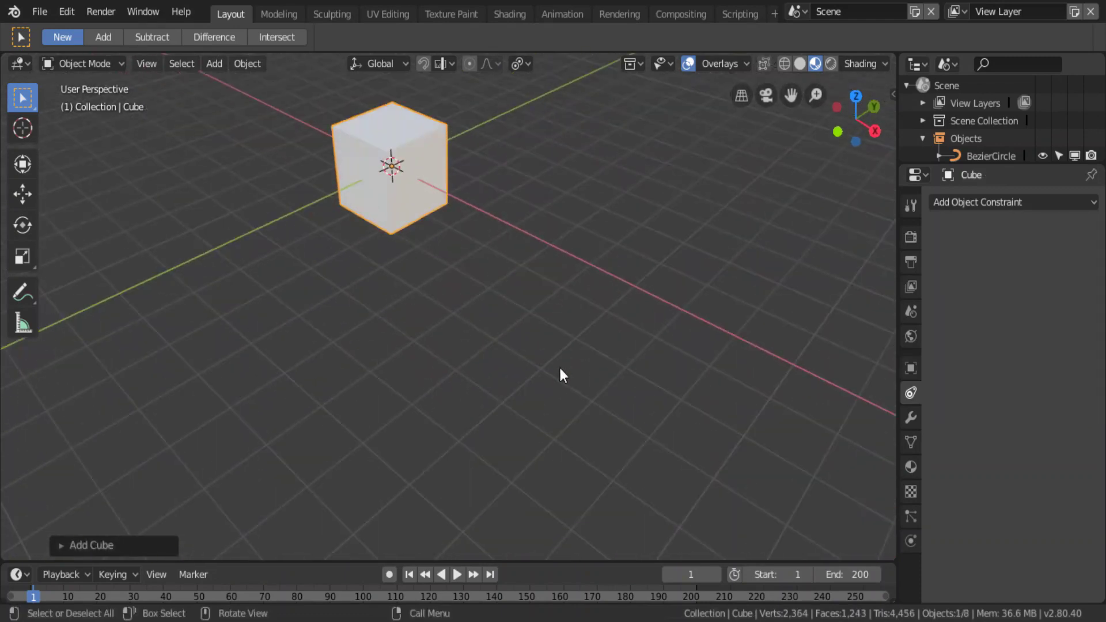
- Flatten the cube along Z, narrow it along Y, then shrink it overall
{"action": "key", "text": "s"}
{"action": "key", "text": "z"}
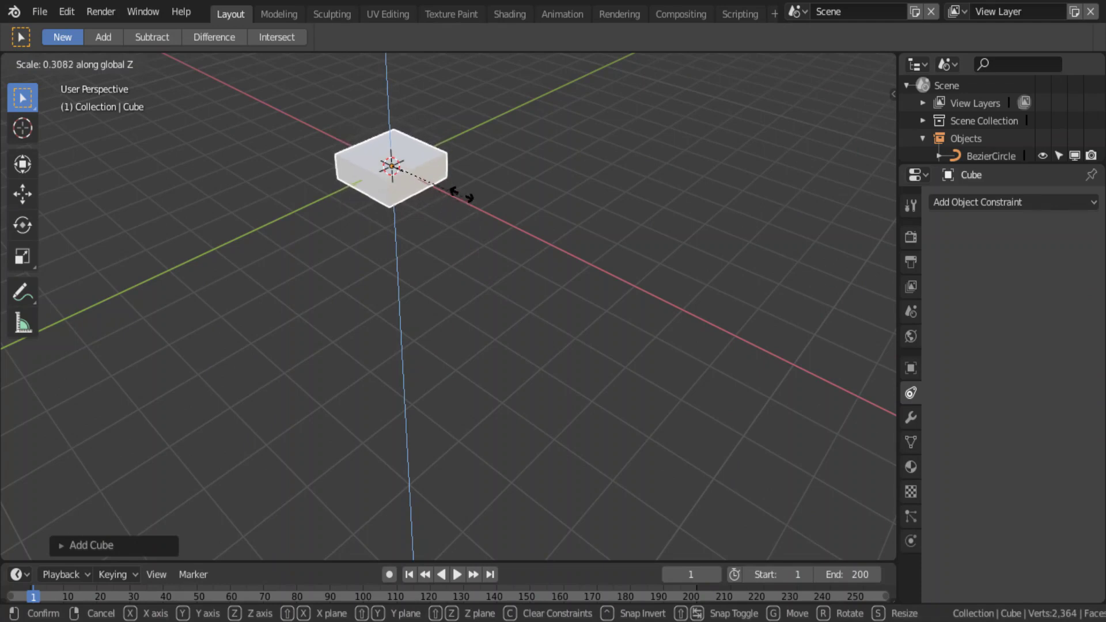
{"action": "left_click", "coordinate": [458, 193]}
{"action": "key", "text": "s"}
{"action": "key", "text": "y"}
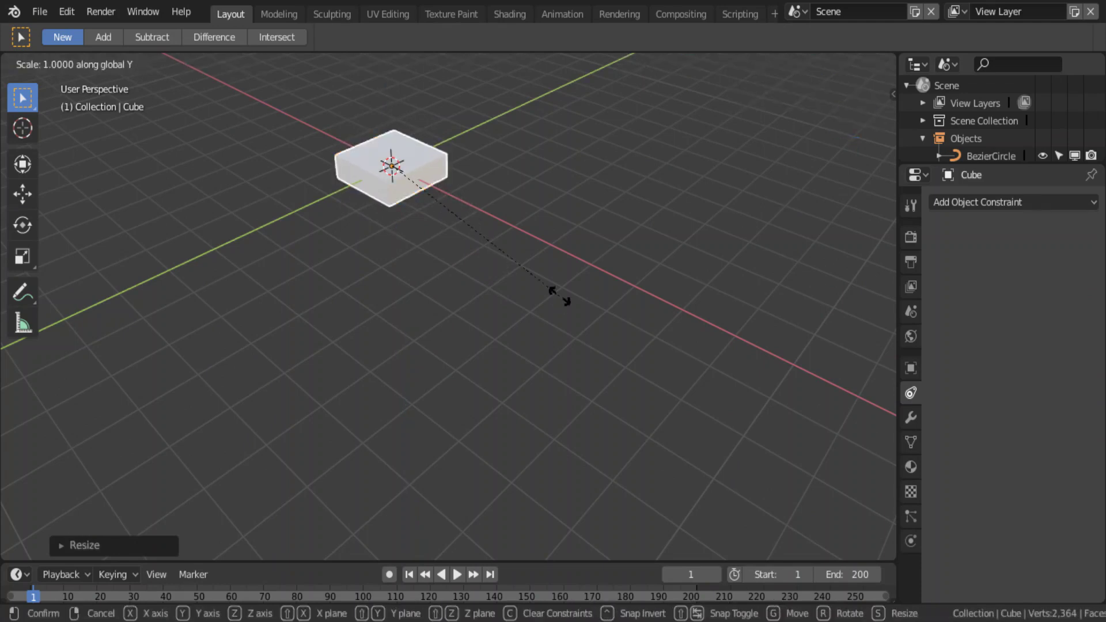
{"action": "left_click", "coordinate": [415, 205]}
{"action": "scroll", "coordinate": [406, 184], "scroll_direction": "up", "scroll_amount": 2}
{"action": "mouse_move", "coordinate": [406, 182]}
{"action": "middle_mouse_down"}
{"action": "mouse_move", "coordinate": [430, 134]}
{"action": "mouse_move", "coordinate": [457, 220]}
{"action": "mouse_move", "coordinate": [452, 275]}
{"action": "mouse_move", "coordinate": [420, 231]}
{"action": "middle_mouse_up"}
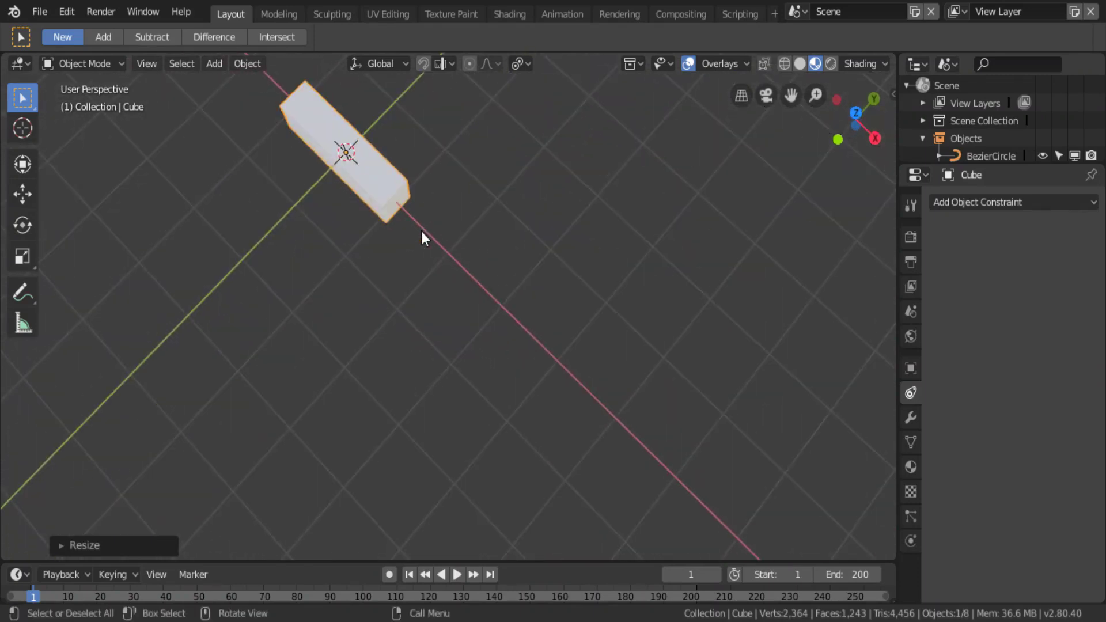
{"action": "key", "text": "s"}
{"action": "left_click", "coordinate": [524, 282]}
{"action": "scroll", "coordinate": [466, 267], "scroll_direction": "up", "scroll_amount": 1}
- Scale the block along Z to make it thinner
{"action": "mouse_move", "coordinate": [468, 268]}
{"action": "middle_mouse_down"}
{"action": "mouse_move", "coordinate": [489, 213]}
{"action": "mouse_move", "coordinate": [494, 234]}
{"action": "mouse_move", "coordinate": [448, 106]}
{"action": "mouse_move", "coordinate": [476, 193]}
{"action": "mouse_move", "coordinate": [457, 242]}
{"action": "mouse_move", "coordinate": [415, 279]}
{"action": "mouse_move", "coordinate": [385, 282]}
{"action": "mouse_move", "coordinate": [485, 254]}
{"action": "middle_mouse_up"}
{"action": "scroll", "coordinate": [485, 253], "scroll_direction": "up", "scroll_amount": 1}
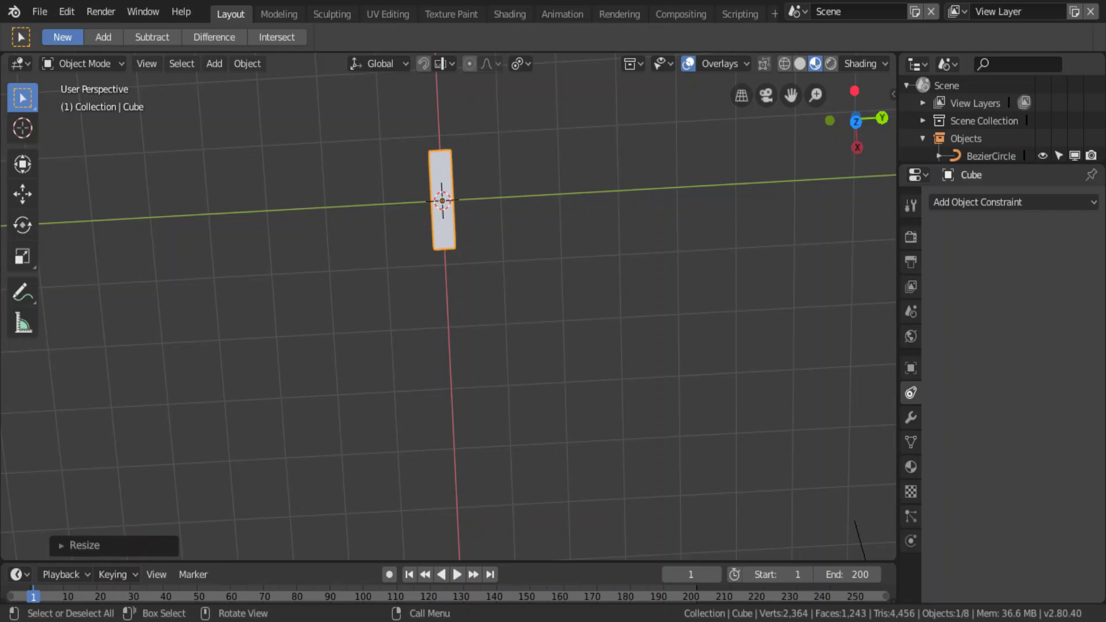
{"action": "mouse_move", "coordinate": [476, 347]}
{"action": "middle_mouse_down"}
{"action": "mouse_move", "coordinate": [483, 265]}
{"action": "mouse_move", "coordinate": [548, 268]}
{"action": "mouse_move", "coordinate": [605, 193]}
{"action": "mouse_move", "coordinate": [583, 128]}
{"action": "middle_mouse_up"}
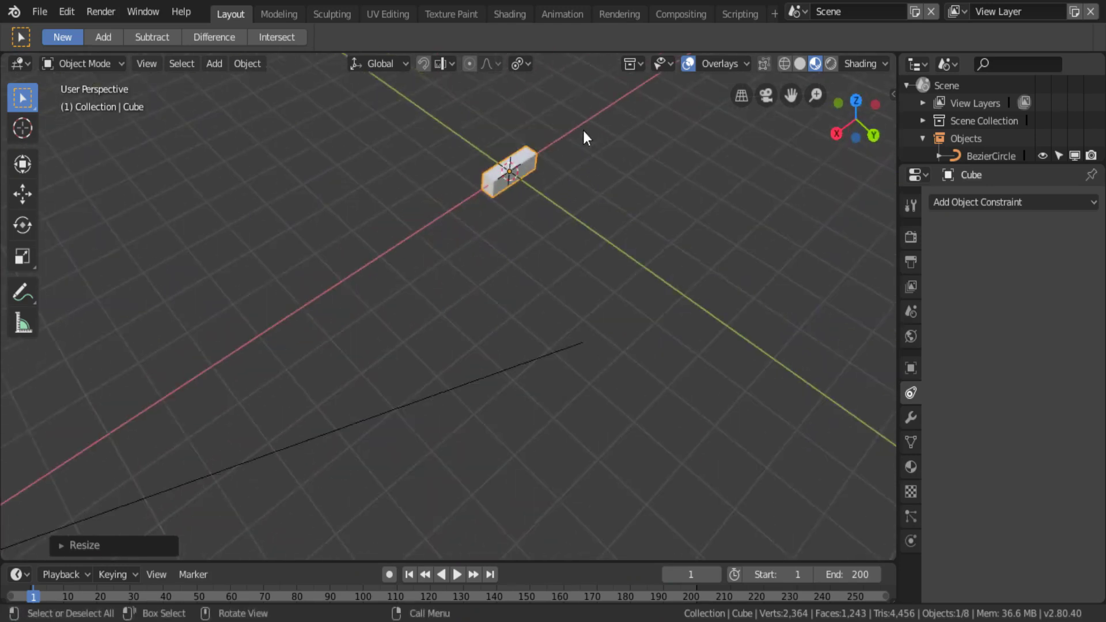
{"action": "key", "text": "s"}
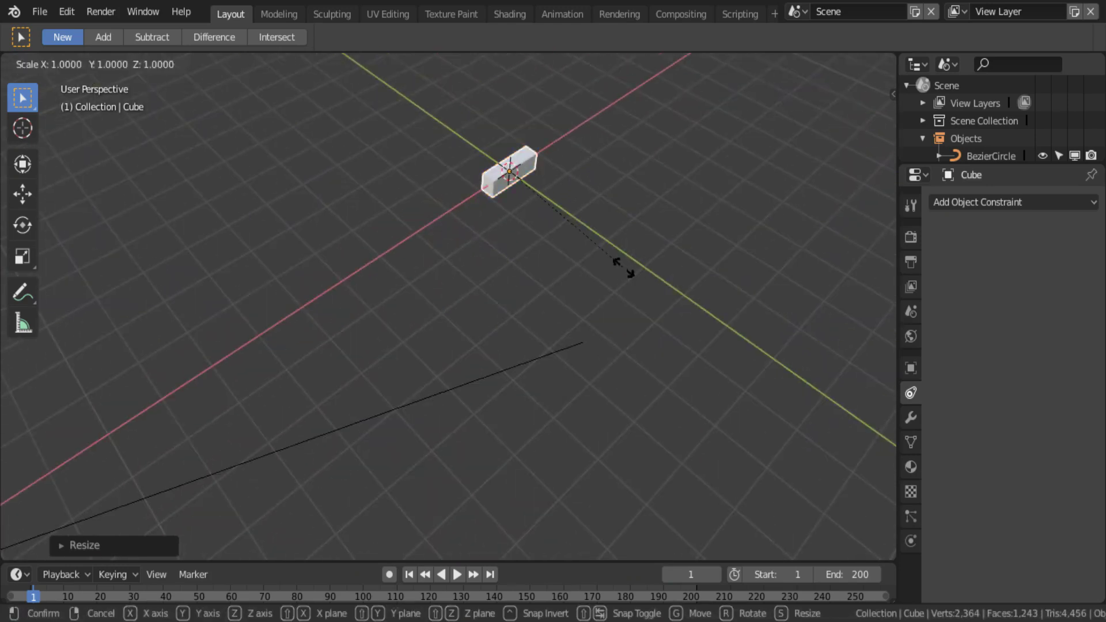
{"action": "key", "text": "z"}
{"action": "left_click", "coordinate": [594, 215]}
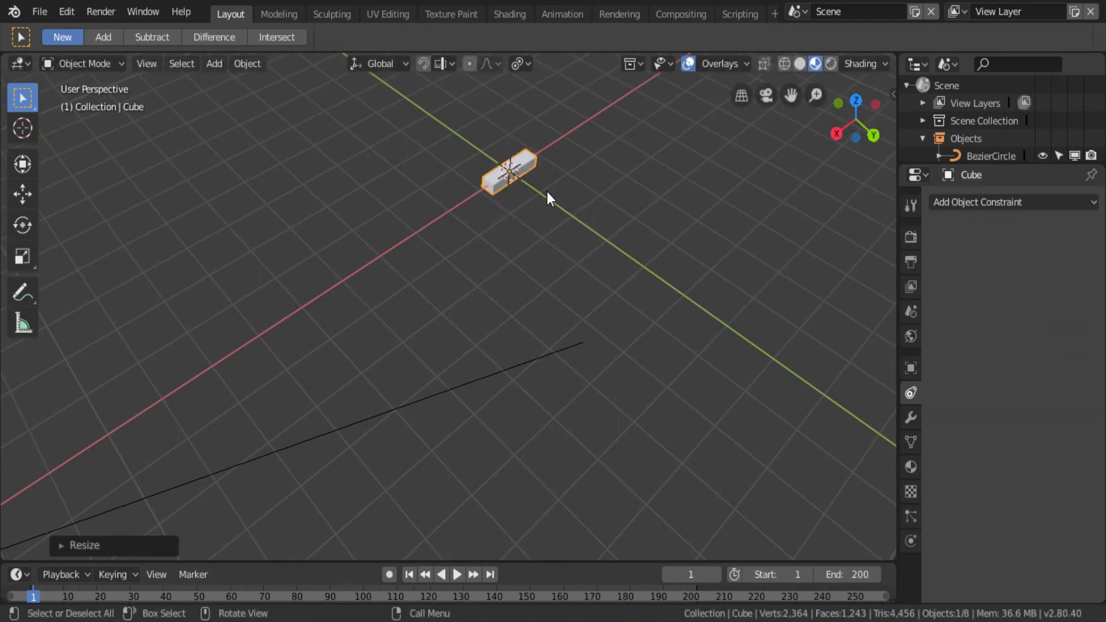
- Duplicate the block and slide the copy along Y to sit parallel beside it
{"action": "mouse_move", "coordinate": [547, 191]}
{"action": "middle_mouse_down"}
{"action": "mouse_move", "coordinate": [530, 175]}
{"action": "mouse_move", "coordinate": [562, 211]}
{"action": "mouse_move", "coordinate": [575, 325]}
{"action": "middle_mouse_up"}
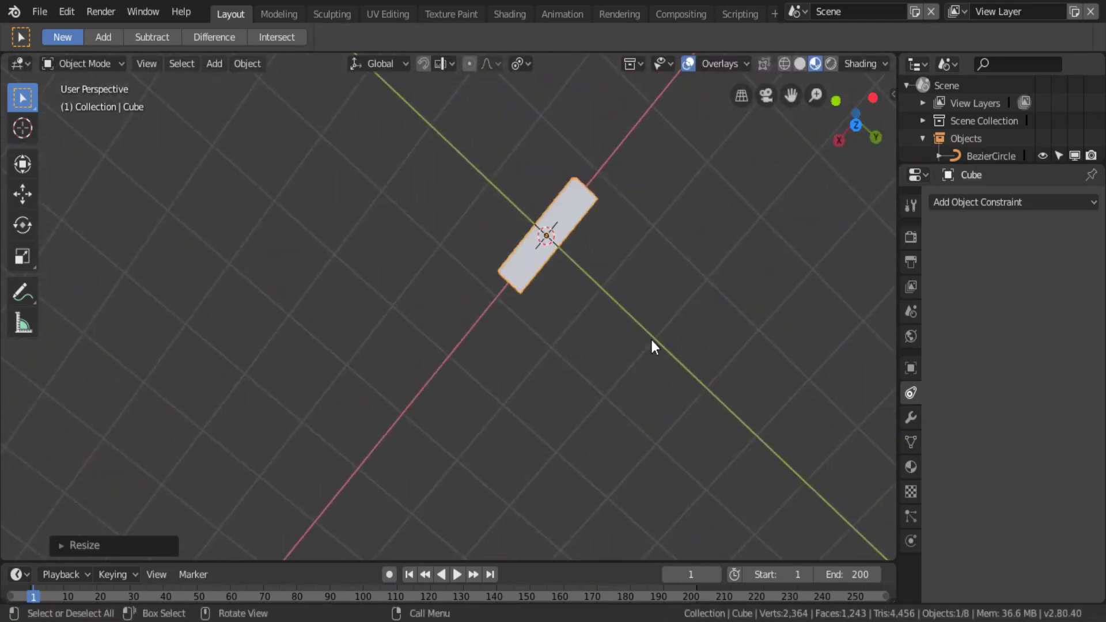
{"action": "key", "text": "shift+d"}
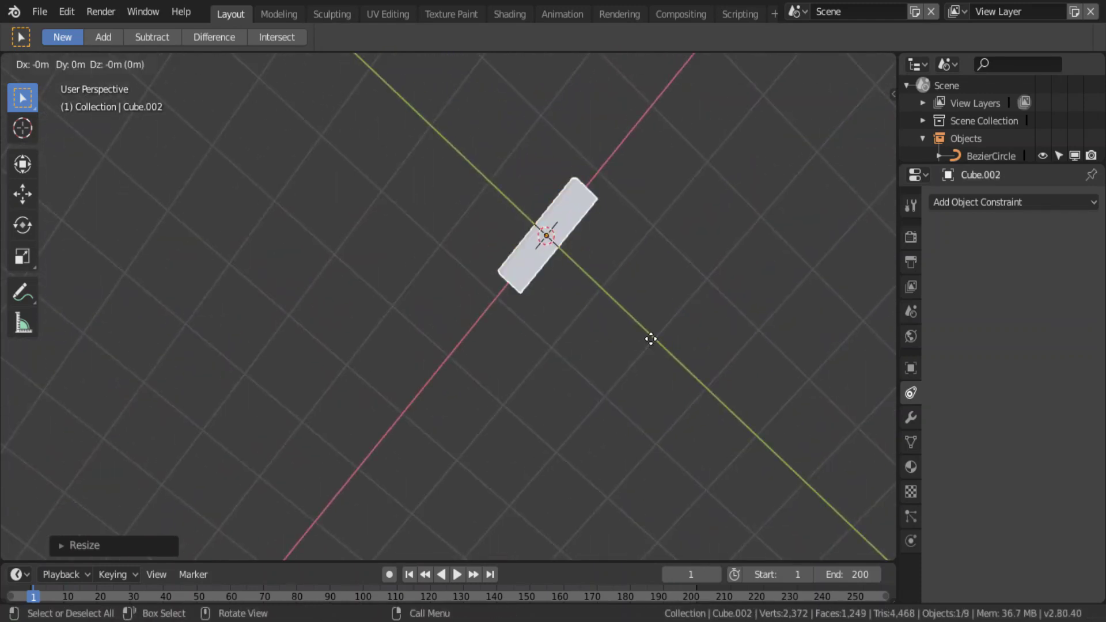
{"action": "left_click", "coordinate": [654, 341]}
{"action": "mouse_move", "coordinate": [654, 340]}
{"action": "middle_mouse_down"}
{"action": "mouse_move", "coordinate": [658, 223]}
{"action": "mouse_move", "coordinate": [649, 220]}
{"action": "mouse_move", "coordinate": [650, 291]}
{"action": "mouse_move", "coordinate": [659, 209]}
{"action": "mouse_move", "coordinate": [507, 153]}
{"action": "mouse_move", "coordinate": [565, 223]}
{"action": "mouse_move", "coordinate": [572, 214]}
{"action": "middle_mouse_up"}
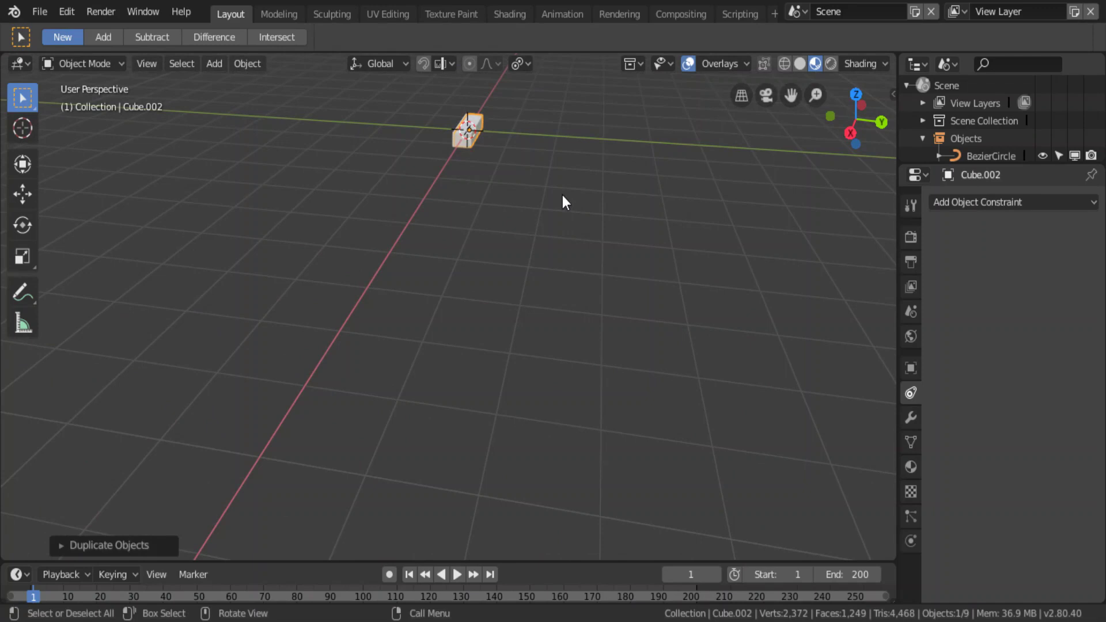
{"action": "key", "text": "shift+d"}
{"action": "key", "text": "y"}
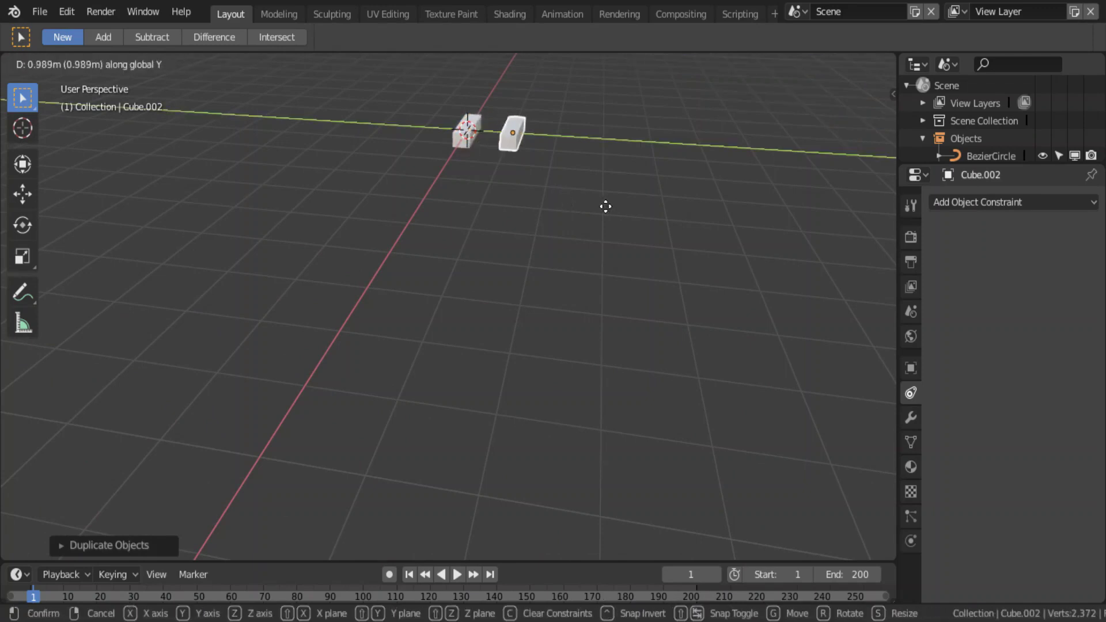
{"action": "left_click", "coordinate": [610, 208]}
{"action": "mouse_move", "coordinate": [610, 209]}
{"action": "middle_mouse_down"}
{"action": "mouse_move", "coordinate": [573, 248]}
{"action": "mouse_move", "coordinate": [563, 329]}
{"action": "mouse_move", "coordinate": [565, 278]}
{"action": "middle_mouse_up"}
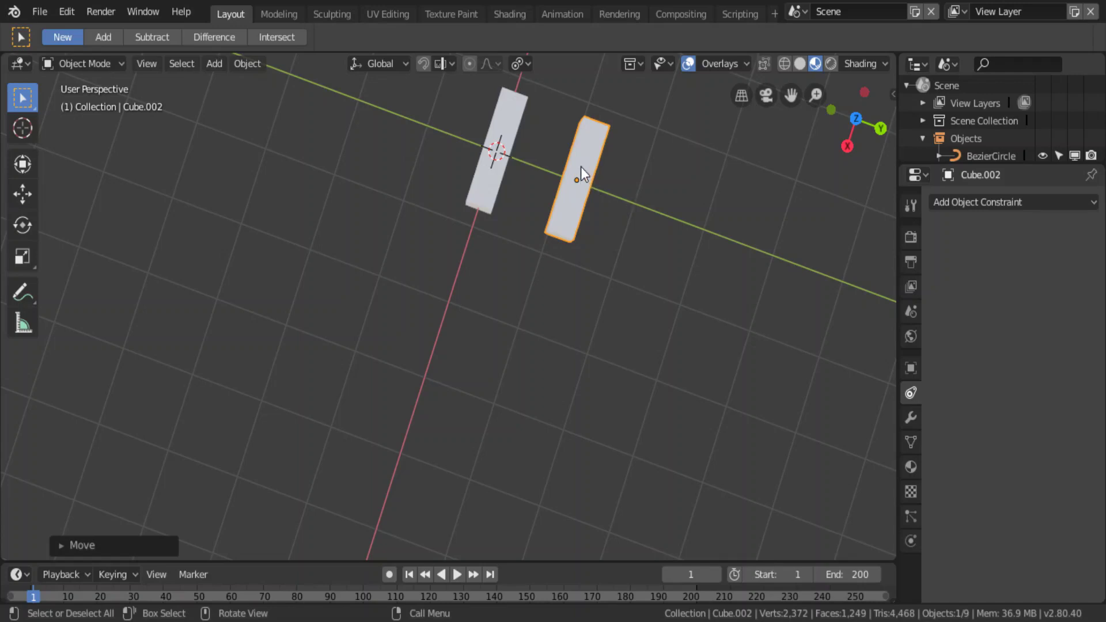
{"action": "scroll", "coordinate": [558, 206], "scroll_direction": "down", "scroll_amount": 1}
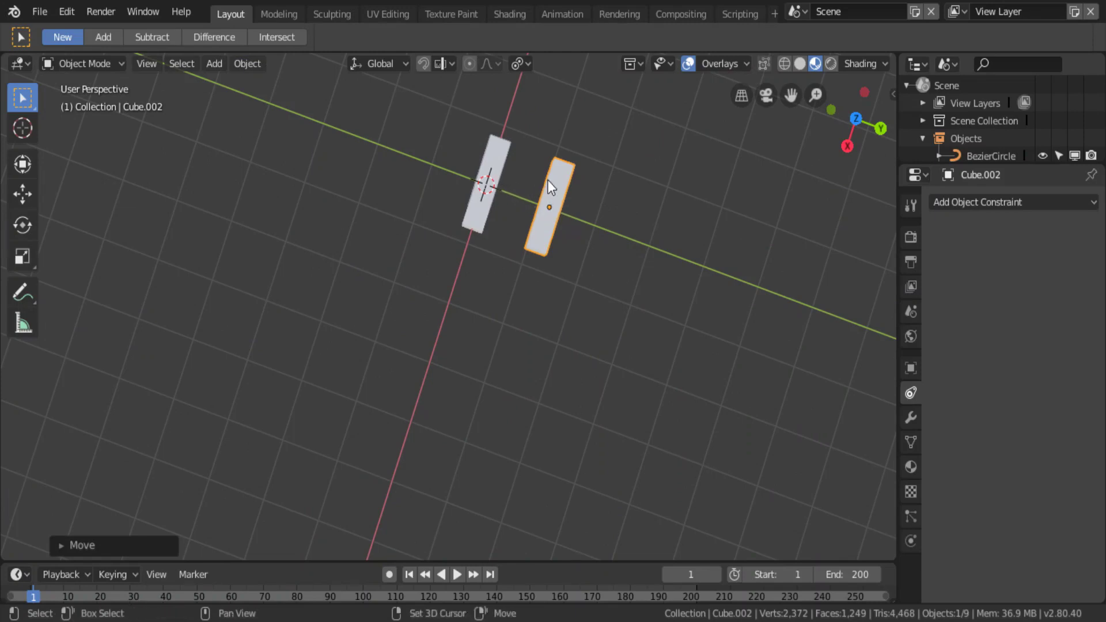
- Duplicate the second block and rotate the copy 90° around Z
{"action": "key", "text": "shift+d"}
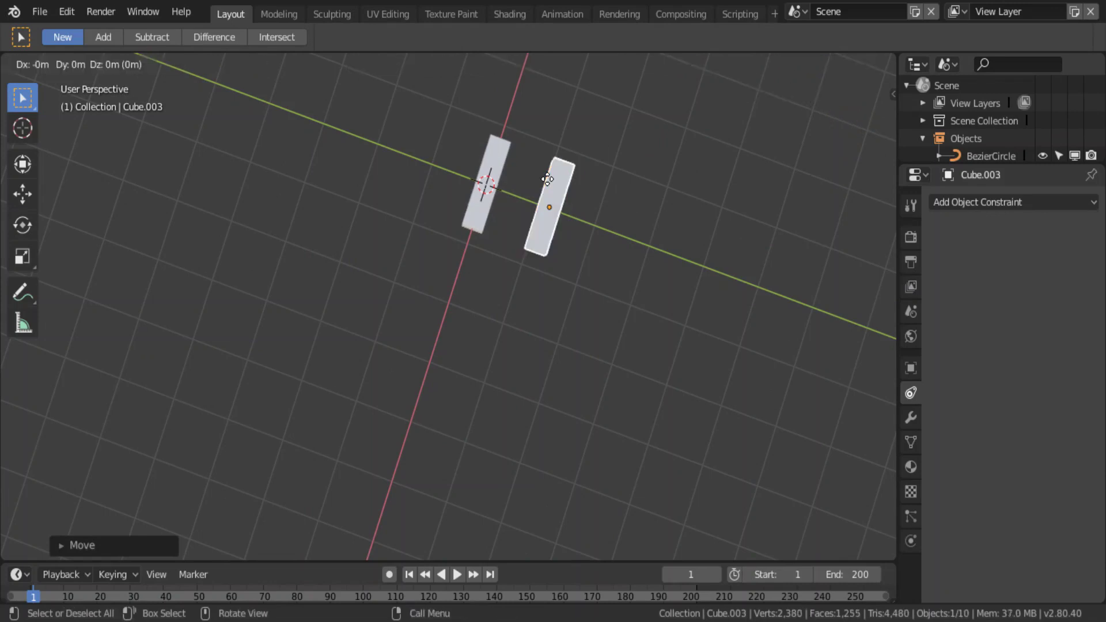
{"action": "key", "text": "r"}
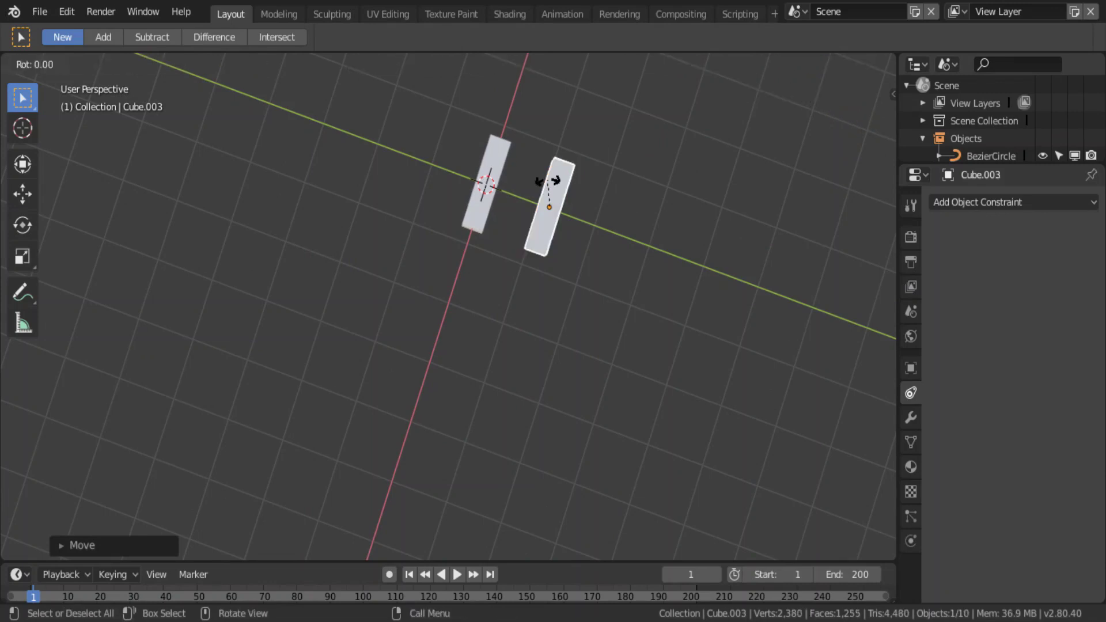
{"action": "type", "text": "z90"}
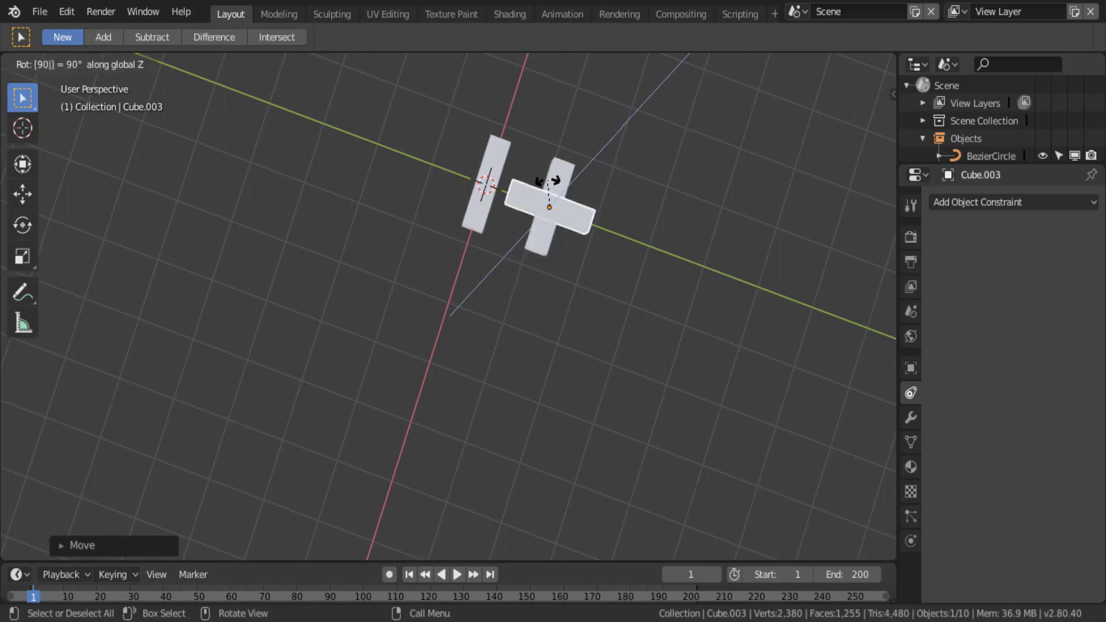
{"action": "key", "text": "Return"}
{"action": "scroll", "coordinate": [548, 181], "scroll_direction": "up", "scroll_amount": 2}
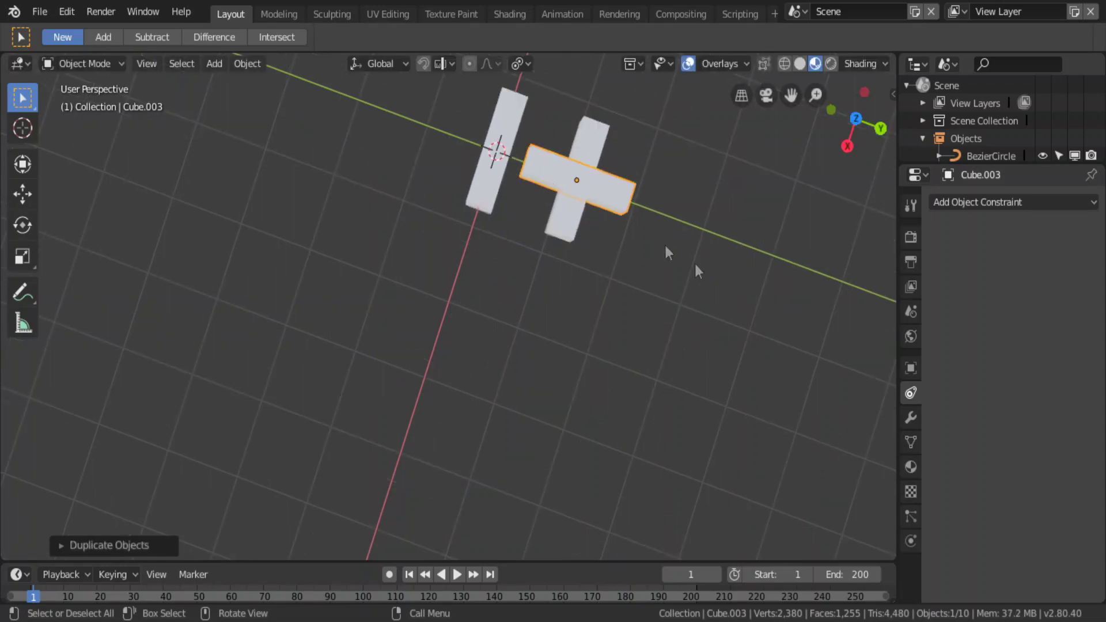
- Move the turned copy along Y between the blocks and stretch it along Y
{"action": "key", "text": "g"}
{"action": "key", "text": "y"}
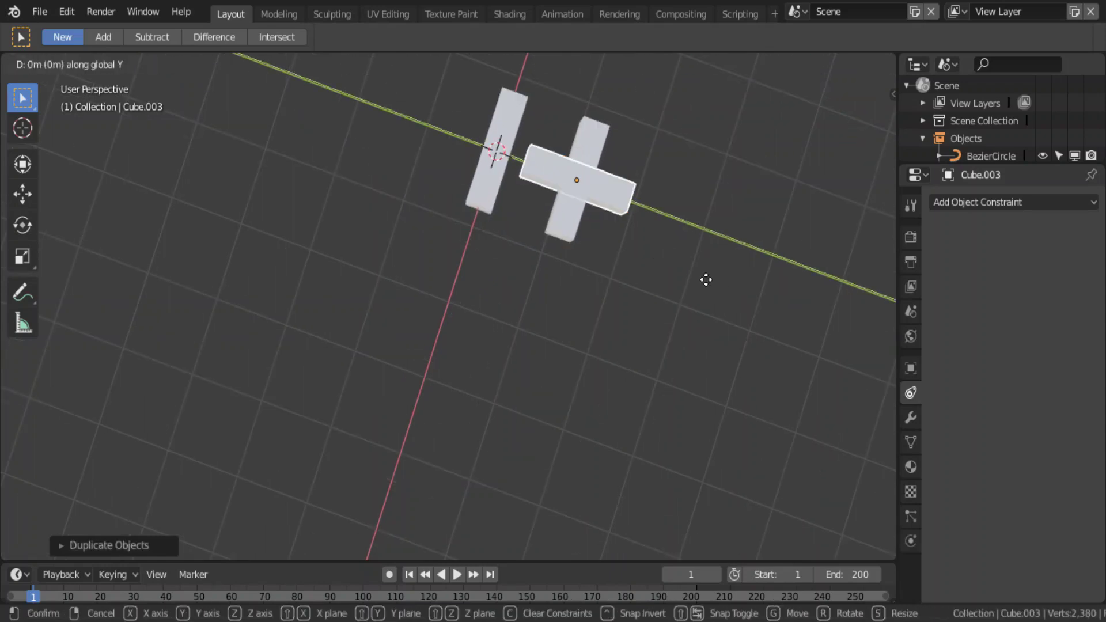
{"action": "left_click", "coordinate": [666, 266]}
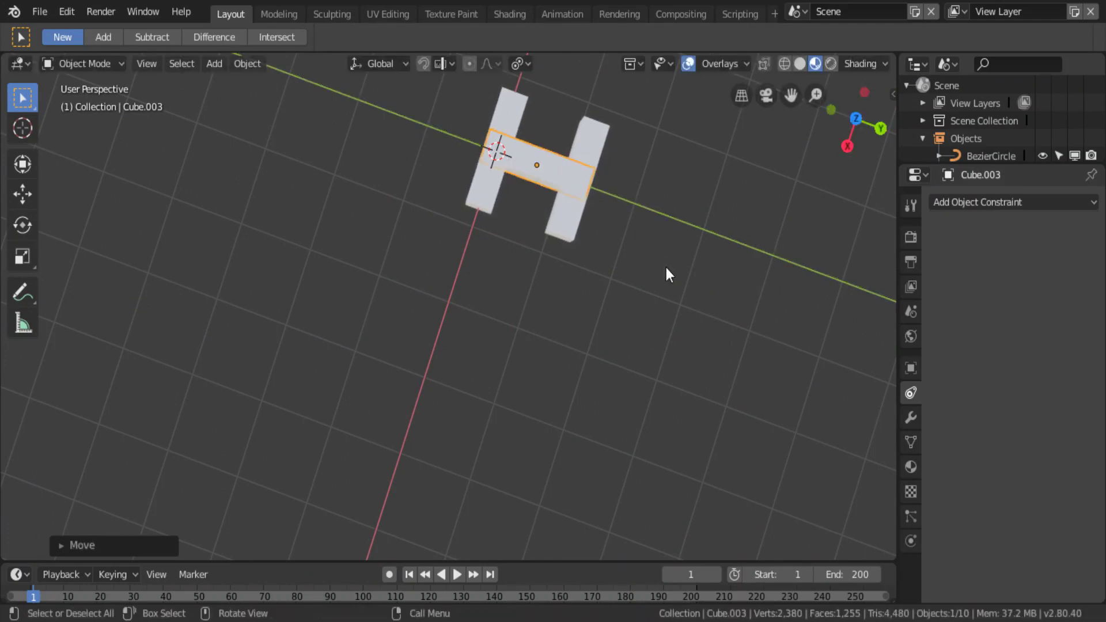
{"action": "key", "text": "s"}
{"action": "key", "text": "y"}
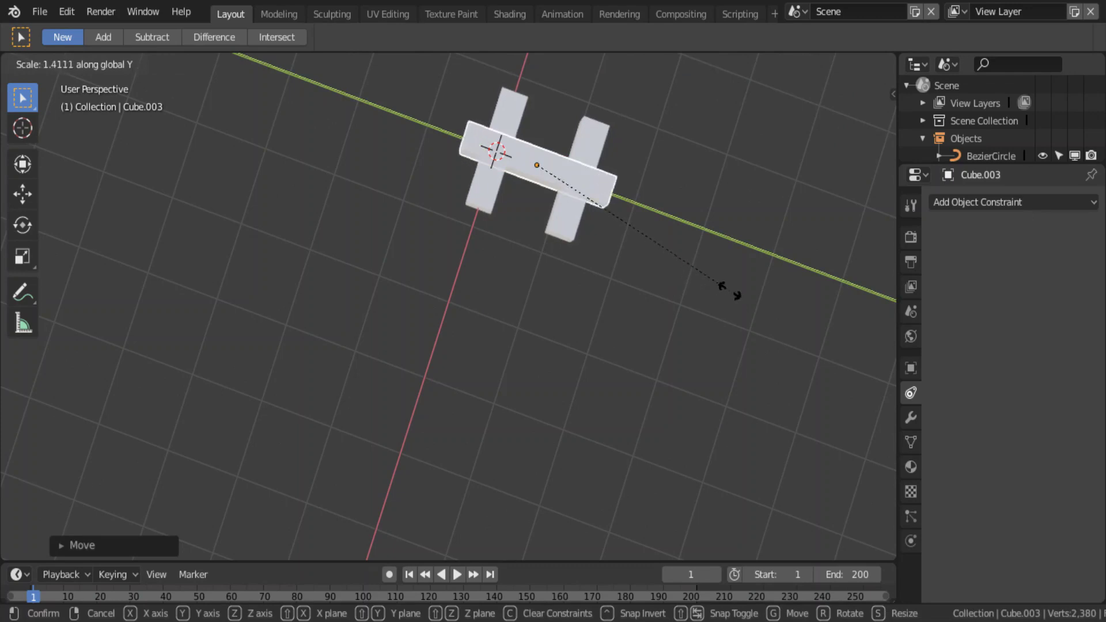
{"action": "left_click", "coordinate": [720, 270]}
{"action": "mouse_move", "coordinate": [714, 264]}
{"action": "middle_mouse_down"}
{"action": "mouse_move", "coordinate": [555, 129]}
{"action": "mouse_move", "coordinate": [535, 130]}
{"action": "middle_mouse_up"}
- In Right Orthographic view, move the crossbar down along Z beneath the two blocks
{"action": "key", "text": "KP_5"}
{"action": "key", "text": "KP_3"}
{"action": "scroll", "coordinate": [489, 137], "scroll_direction": "up", "scroll_amount": 2}
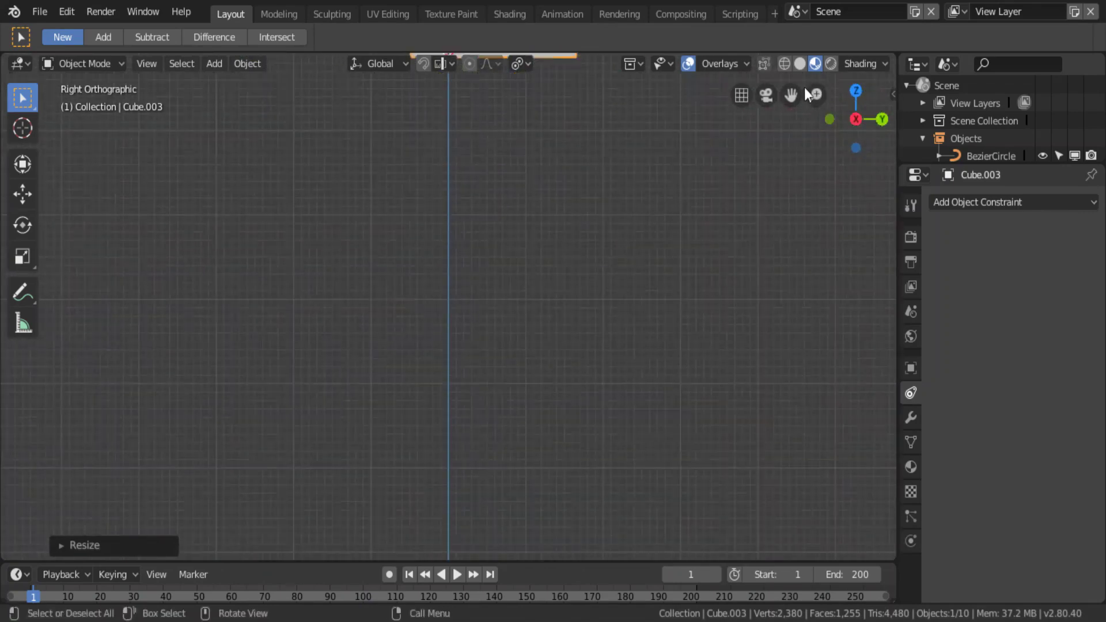
{"action": "left_click_drag", "start_coordinate": [791, 95], "coordinate": [782, 367]}
{"action": "scroll", "coordinate": [518, 357], "scroll_direction": "up", "scroll_amount": 3}
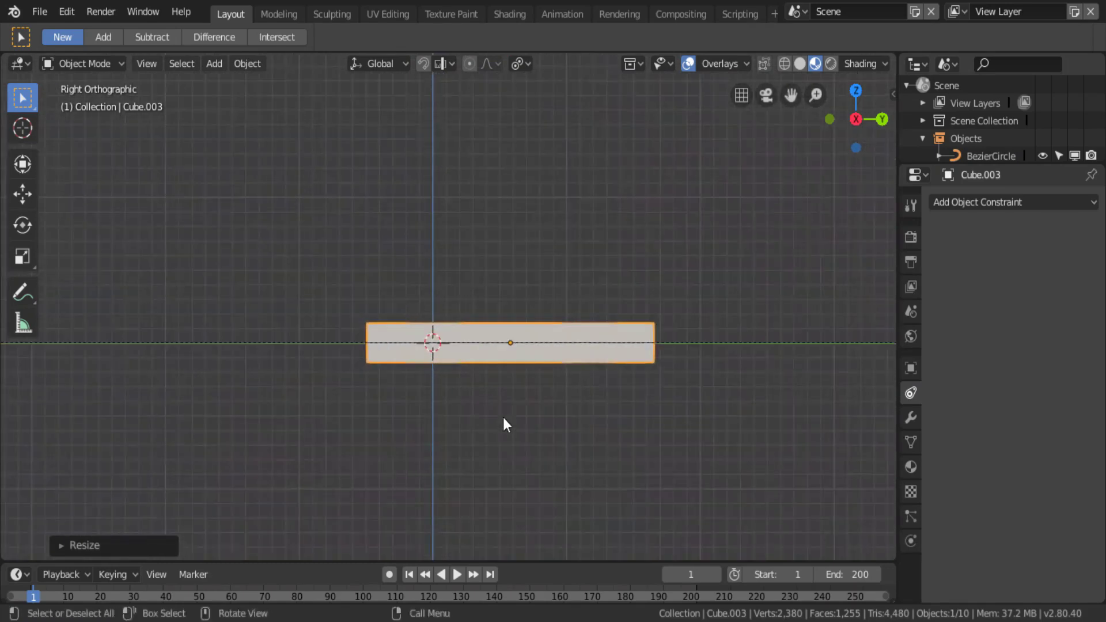
{"action": "key", "text": "g"}
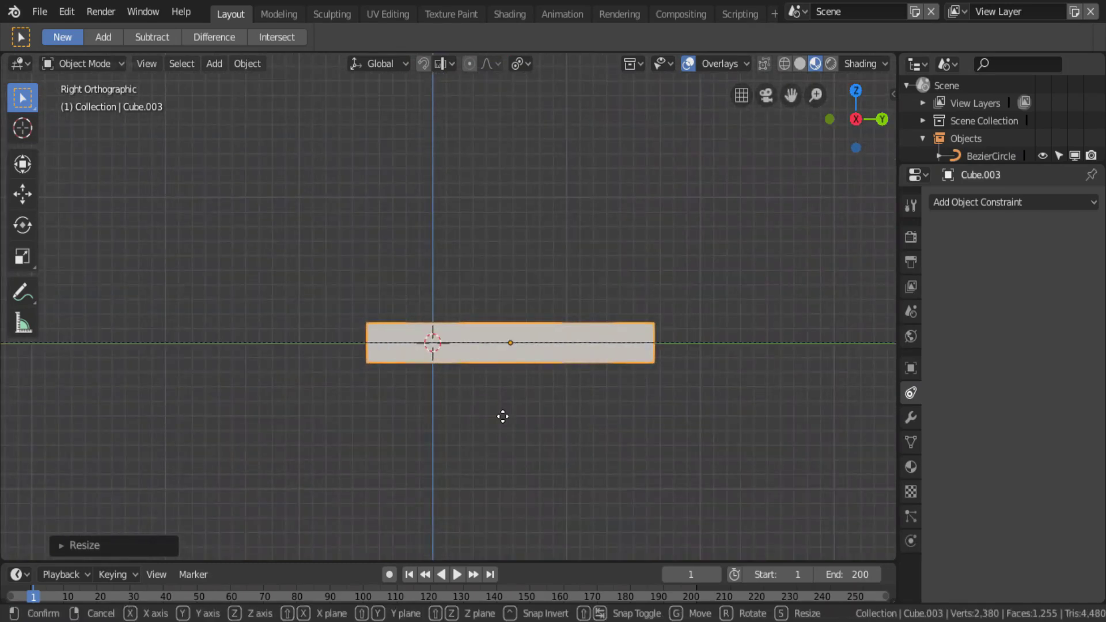
{"action": "key", "text": "z"}
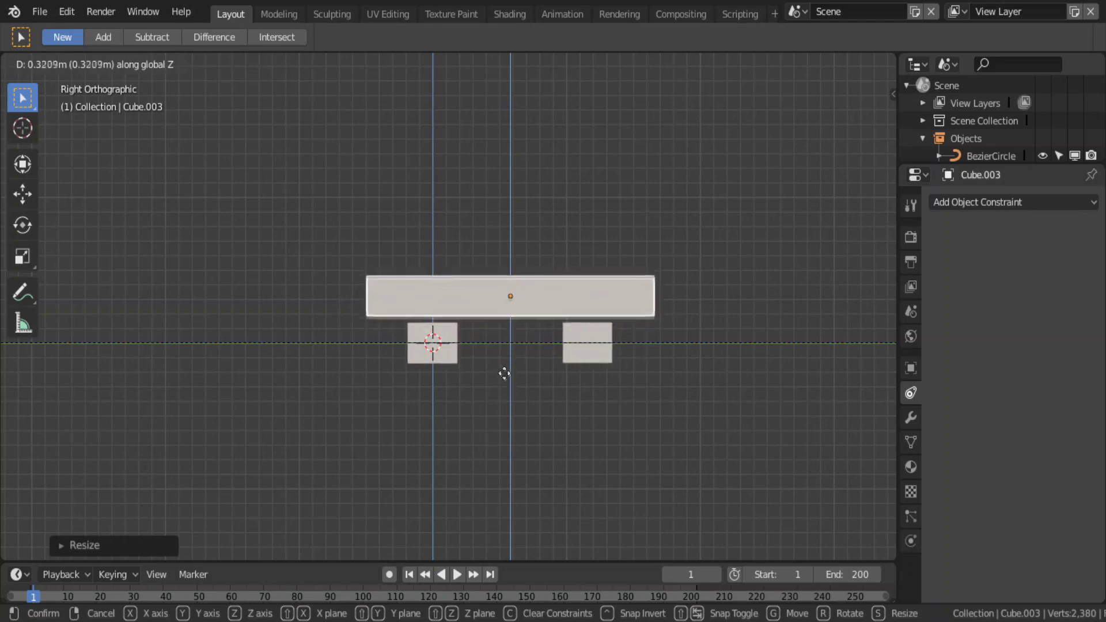
{"action": "left_click", "coordinate": [521, 458]}
{"action": "mouse_move", "coordinate": [541, 363]}
{"action": "middle_mouse_down"}
{"action": "mouse_move", "coordinate": [547, 395]}
{"action": "mouse_move", "coordinate": [593, 380]}
{"action": "mouse_move", "coordinate": [623, 407]}
{"action": "middle_mouse_up"}
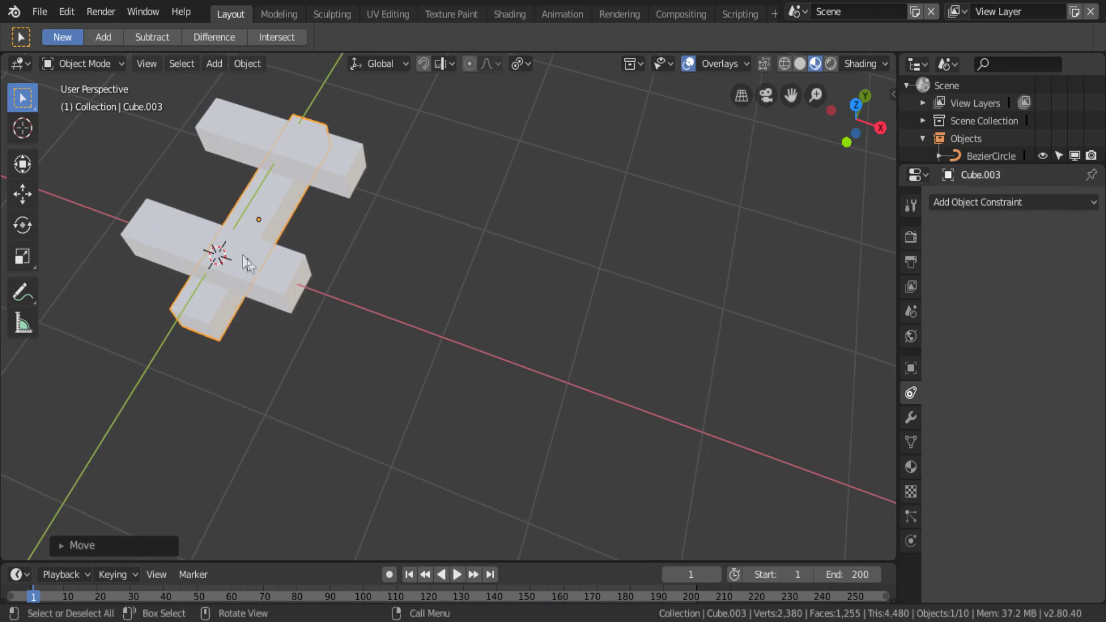
- Select the two blocks and zoom out to see the whole scene
{"action": "left_click", "coordinate": [189, 236], "text": "shift"}
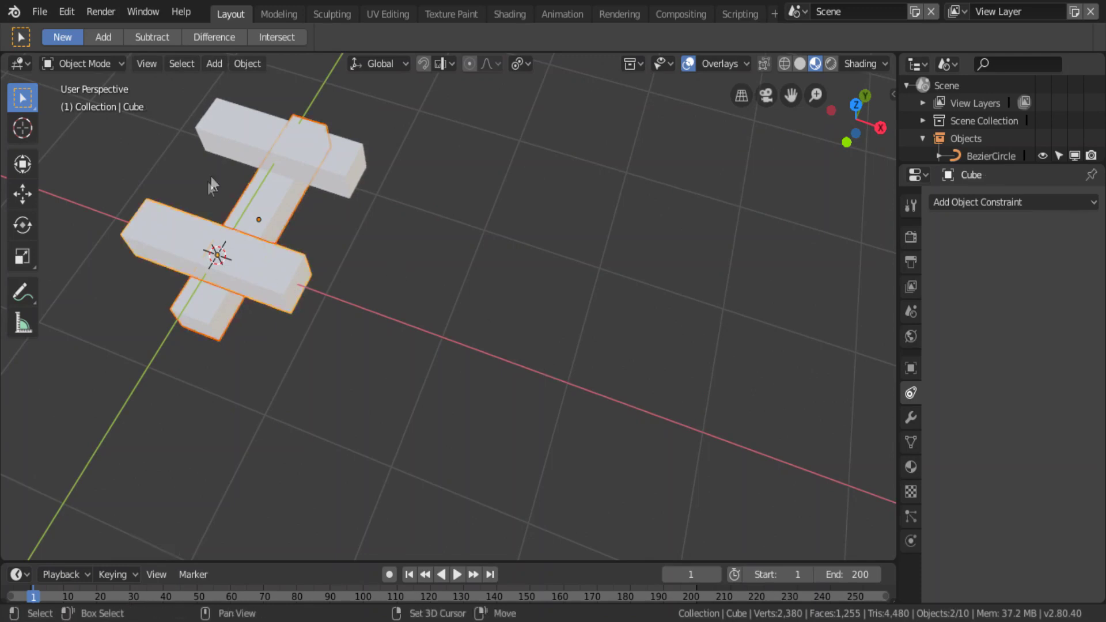
{"action": "left_click", "coordinate": [259, 122], "text": "shift"}
{"action": "scroll", "coordinate": [375, 316], "scroll_direction": "down", "scroll_amount": 3}
{"action": "middle_click_drag", "start_coordinate": [376, 315], "coordinate": [348, 250]}
{"action": "scroll", "coordinate": [362, 274], "scroll_direction": "down", "scroll_amount": 3}
{"action": "scroll", "coordinate": [365, 275], "scroll_direction": "down", "scroll_amount": 2}
{"action": "scroll", "coordinate": [489, 273], "scroll_direction": "down", "scroll_amount": 2}
{"action": "scroll", "coordinate": [472, 301], "scroll_direction": "down", "scroll_amount": 2}
{"action": "scroll", "coordinate": [472, 300], "scroll_direction": "down", "scroll_amount": 2}
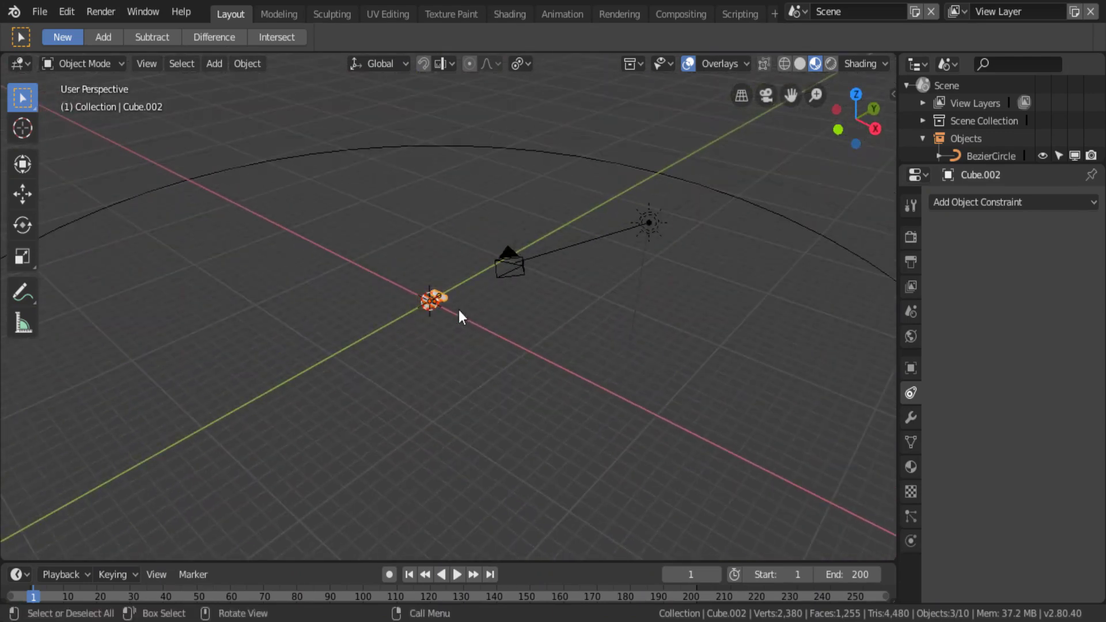
{"action": "scroll", "coordinate": [458, 310], "scroll_direction": "down", "scroll_amount": 2}
- Set the train's Follow Path forward axis to Z, then undo that change
{"action": "left_click", "coordinate": [153, 451]}
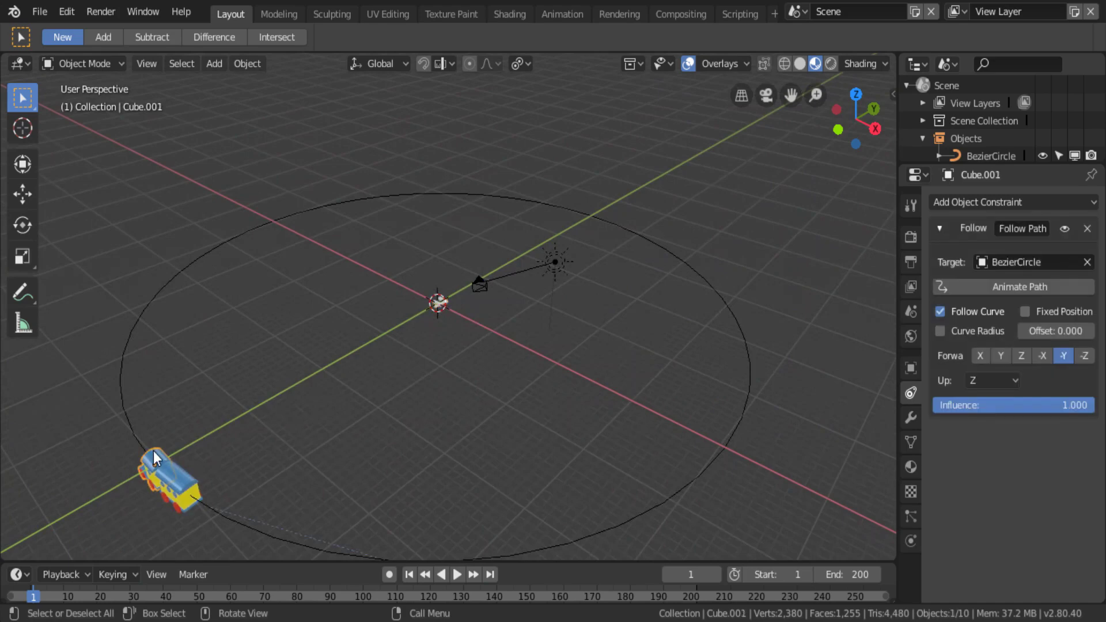
{"action": "left_click", "coordinate": [1022, 355]}
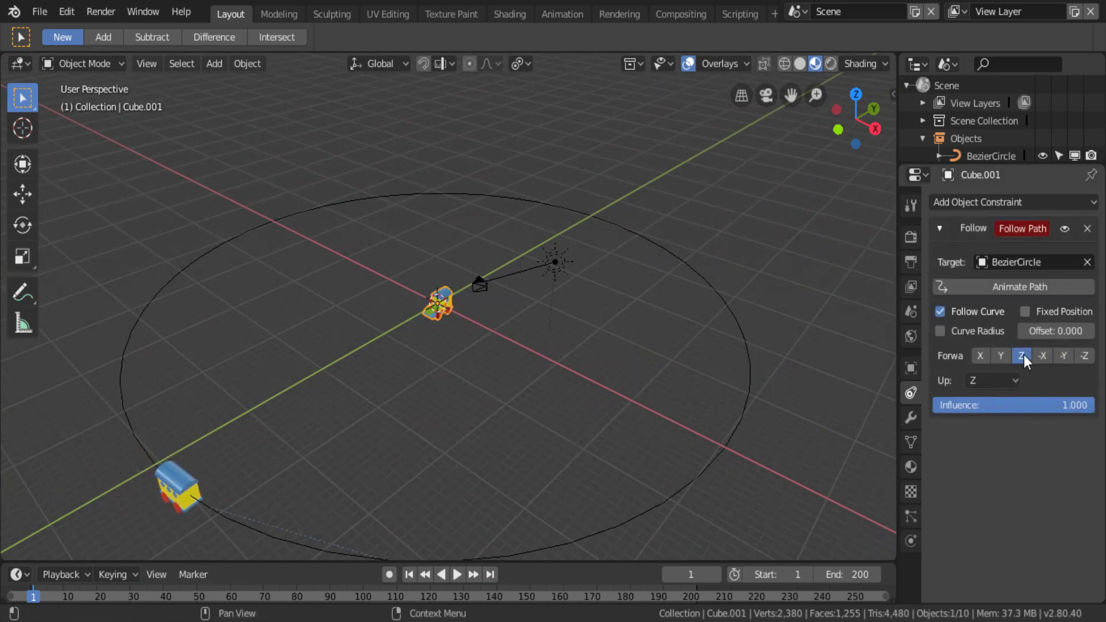
{"action": "scroll", "coordinate": [486, 335], "scroll_direction": "up", "scroll_amount": 2}
{"action": "scroll", "coordinate": [486, 336], "scroll_direction": "up", "scroll_amount": 2}
{"action": "scroll", "coordinate": [473, 329], "scroll_direction": "up", "scroll_amount": 2}
{"action": "mouse_move", "coordinate": [466, 329]}
{"action": "middle_mouse_down"}
{"action": "mouse_move", "coordinate": [530, 301]}
{"action": "mouse_move", "coordinate": [691, 266]}
{"action": "mouse_move", "coordinate": [537, 328]}
{"action": "mouse_move", "coordinate": [448, 295]}
{"action": "middle_mouse_up"}
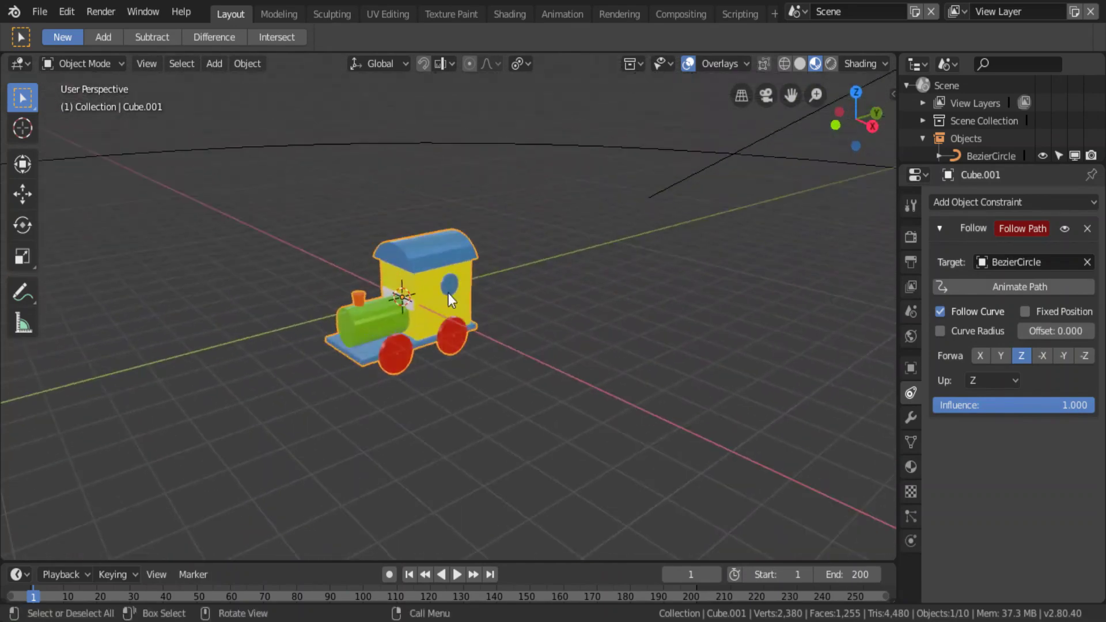
{"action": "scroll", "coordinate": [445, 291], "scroll_direction": "up", "scroll_amount": 2}
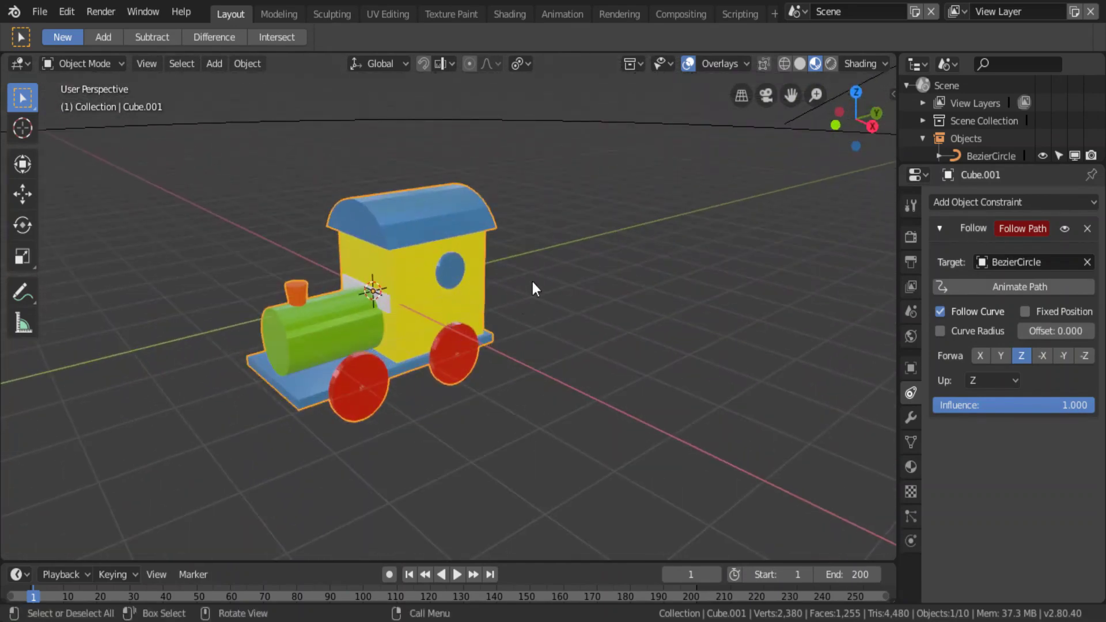
{"action": "key", "text": "ctrl+z"}
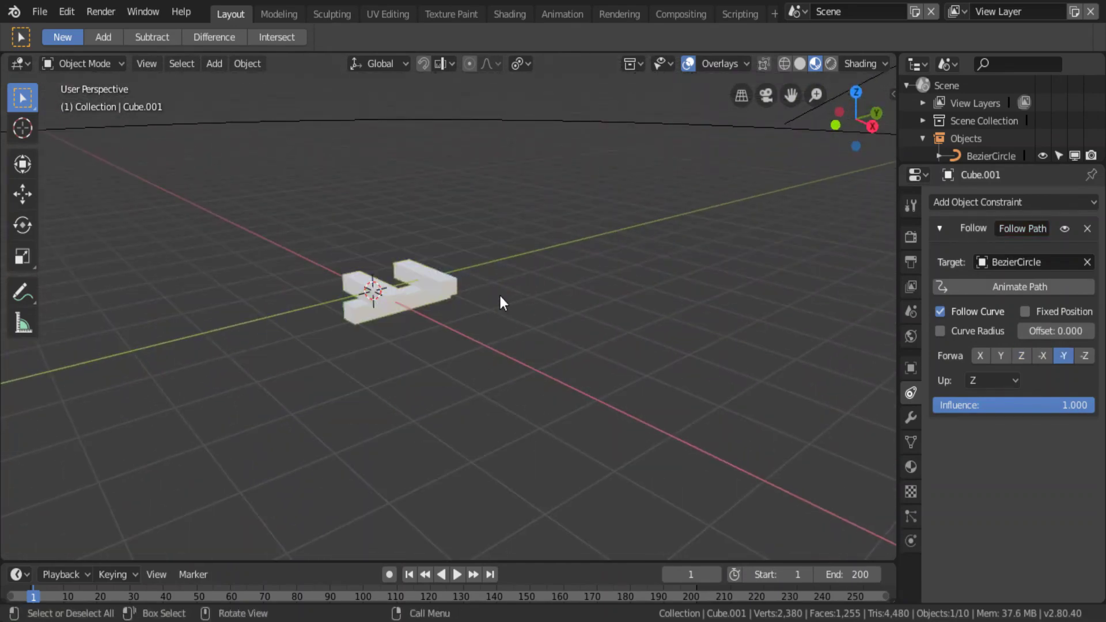
- Select the three white track pieces and join them with Ctrl+J into Cube.003
{"action": "left_click", "coordinate": [426, 280]}
{"action": "middle_click_drag", "start_coordinate": [426, 279], "coordinate": [451, 369]}
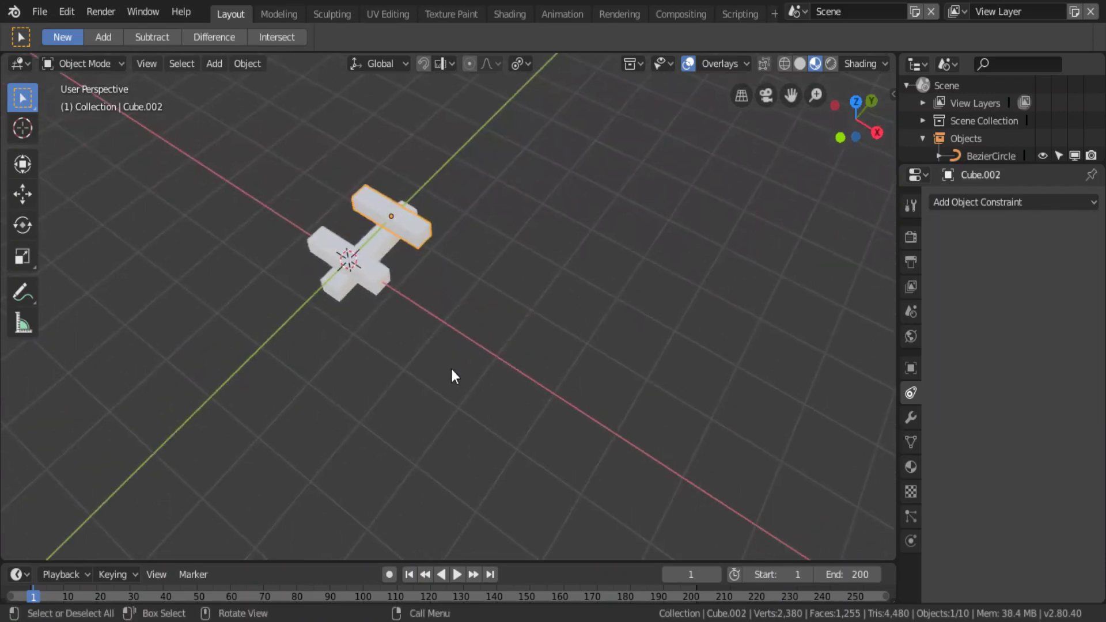
{"action": "left_click", "coordinate": [372, 269], "text": "shift"}
{"action": "left_click", "coordinate": [377, 248], "text": "shift"}
{"action": "mouse_move", "coordinate": [376, 248]}
{"action": "middle_mouse_down"}
{"action": "mouse_move", "coordinate": [417, 269]}
{"action": "mouse_move", "coordinate": [462, 264]}
{"action": "middle_mouse_up"}
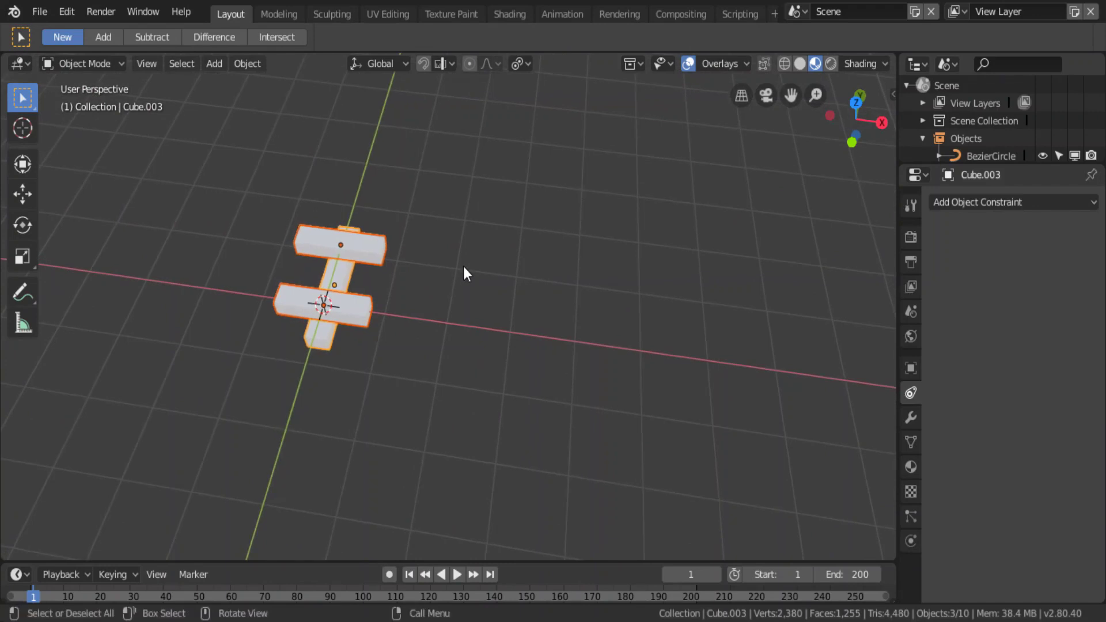
{"action": "key", "text": "ctrl+j"}
{"action": "middle_click_drag", "start_coordinate": [458, 267], "coordinate": [395, 230]}
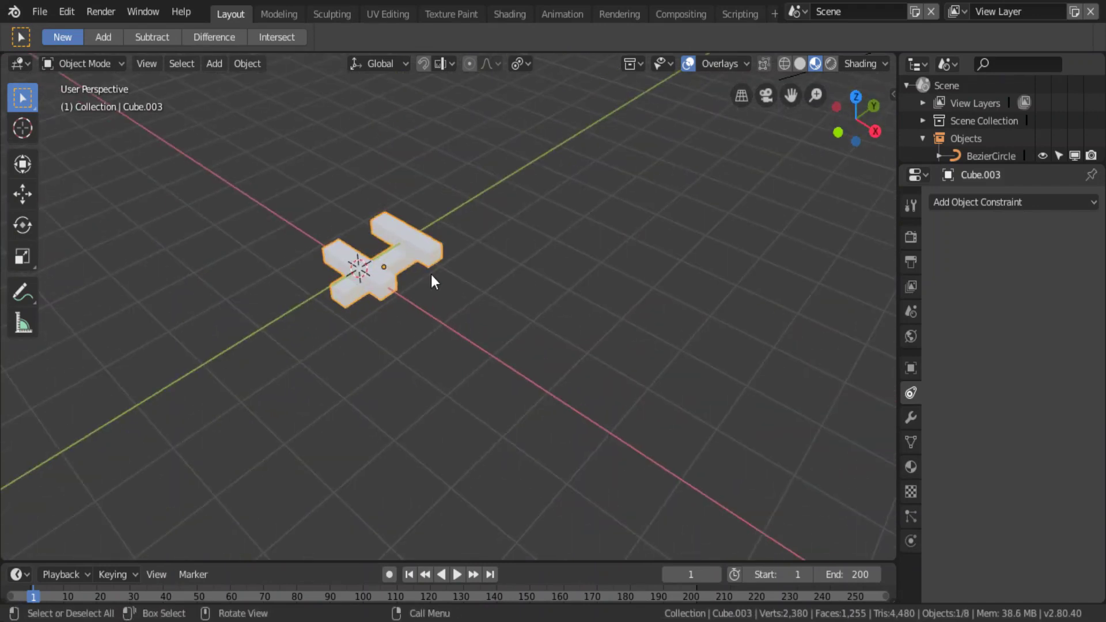
{"action": "key", "text": "shift+s"}
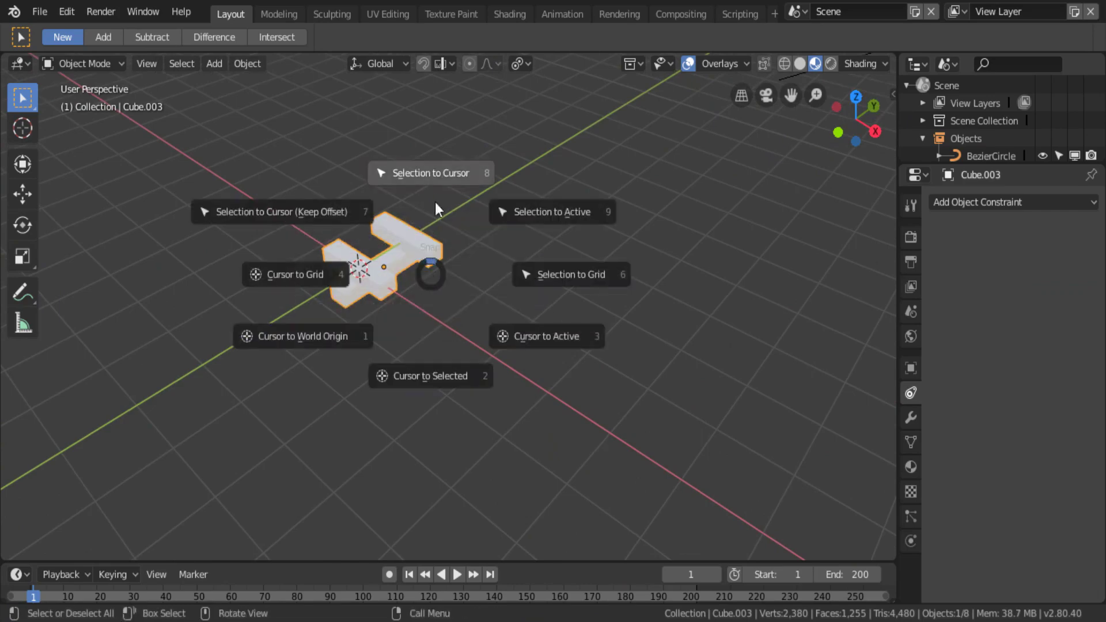
- Snap the joined track piece to the 3D cursor
{"action": "left_click", "coordinate": [432, 173]}
{"action": "middle_click_drag", "start_coordinate": [430, 172], "coordinate": [331, 286]}
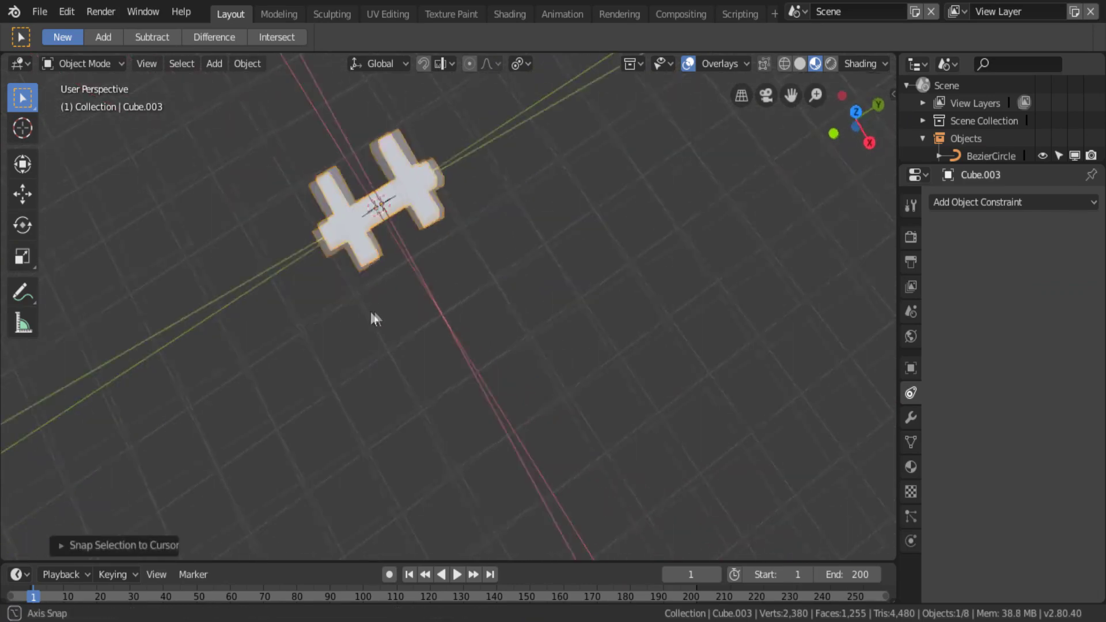
{"action": "mouse_move", "coordinate": [447, 244]}
{"action": "middle_mouse_down"}
{"action": "mouse_move", "coordinate": [489, 375]}
{"action": "mouse_move", "coordinate": [464, 340]}
{"action": "mouse_move", "coordinate": [470, 226]}
{"action": "mouse_move", "coordinate": [516, 238]}
{"action": "mouse_move", "coordinate": [534, 316]}
{"action": "mouse_move", "coordinate": [633, 280]}
{"action": "mouse_move", "coordinate": [633, 301]}
{"action": "middle_mouse_up"}
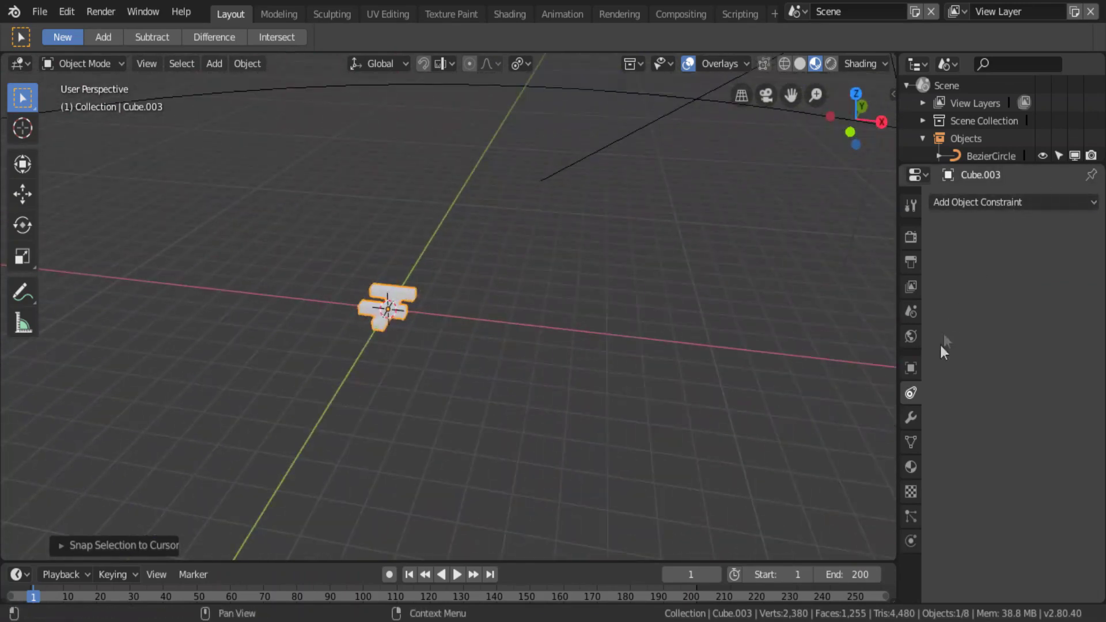
- Add an Array modifier with relative offset X 0 and Y 1
{"action": "left_click", "coordinate": [914, 421]}
{"action": "left_click", "coordinate": [998, 197]}
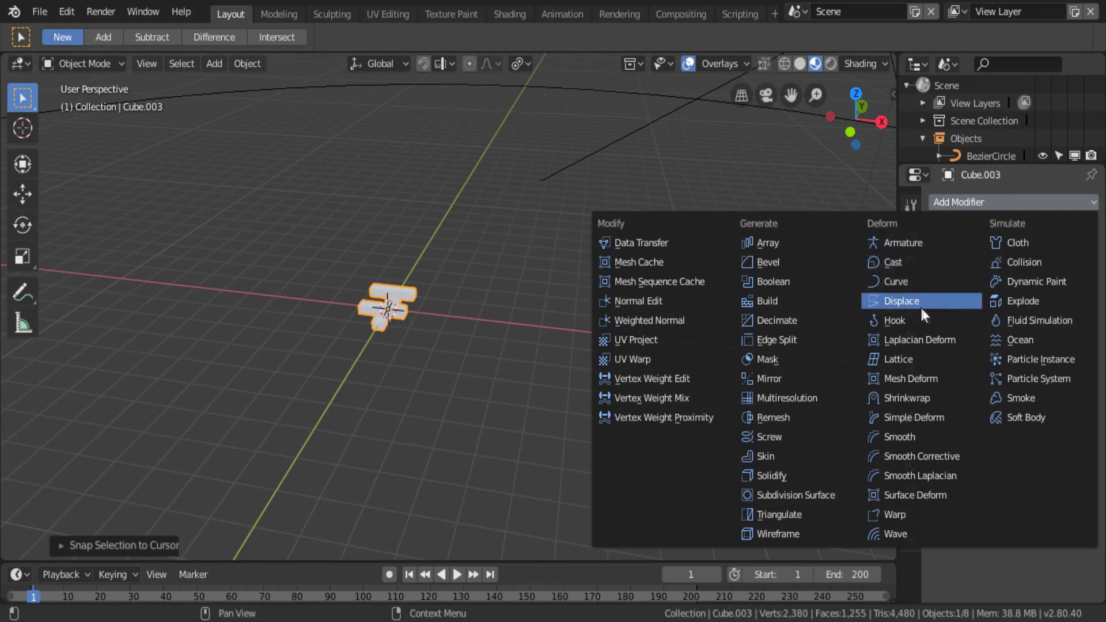
{"action": "left_click", "coordinate": [769, 246]}
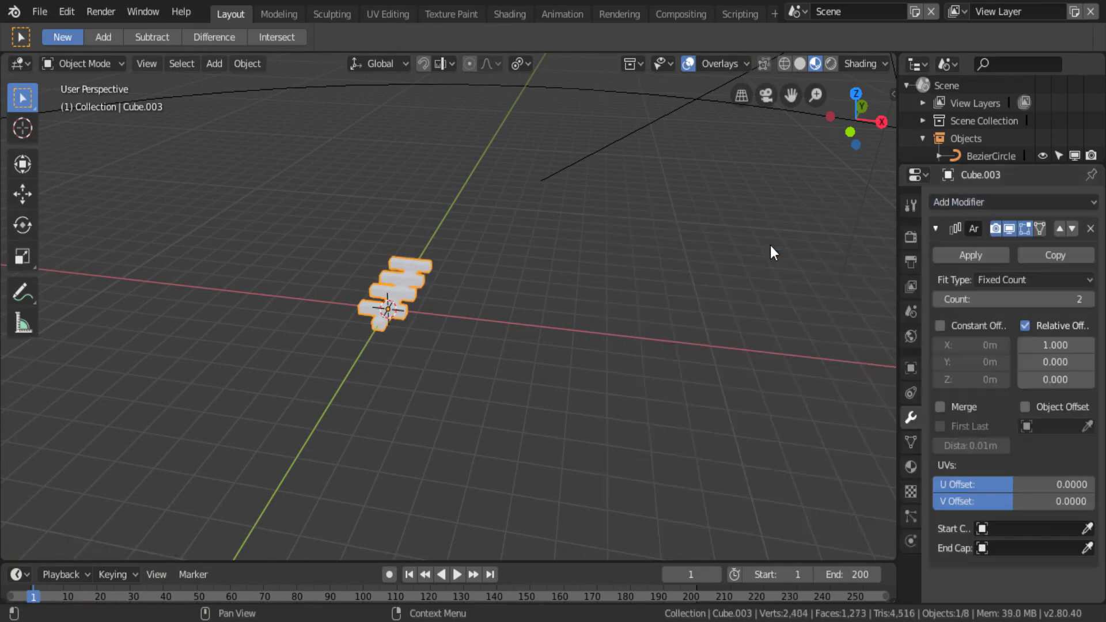
{"action": "double_click", "coordinate": [1055, 345]}
{"action": "type", "text": "0"}
{"action": "key", "text": "Return"}
{"action": "double_click", "coordinate": [1062, 362]}
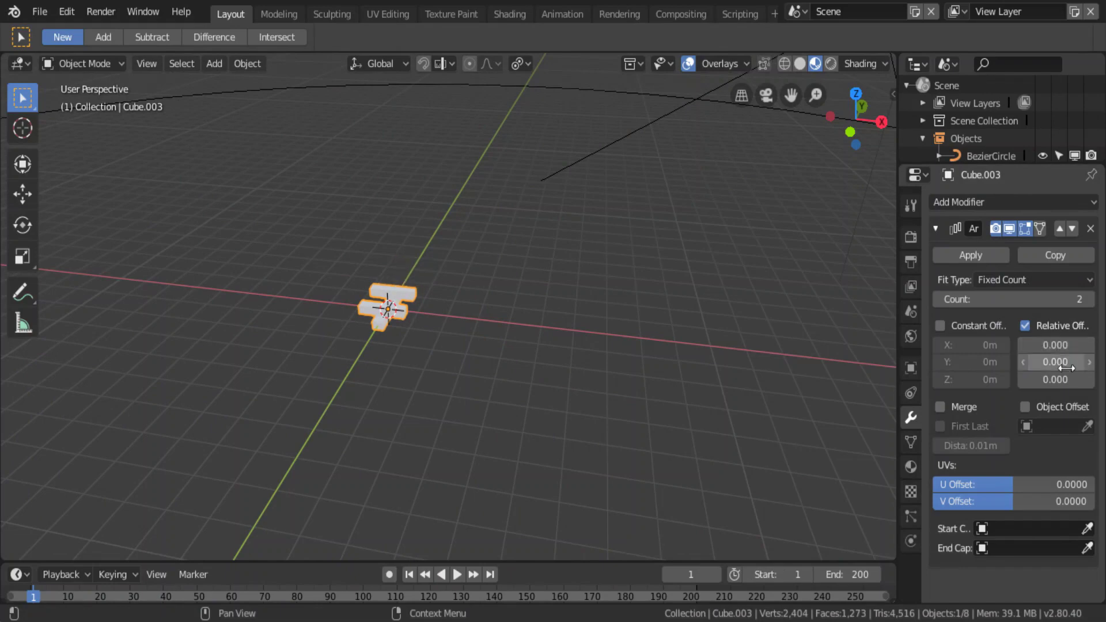
{"action": "type", "text": "0.0"}
{"action": "key", "text": "BackSpace"}
{"action": "key", "text": "BackSpace"}
{"action": "key", "text": "BackSpace"}
{"action": "type", "text": "1"}
{"action": "key", "text": "Return"}
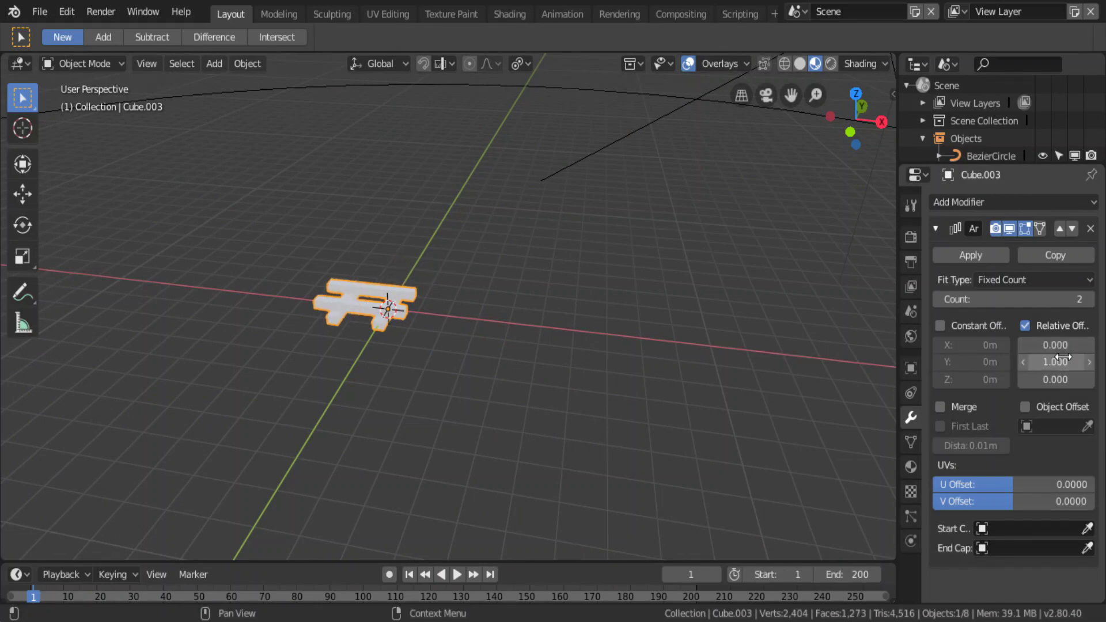
- Set the Array count to 200 copies
{"action": "middle_click_drag", "start_coordinate": [739, 322], "coordinate": [847, 385]}
{"action": "double_click", "coordinate": [1005, 301]}
{"action": "type", "text": "00"}
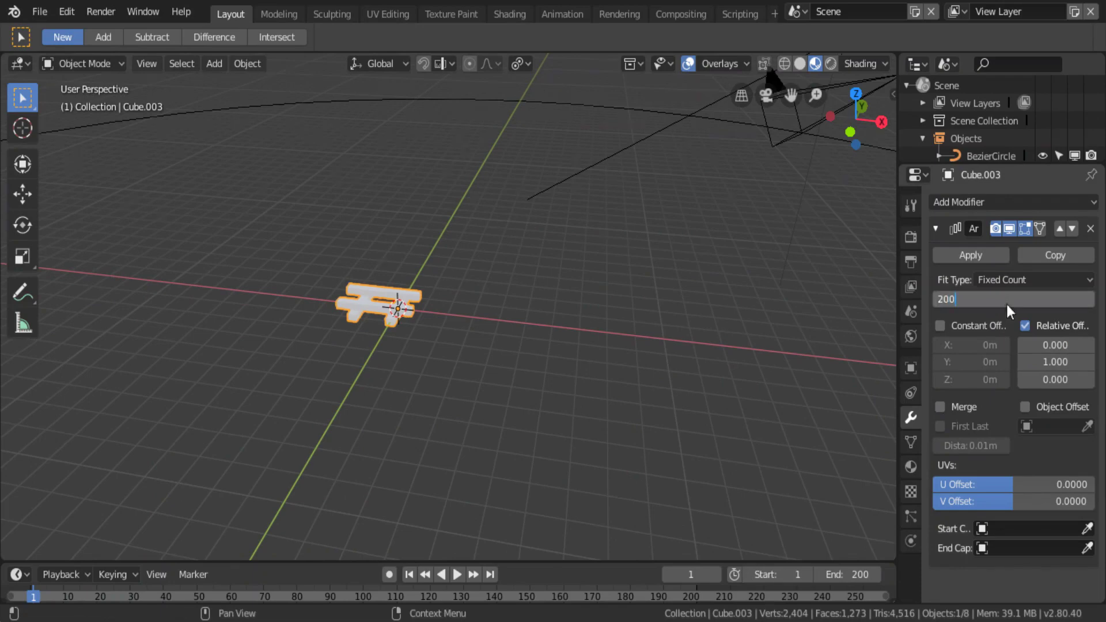
{"action": "key", "text": "Return"}
{"action": "scroll", "coordinate": [613, 350], "scroll_direction": "down", "scroll_amount": 3}
{"action": "scroll", "coordinate": [612, 351], "scroll_direction": "down", "scroll_amount": 2}
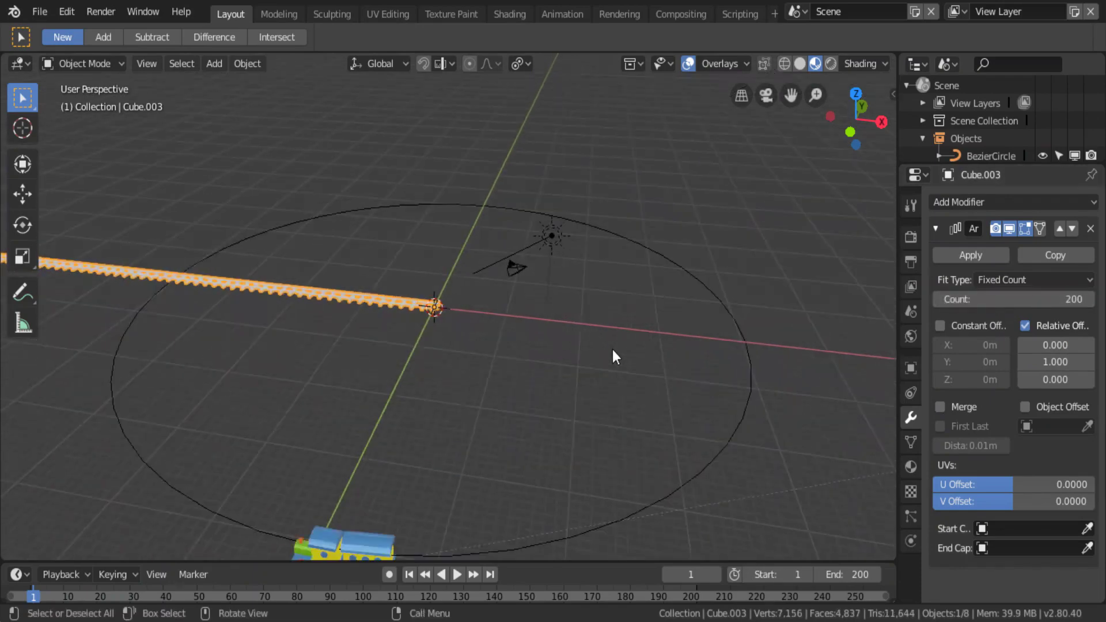
{"action": "middle_click_drag", "start_coordinate": [613, 350], "coordinate": [596, 381]}
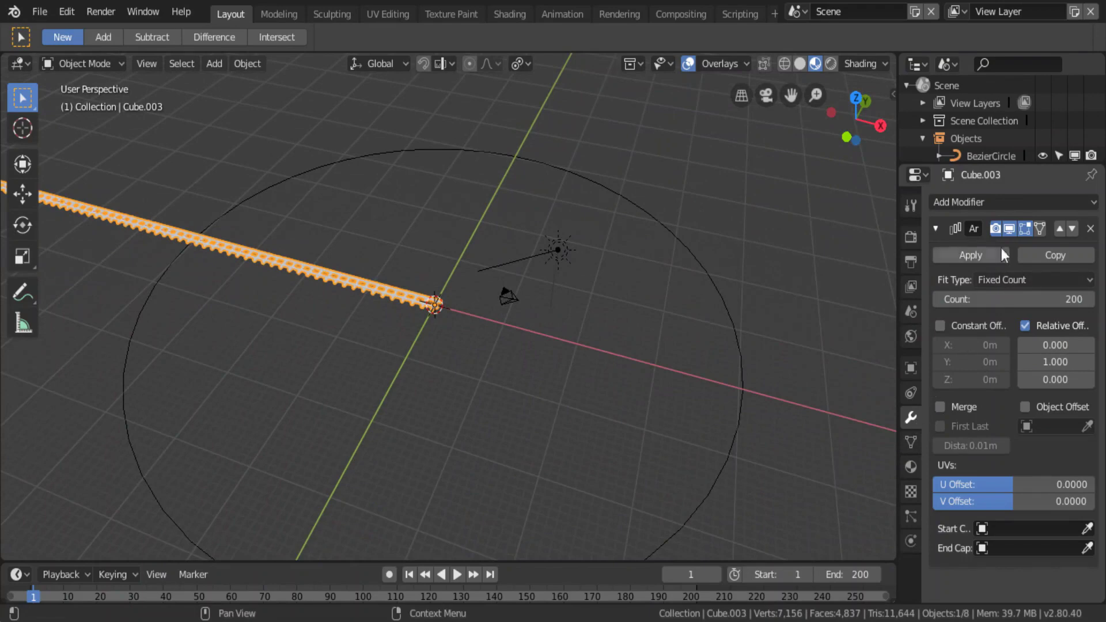
- Add a Curve modifier that deforms the track along BezierCircle
{"action": "left_click", "coordinate": [939, 226]}
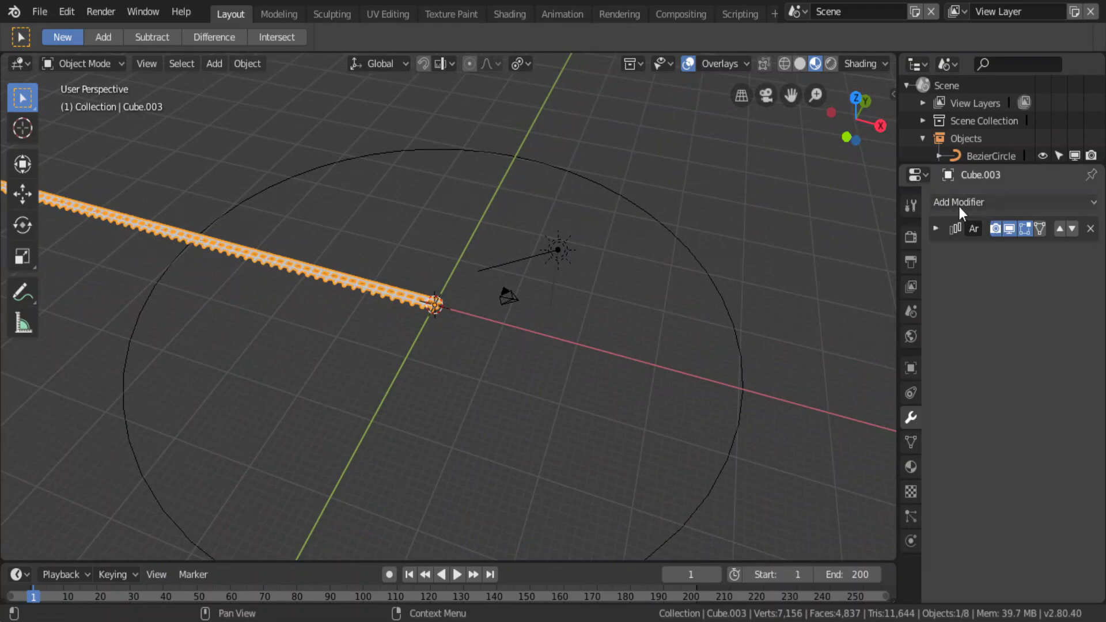
{"action": "left_click", "coordinate": [958, 205]}
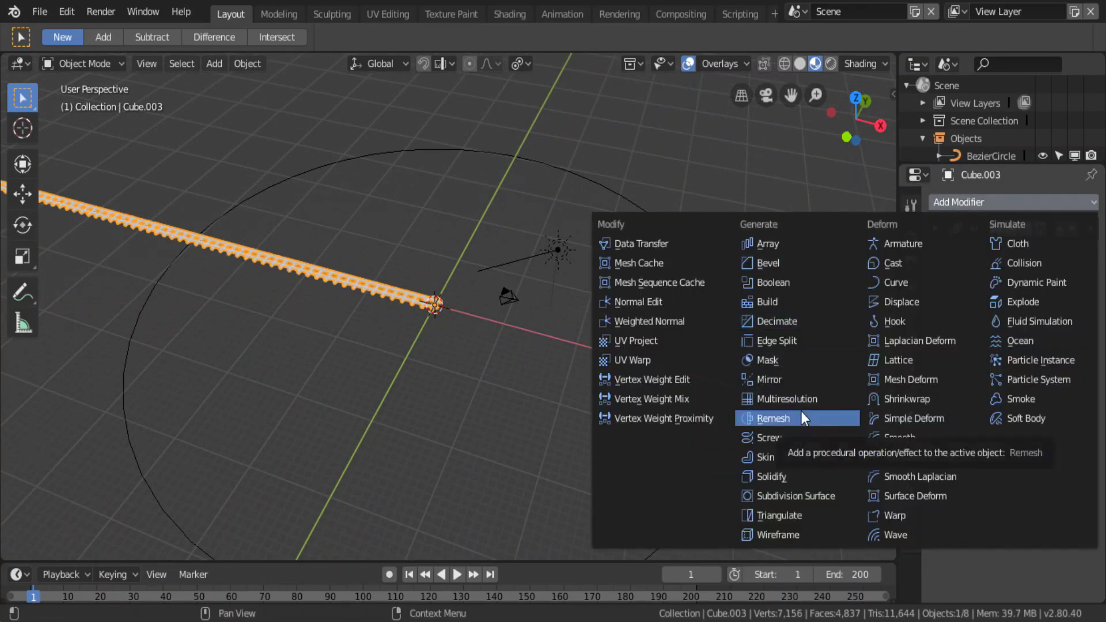
{"action": "left_click", "coordinate": [890, 282]}
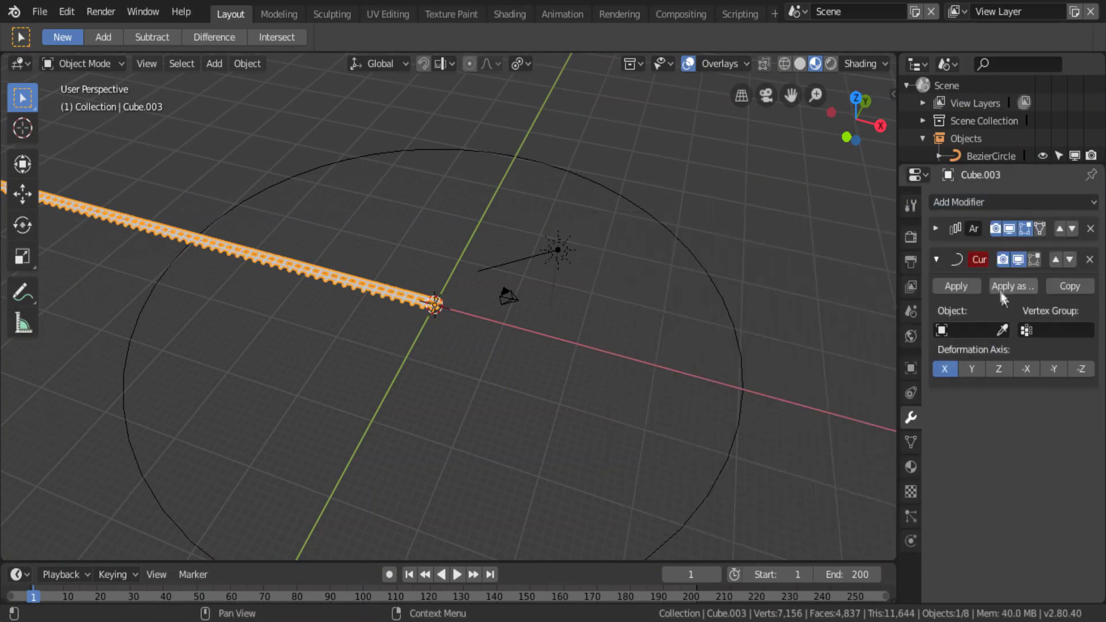
{"action": "left_click", "coordinate": [946, 330]}
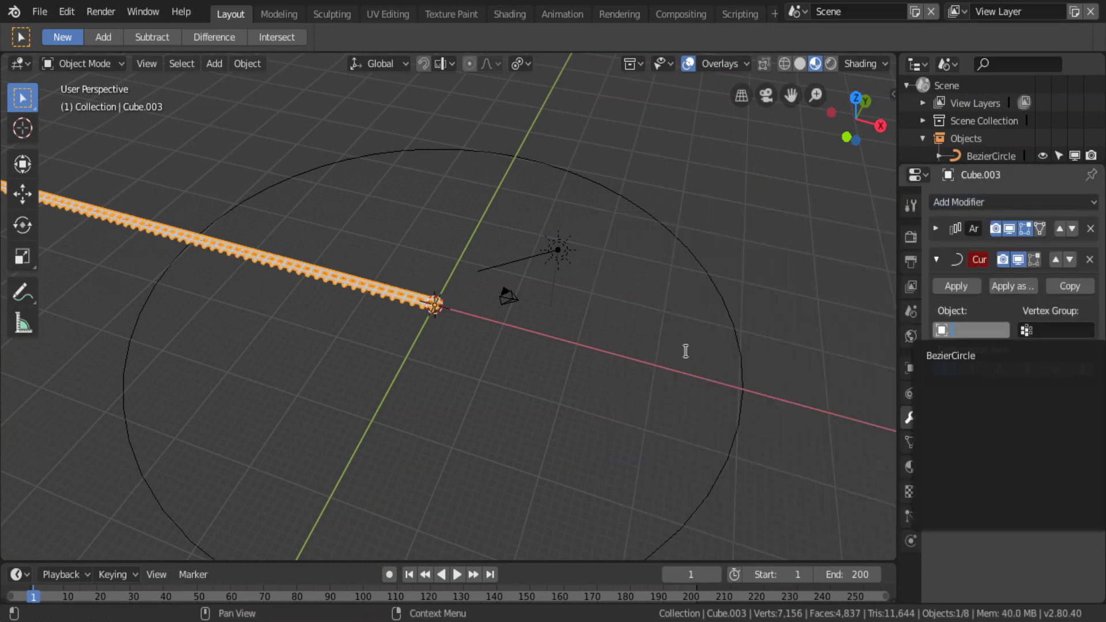
{"action": "left_click", "coordinate": [950, 355]}
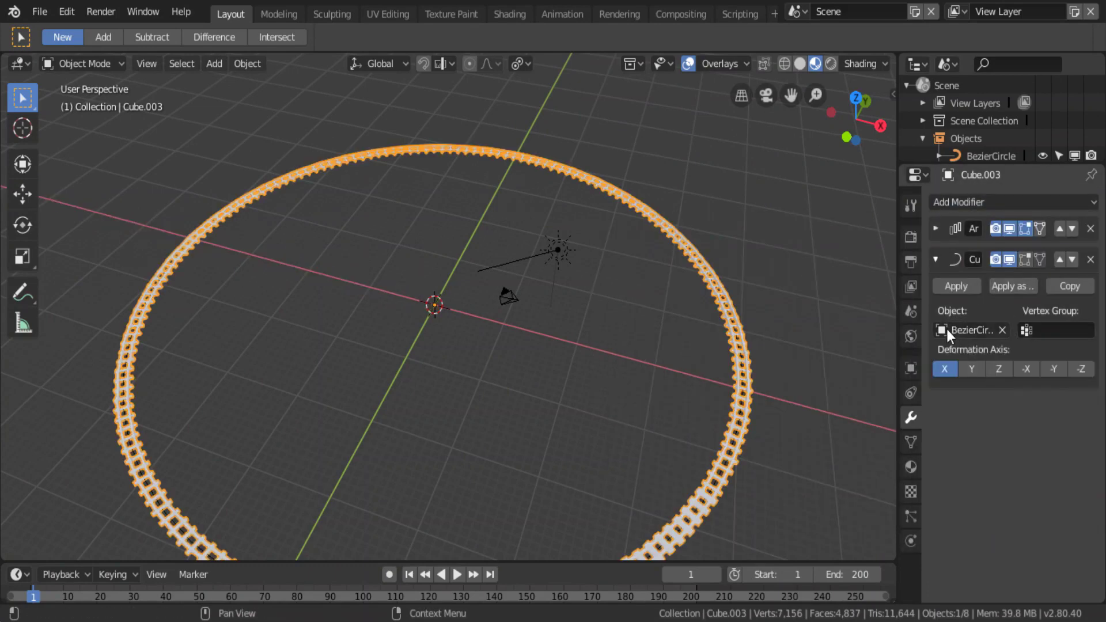
{"action": "scroll", "coordinate": [628, 351], "scroll_direction": "down", "scroll_amount": 2}
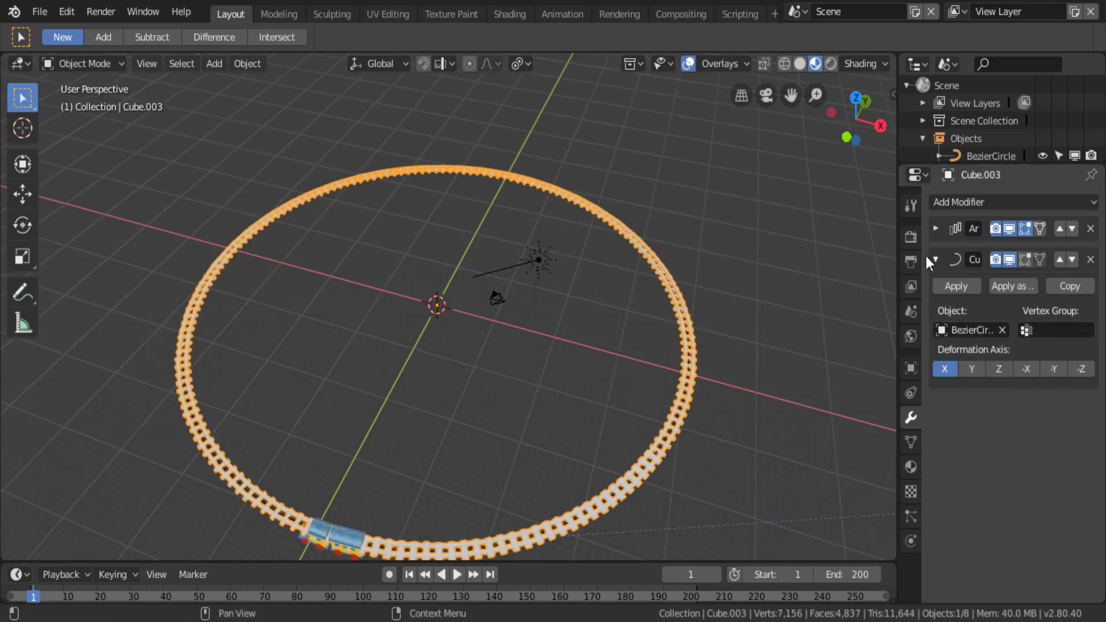
- Tune the Array count to 167 so the track closes into a ring
{"action": "left_click", "coordinate": [935, 228]}
{"action": "left_click_drag", "start_coordinate": [1013, 299], "coordinate": [968, 299]}
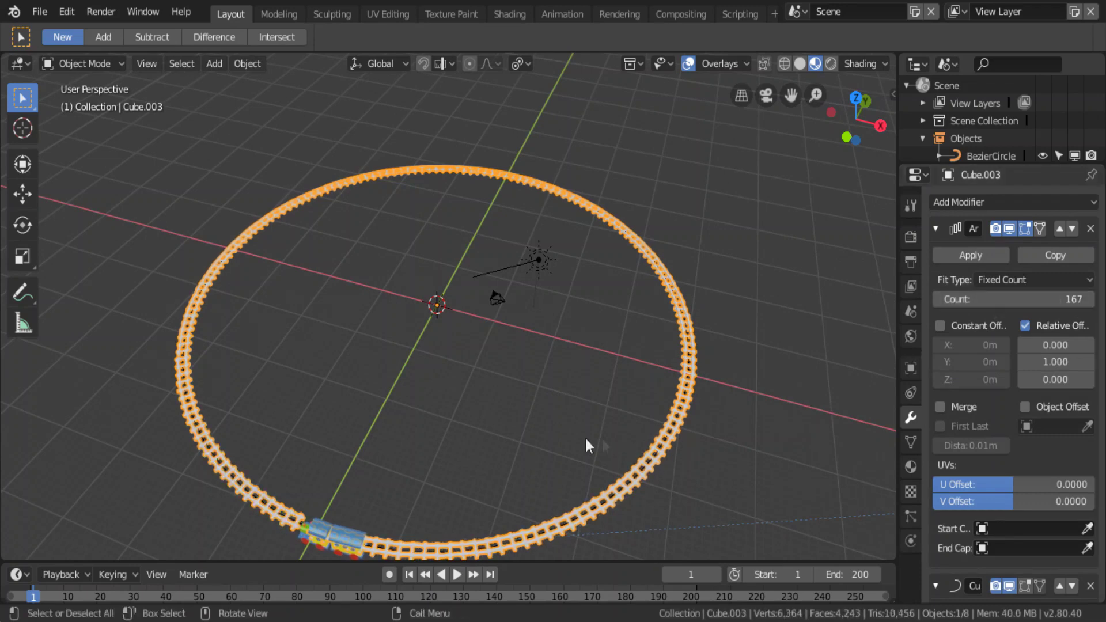
{"action": "middle_click_drag", "start_coordinate": [585, 437], "coordinate": [628, 395]}
{"action": "scroll", "coordinate": [478, 469], "scroll_direction": "up", "scroll_amount": 3}
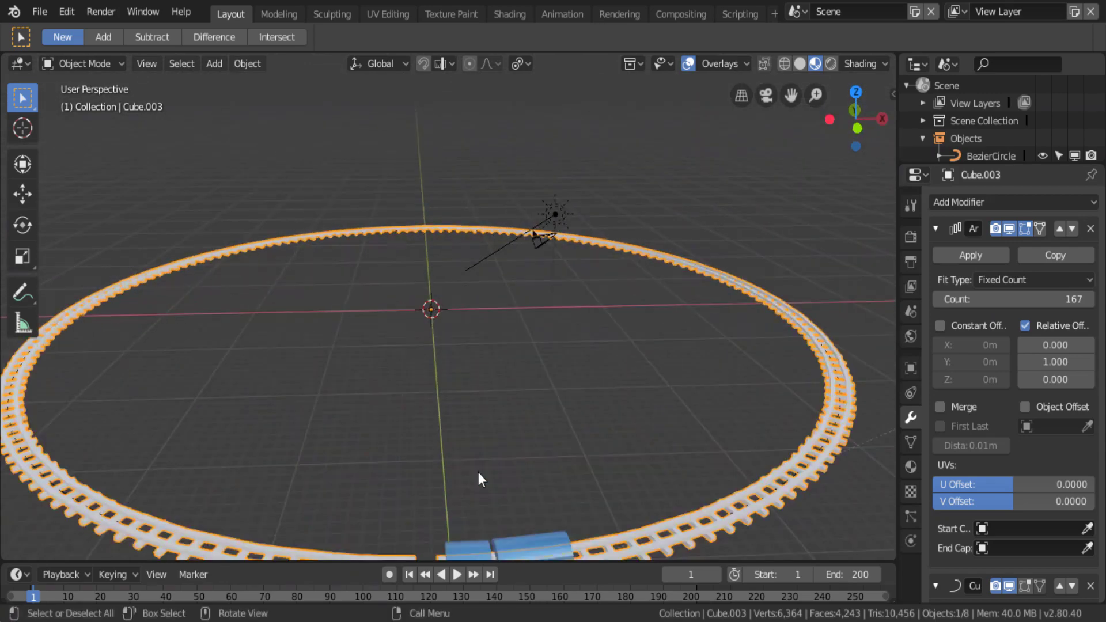
{"action": "scroll", "coordinate": [478, 472], "scroll_direction": "down", "scroll_amount": 2}
{"action": "middle_click_drag", "start_coordinate": [479, 482], "coordinate": [492, 497]}
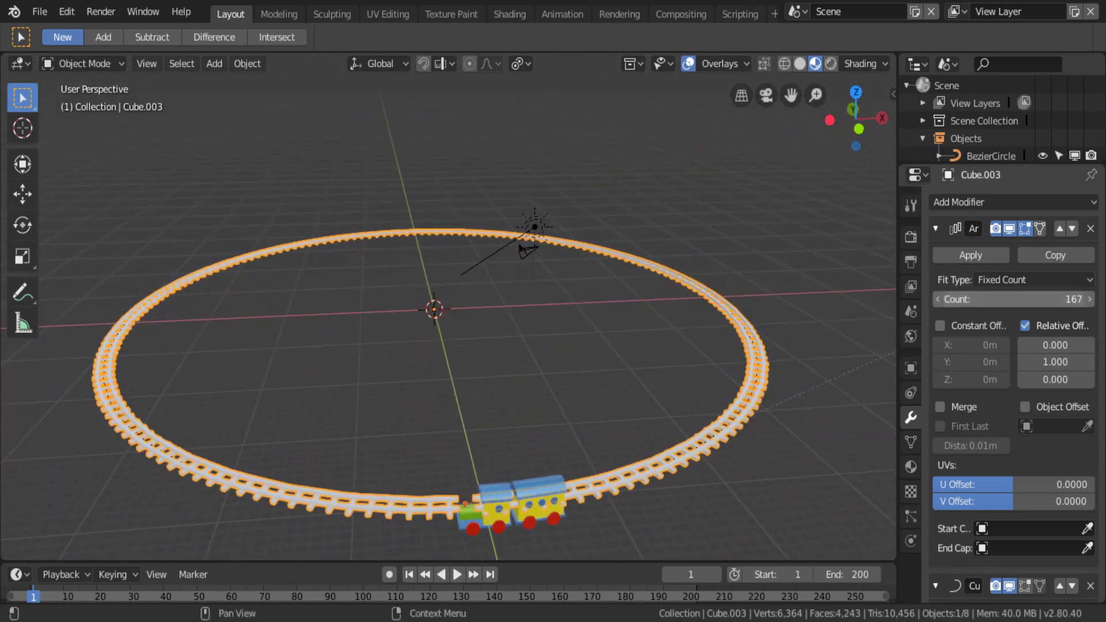
{"action": "mouse_move", "coordinate": [1014, 299]}
{"action": "left_mouse_down"}
{"action": "mouse_move", "coordinate": [1031, 299]}
{"action": "mouse_move", "coordinate": [1020, 299]}
{"action": "left_mouse_up"}
{"action": "middle_click_drag", "start_coordinate": [597, 511], "coordinate": [627, 504]}
{"action": "scroll", "coordinate": [603, 486], "scroll_direction": "up", "scroll_amount": 5}
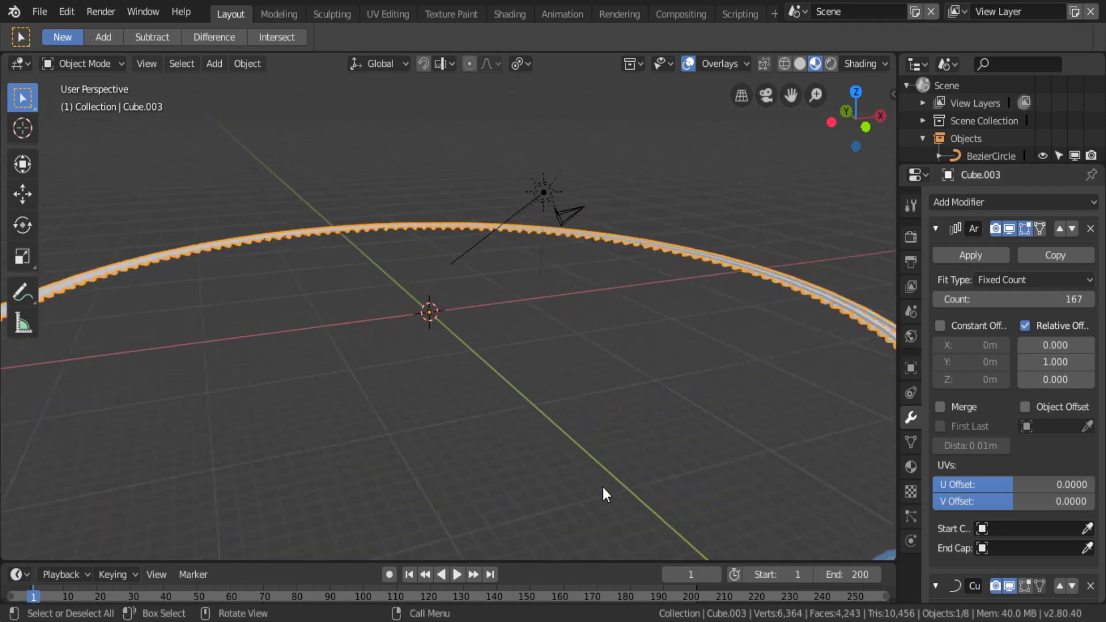
{"action": "scroll", "coordinate": [603, 487], "scroll_direction": "down", "scroll_amount": 4}
{"action": "left_click", "coordinate": [693, 513]}
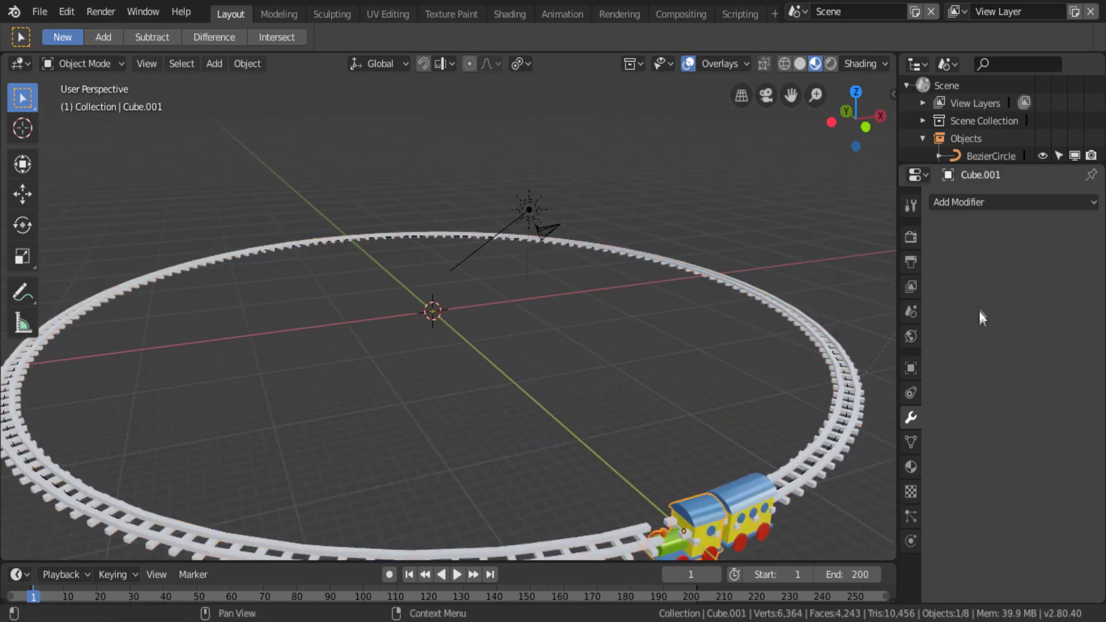
{"action": "left_click", "coordinate": [910, 395]}
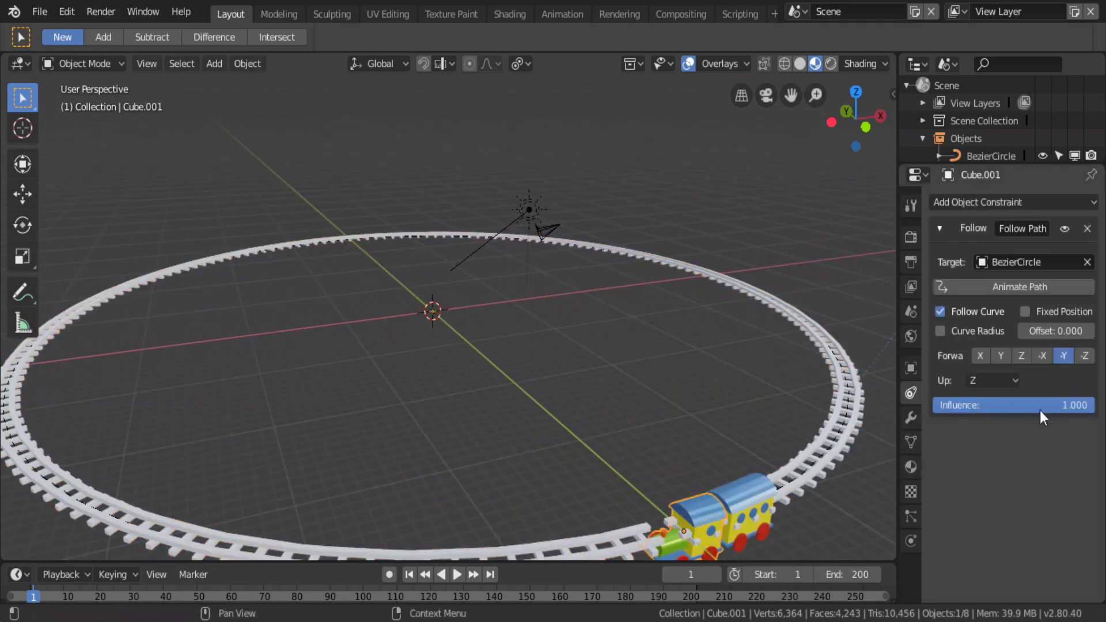
- Set the Follow Path forward axis to Z for the locomotive and rear car Cylinder.012
{"action": "left_click", "coordinate": [1022, 355]}
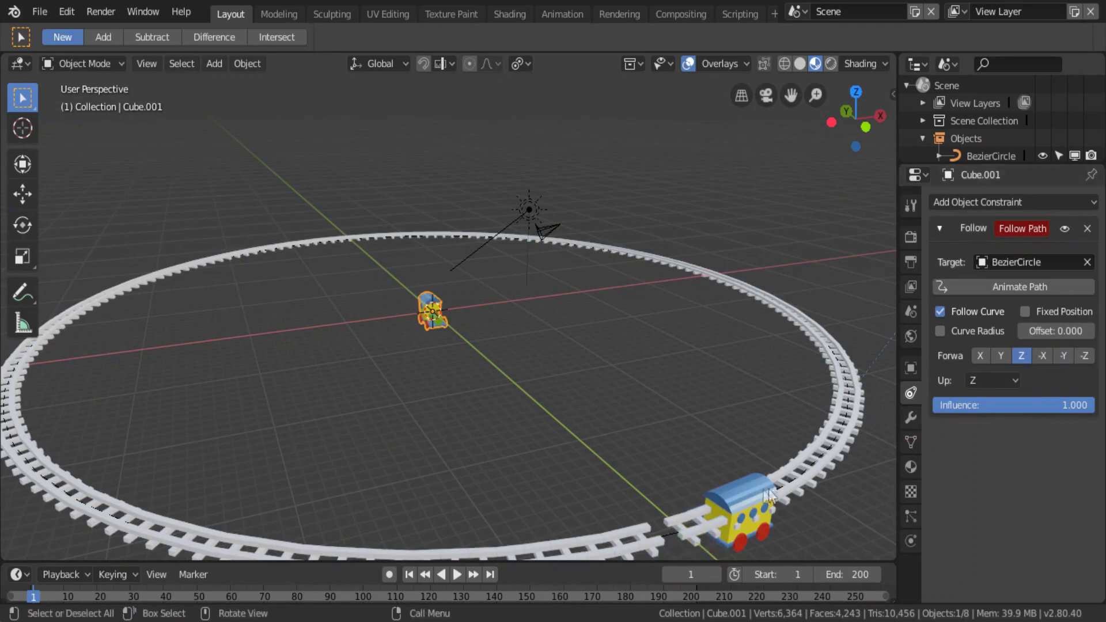
{"action": "left_click", "coordinate": [756, 490]}
{"action": "left_click", "coordinate": [1015, 357]}
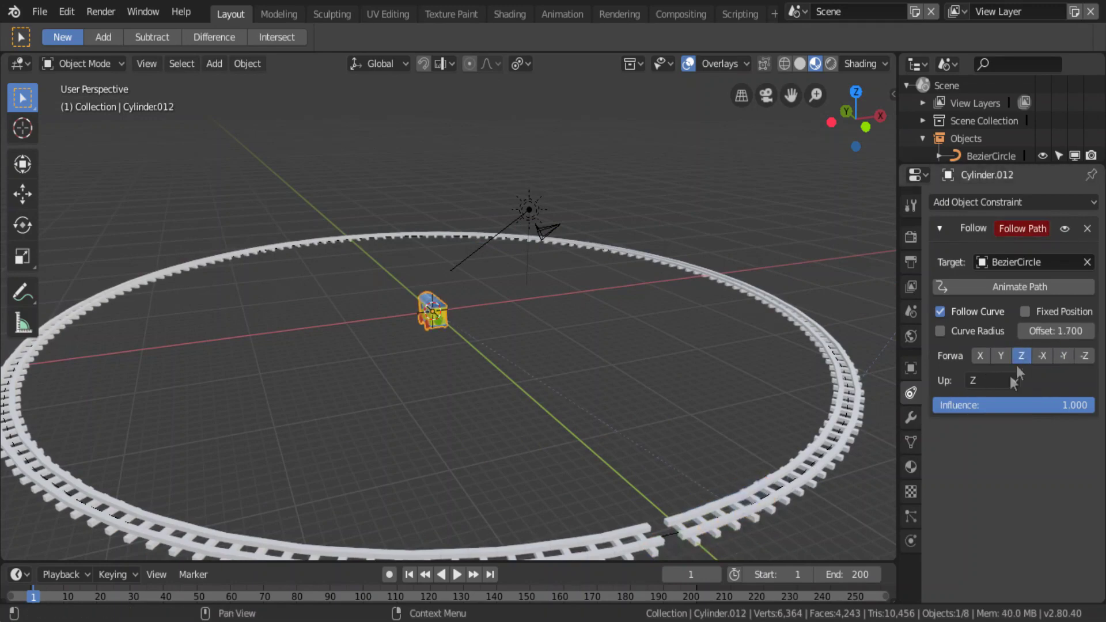
{"action": "middle_click_drag", "start_coordinate": [741, 492], "coordinate": [697, 506]}
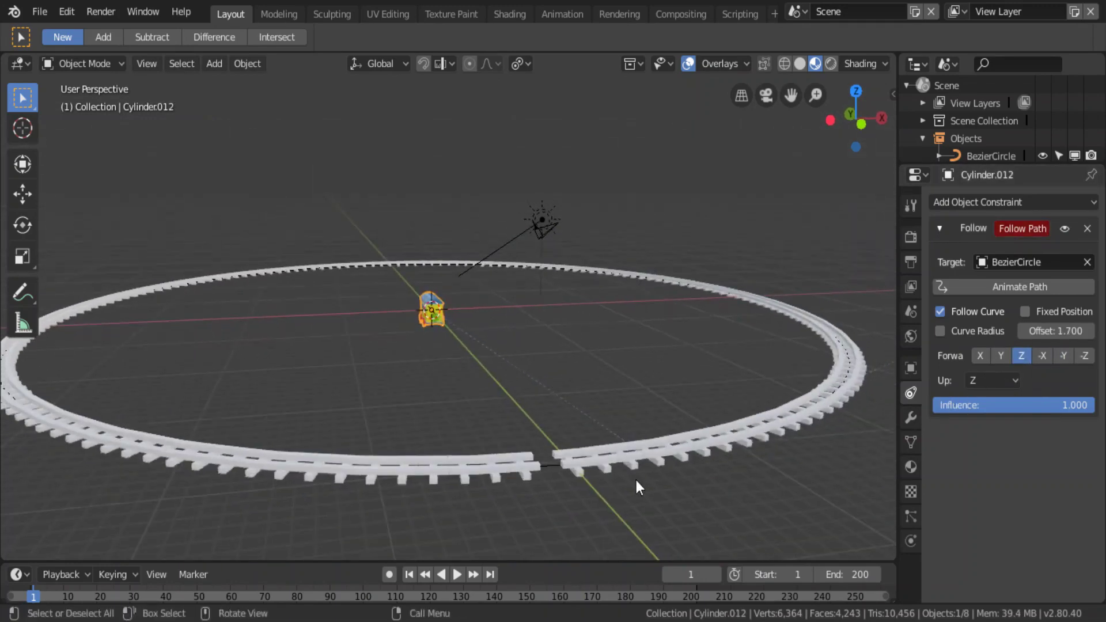
{"action": "scroll", "coordinate": [636, 479], "scroll_direction": "up", "scroll_amount": 3}
{"action": "scroll", "coordinate": [614, 479], "scroll_direction": "up", "scroll_amount": 3}
{"action": "mouse_move", "coordinate": [610, 468]}
{"action": "middle_mouse_down"}
{"action": "mouse_move", "coordinate": [602, 451]}
{"action": "mouse_move", "coordinate": [604, 461]}
{"action": "middle_mouse_up"}
{"action": "left_click", "coordinate": [527, 396]}
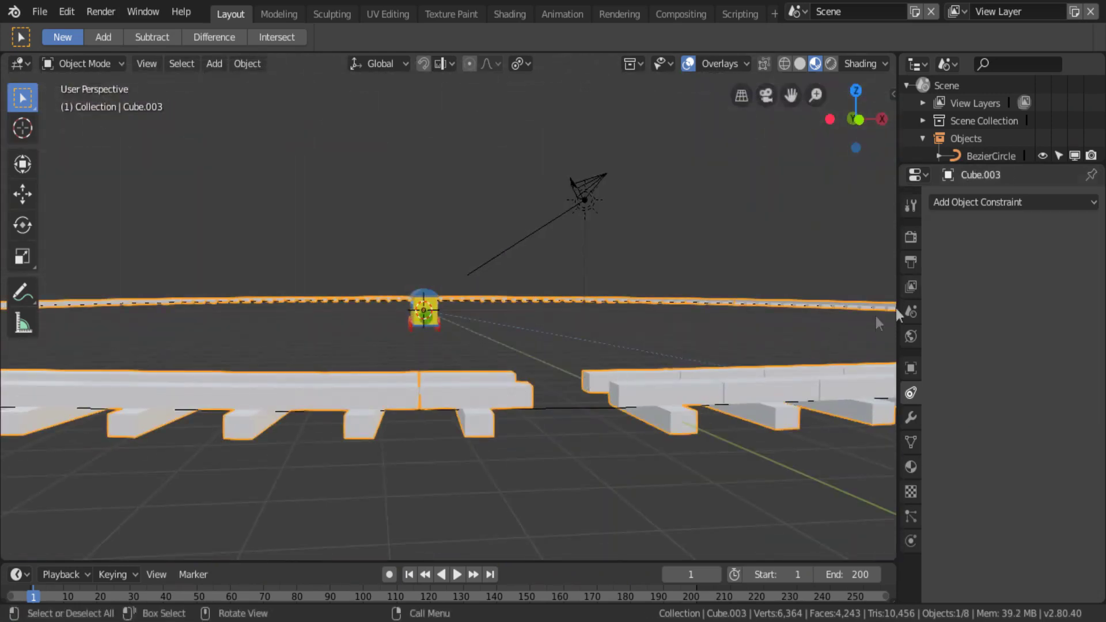
- Raise the track's Array count from 167 to 168, closing the gap in the ring
{"action": "left_click", "coordinate": [911, 415]}
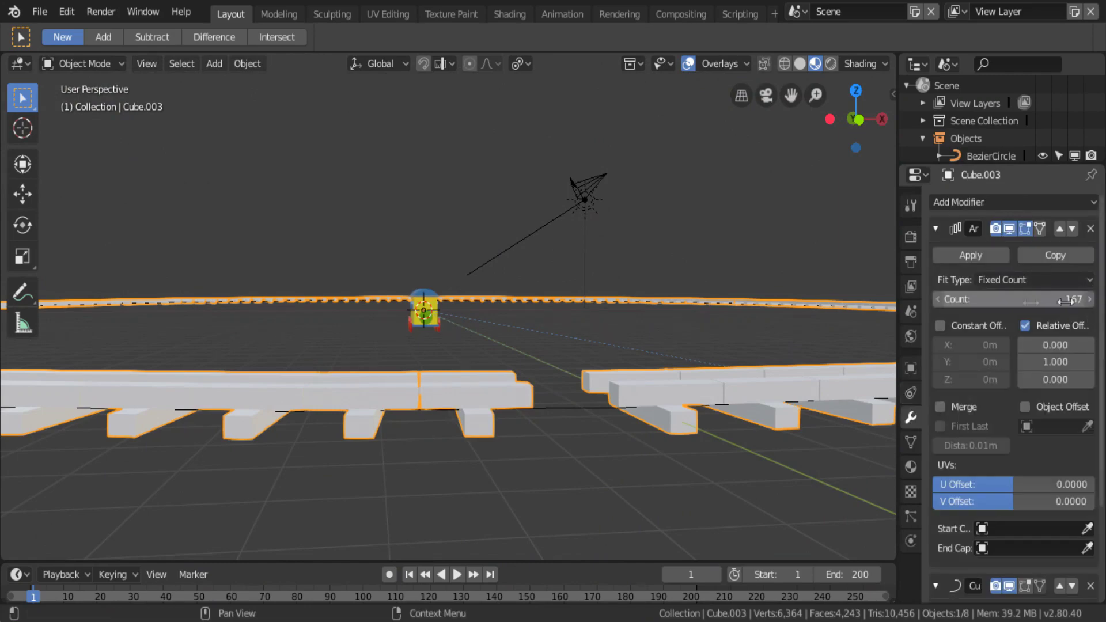
{"action": "left_click", "coordinate": [1087, 303]}
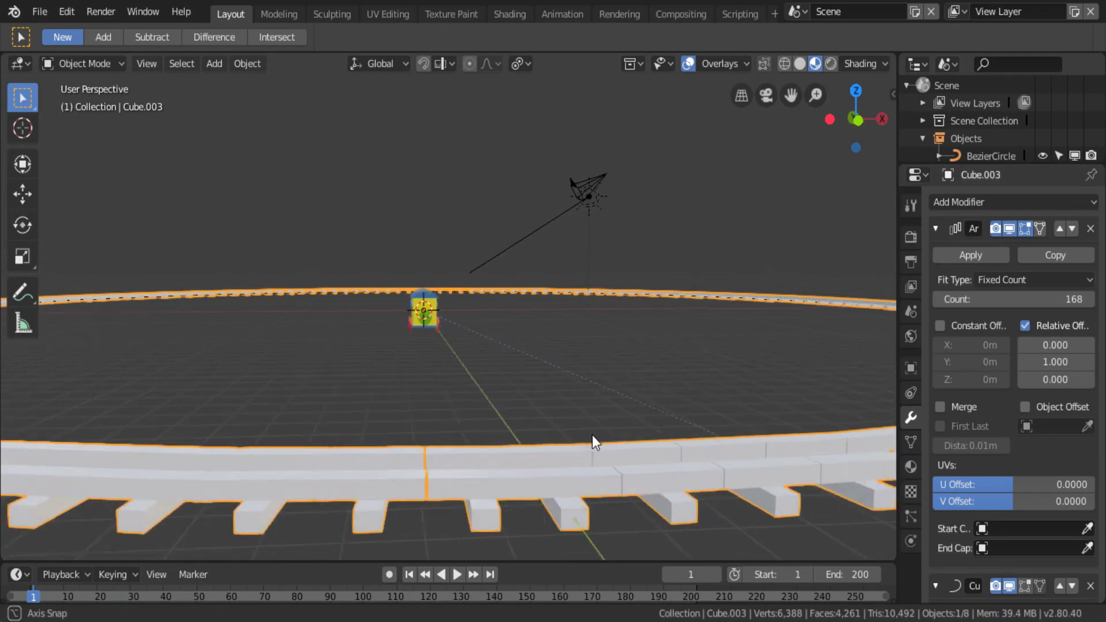
{"action": "scroll", "coordinate": [592, 435], "scroll_direction": "down", "scroll_amount": 4}
{"action": "middle_click_drag", "start_coordinate": [592, 435], "coordinate": [604, 443]}
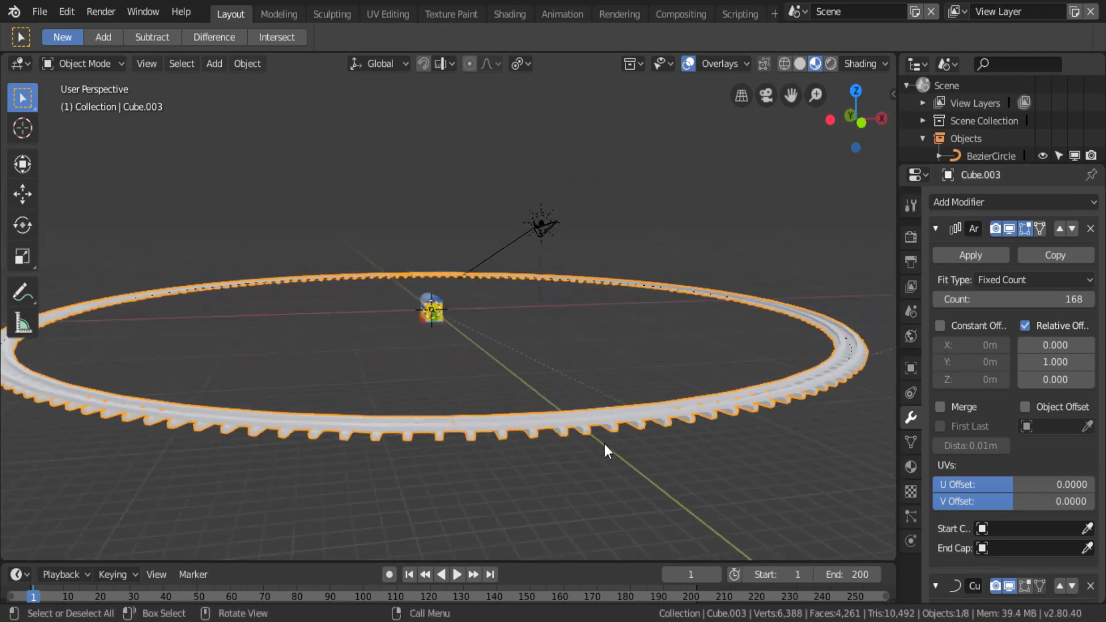
{"action": "middle_click_drag", "start_coordinate": [477, 301], "coordinate": [503, 314]}
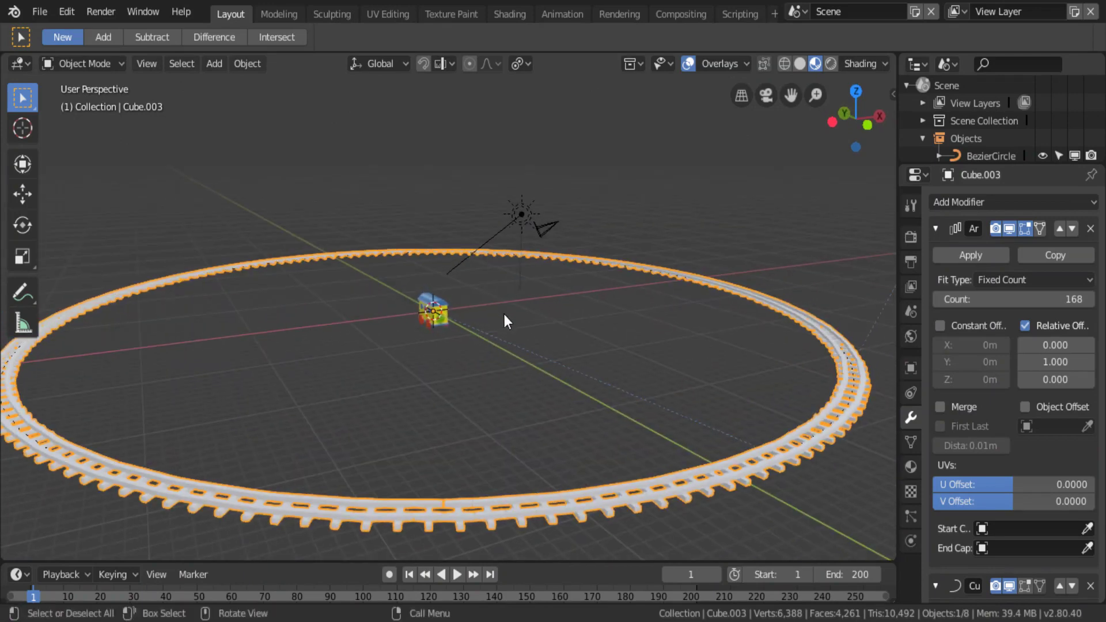
{"action": "left_click", "coordinate": [907, 400]}
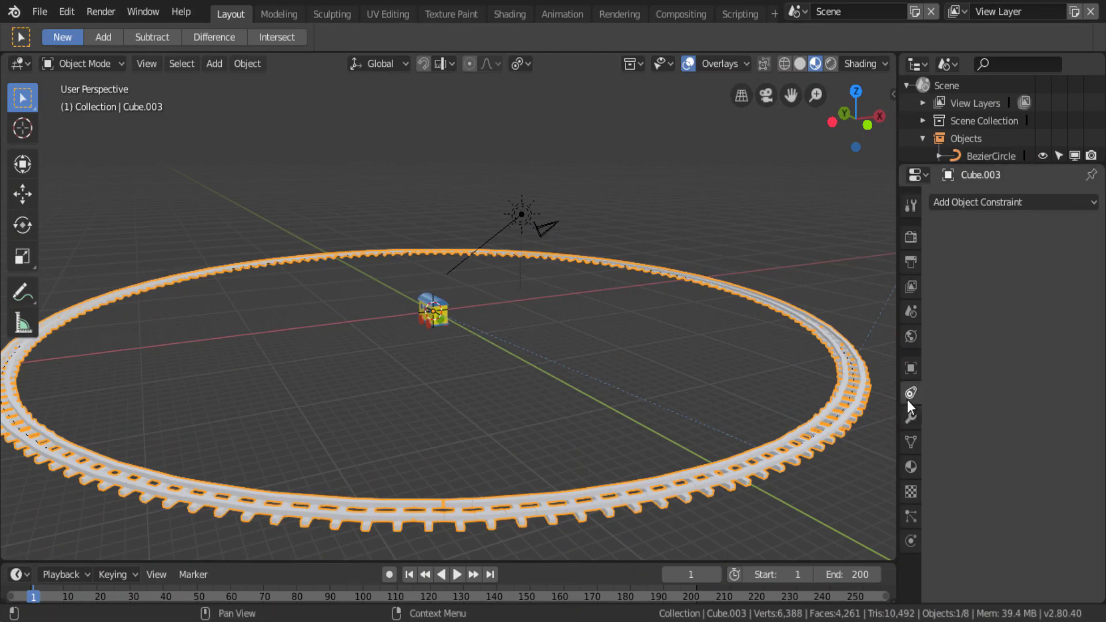
- Set the Follow Path forward axis to -Y on the locomotive and the carriage
{"action": "left_click", "coordinate": [441, 312]}
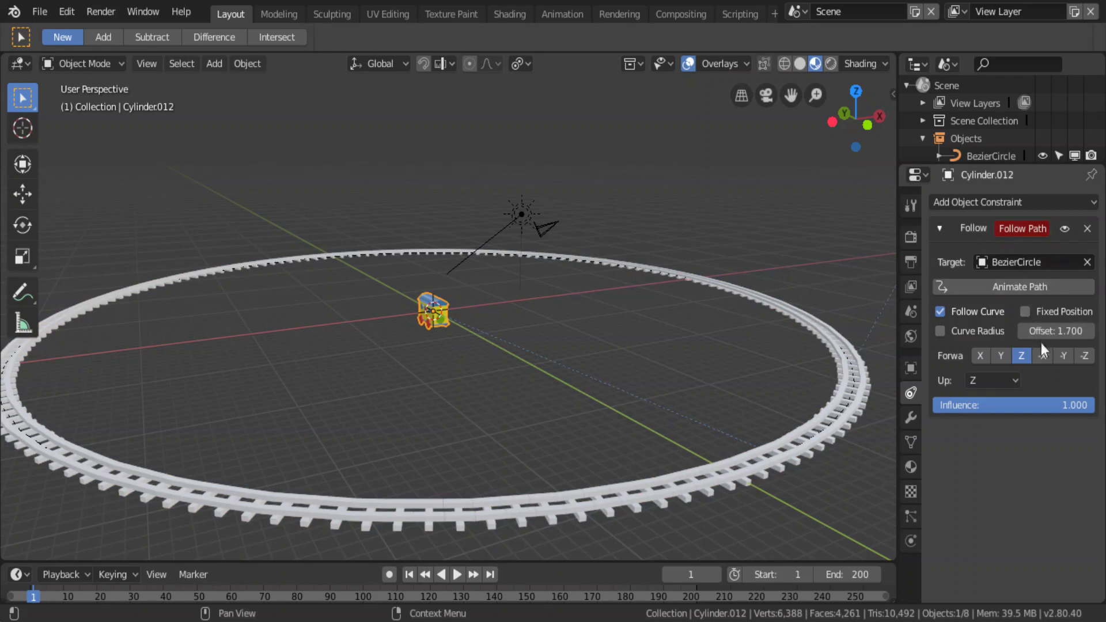
{"action": "left_click", "coordinate": [1063, 355]}
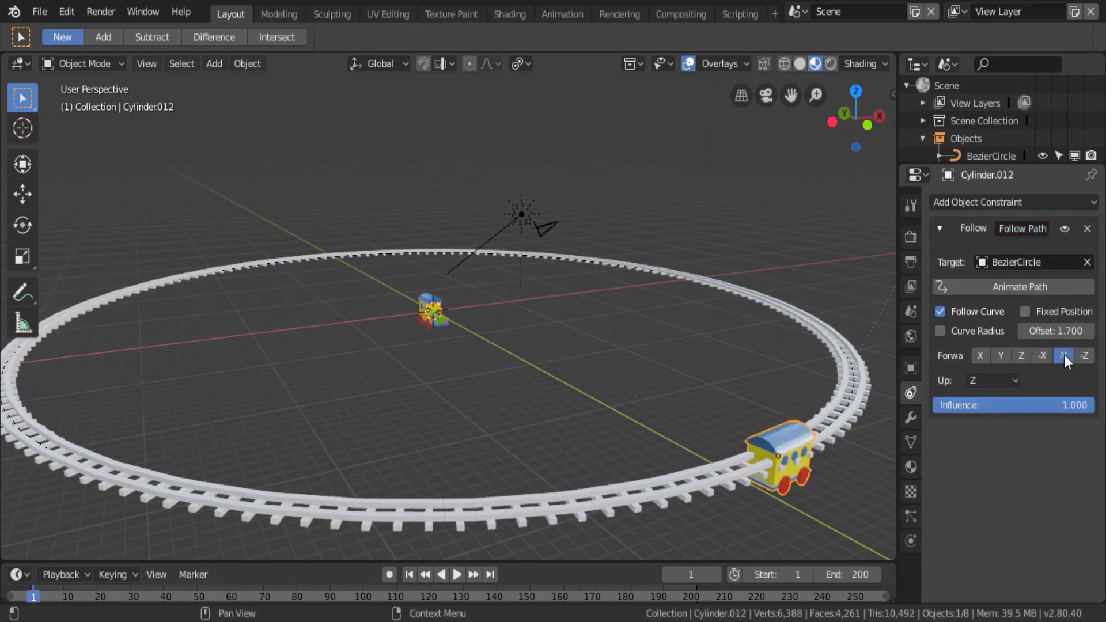
{"action": "left_click", "coordinate": [436, 299]}
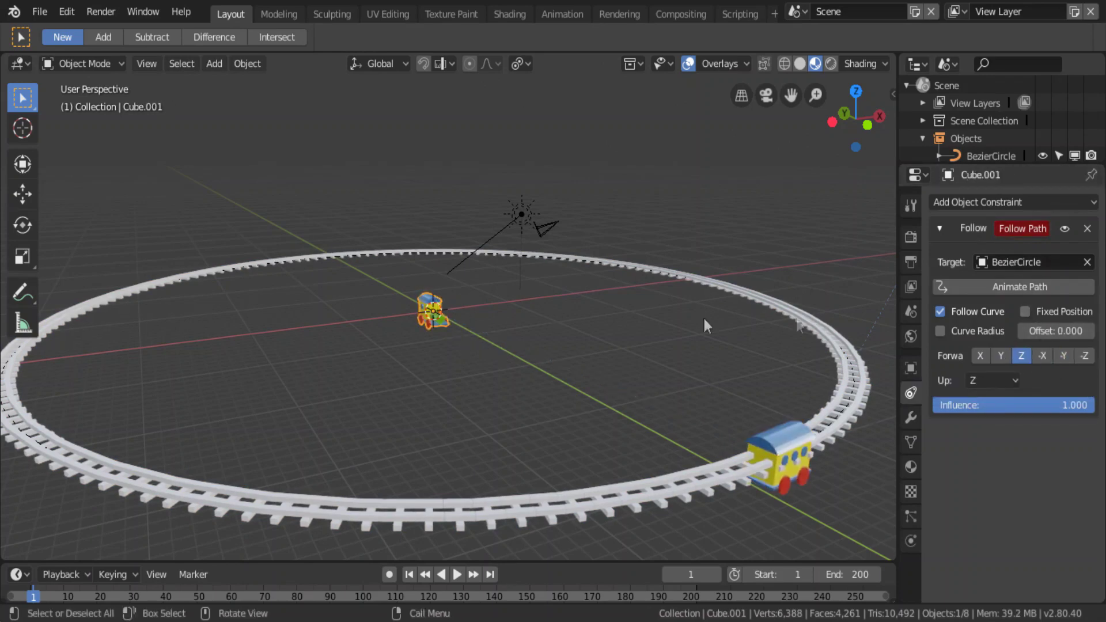
{"action": "left_click", "coordinate": [1063, 355]}
- Select both train pieces and view them in Front Orthographic, zoomed in
{"action": "mouse_move", "coordinate": [838, 461]}
{"action": "middle_mouse_down"}
{"action": "mouse_move", "coordinate": [778, 440]}
{"action": "mouse_move", "coordinate": [571, 426]}
{"action": "middle_mouse_up"}
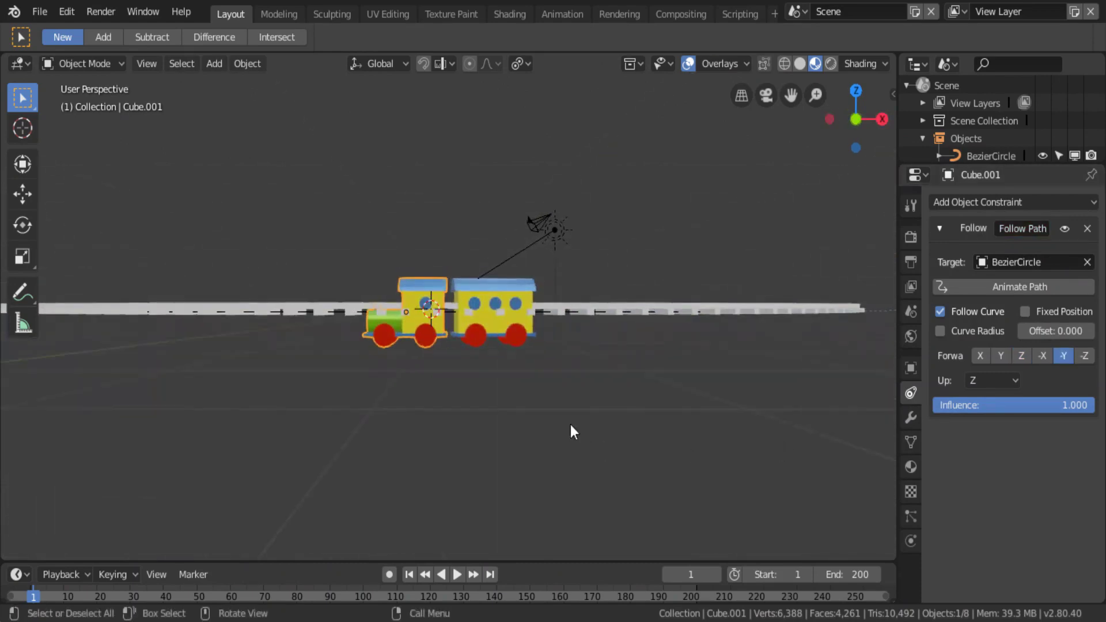
{"action": "middle_click_drag", "start_coordinate": [541, 375], "coordinate": [536, 394]}
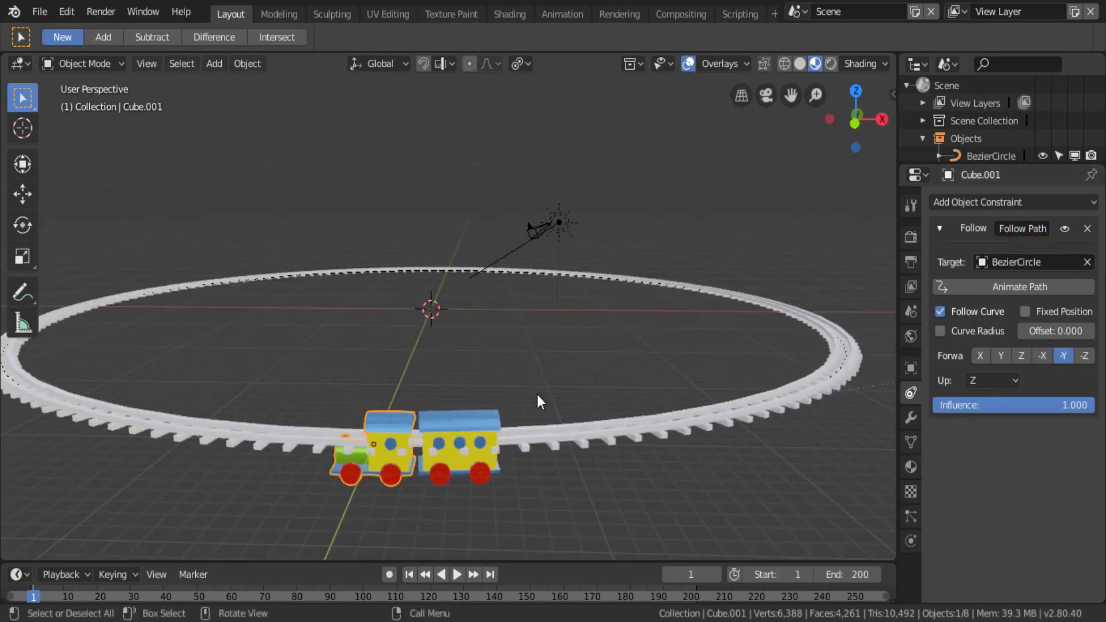
{"action": "left_click", "coordinate": [474, 419]}
{"action": "left_click", "coordinate": [402, 424], "text": "shift"}
{"action": "key", "text": "KP_1"}
{"action": "scroll", "coordinate": [430, 330], "scroll_direction": "up", "scroll_amount": 2}
{"action": "scroll", "coordinate": [430, 330], "scroll_direction": "up", "scroll_amount": 3}
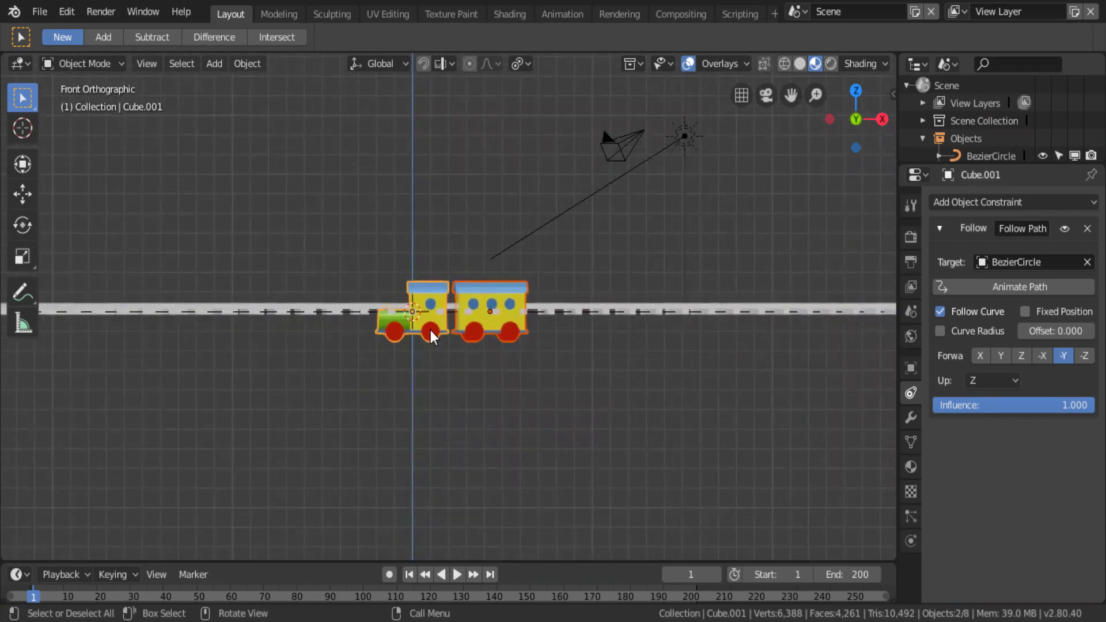
- Move both train pieces up along Z so the wheels sit on the rails
{"action": "scroll", "coordinate": [431, 330], "scroll_direction": "up", "scroll_amount": 3}
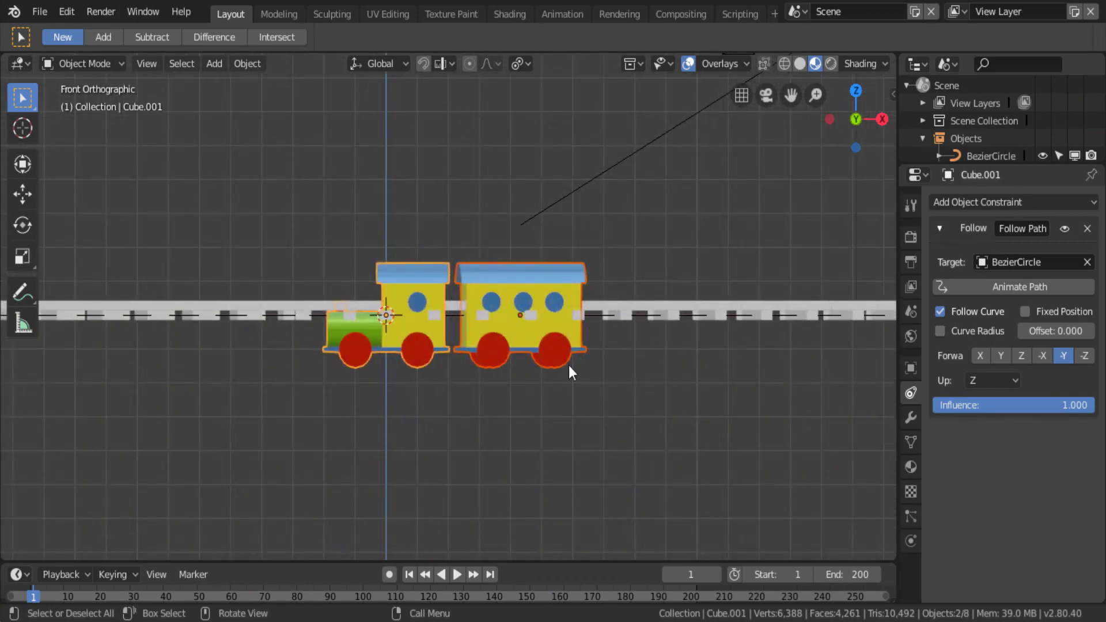
{"action": "key", "text": "g"}
{"action": "key", "text": "z"}
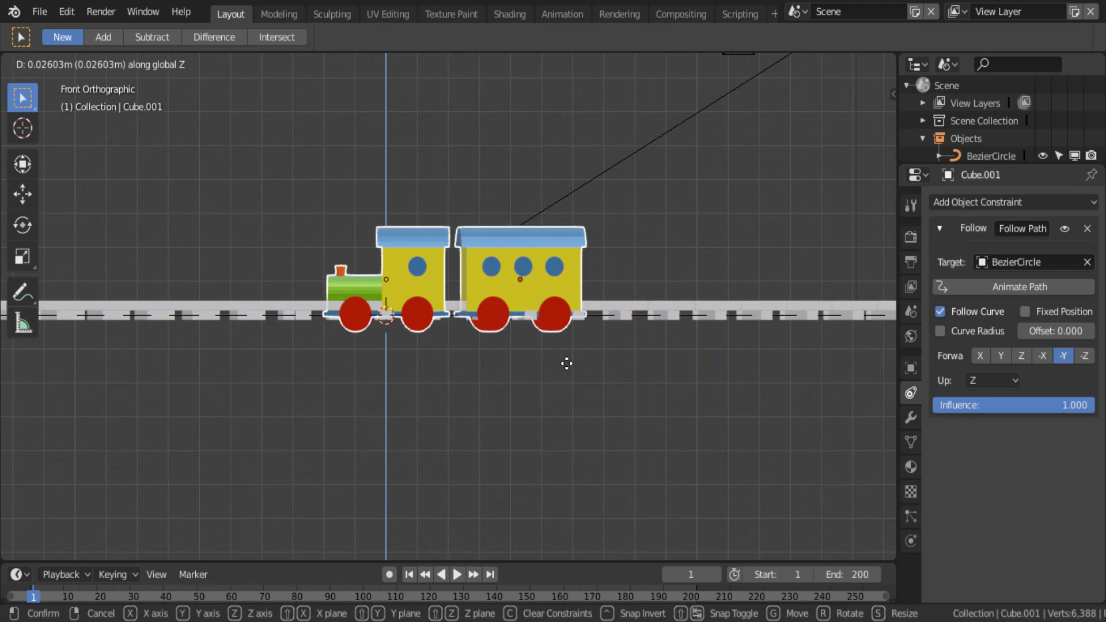
{"action": "left_click", "coordinate": [564, 367]}
- Orbit and zoom back to a perspective view of the train on the track
{"action": "middle_click_drag", "start_coordinate": [562, 369], "coordinate": [498, 381]}
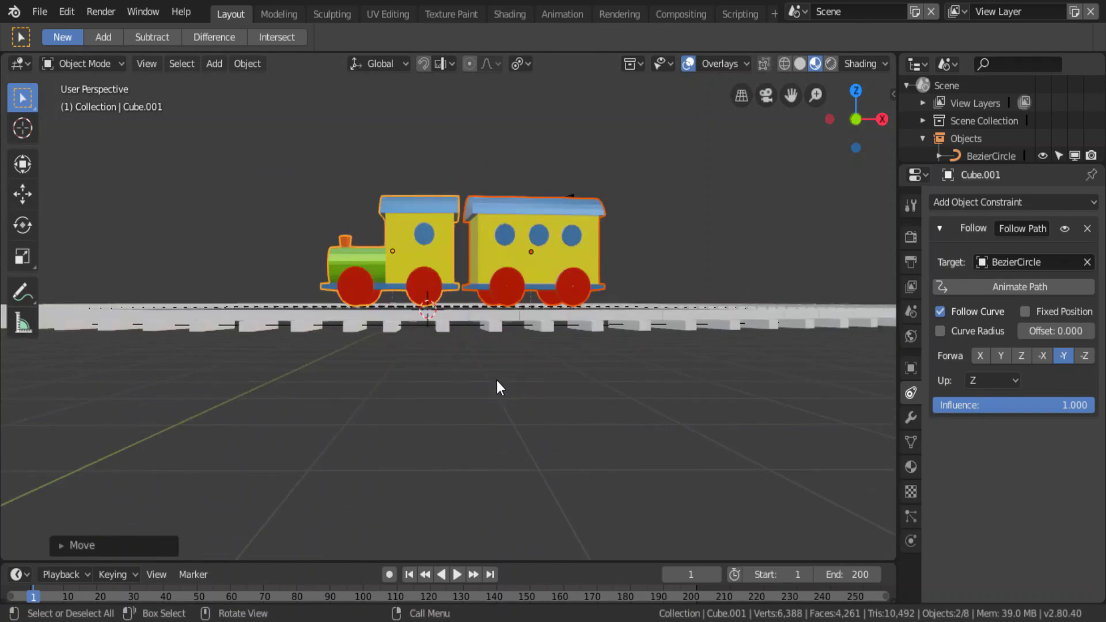
{"action": "scroll", "coordinate": [496, 380], "scroll_direction": "up", "scroll_amount": 2}
{"action": "scroll", "coordinate": [496, 375], "scroll_direction": "up", "scroll_amount": 4}
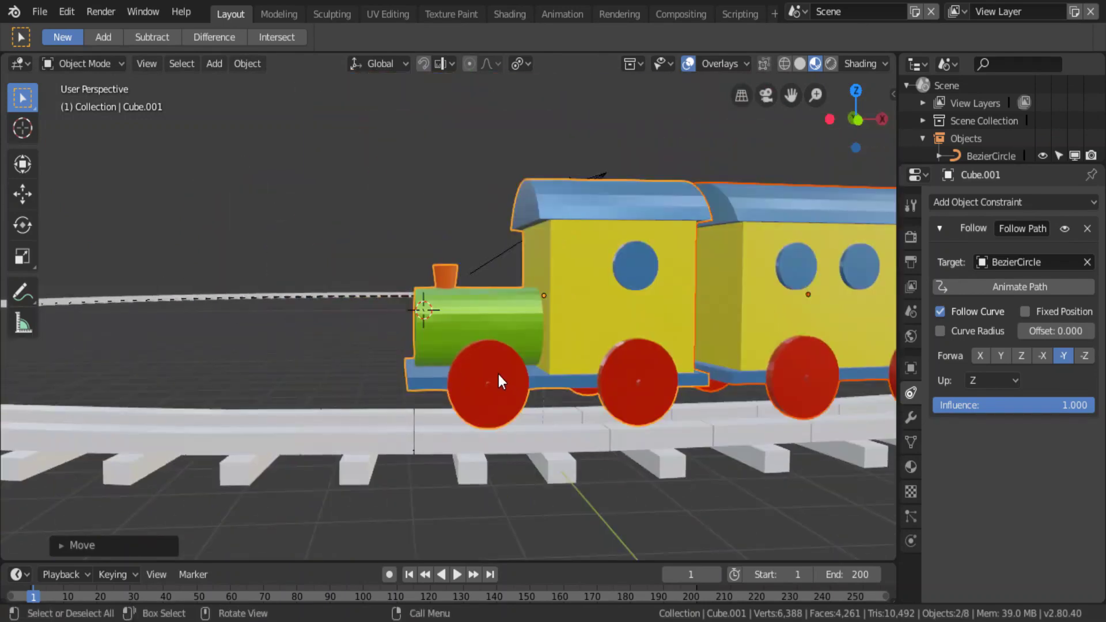
{"action": "scroll", "coordinate": [542, 409], "scroll_direction": "up", "scroll_amount": 2}
{"action": "scroll", "coordinate": [570, 424], "scroll_direction": "up", "scroll_amount": 3}
{"action": "scroll", "coordinate": [571, 422], "scroll_direction": "down", "scroll_amount": 2}
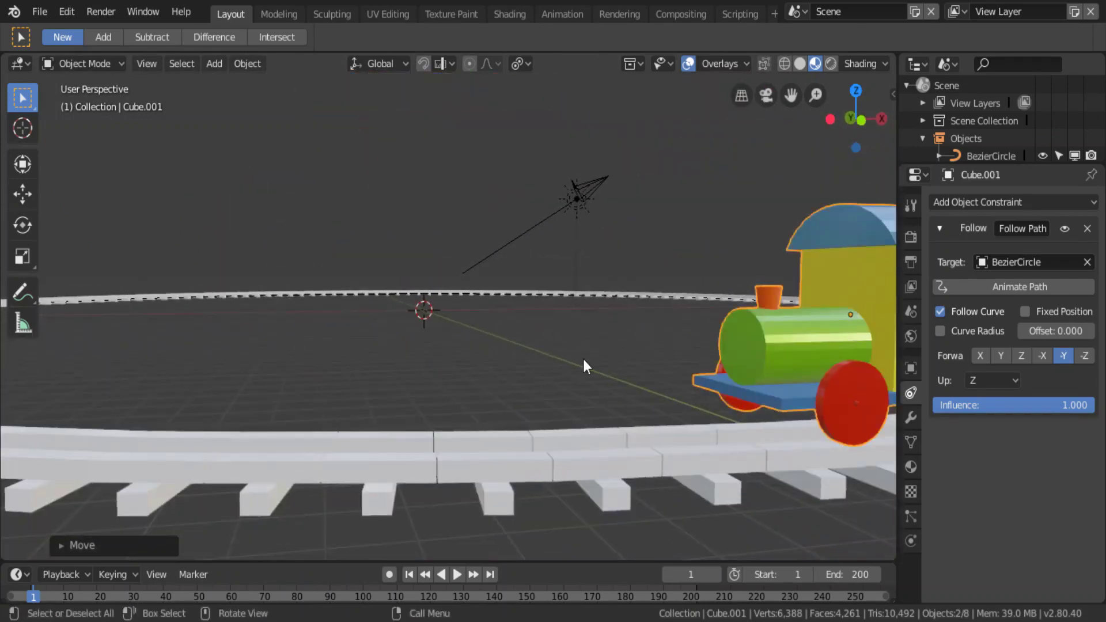
{"action": "scroll", "coordinate": [583, 365], "scroll_direction": "down", "scroll_amount": 8}
{"action": "key", "text": "KP_3"}
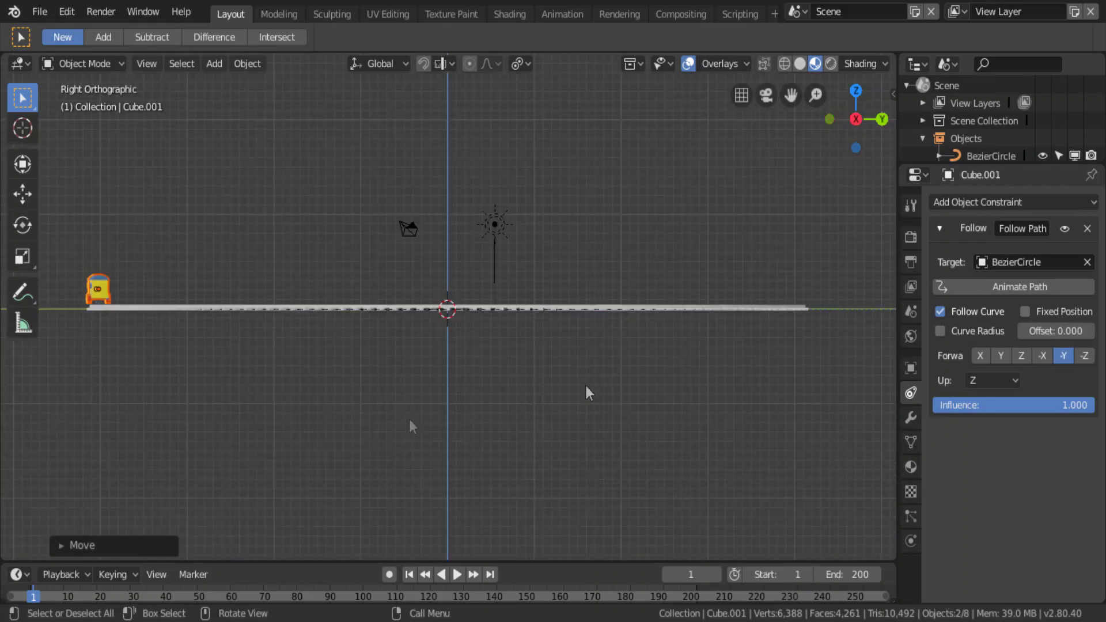
{"action": "left_click_drag", "start_coordinate": [815, 86], "coordinate": [169, 363]}
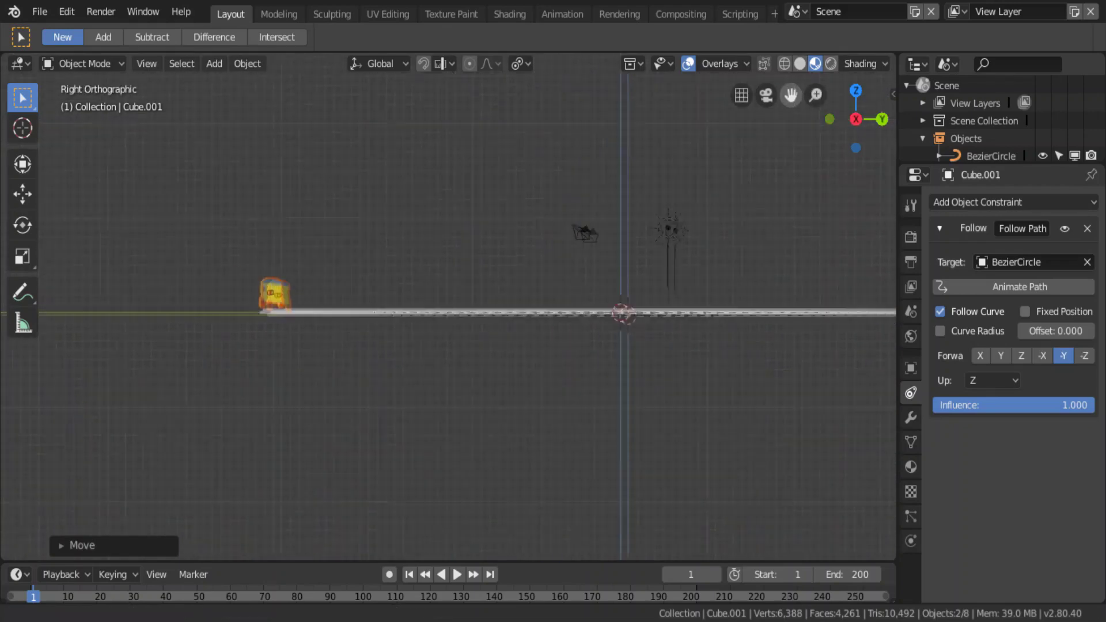
{"action": "mouse_move", "coordinate": [168, 363]}
{"action": "middle_mouse_down"}
{"action": "mouse_move", "coordinate": [209, 389]}
{"action": "mouse_move", "coordinate": [314, 410]}
{"action": "mouse_move", "coordinate": [366, 435]}
{"action": "mouse_move", "coordinate": [425, 432]}
{"action": "mouse_move", "coordinate": [382, 408]}
{"action": "mouse_move", "coordinate": [460, 416]}
{"action": "middle_mouse_up"}
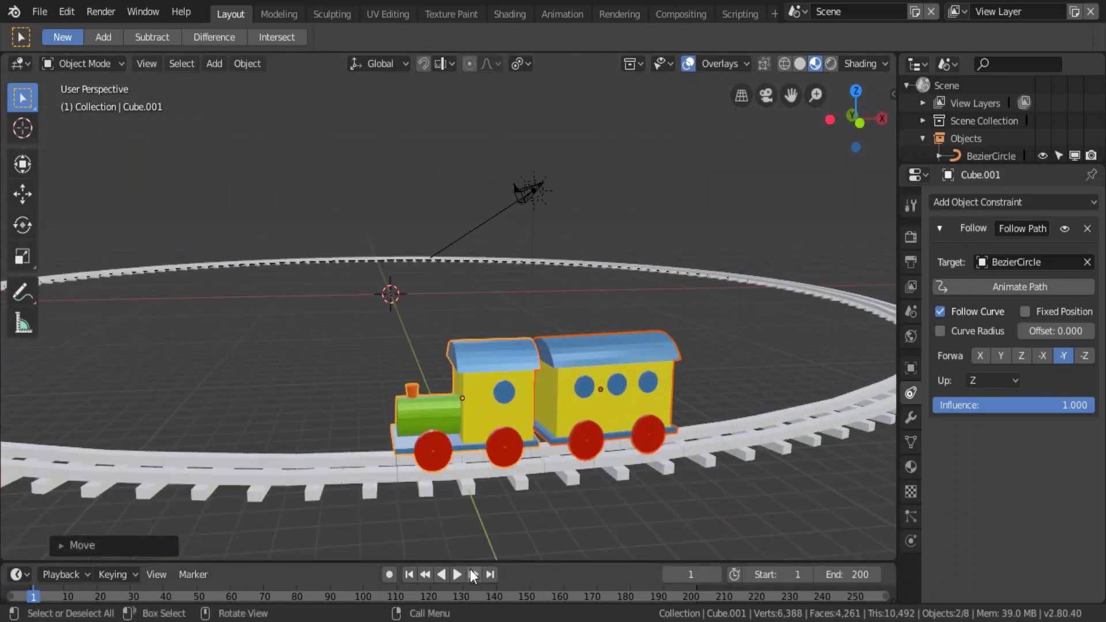
- Play the animation and stop it at frame 2
{"action": "left_click", "coordinate": [453, 573]}
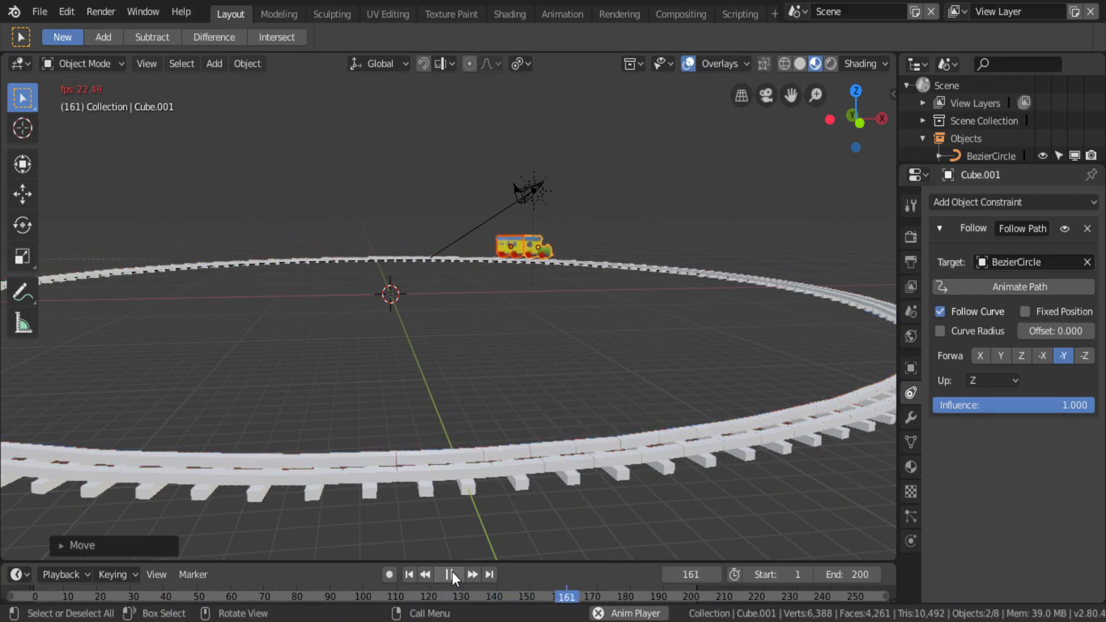
{"action": "left_click", "coordinate": [452, 572]}
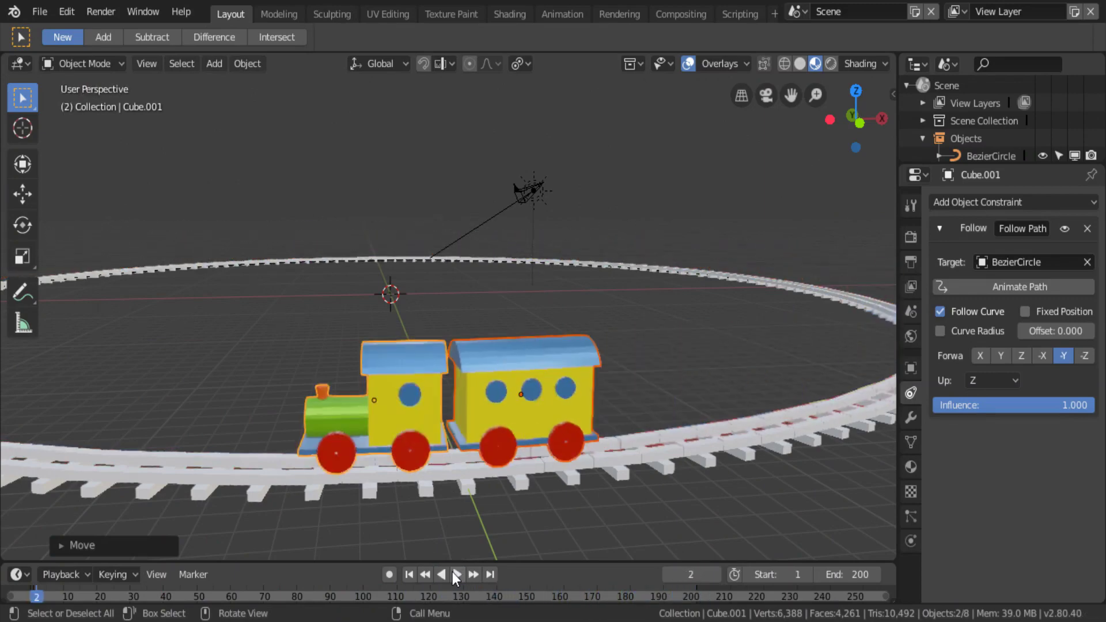
{"action": "scroll", "coordinate": [434, 517], "scroll_direction": "up", "scroll_amount": 3}
- Orbit and pan to inspect the front of the train, then select the rail track
{"action": "mouse_move", "coordinate": [433, 517]}
{"action": "middle_mouse_down"}
{"action": "mouse_move", "coordinate": [454, 509]}
{"action": "mouse_move", "coordinate": [520, 527]}
{"action": "mouse_move", "coordinate": [531, 497]}
{"action": "middle_mouse_up"}
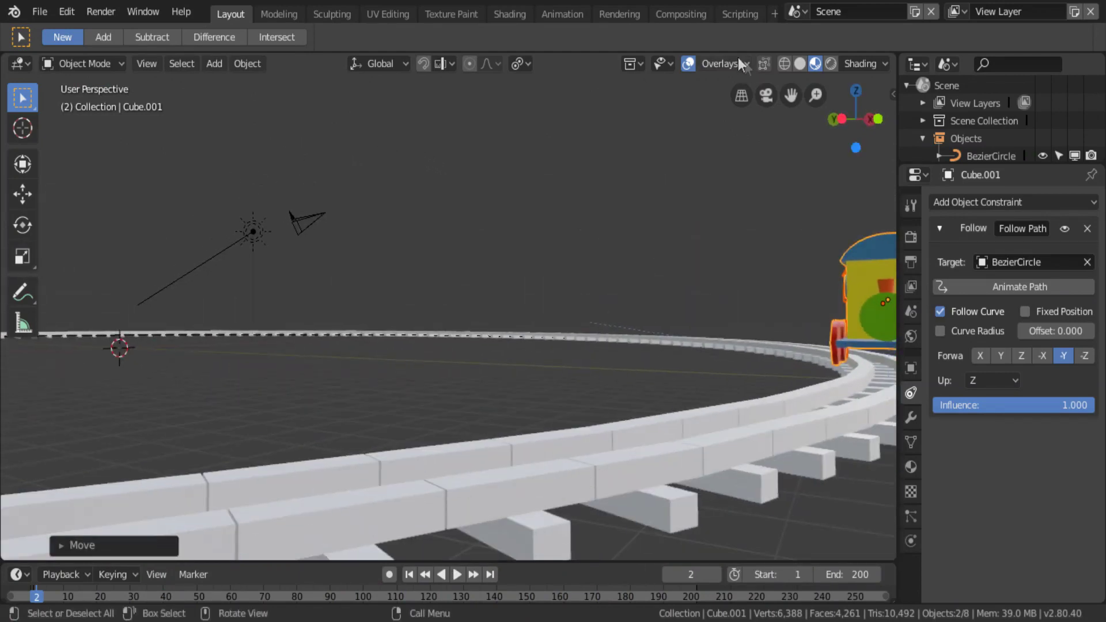
{"action": "left_click_drag", "start_coordinate": [788, 94], "coordinate": [576, 87]}
{"action": "mouse_move", "coordinate": [686, 456]}
{"action": "middle_mouse_down"}
{"action": "mouse_move", "coordinate": [784, 469]}
{"action": "mouse_move", "coordinate": [747, 455]}
{"action": "mouse_move", "coordinate": [724, 462]}
{"action": "mouse_move", "coordinate": [730, 438]}
{"action": "middle_mouse_up"}
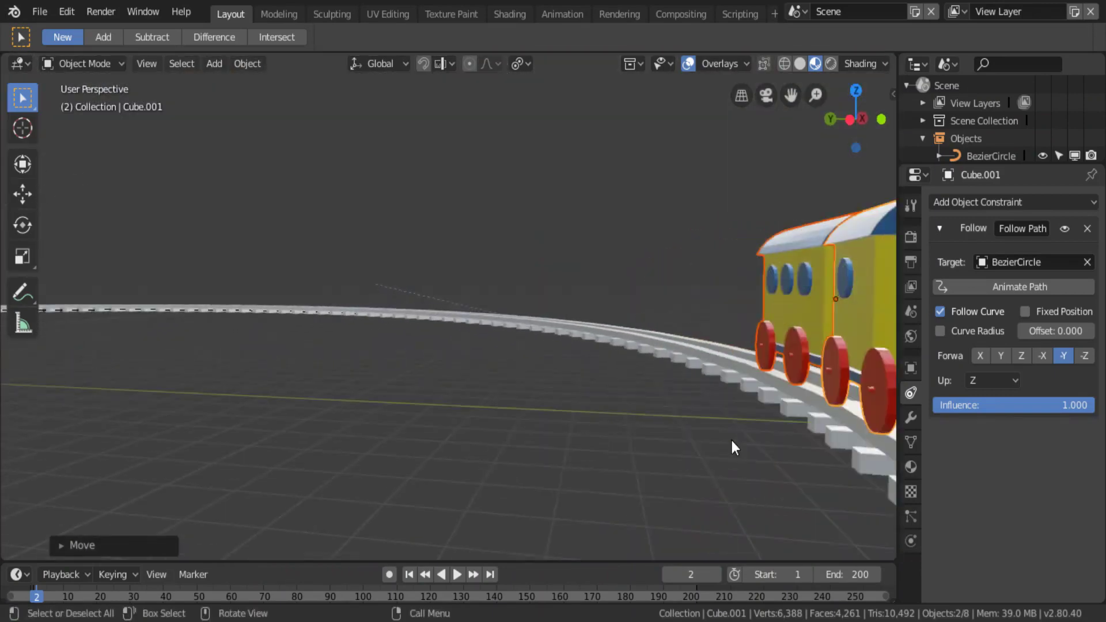
{"action": "left_click_drag", "start_coordinate": [789, 92], "coordinate": [790, 94]}
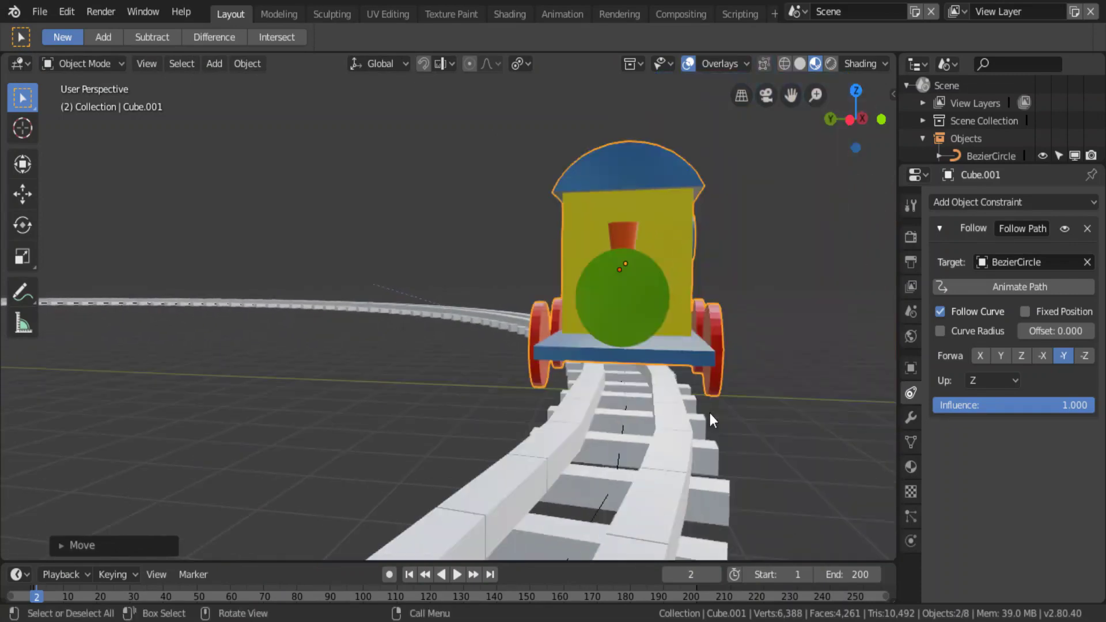
{"action": "left_click", "coordinate": [663, 502]}
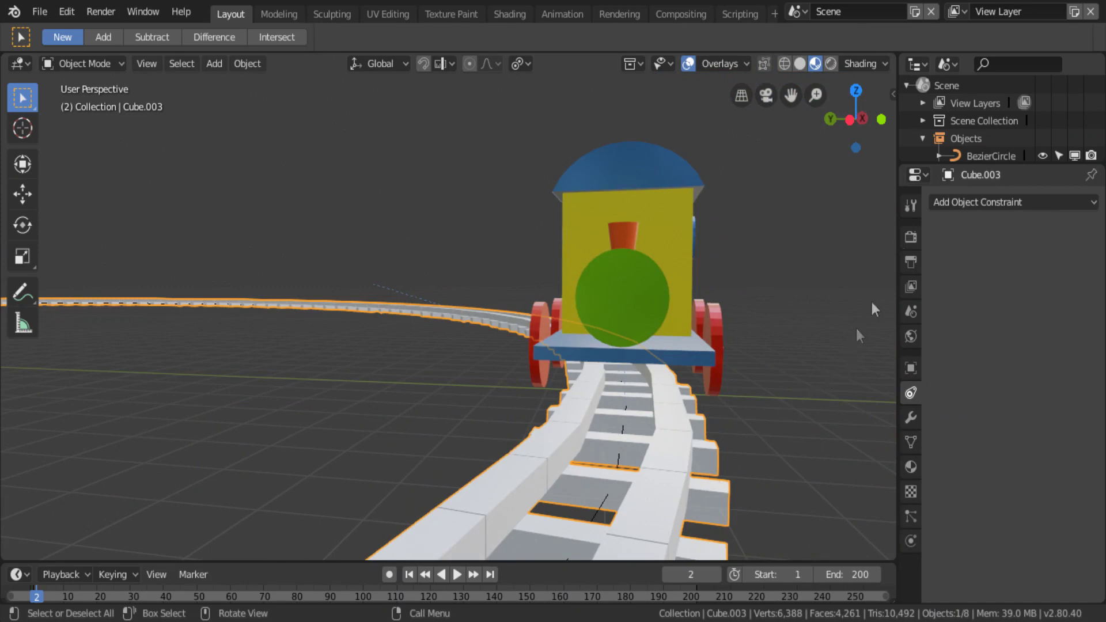
- Hide the track's array repeats and scale the single rail segment along Y
{"action": "left_click", "coordinate": [910, 416]}
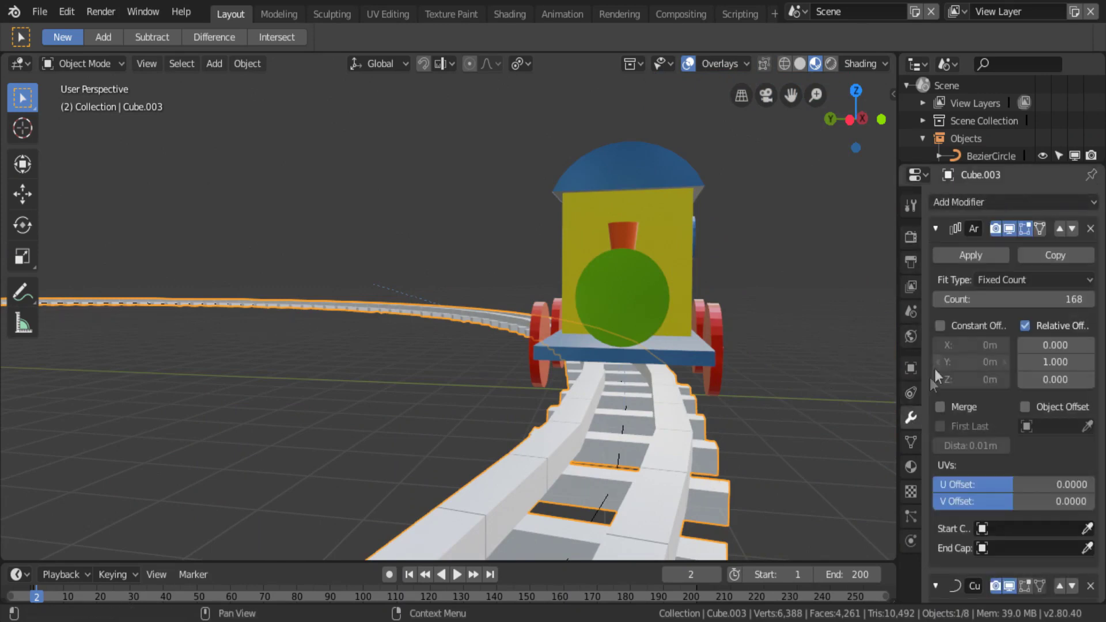
{"action": "left_click", "coordinate": [1008, 228]}
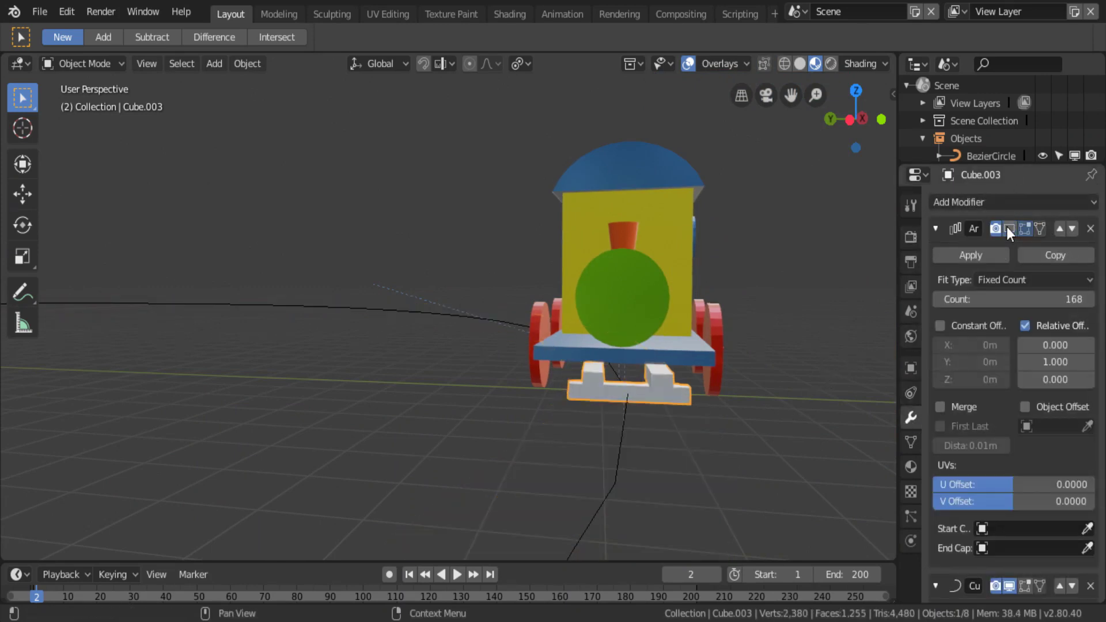
{"action": "scroll", "coordinate": [685, 402], "scroll_direction": "up", "scroll_amount": 3}
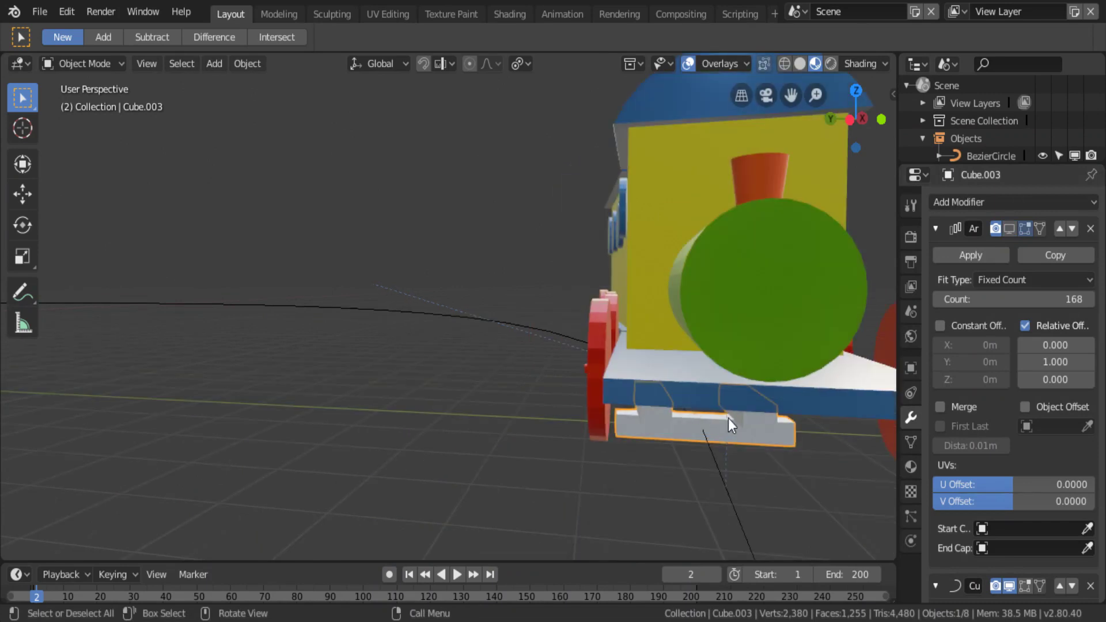
{"action": "scroll", "coordinate": [728, 425], "scroll_direction": "down", "scroll_amount": 3}
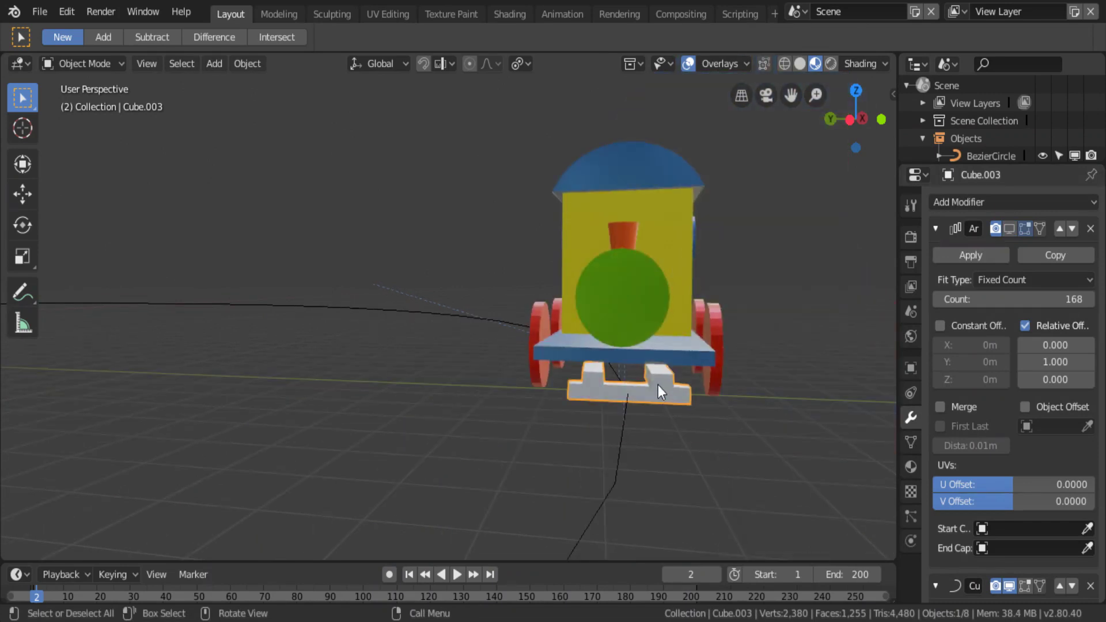
{"action": "key", "text": "s"}
{"action": "key", "text": "y"}
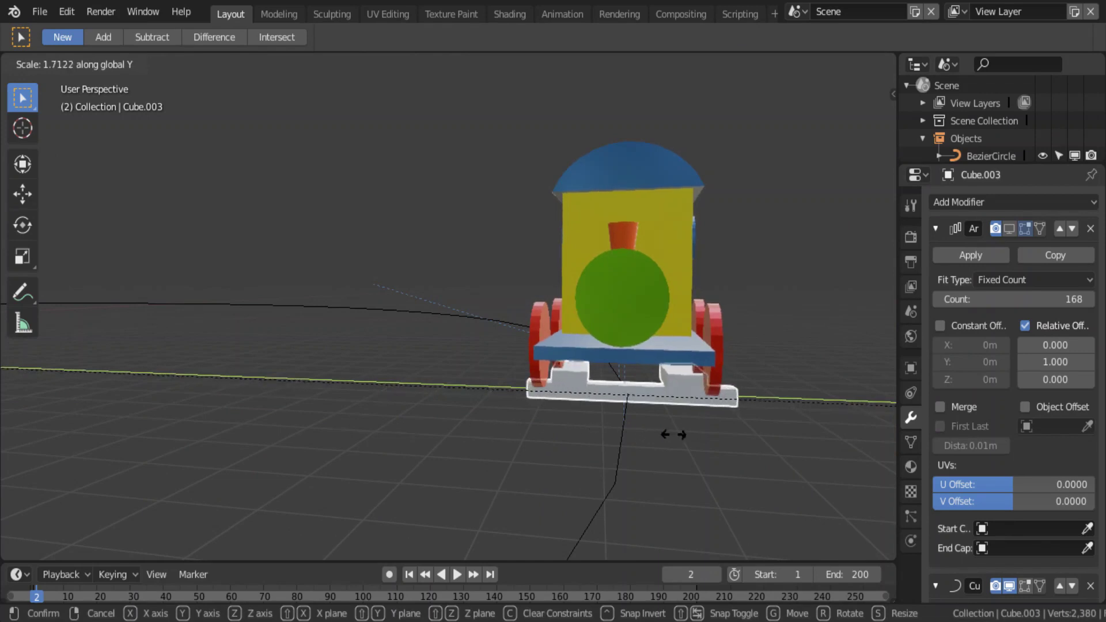
{"action": "left_click", "coordinate": [706, 434]}
- Raise the rail piece about 0.108 m along Z, just beneath the train's wheels
{"action": "scroll", "coordinate": [639, 396], "scroll_direction": "up", "scroll_amount": 3}
{"action": "mouse_move", "coordinate": [690, 479]}
{"action": "middle_mouse_down"}
{"action": "mouse_move", "coordinate": [692, 469]}
{"action": "mouse_move", "coordinate": [682, 471]}
{"action": "middle_mouse_up"}
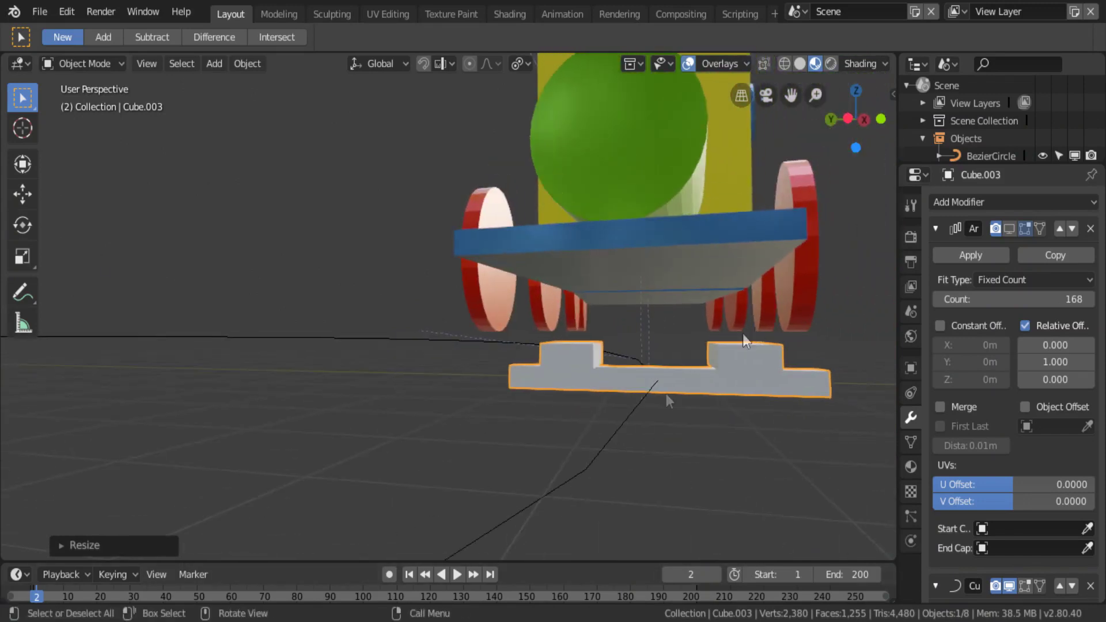
{"action": "key", "text": "g"}
{"action": "key", "text": "z"}
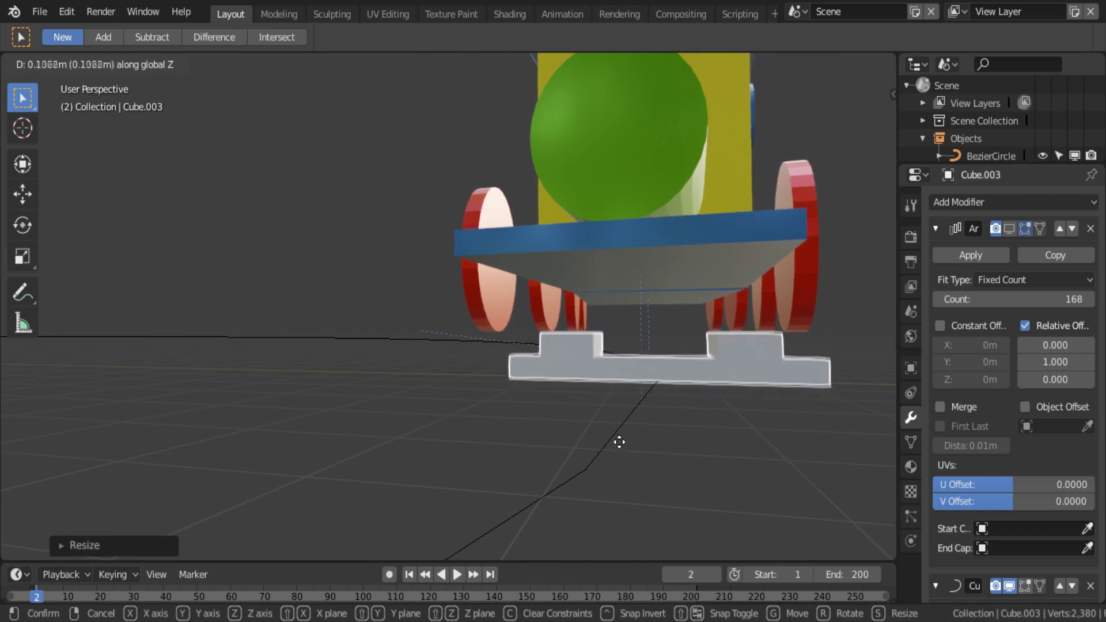
{"action": "left_click", "coordinate": [620, 442]}
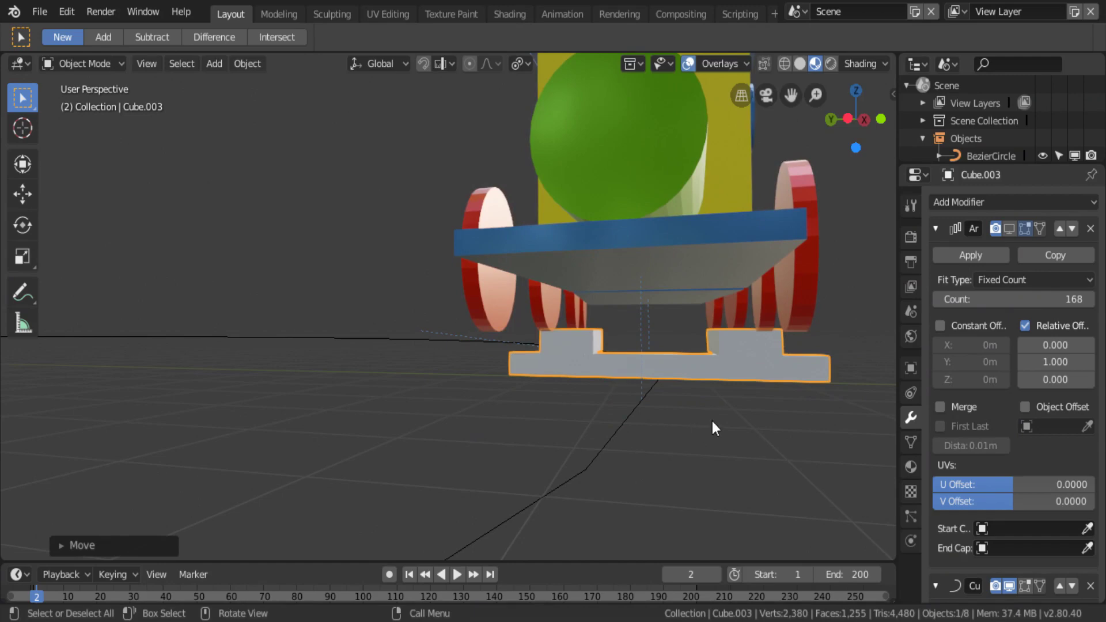
{"action": "middle_click_drag", "start_coordinate": [694, 396], "coordinate": [706, 395]}
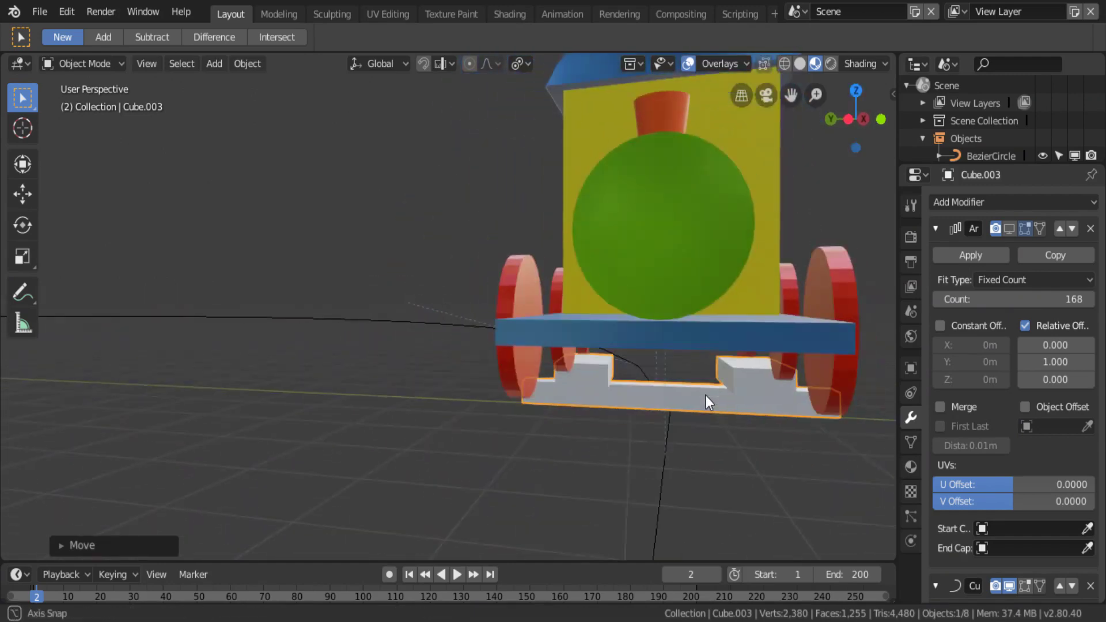
{"action": "key", "text": "KP_5"}
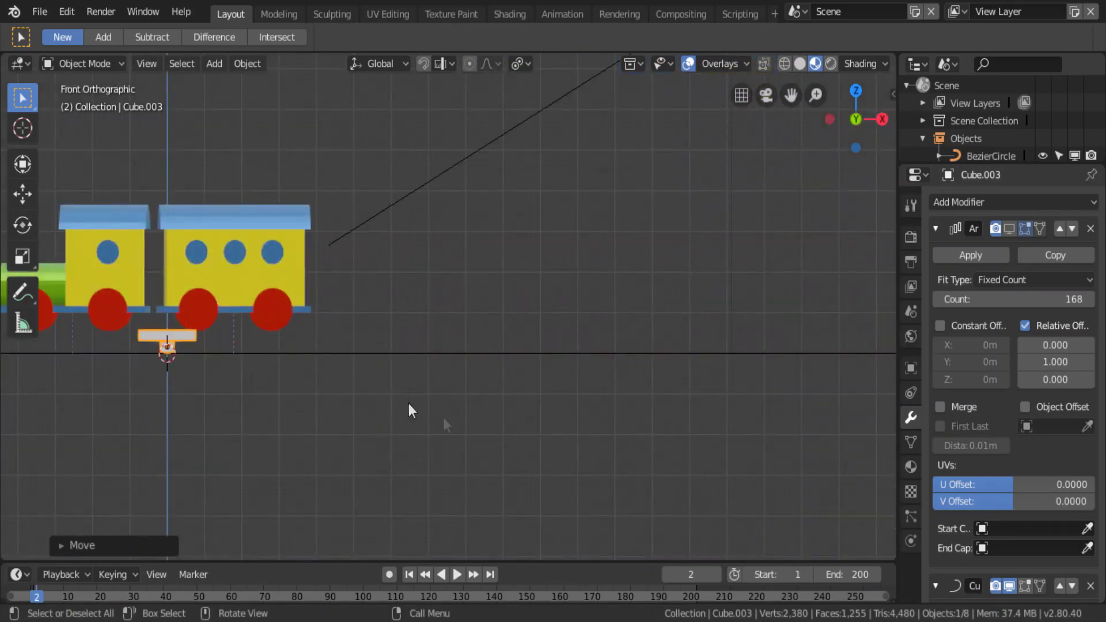
- Show the rail array again and view the track and train from the top
{"action": "scroll", "coordinate": [409, 411], "scroll_direction": "down", "scroll_amount": 1}
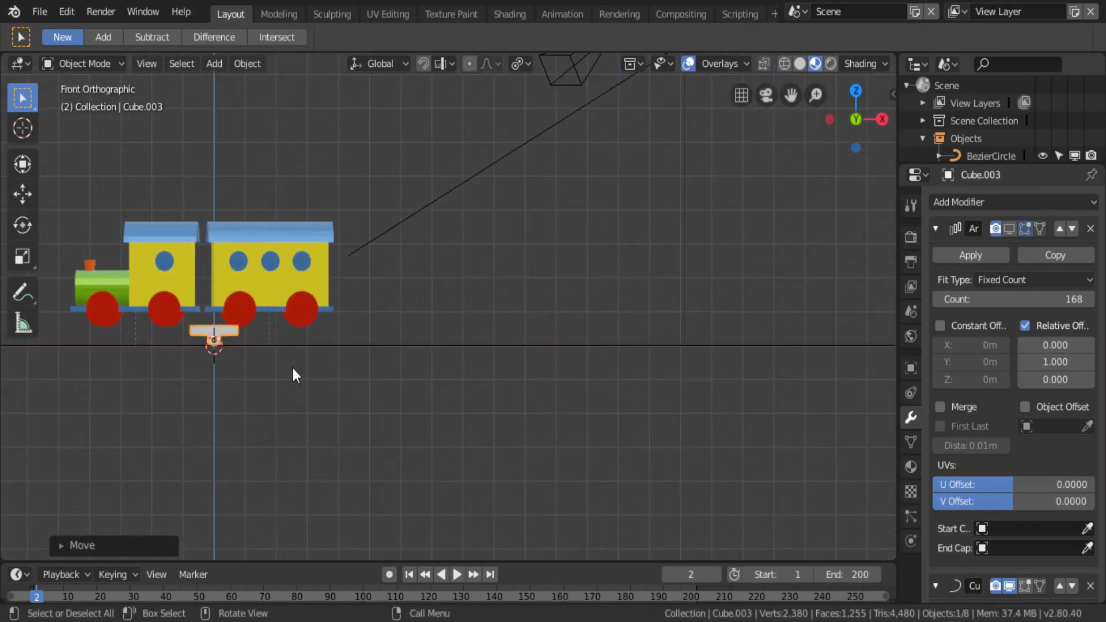
{"action": "left_click", "coordinate": [1015, 225]}
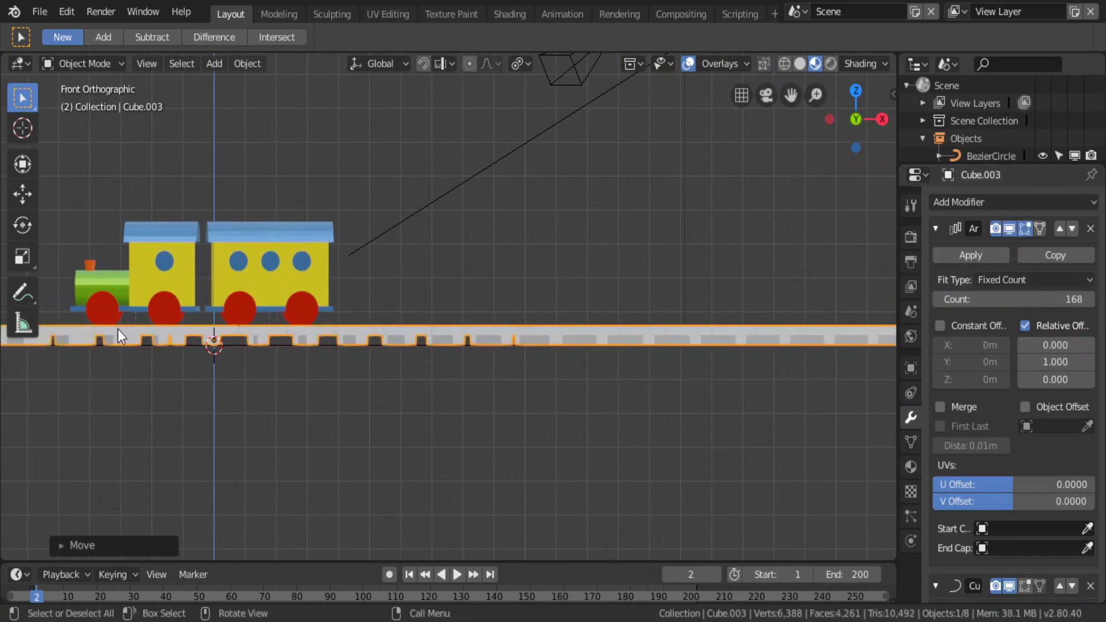
{"action": "middle_click_drag", "start_coordinate": [117, 330], "coordinate": [192, 362]}
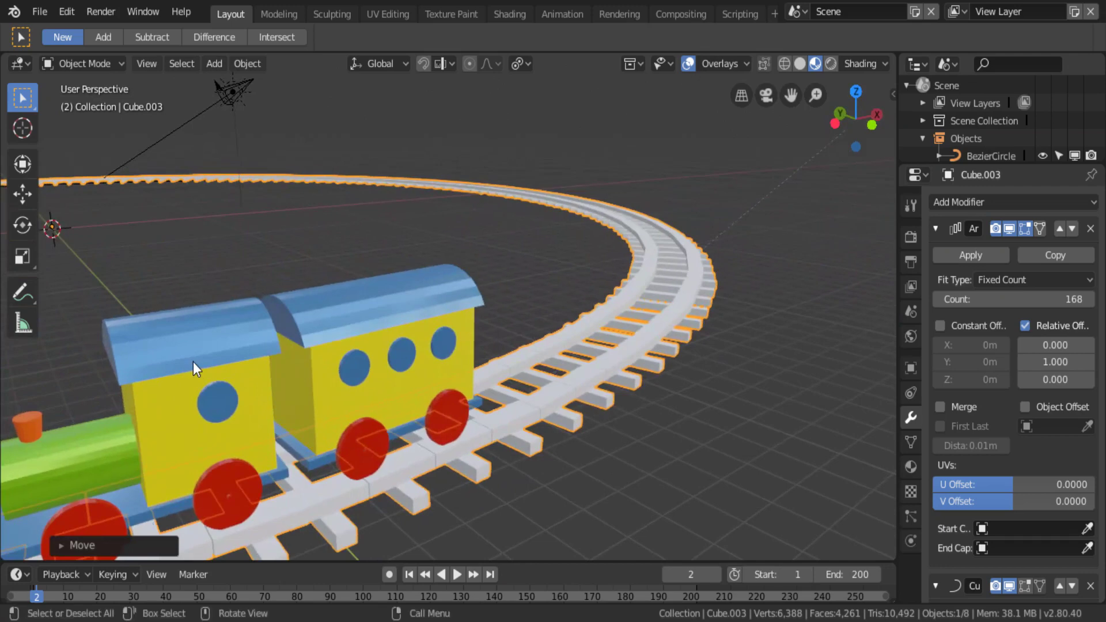
{"action": "key", "text": "KP_7"}
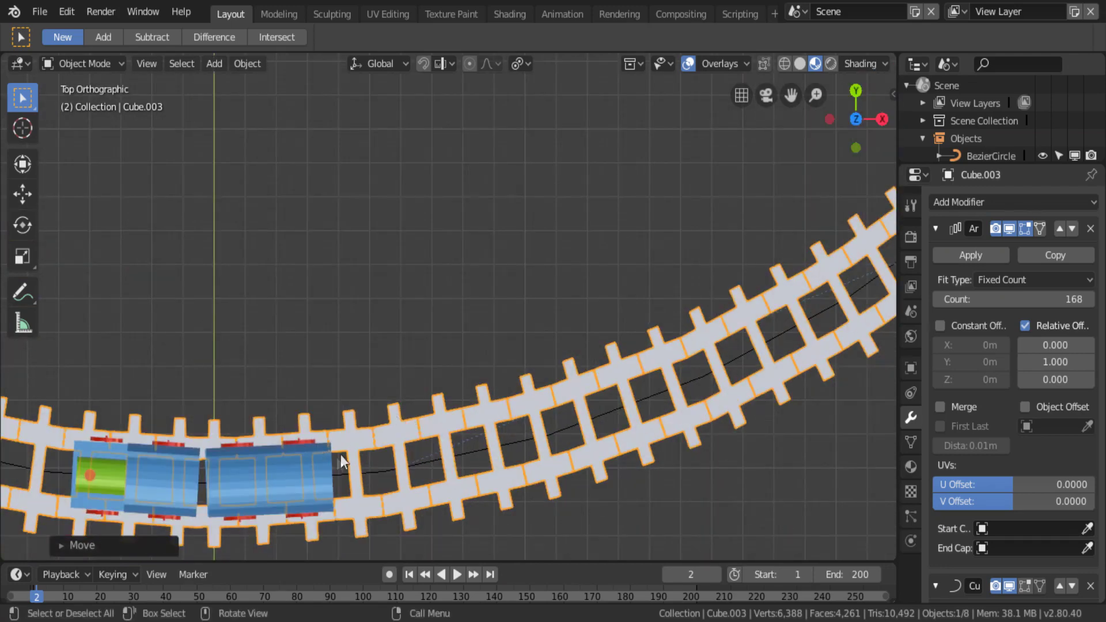
- Hide the array and narrow the single rail piece slightly along Y
{"action": "left_click", "coordinate": [1011, 227]}
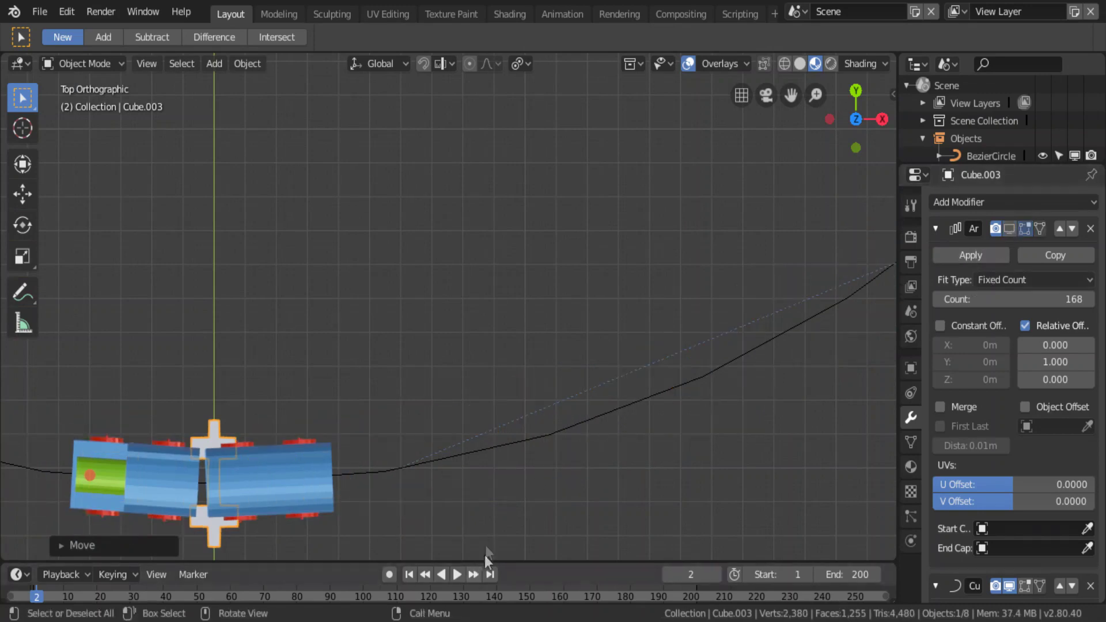
{"action": "key", "text": "s"}
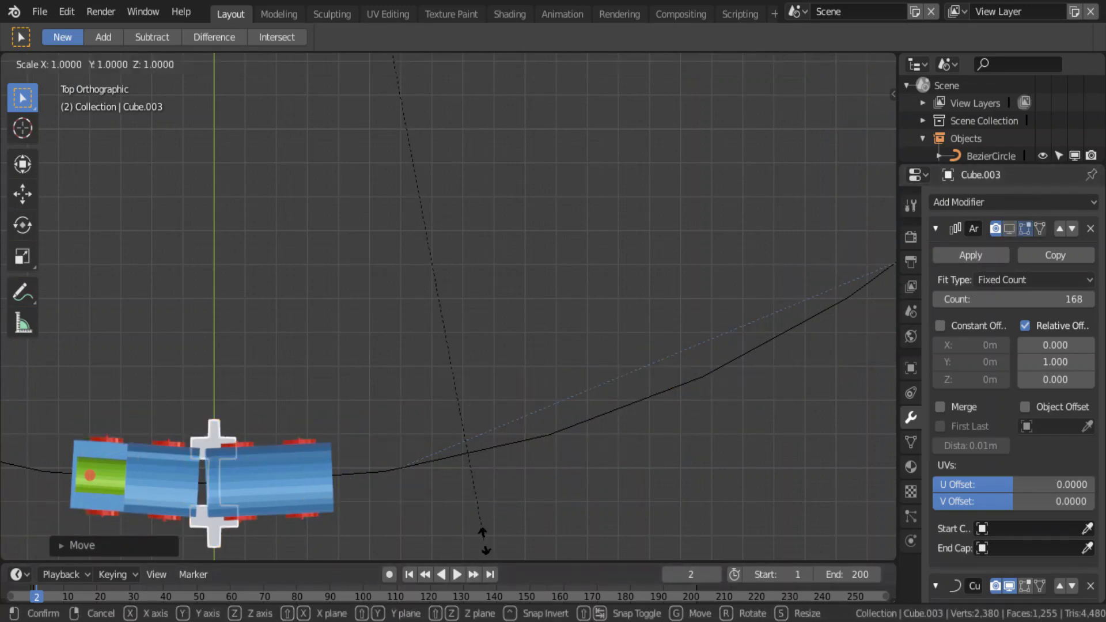
{"action": "key", "text": "y"}
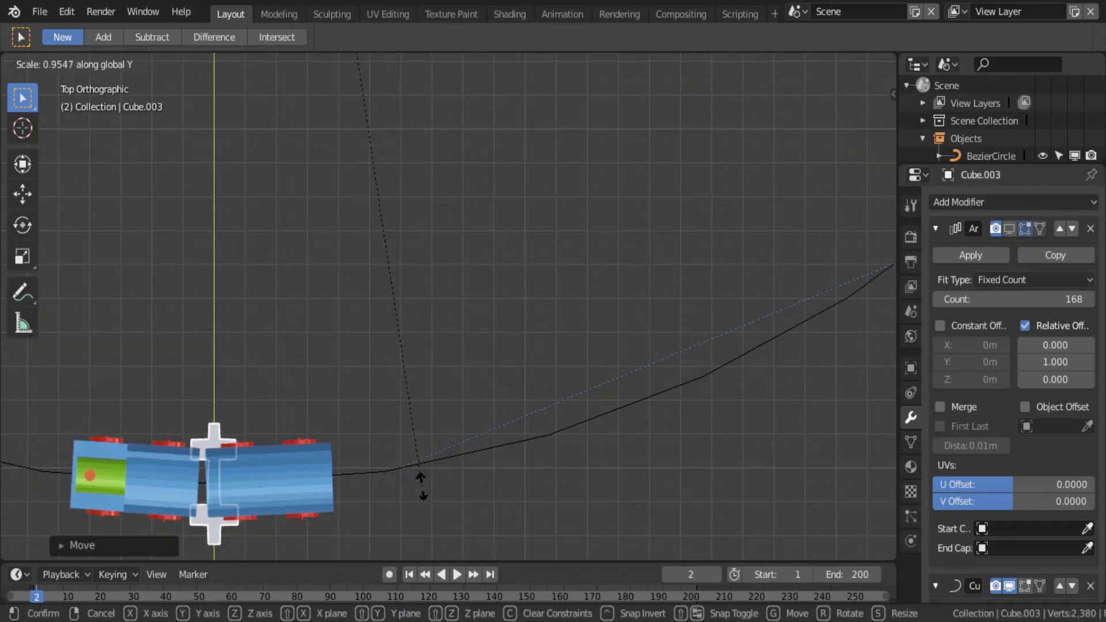
{"action": "left_click", "coordinate": [420, 483]}
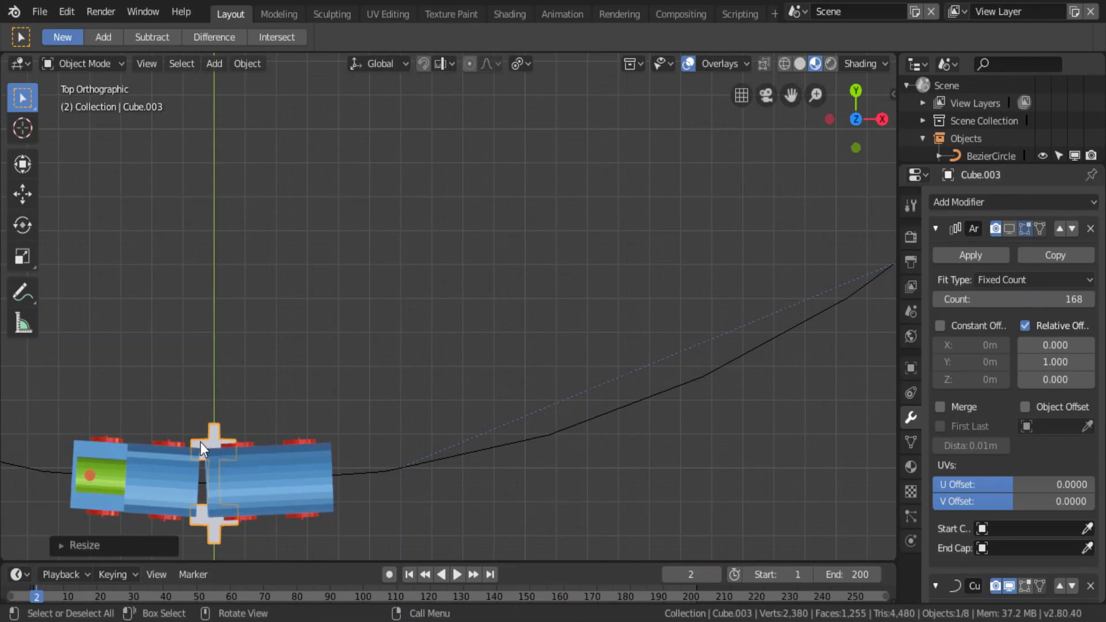
- Put the rail piece into Edit Mode and re-enable the array display
{"action": "key", "text": "Tab"}
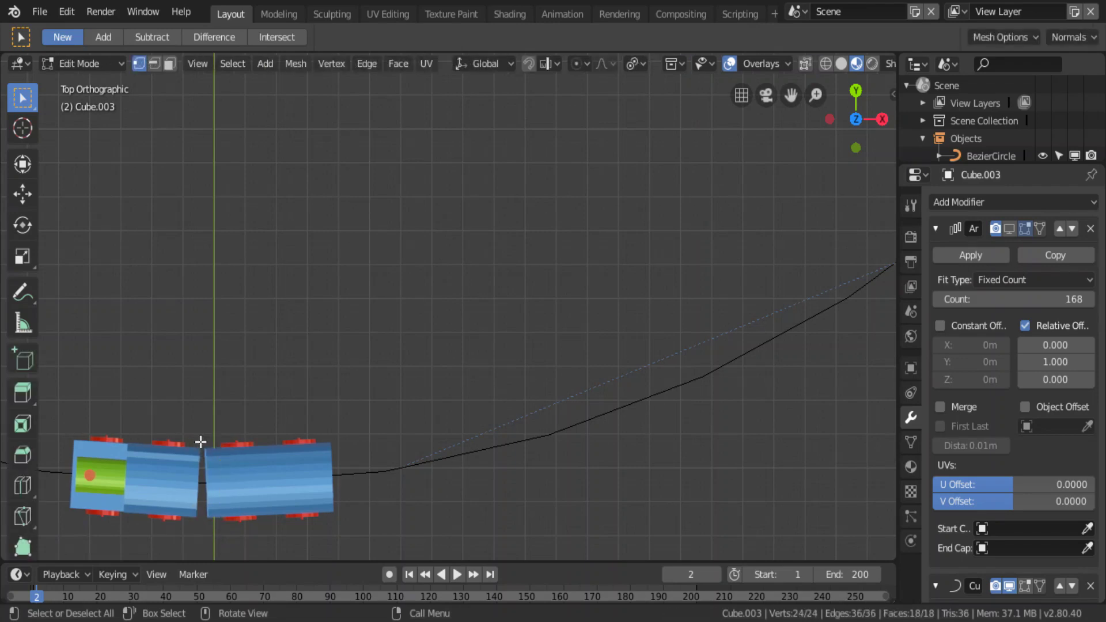
{"action": "key", "text": "Tab"}
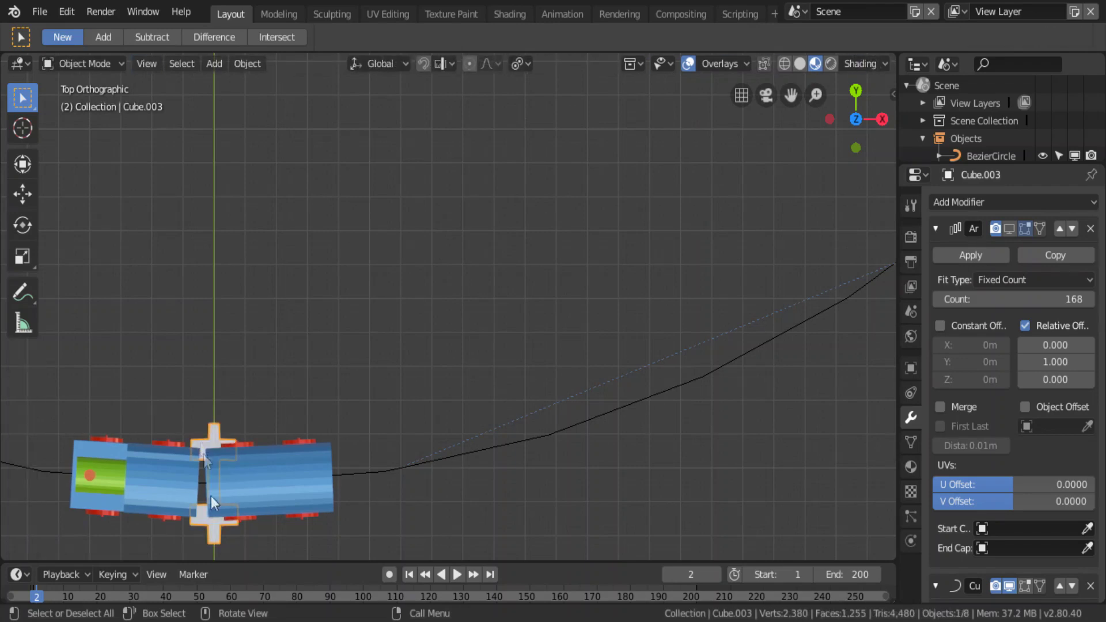
{"action": "left_click", "coordinate": [104, 70]}
{"action": "left_click", "coordinate": [108, 97]}
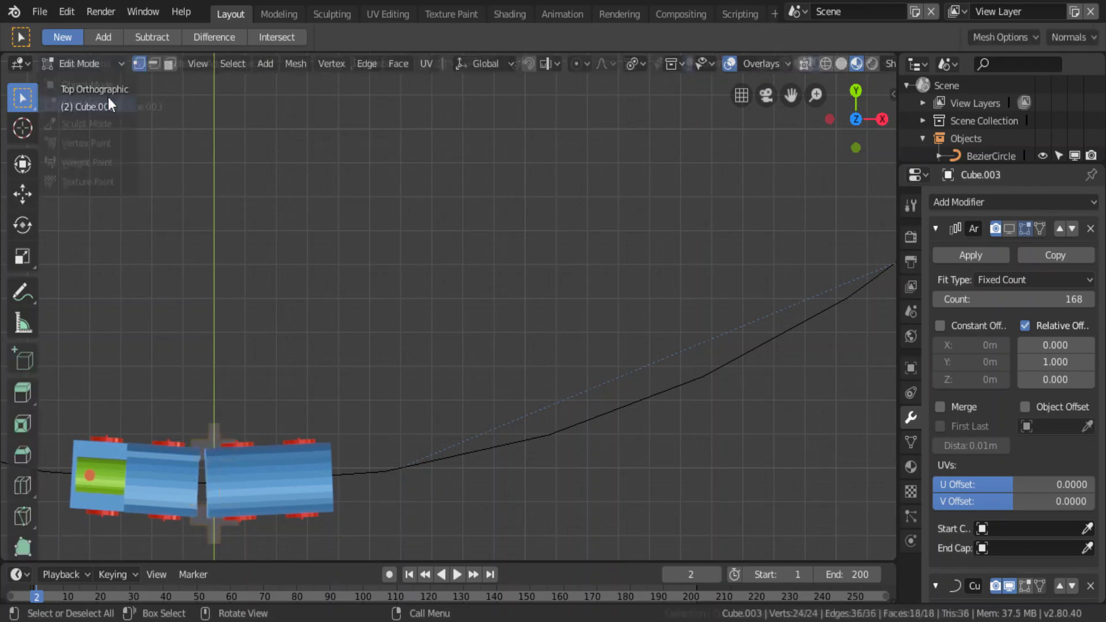
{"action": "scroll", "coordinate": [304, 296], "scroll_direction": "down", "scroll_amount": 2}
{"action": "middle_click_drag", "start_coordinate": [308, 264], "coordinate": [321, 138]}
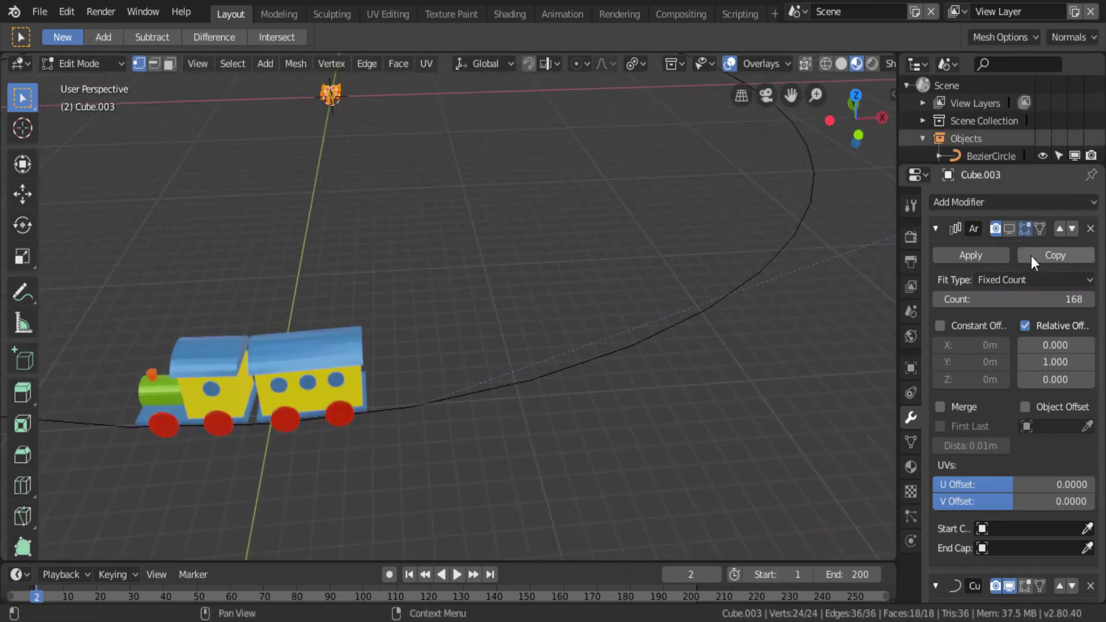
{"action": "left_click", "coordinate": [1009, 228]}
- Inspect the rails from a new angle and return to Object Mode
{"action": "scroll", "coordinate": [369, 312], "scroll_direction": "down", "scroll_amount": 3}
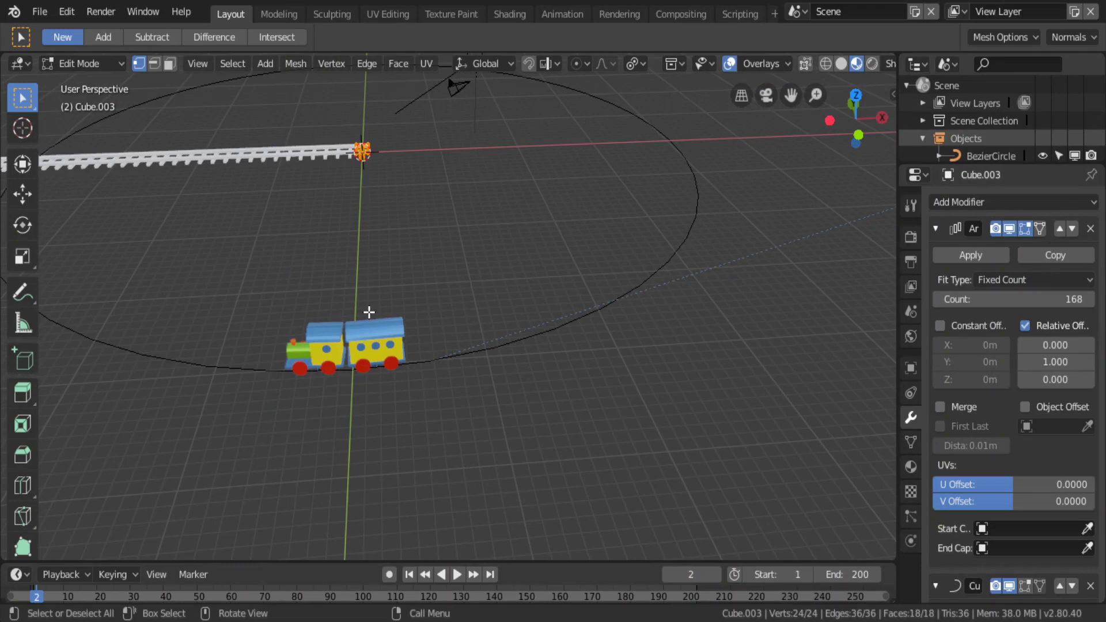
{"action": "middle_click_drag", "start_coordinate": [380, 166], "coordinate": [375, 225]}
{"action": "left_click_drag", "start_coordinate": [791, 95], "coordinate": [228, 401]}
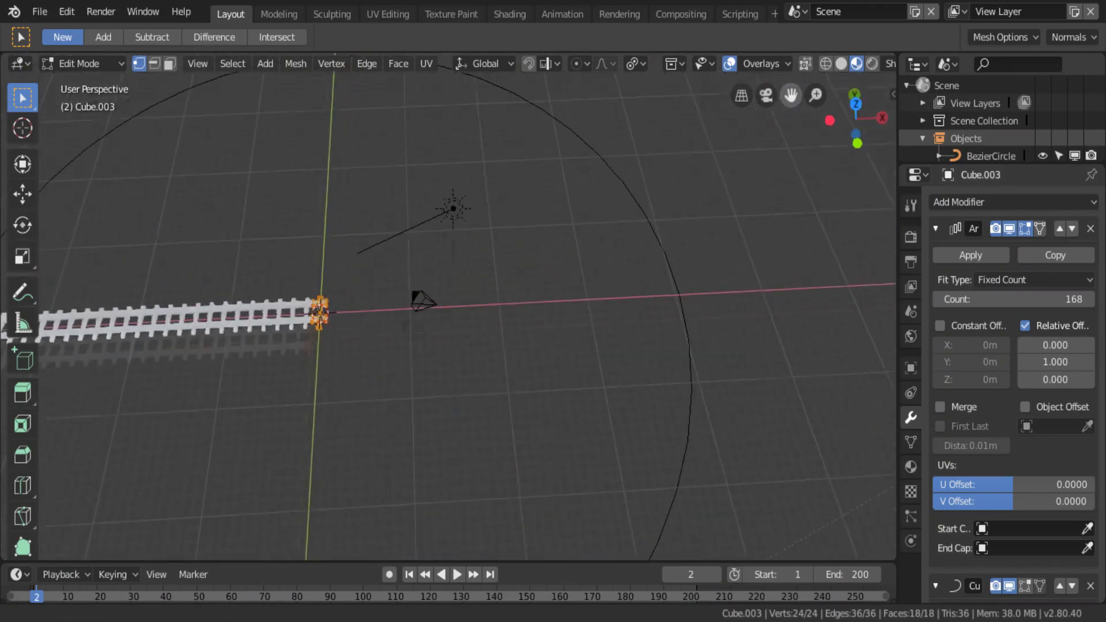
{"action": "mouse_move", "coordinate": [228, 400]}
{"action": "middle_mouse_down"}
{"action": "mouse_move", "coordinate": [259, 388]}
{"action": "mouse_move", "coordinate": [202, 408]}
{"action": "mouse_move", "coordinate": [179, 326]}
{"action": "middle_mouse_up"}
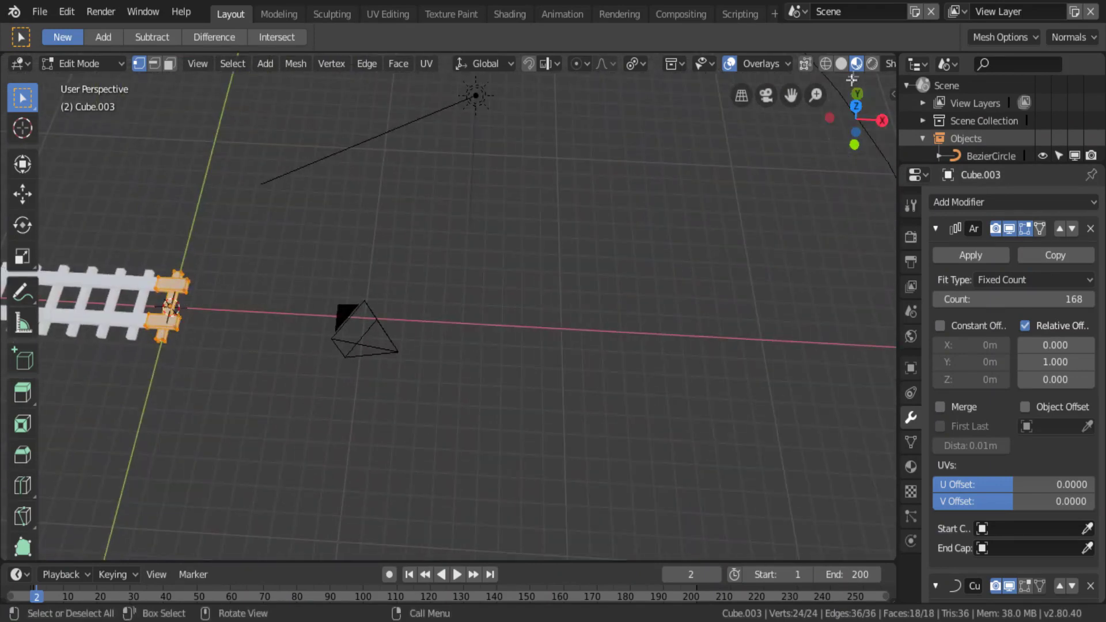
{"action": "key", "text": "Tab"}
{"action": "scroll", "coordinate": [371, 192], "scroll_direction": "down", "scroll_amount": 2}
- Switch the viewport to Solid shading and deselect all objects
{"action": "scroll", "coordinate": [392, 209], "scroll_direction": "down", "scroll_amount": 2}
{"action": "scroll", "coordinate": [406, 233], "scroll_direction": "down", "scroll_amount": 2}
{"action": "scroll", "coordinate": [432, 290], "scroll_direction": "down", "scroll_amount": 2}
{"action": "mouse_move", "coordinate": [441, 305]}
{"action": "middle_mouse_down"}
{"action": "mouse_move", "coordinate": [453, 272]}
{"action": "mouse_move", "coordinate": [452, 320]}
{"action": "mouse_move", "coordinate": [443, 266]}
{"action": "mouse_move", "coordinate": [454, 239]}
{"action": "middle_mouse_up"}
{"action": "scroll", "coordinate": [452, 288], "scroll_direction": "down", "scroll_amount": 2}
{"action": "scroll", "coordinate": [439, 426], "scroll_direction": "up", "scroll_amount": 2}
{"action": "scroll", "coordinate": [434, 429], "scroll_direction": "up", "scroll_amount": 3}
{"action": "scroll", "coordinate": [433, 430], "scroll_direction": "down", "scroll_amount": 3}
{"action": "middle_click_drag", "start_coordinate": [422, 489], "coordinate": [437, 469]}
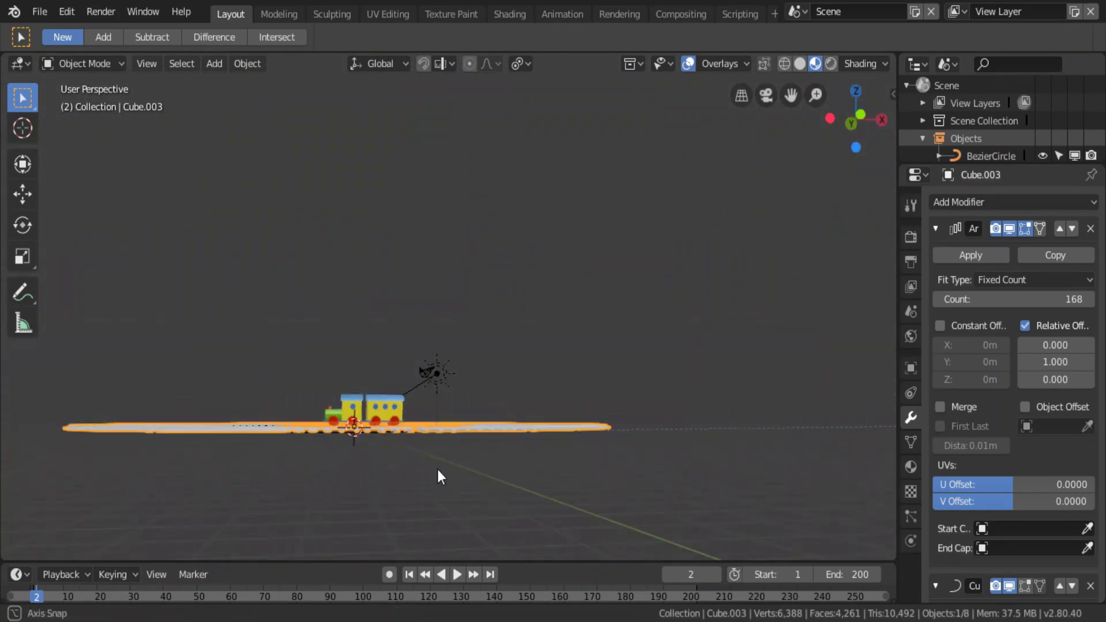
{"action": "left_click", "coordinate": [800, 63]}
{"action": "mouse_move", "coordinate": [529, 341]}
{"action": "middle_mouse_down"}
{"action": "mouse_move", "coordinate": [424, 473]}
{"action": "mouse_move", "coordinate": [400, 480]}
{"action": "mouse_move", "coordinate": [407, 441]}
{"action": "mouse_move", "coordinate": [409, 457]}
{"action": "mouse_move", "coordinate": [455, 488]}
{"action": "middle_mouse_up"}
{"action": "left_click", "coordinate": [410, 445]}
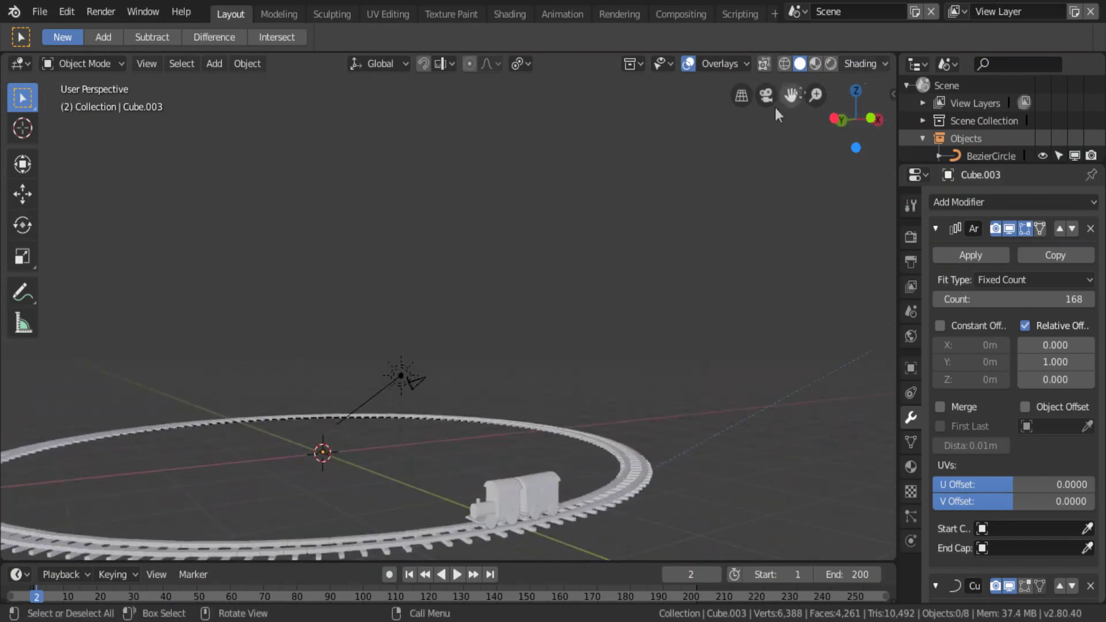
- Play the train animation, stop at frame 187, and collapse the outliner's Objects list
{"action": "mouse_move", "coordinate": [786, 96]}
{"action": "middle_mouse_down"}
{"action": "mouse_move", "coordinate": [620, 313]}
{"action": "mouse_move", "coordinate": [518, 383]}
{"action": "mouse_move", "coordinate": [521, 400]}
{"action": "mouse_move", "coordinate": [638, 396]}
{"action": "middle_mouse_up"}
{"action": "left_click_drag", "start_coordinate": [789, 93], "coordinate": [882, 95]}
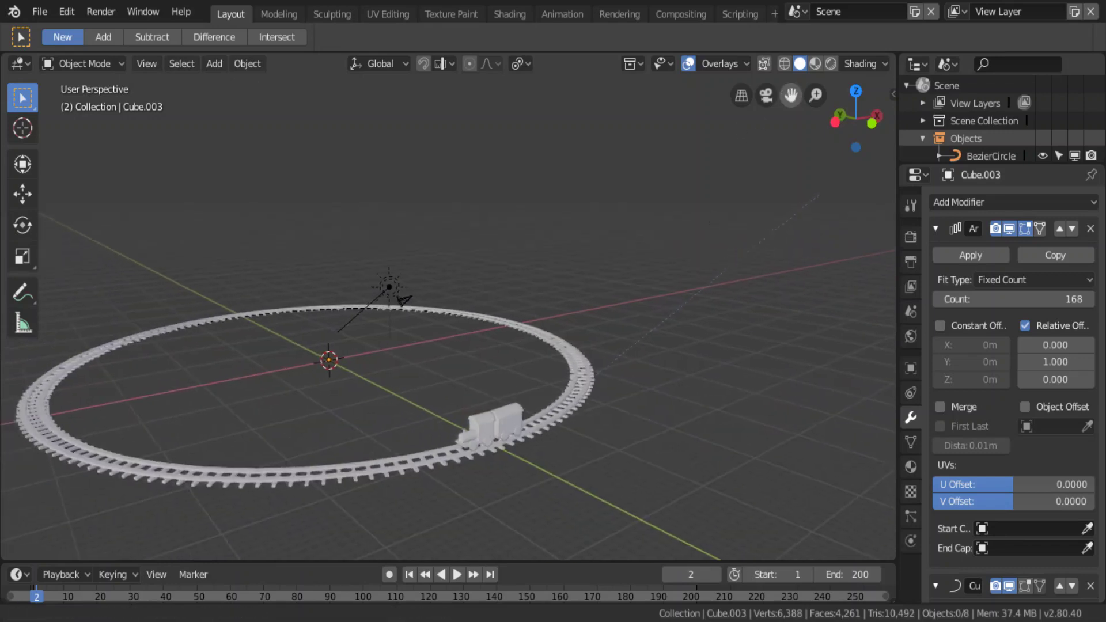
{"action": "left_click", "coordinate": [453, 572]}
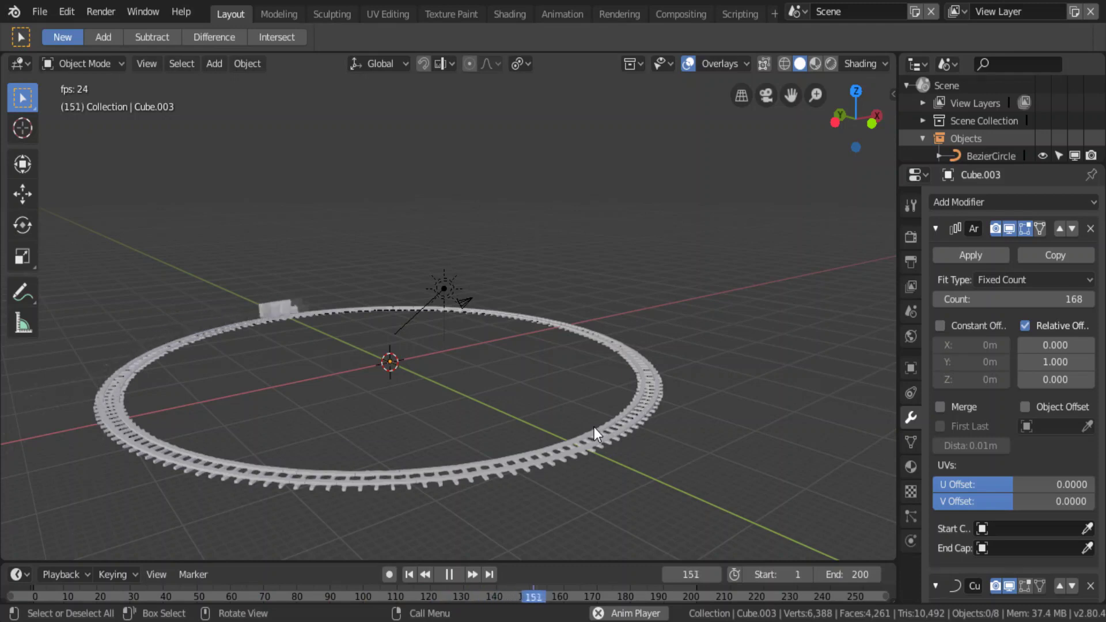
{"action": "left_click", "coordinate": [450, 576]}
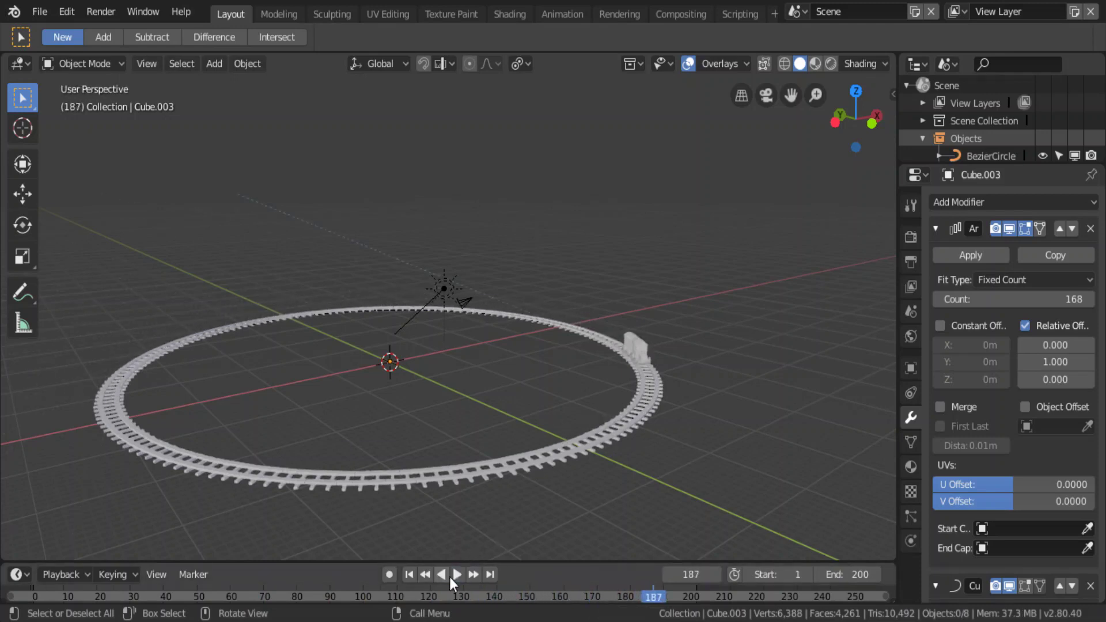
{"action": "left_click", "coordinate": [924, 139]}
- Enlarge the outliner, expand its Objects list and select Cube.005
{"action": "left_click_drag", "start_coordinate": [934, 164], "coordinate": [939, 291]}
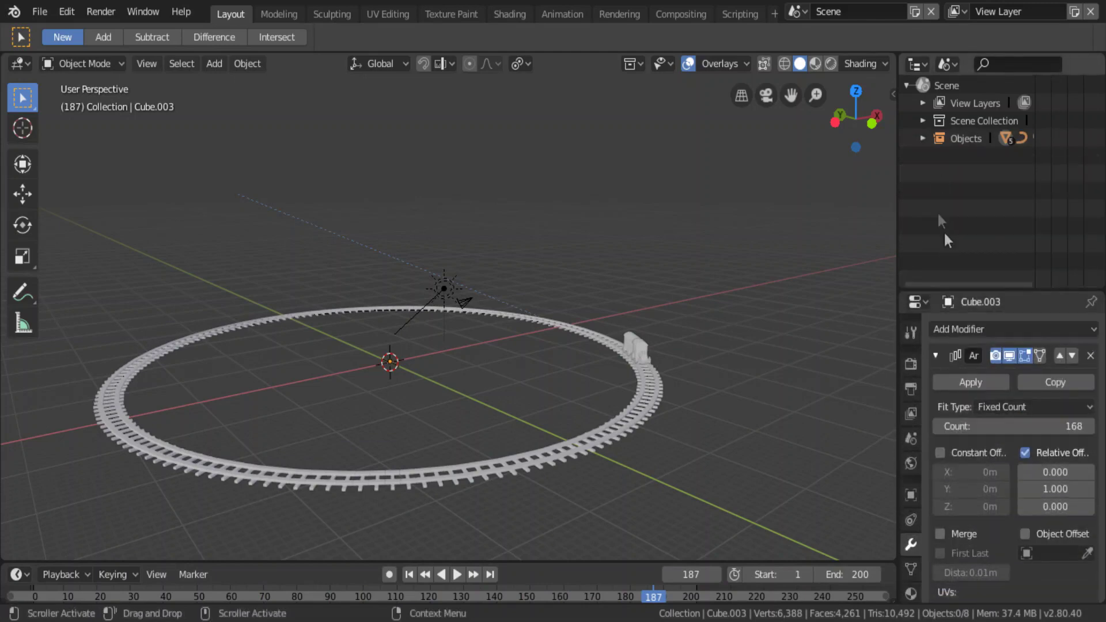
{"action": "left_click", "coordinate": [925, 139]}
{"action": "scroll", "coordinate": [958, 185], "scroll_direction": "down", "scroll_amount": 1}
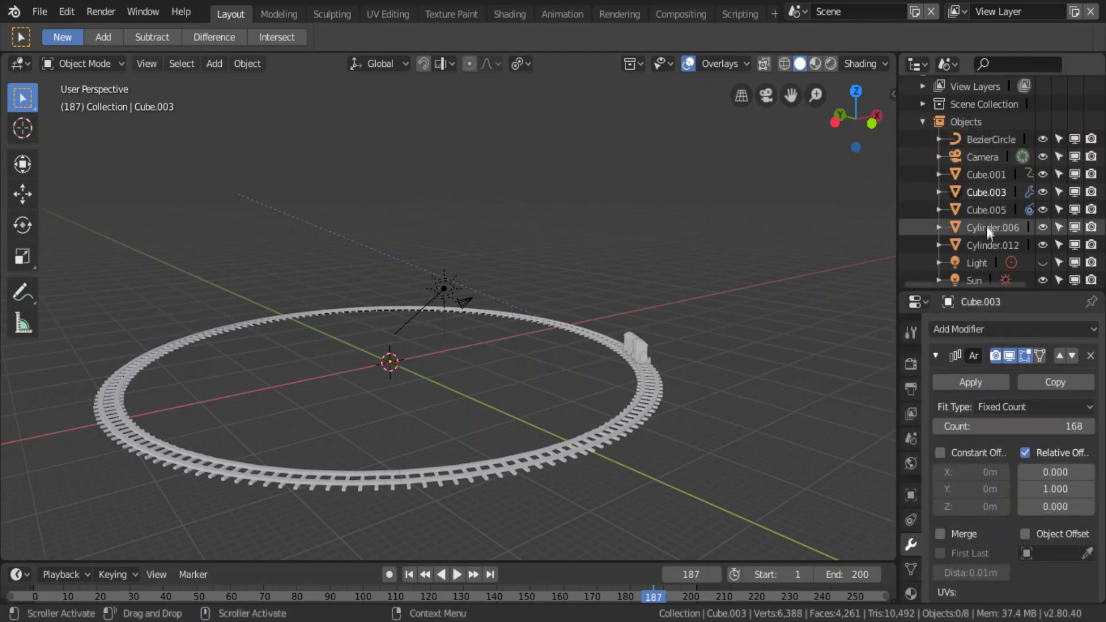
{"action": "left_click", "coordinate": [1043, 210]}
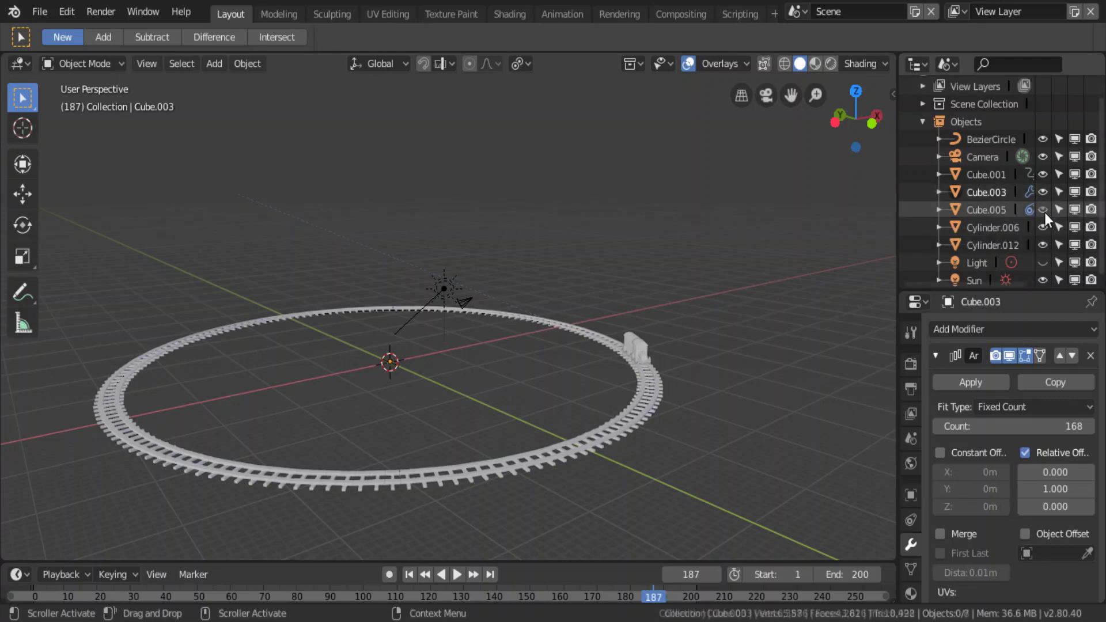
{"action": "left_click", "coordinate": [1044, 211]}
{"action": "left_click", "coordinate": [997, 207]}
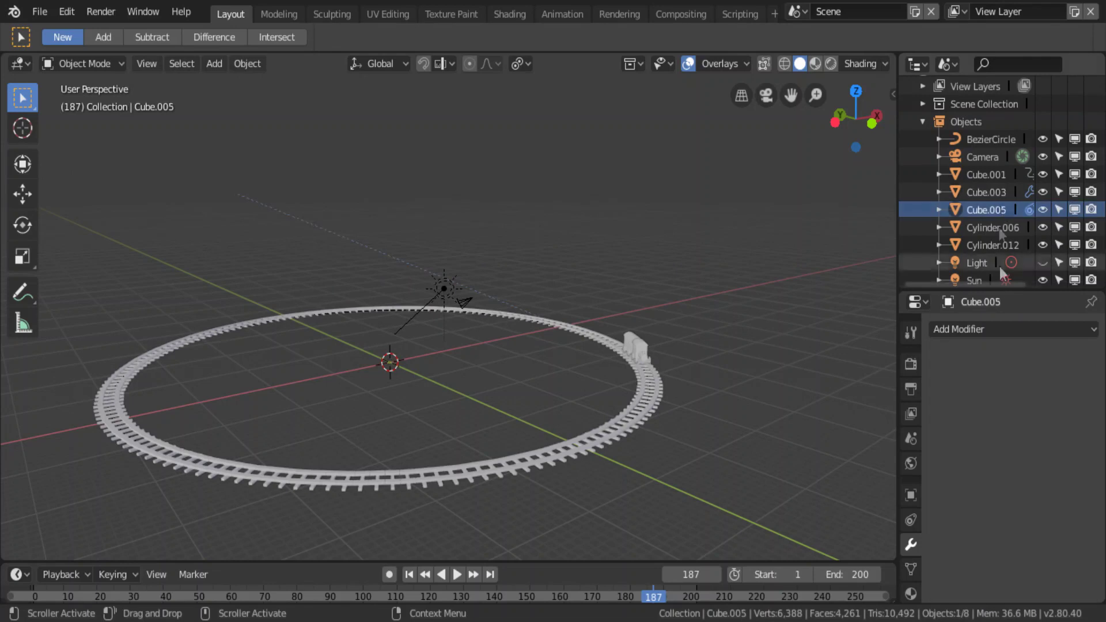
- Try Z and Y as Cube.005's Follow Path forward axis, then delete it
{"action": "left_click", "coordinate": [910, 528]}
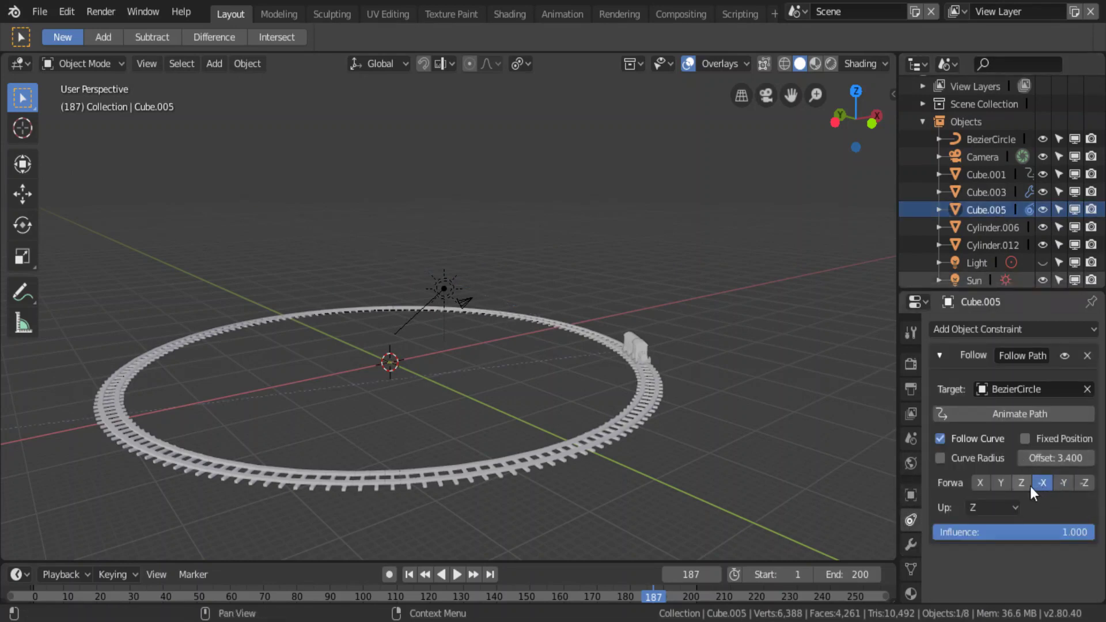
{"action": "left_click", "coordinate": [1030, 486]}
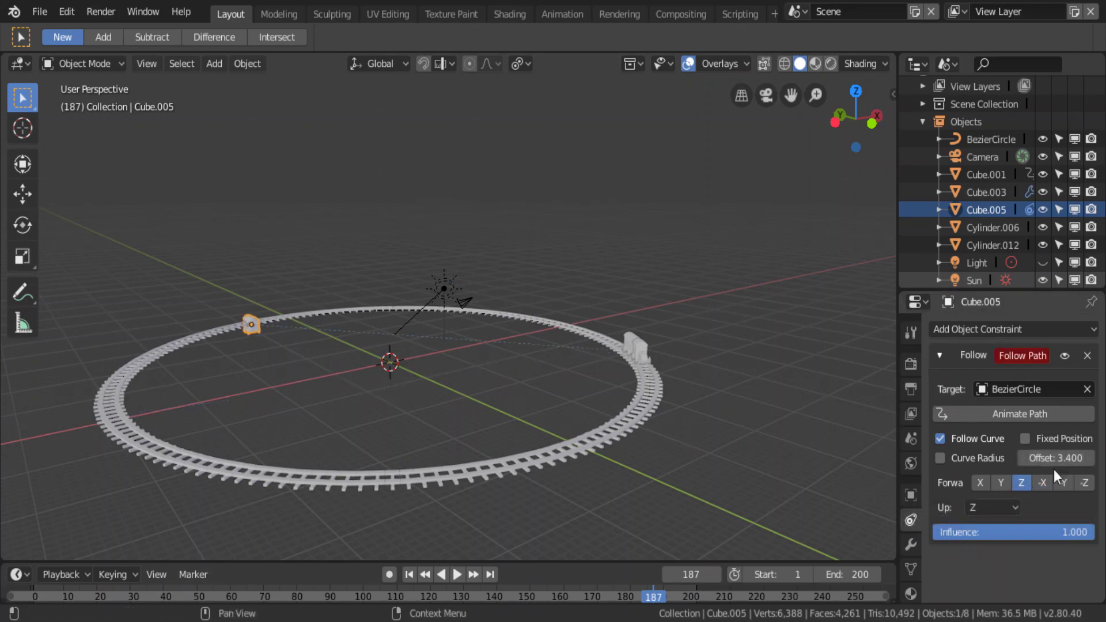
{"action": "left_click", "coordinate": [1004, 483]}
{"action": "left_click", "coordinate": [1030, 487]}
{"action": "key", "text": "Delete"}
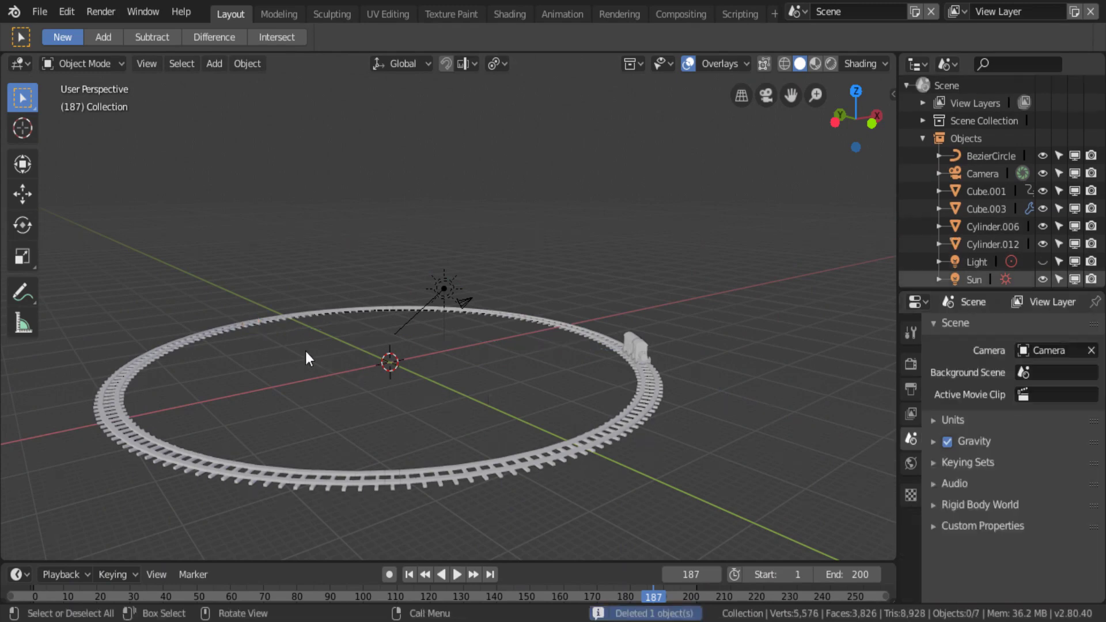
- Duplicate the rear carriage in place and give Cylinder.012 a Follow Path offset of 3.4
{"action": "mouse_move", "coordinate": [616, 372]}
{"action": "middle_mouse_down"}
{"action": "mouse_move", "coordinate": [538, 441]}
{"action": "mouse_move", "coordinate": [513, 405]}
{"action": "middle_mouse_up"}
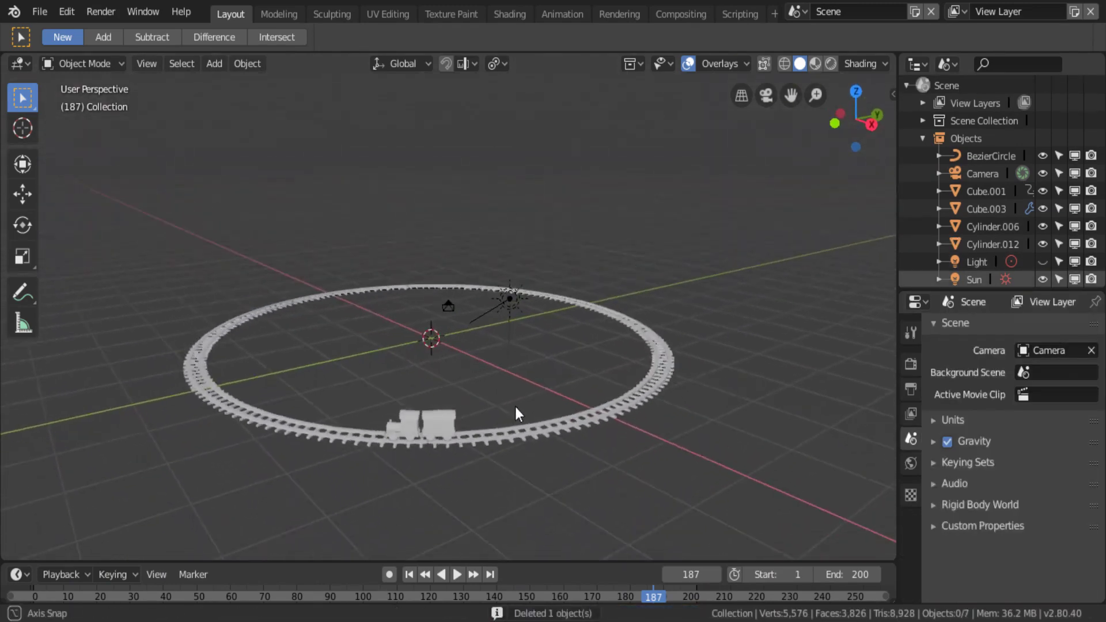
{"action": "left_click", "coordinate": [452, 431]}
{"action": "scroll", "coordinate": [457, 436], "scroll_direction": "up", "scroll_amount": 2}
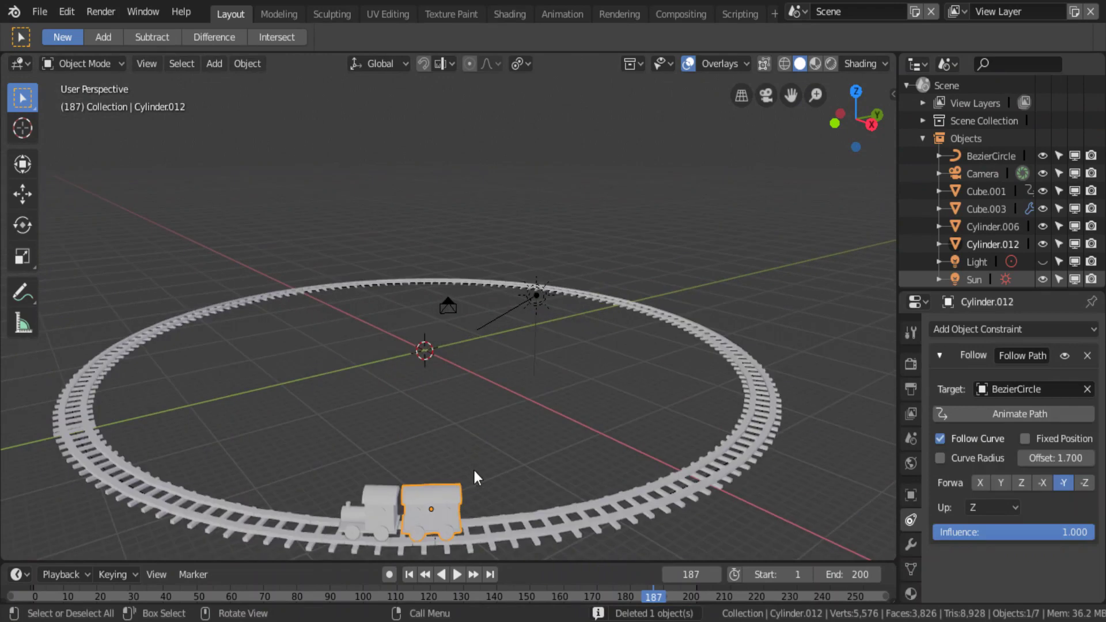
{"action": "key", "text": "shift+d"}
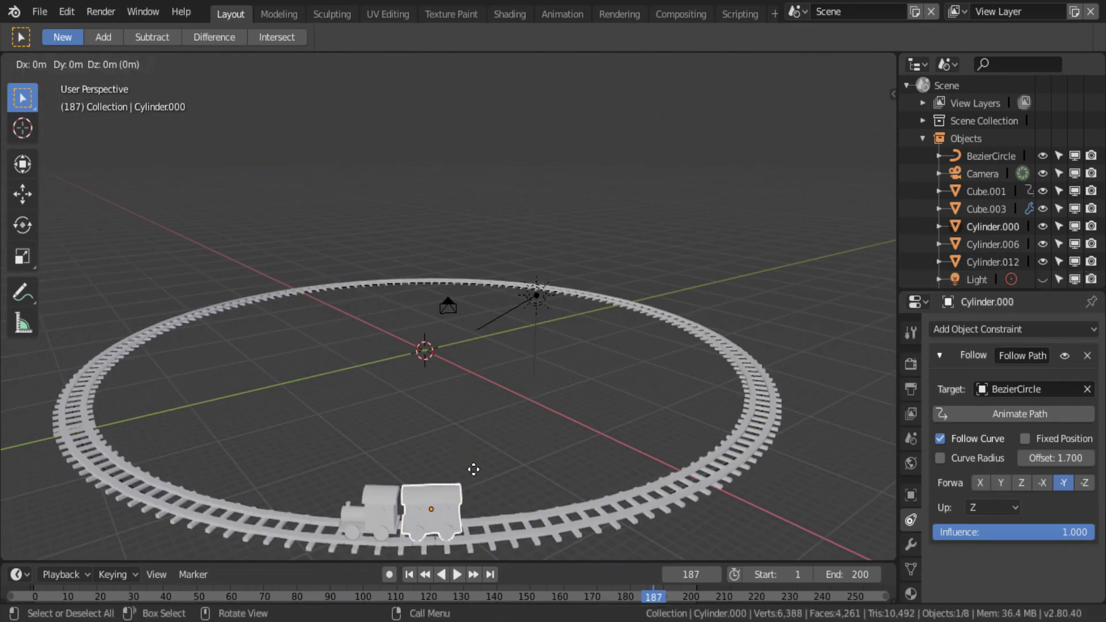
{"action": "right_click", "coordinate": [474, 470]}
{"action": "left_click", "coordinate": [452, 494]}
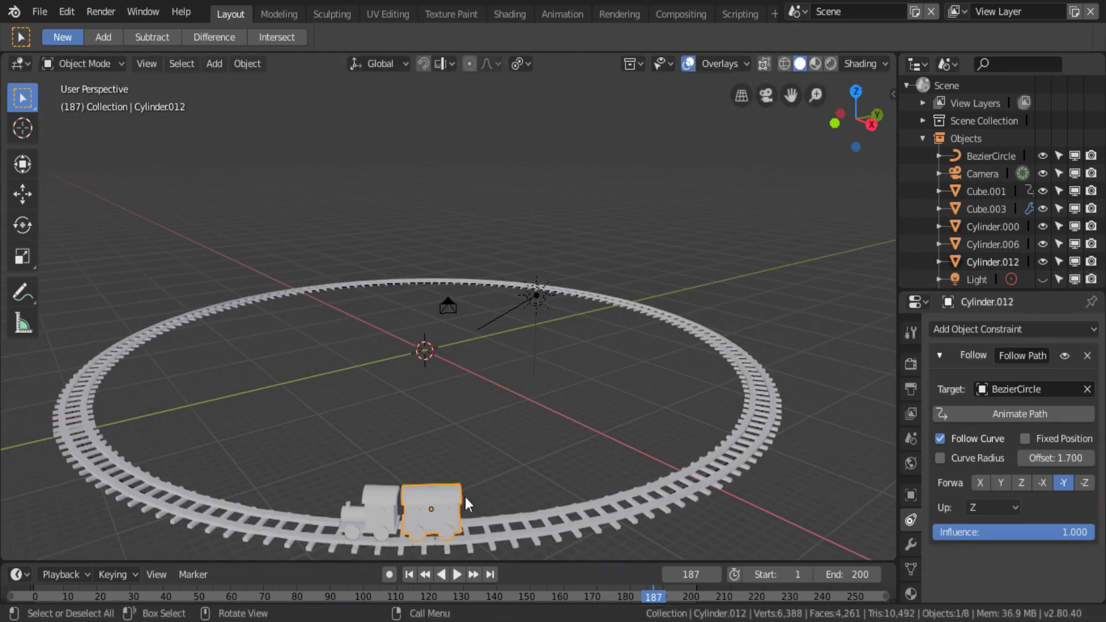
{"action": "left_click", "coordinate": [1057, 459]}
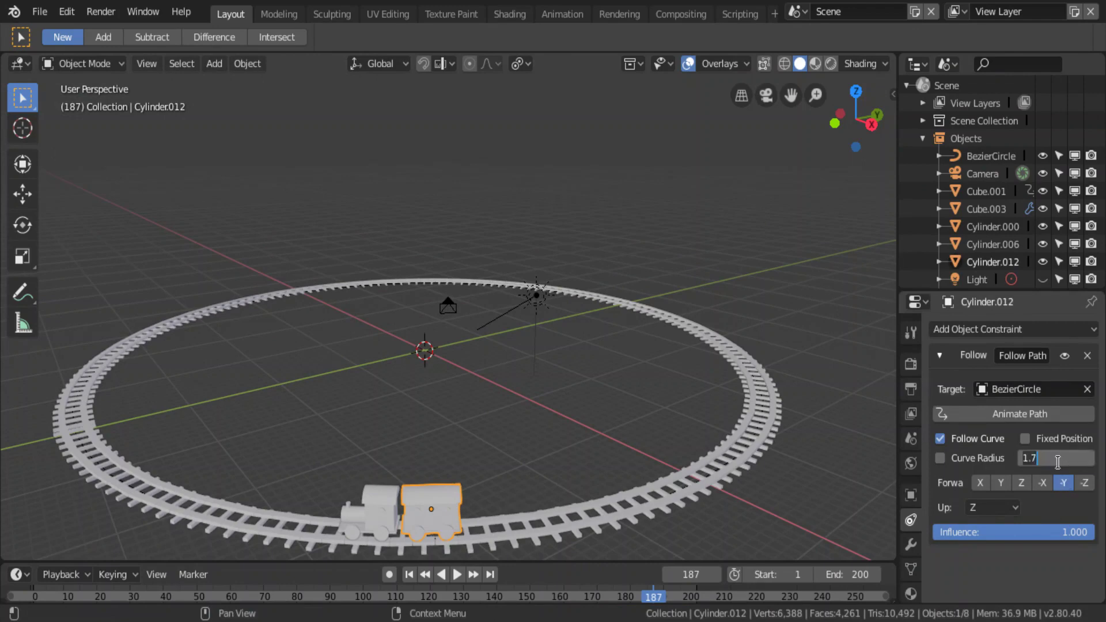
{"action": "type", "text": "Offset: 3.4"}
{"action": "key", "text": "Return"}
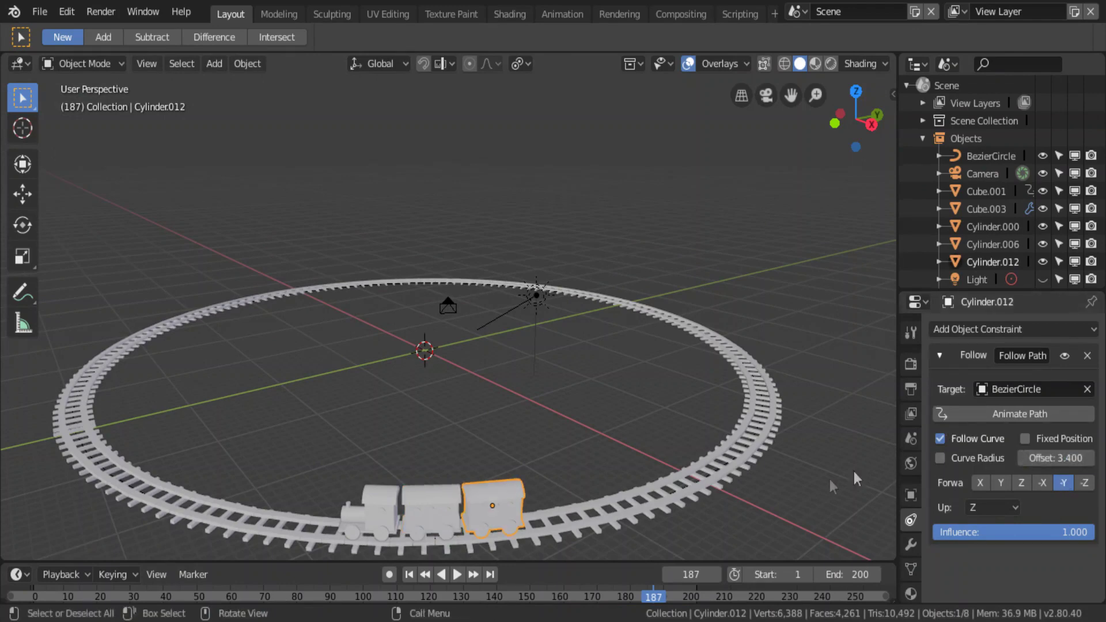
- Play the animation to check the three-car train loops the track, then return to frame 1
{"action": "left_click", "coordinate": [460, 577]}
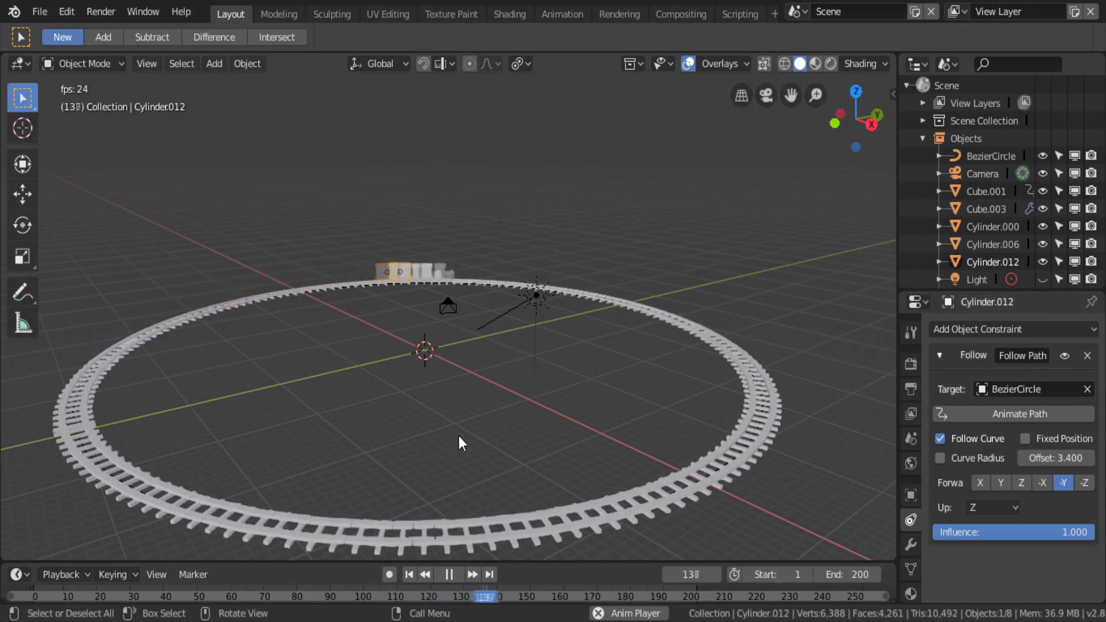
{"action": "mouse_move", "coordinate": [459, 437]}
{"action": "middle_mouse_down"}
{"action": "mouse_move", "coordinate": [499, 455]}
{"action": "mouse_move", "coordinate": [477, 407]}
{"action": "middle_mouse_up"}
{"action": "scroll", "coordinate": [477, 407], "scroll_direction": "down", "scroll_amount": 1}
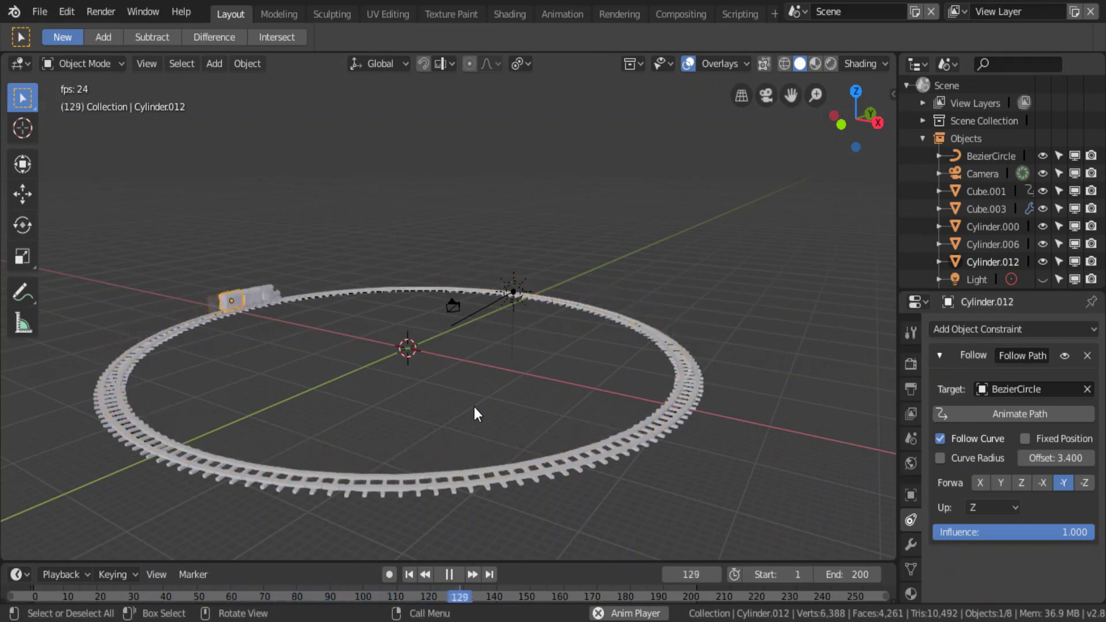
{"action": "left_click", "coordinate": [450, 573]}
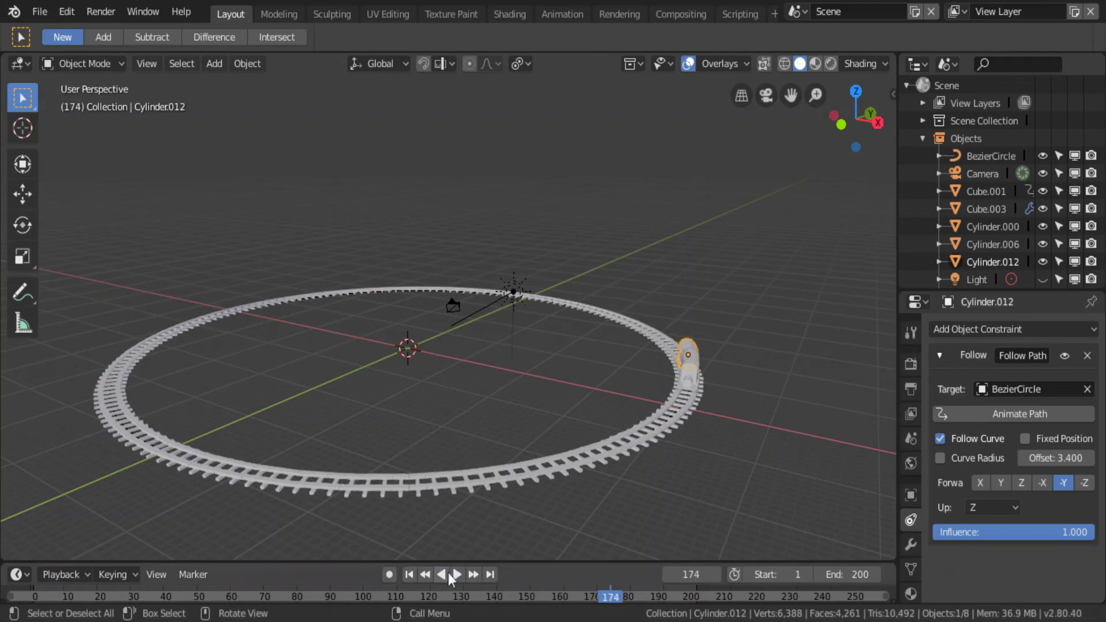
{"action": "middle_click_drag", "start_coordinate": [559, 416], "coordinate": [495, 513]}
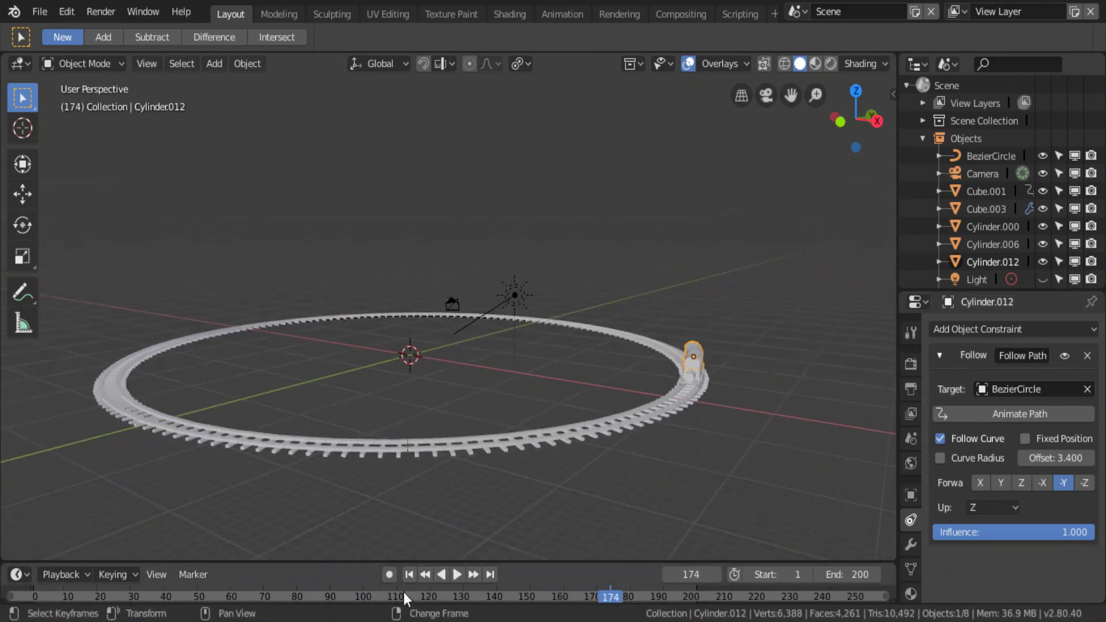
{"action": "left_click", "coordinate": [408, 574]}
{"action": "mouse_move", "coordinate": [467, 378]}
{"action": "middle_mouse_down"}
{"action": "mouse_move", "coordinate": [538, 379]}
{"action": "mouse_move", "coordinate": [502, 366]}
{"action": "middle_mouse_up"}
{"action": "left_click", "coordinate": [467, 408]}
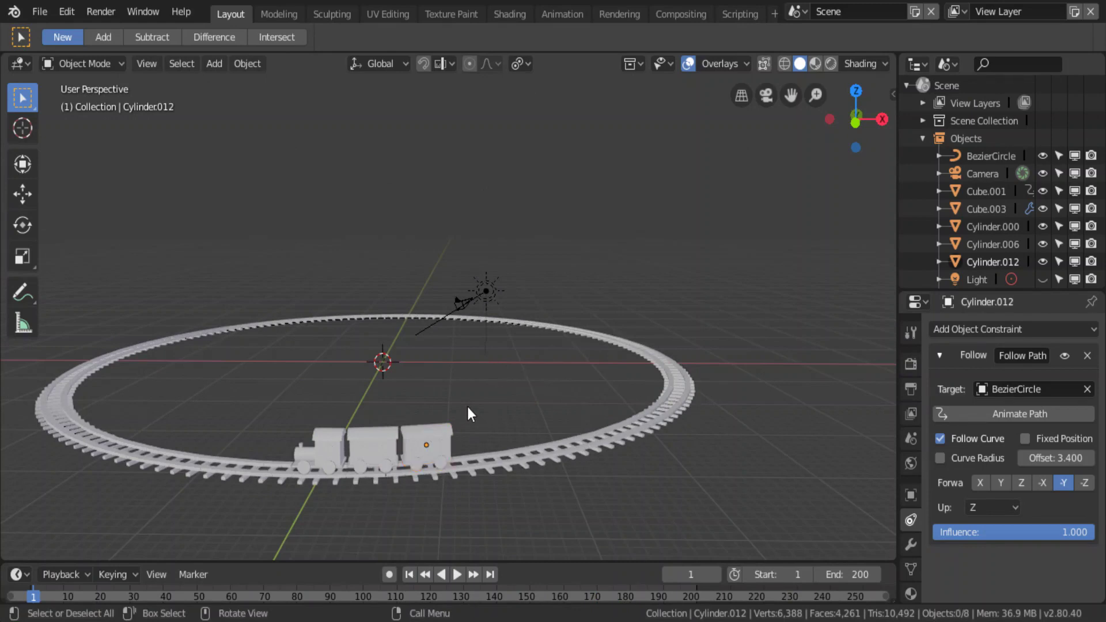
- Add a plane and scale it up in three passes until it extends beyond the track
{"action": "key", "text": "shift"}
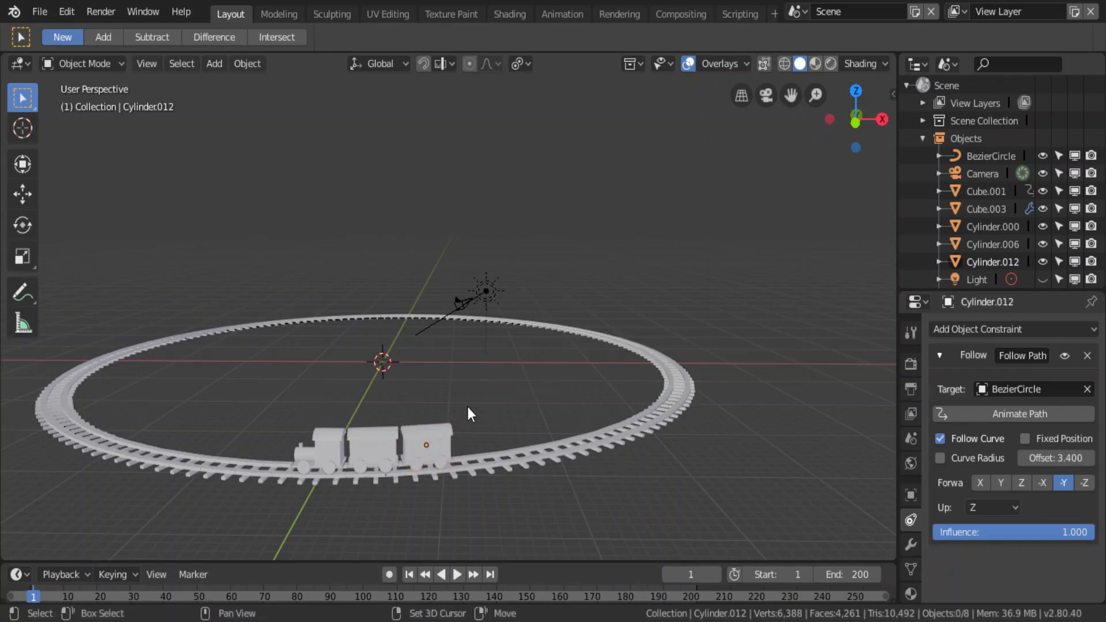
{"action": "key", "text": "shift+a"}
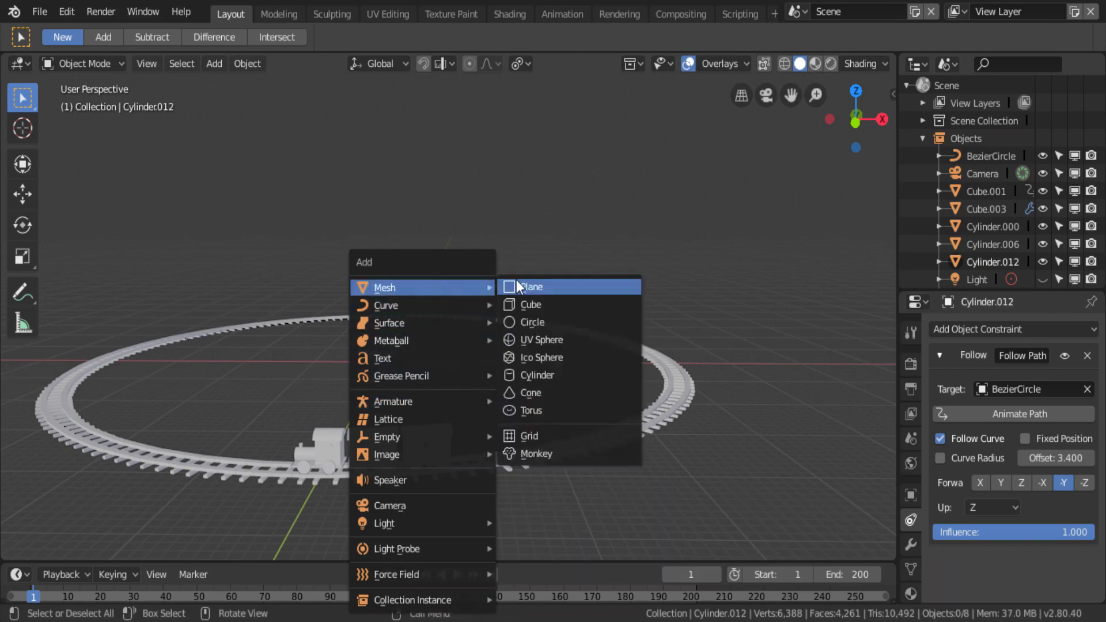
{"action": "left_click", "coordinate": [517, 286]}
{"action": "scroll", "coordinate": [495, 324], "scroll_direction": "down", "scroll_amount": 3}
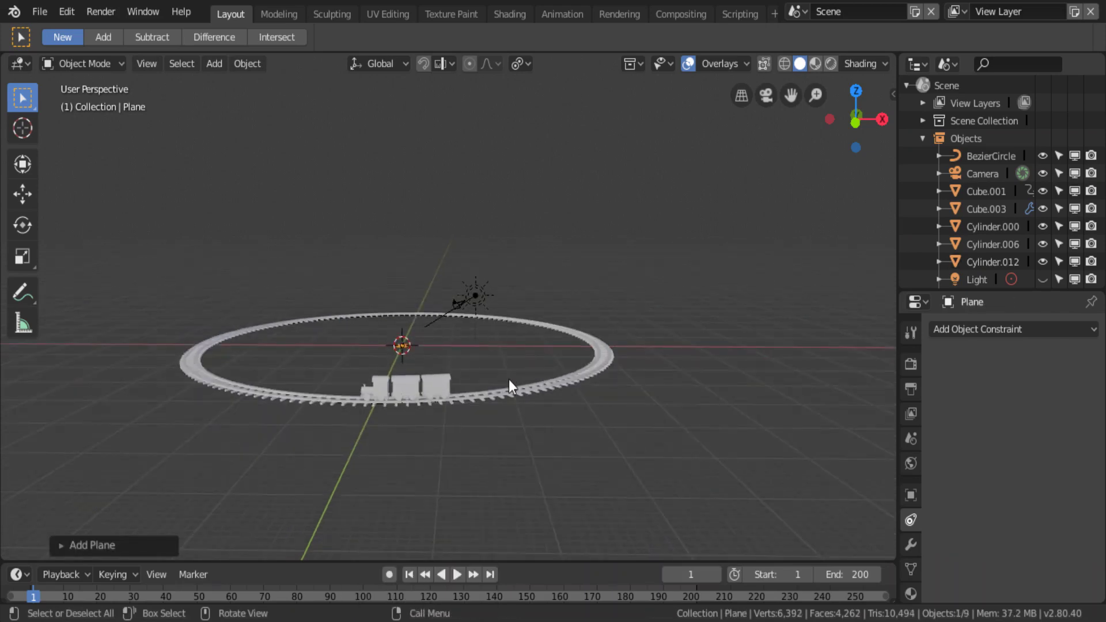
{"action": "key", "text": "s"}
{"action": "left_click", "coordinate": [756, 474]}
{"action": "key", "text": "s"}
{"action": "left_click", "coordinate": [554, 387]}
{"action": "key", "text": "s"}
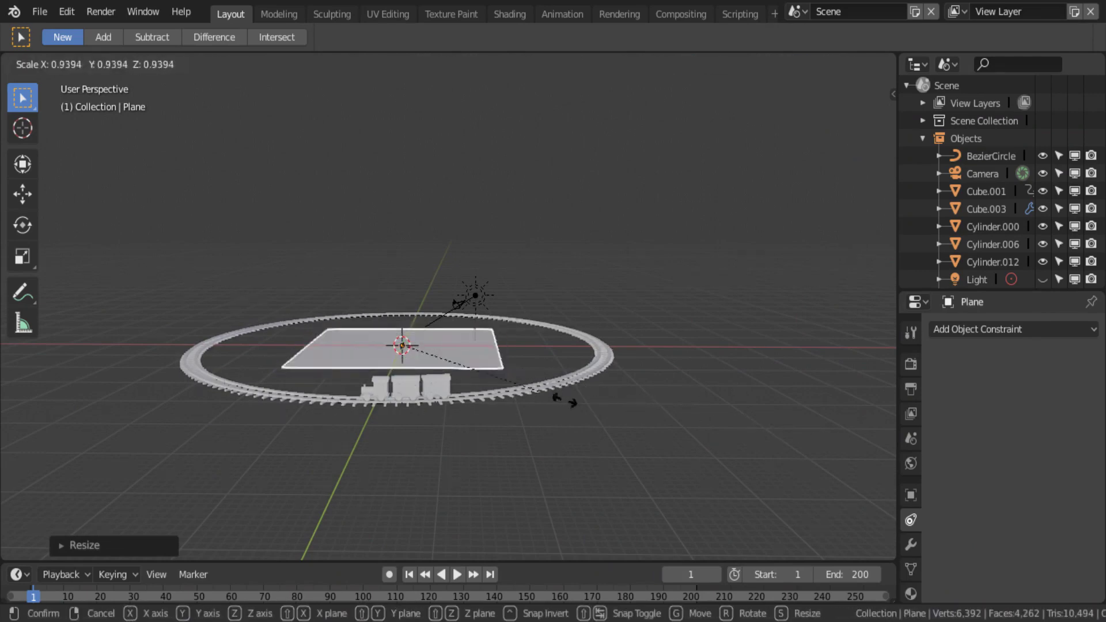
{"action": "left_click", "coordinate": [529, 370]}
- Switch the viewport to Material Preview shading and reselect the ground plane
{"action": "mouse_move", "coordinate": [529, 371]}
{"action": "middle_mouse_down"}
{"action": "mouse_move", "coordinate": [547, 455]}
{"action": "mouse_move", "coordinate": [473, 373]}
{"action": "middle_mouse_up"}
{"action": "scroll", "coordinate": [492, 404], "scroll_direction": "down", "scroll_amount": 2}
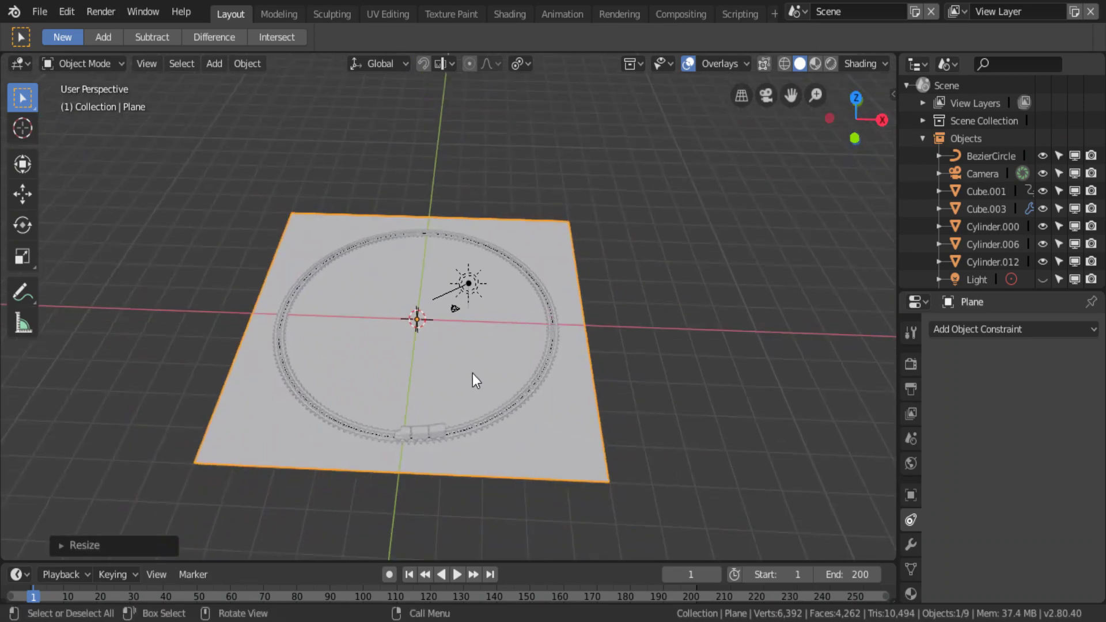
{"action": "scroll", "coordinate": [473, 373], "scroll_direction": "up", "scroll_amount": 1}
{"action": "scroll", "coordinate": [473, 373], "scroll_direction": "up", "scroll_amount": 1}
{"action": "middle_click_drag", "start_coordinate": [472, 372], "coordinate": [463, 344]}
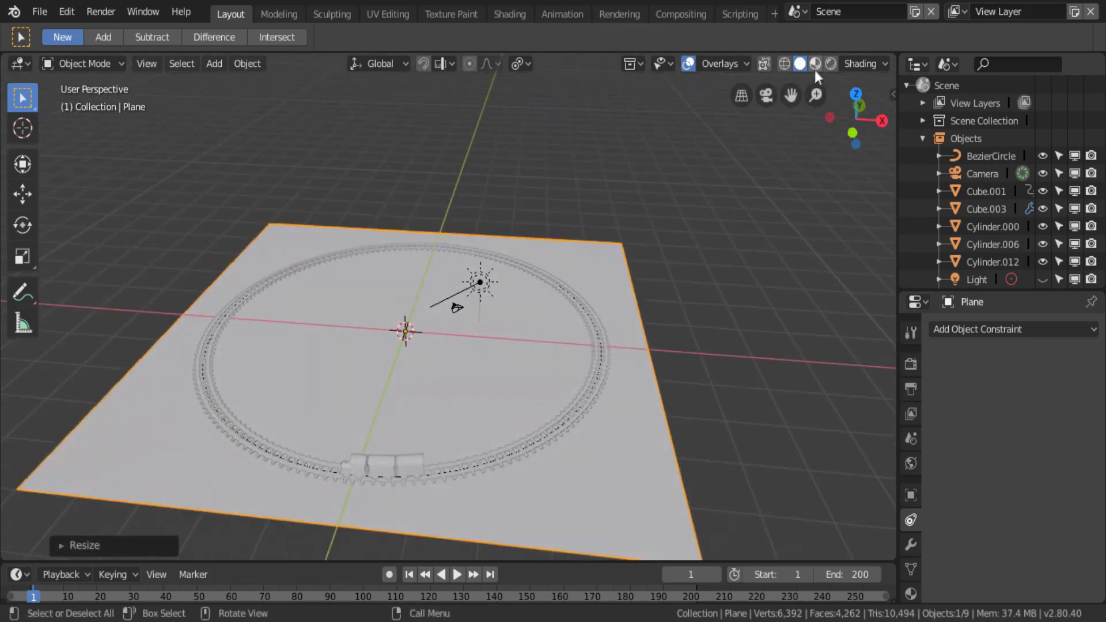
{"action": "left_click", "coordinate": [815, 66]}
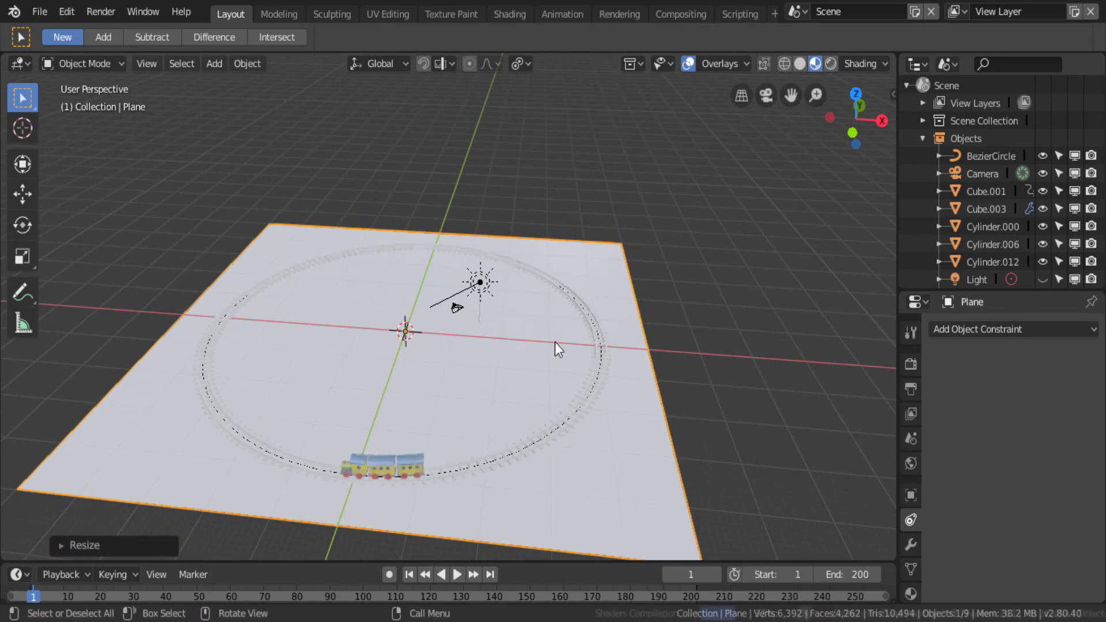
{"action": "mouse_move", "coordinate": [592, 392]}
{"action": "middle_mouse_down"}
{"action": "mouse_move", "coordinate": [596, 330]}
{"action": "mouse_move", "coordinate": [596, 375]}
{"action": "mouse_move", "coordinate": [680, 334]}
{"action": "middle_mouse_up"}
{"action": "left_click", "coordinate": [680, 327]}
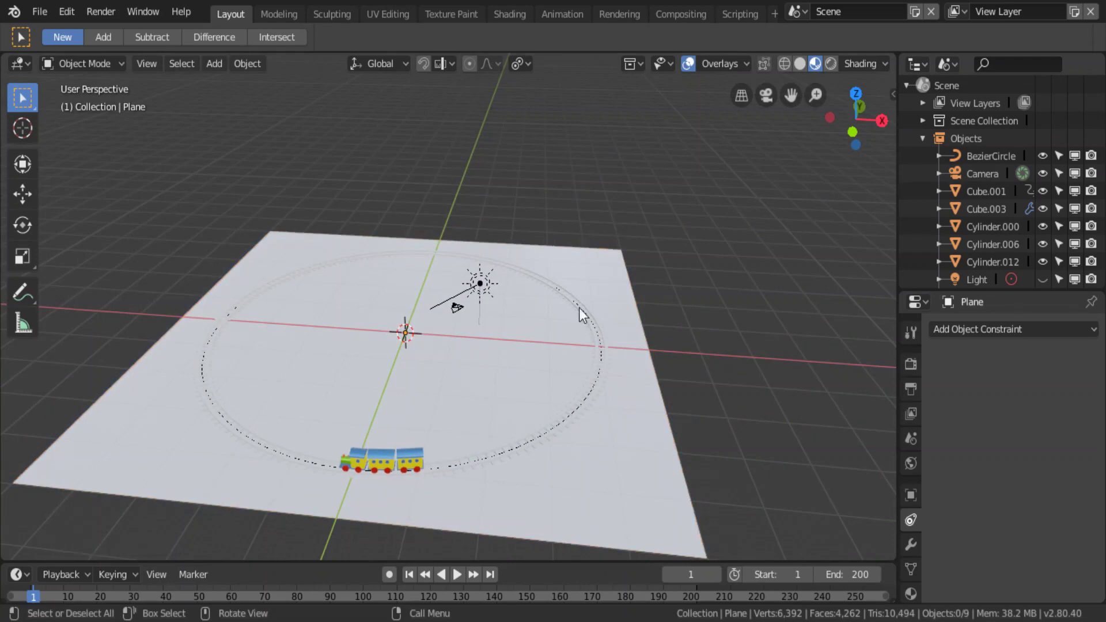
{"action": "left_click", "coordinate": [603, 292]}
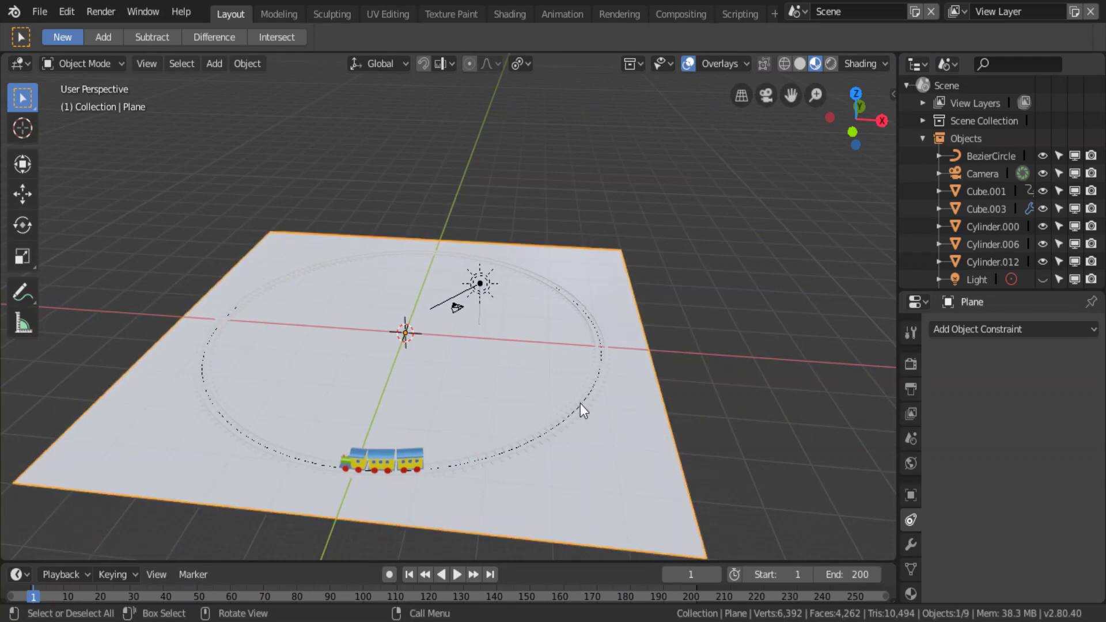
{"action": "scroll", "coordinate": [570, 412], "scroll_direction": "up", "scroll_amount": 2}
{"action": "scroll", "coordinate": [562, 424], "scroll_direction": "down", "scroll_amount": 2}
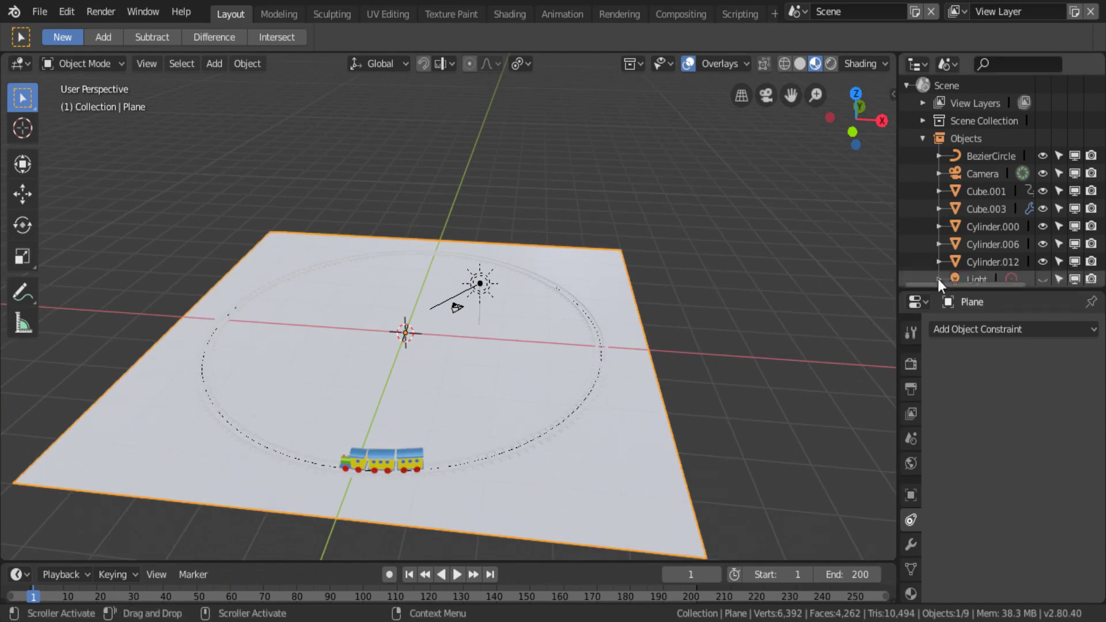
- Give track ring Cube.003 a new material named 'Material' and bring up its surface shader choices
{"action": "left_click", "coordinate": [510, 451]}
{"action": "scroll", "coordinate": [523, 470], "scroll_direction": "up", "scroll_amount": 1}
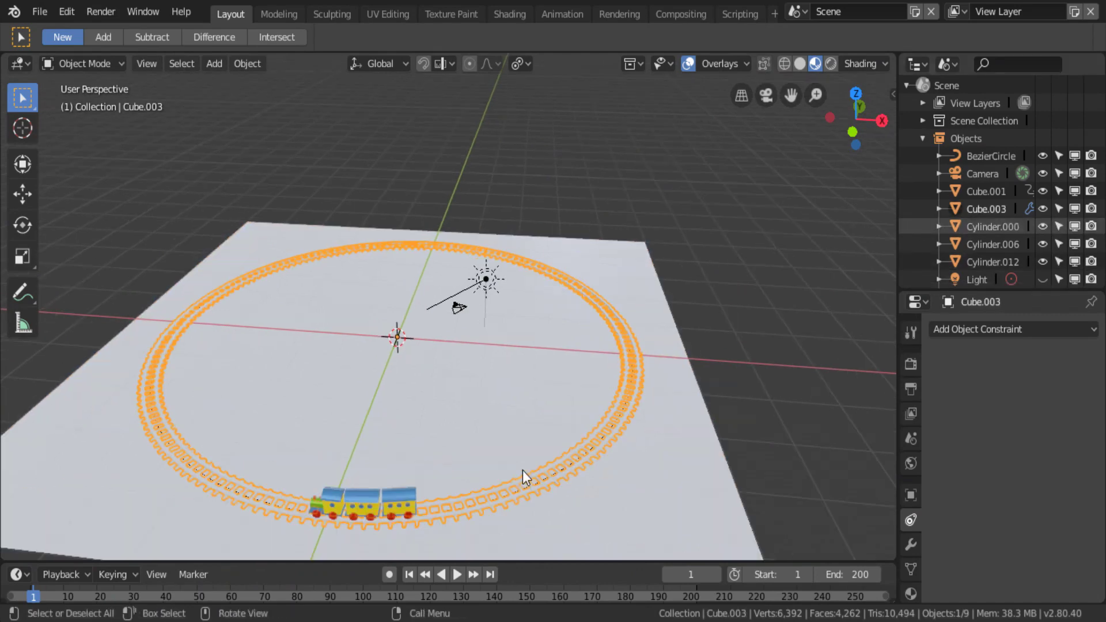
{"action": "scroll", "coordinate": [887, 540], "scroll_direction": "down", "scroll_amount": 3}
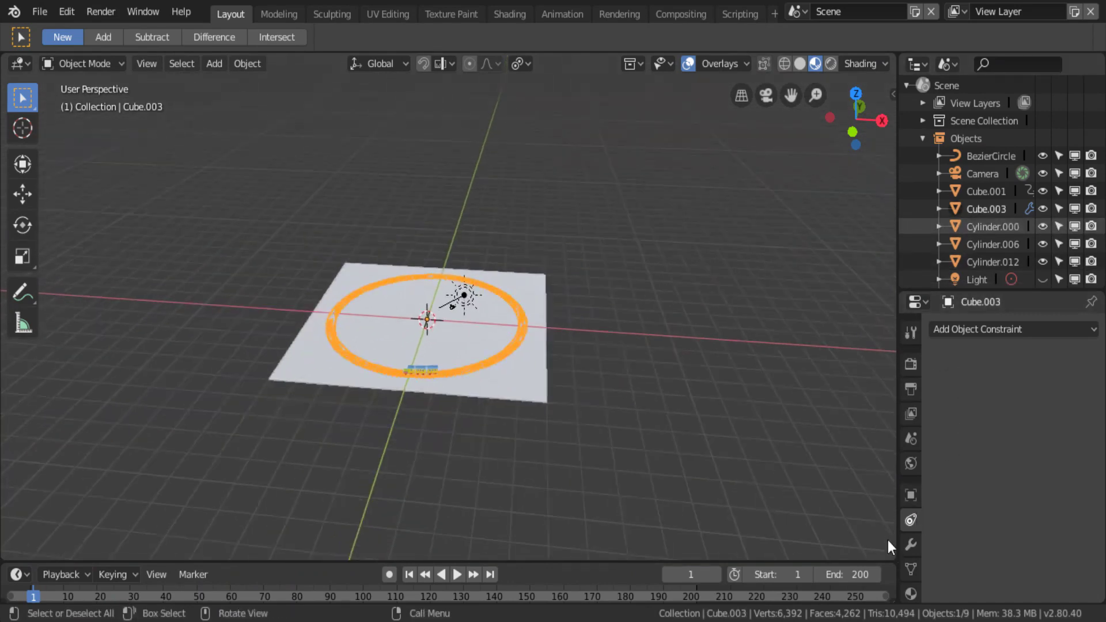
{"action": "scroll", "coordinate": [907, 507], "scroll_direction": "down", "scroll_amount": 3}
{"action": "left_click", "coordinate": [910, 514]}
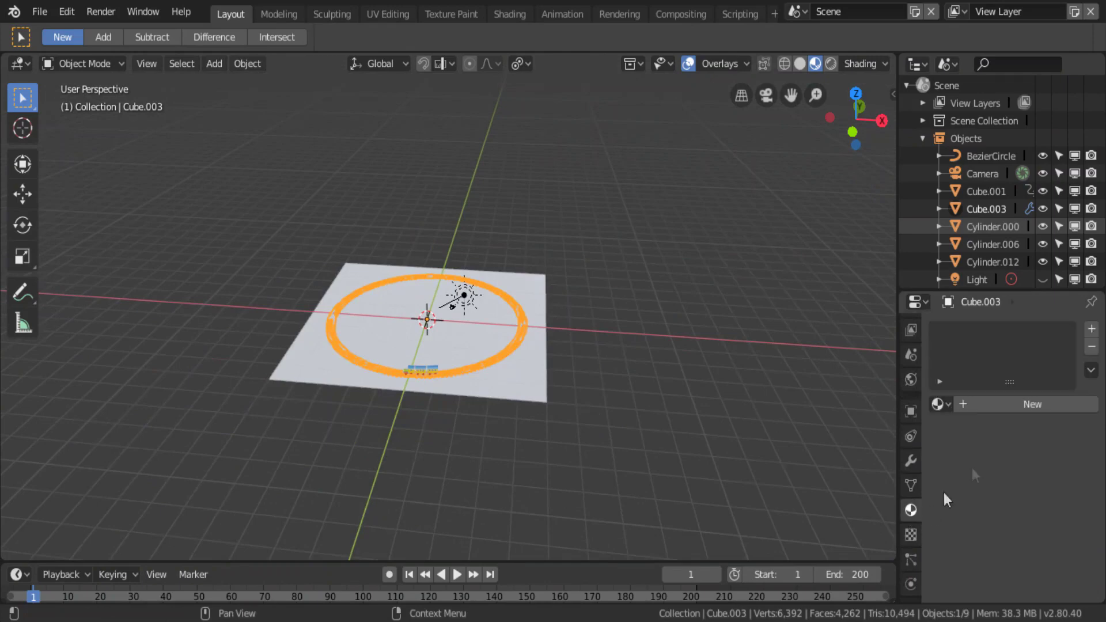
{"action": "left_click", "coordinate": [1000, 402]}
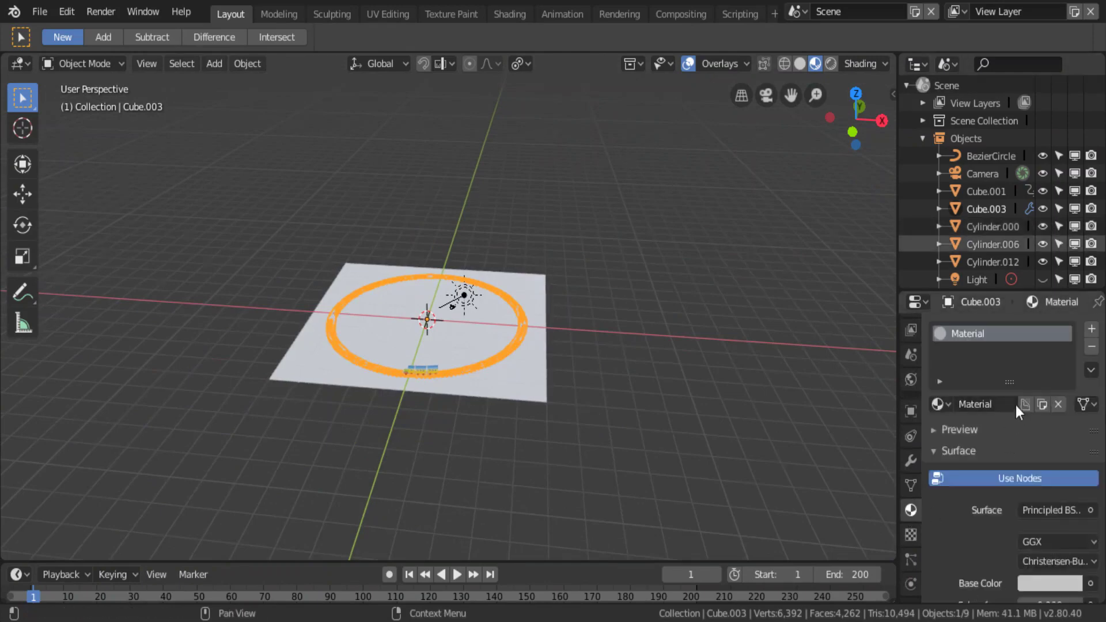
{"action": "left_click", "coordinate": [1039, 507]}
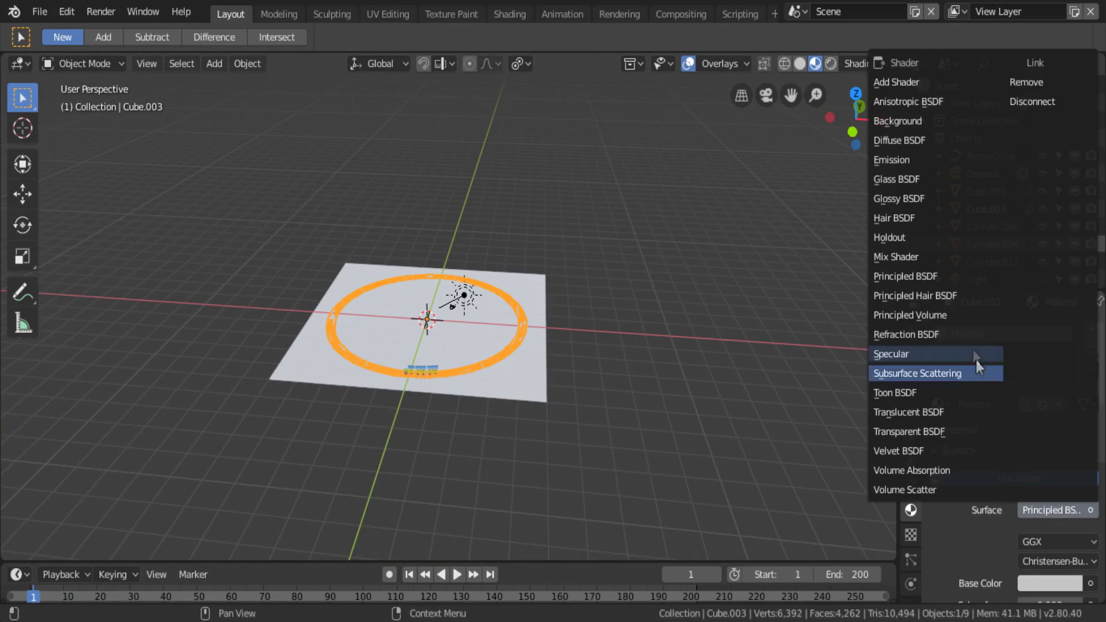
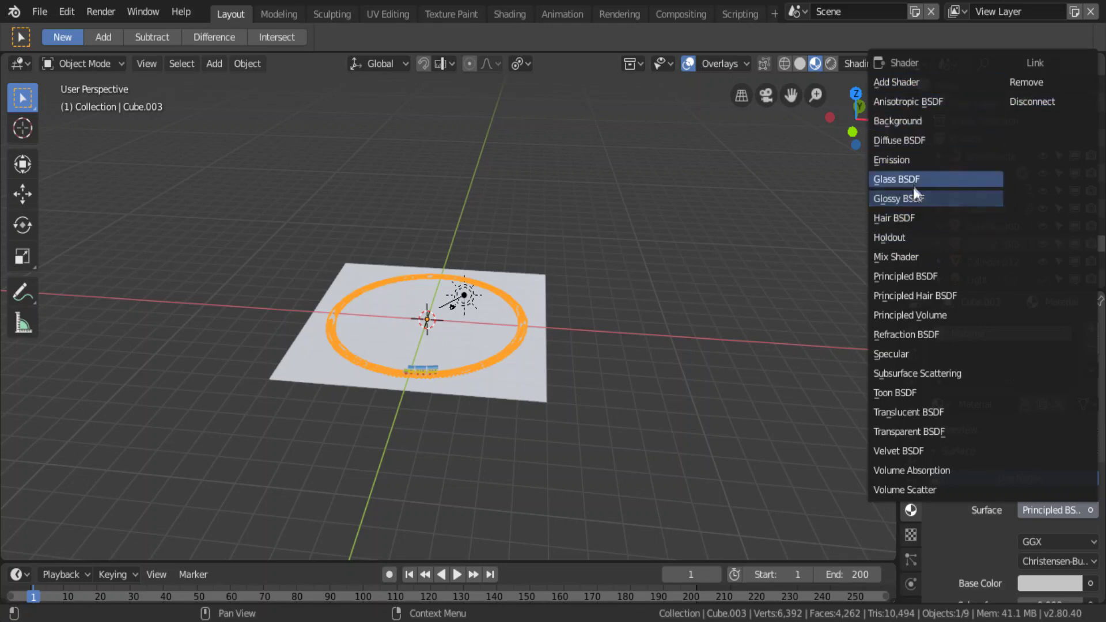
- Make the track material a Diffuse BSDF tinted pale beige (R 0.800, G 0.705, B 0.414)
{"action": "left_click", "coordinate": [906, 139]}
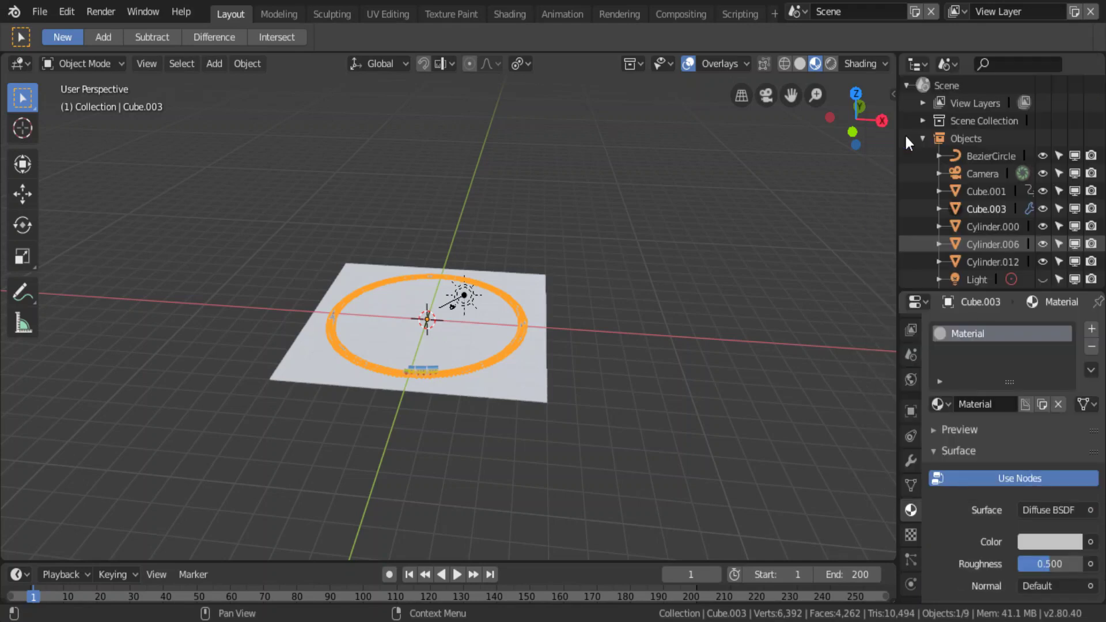
{"action": "left_click", "coordinate": [1048, 540]}
{"action": "left_click", "coordinate": [1000, 349]}
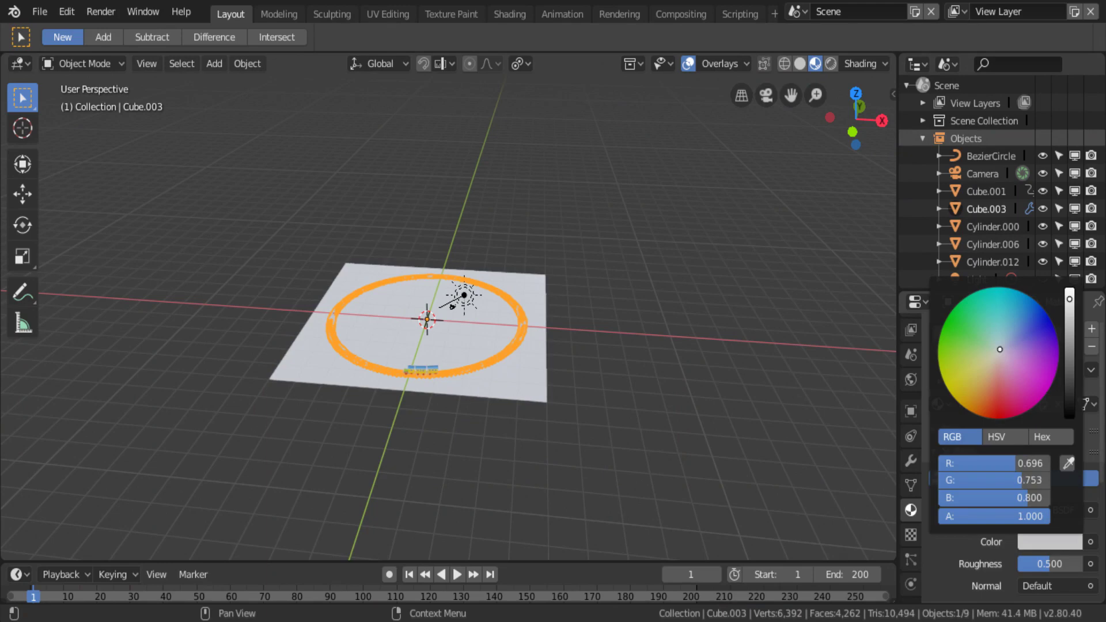
{"action": "left_click_drag", "start_coordinate": [998, 347], "coordinate": [986, 365]}
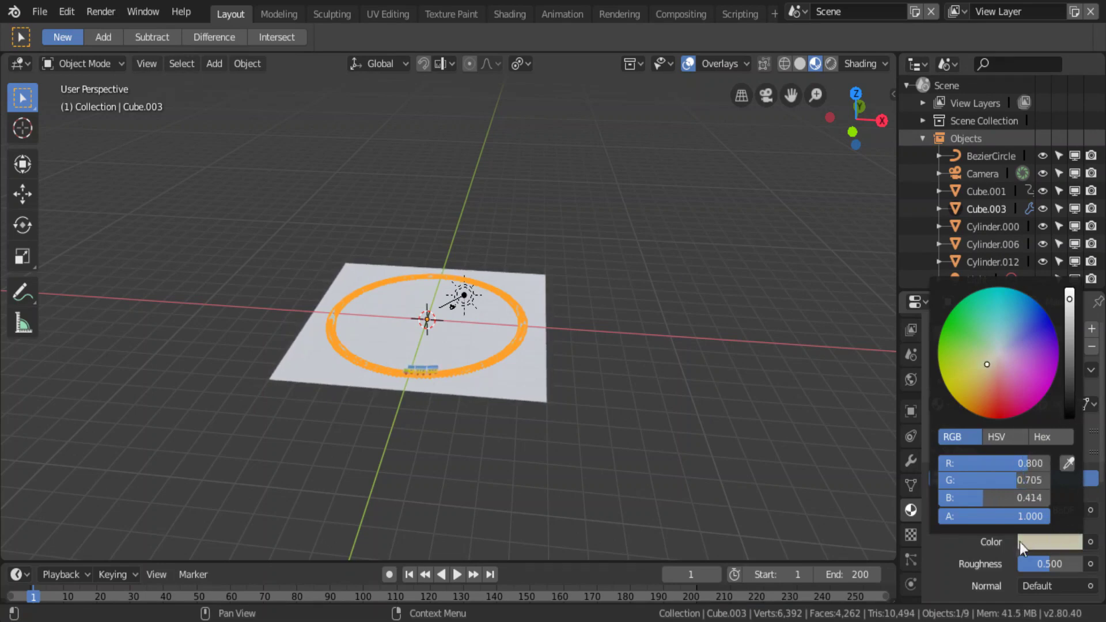
{"action": "scroll", "coordinate": [997, 506], "scroll_direction": "down", "scroll_amount": 5}
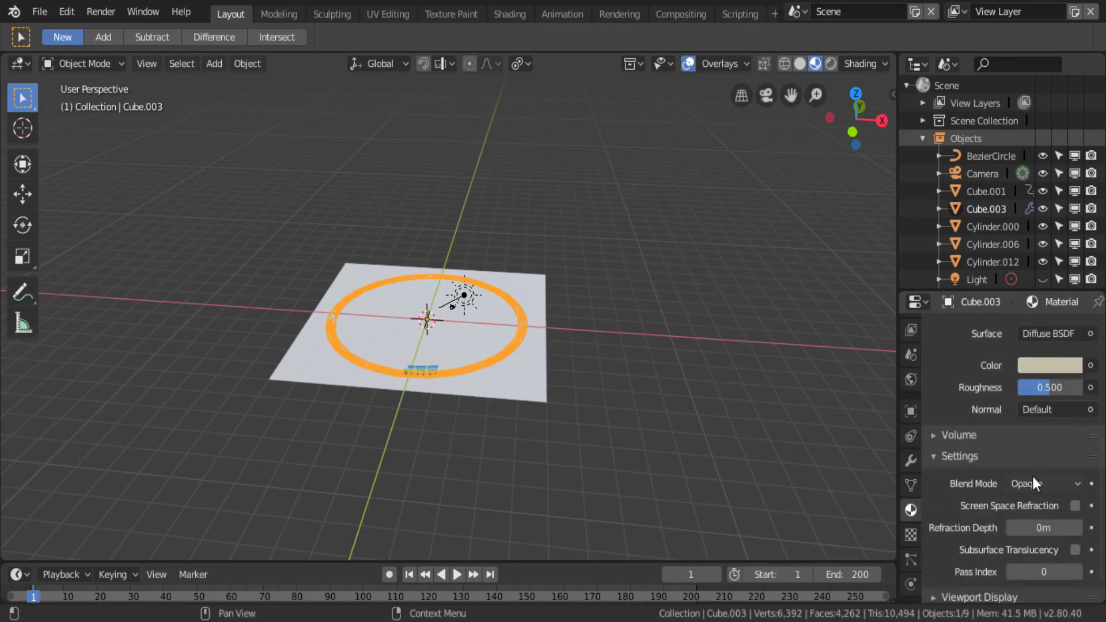
{"action": "left_click", "coordinate": [1064, 335]}
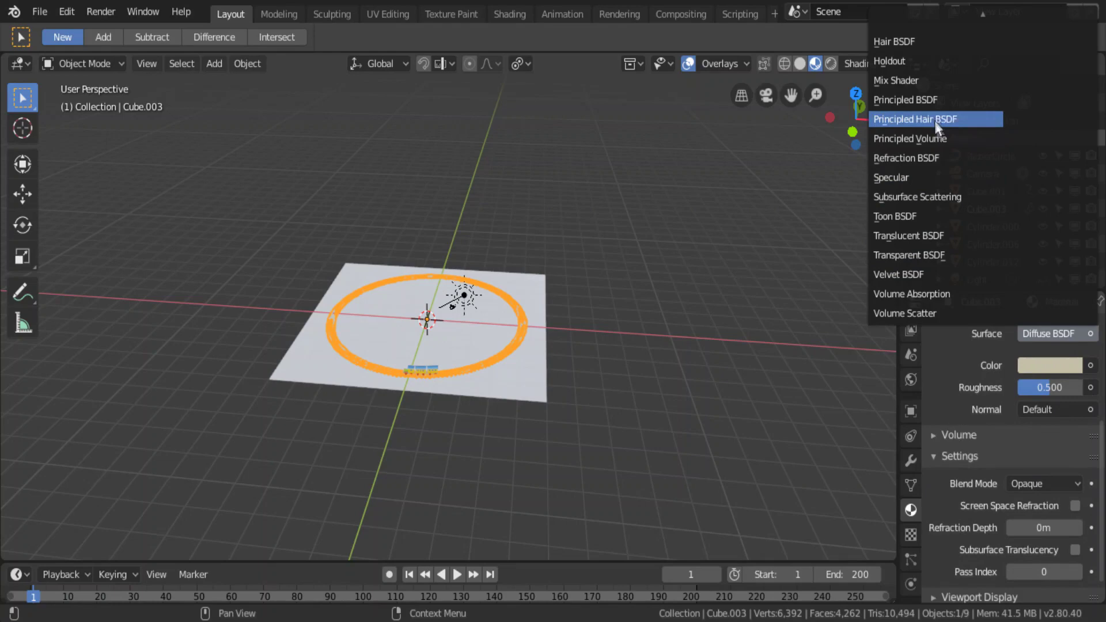
- Set the track to Principled BSDF with dark red base colour (0.138, 0.006, 0.000) and Metallic 0.5
{"action": "left_click", "coordinate": [932, 100]}
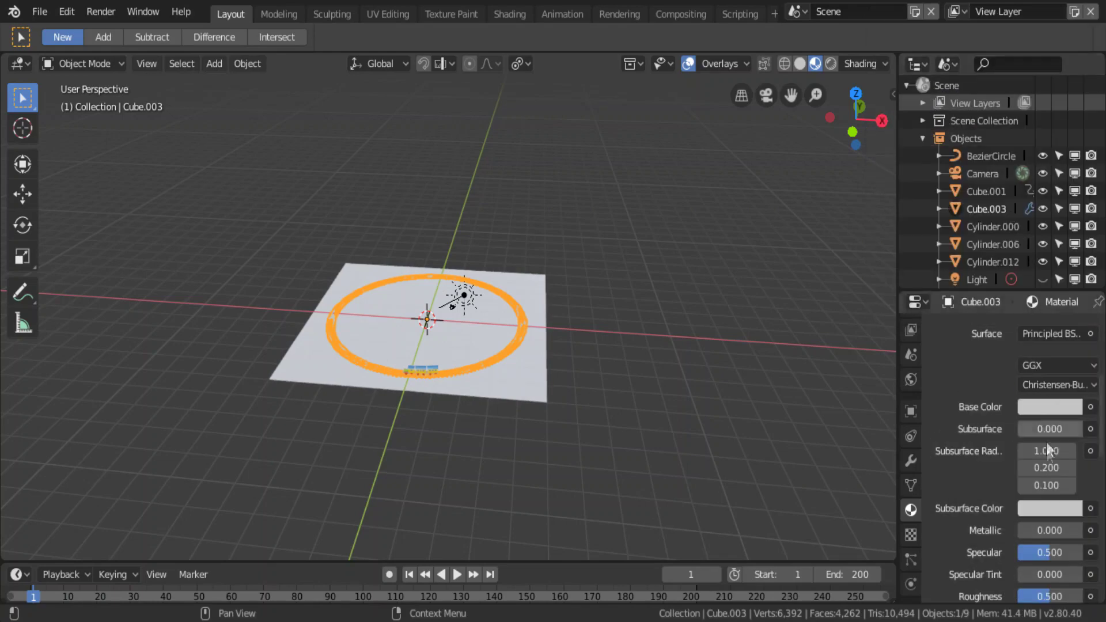
{"action": "scroll", "coordinate": [1046, 450], "scroll_direction": "down", "scroll_amount": 2}
{"action": "left_click", "coordinate": [1046, 372]}
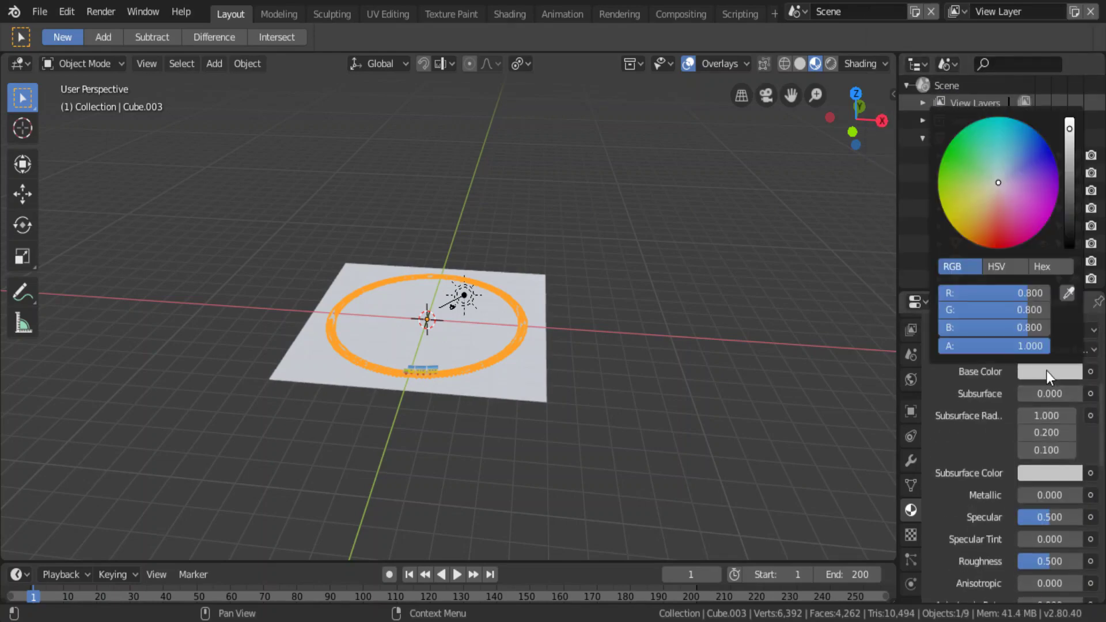
{"action": "left_click_drag", "start_coordinate": [998, 182], "coordinate": [985, 229]}
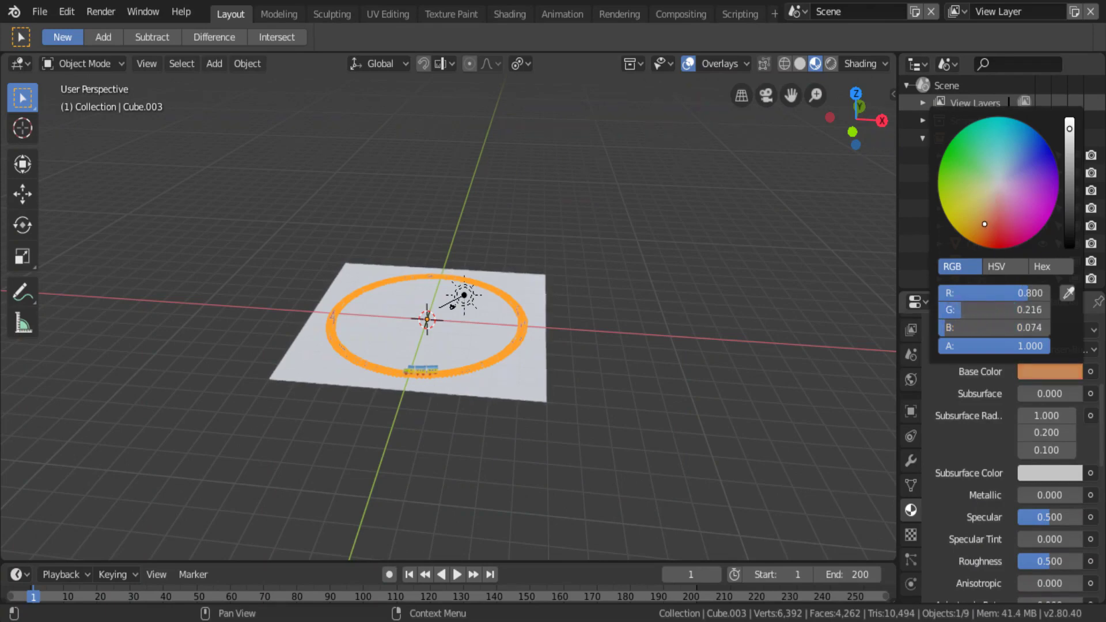
{"action": "mouse_move", "coordinate": [985, 224]}
{"action": "left_mouse_down"}
{"action": "mouse_move", "coordinate": [994, 226]}
{"action": "mouse_move", "coordinate": [983, 245]}
{"action": "left_mouse_up"}
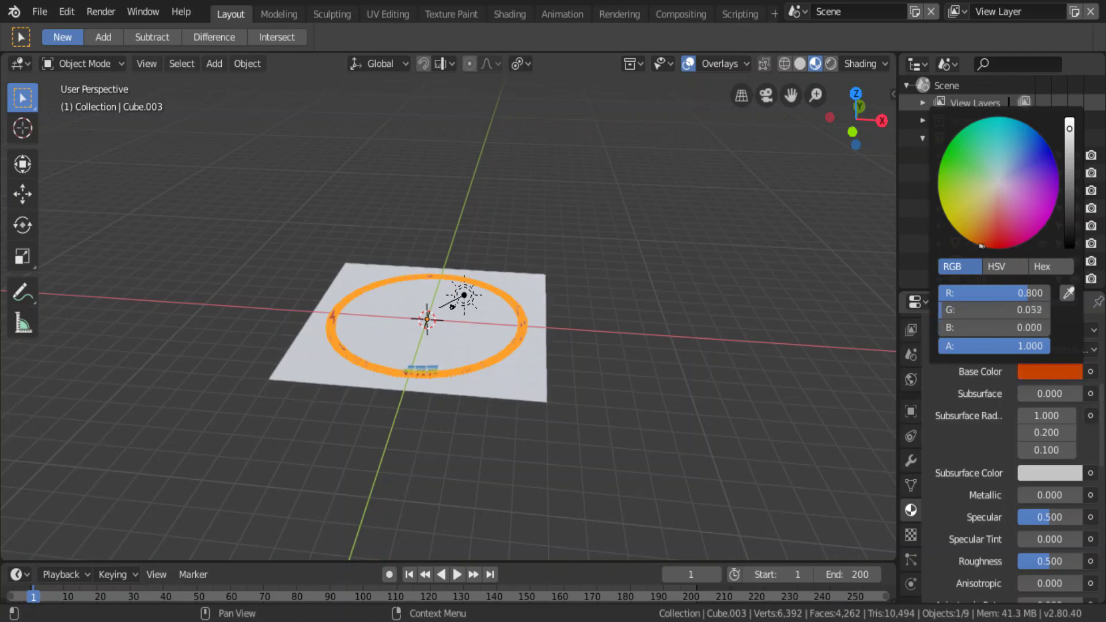
{"action": "left_click_drag", "start_coordinate": [979, 245], "coordinate": [985, 247]}
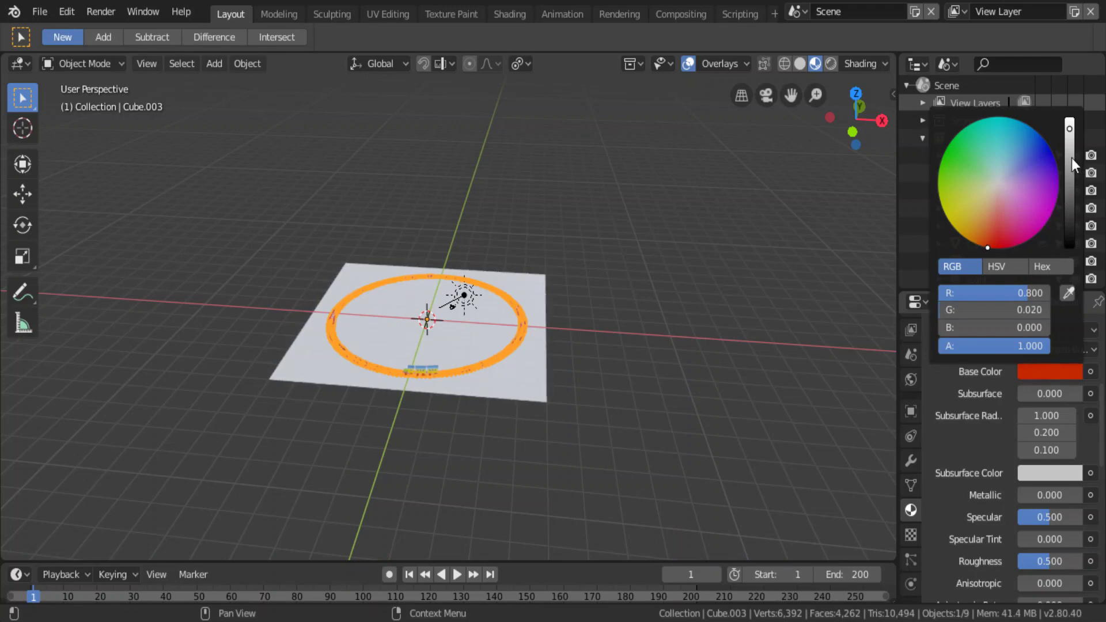
{"action": "left_click_drag", "start_coordinate": [1069, 165], "coordinate": [1069, 190]}
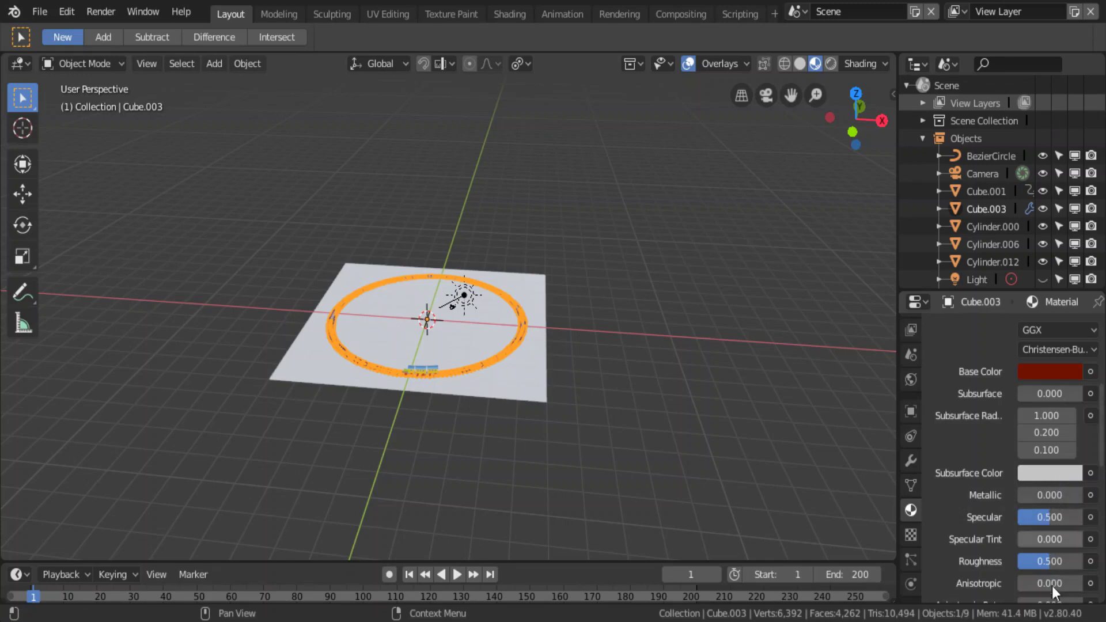
{"action": "left_click", "coordinate": [1053, 494]}
{"action": "type", "text": "0.500"}
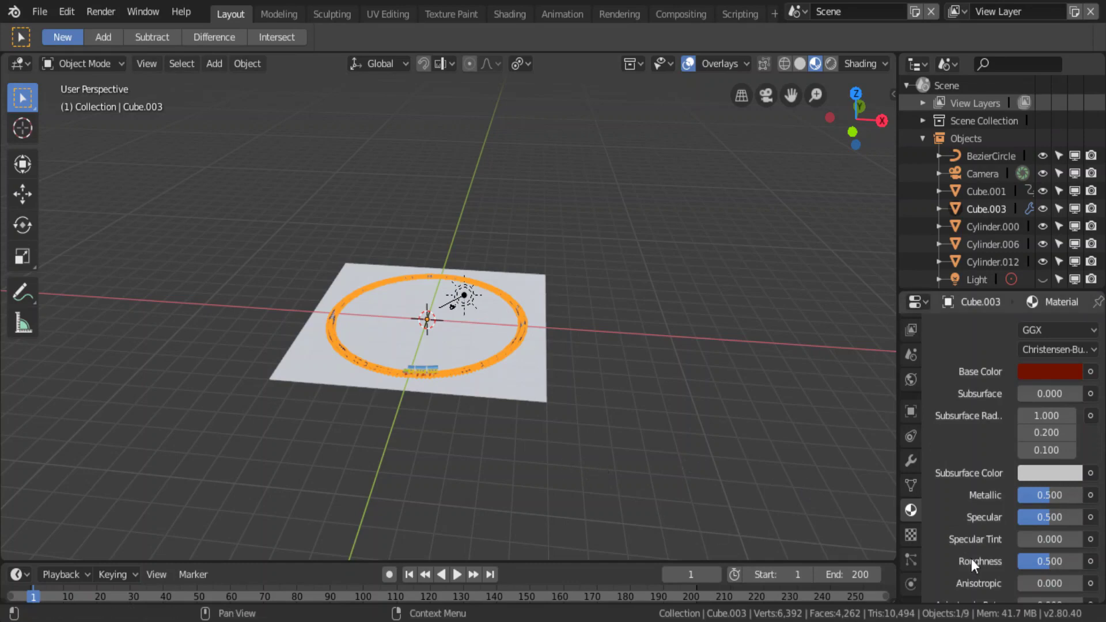
{"action": "scroll", "coordinate": [505, 396], "scroll_direction": "up", "scroll_amount": 2}
- Zoom in and deselect the ring to view the dark red rails and train
{"action": "scroll", "coordinate": [505, 396], "scroll_direction": "up", "scroll_amount": 2}
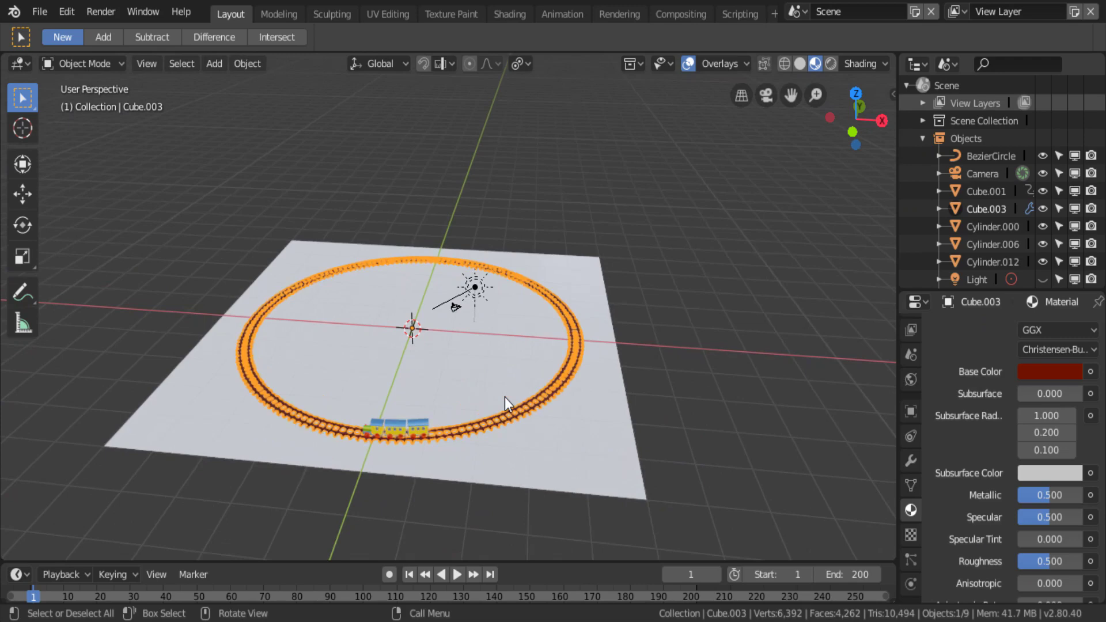
{"action": "scroll", "coordinate": [505, 397], "scroll_direction": "up", "scroll_amount": 1}
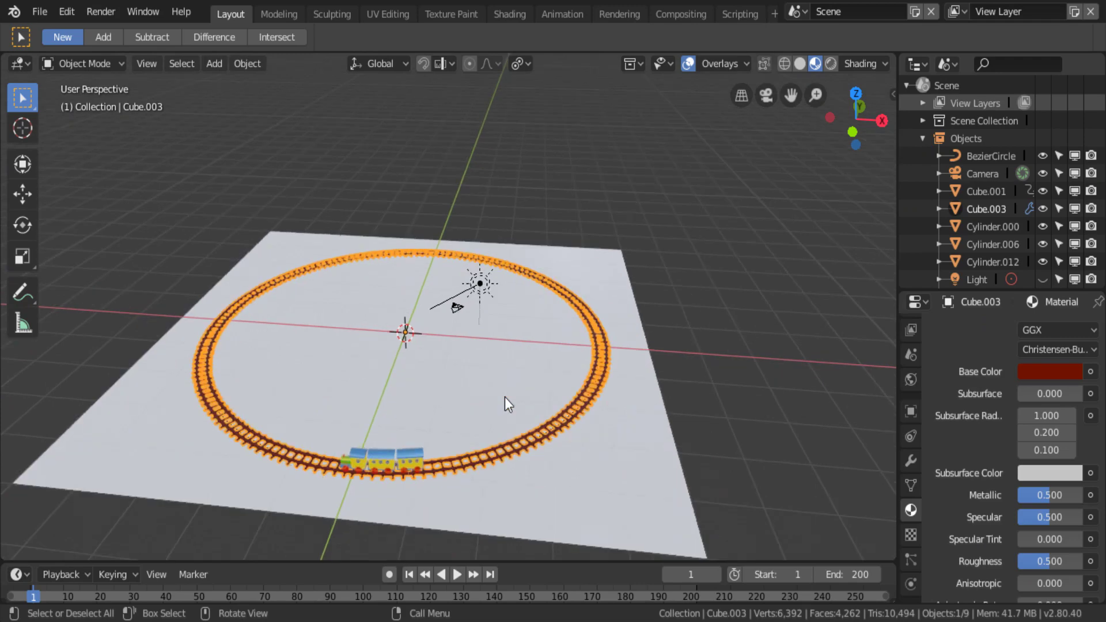
{"action": "left_click", "coordinate": [707, 441]}
{"action": "scroll", "coordinate": [530, 479], "scroll_direction": "up", "scroll_amount": 1}
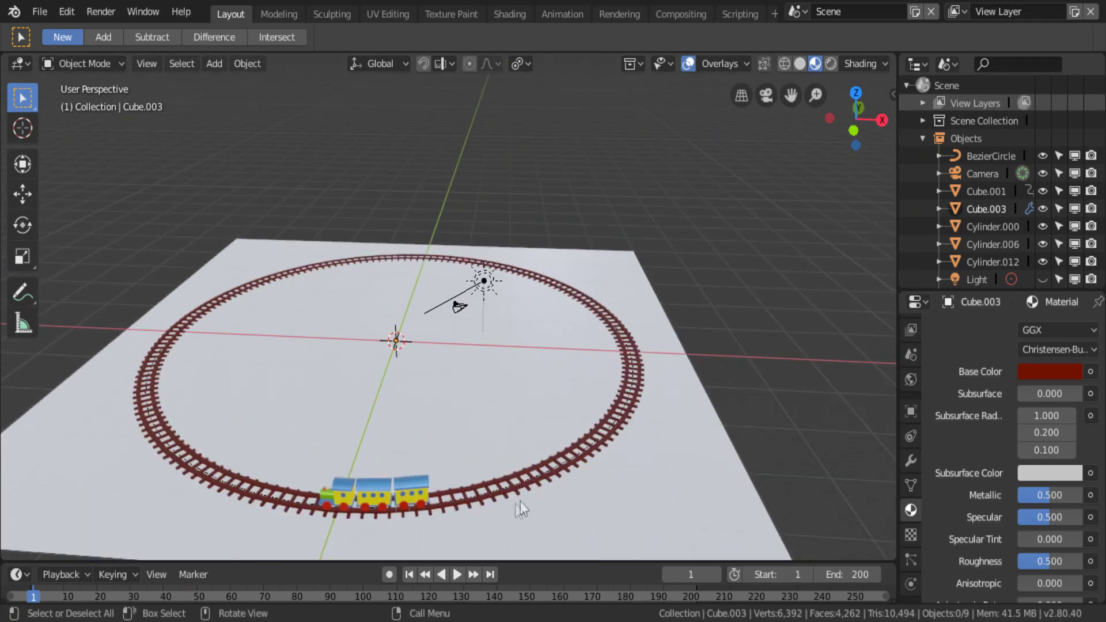
{"action": "scroll", "coordinate": [520, 501], "scroll_direction": "up", "scroll_amount": 1}
{"action": "scroll", "coordinate": [509, 505], "scroll_direction": "down", "scroll_amount": 1}
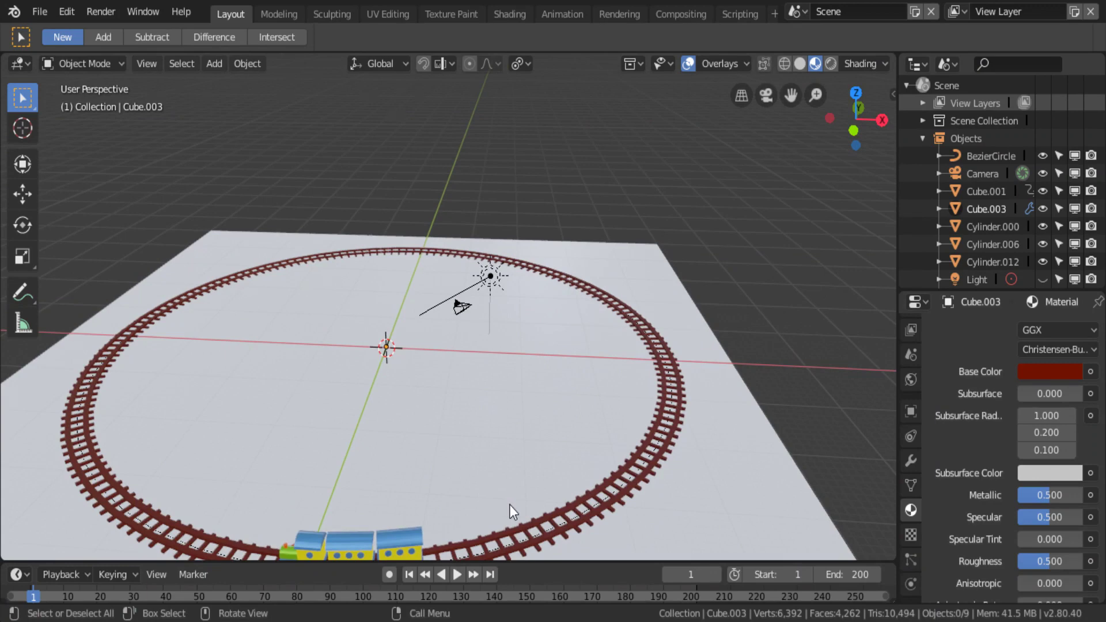
{"action": "scroll", "coordinate": [509, 505], "scroll_direction": "down", "scroll_amount": 1}
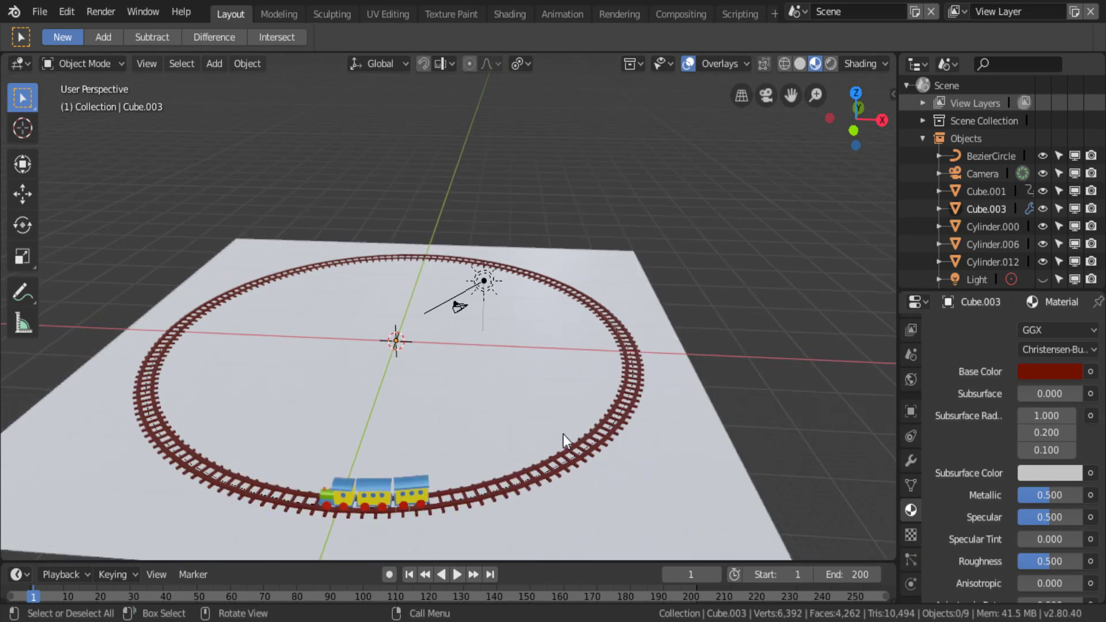
- Play the train animation, stop it at frame 134, and switch to Rendered shading
{"action": "left_click", "coordinate": [461, 573]}
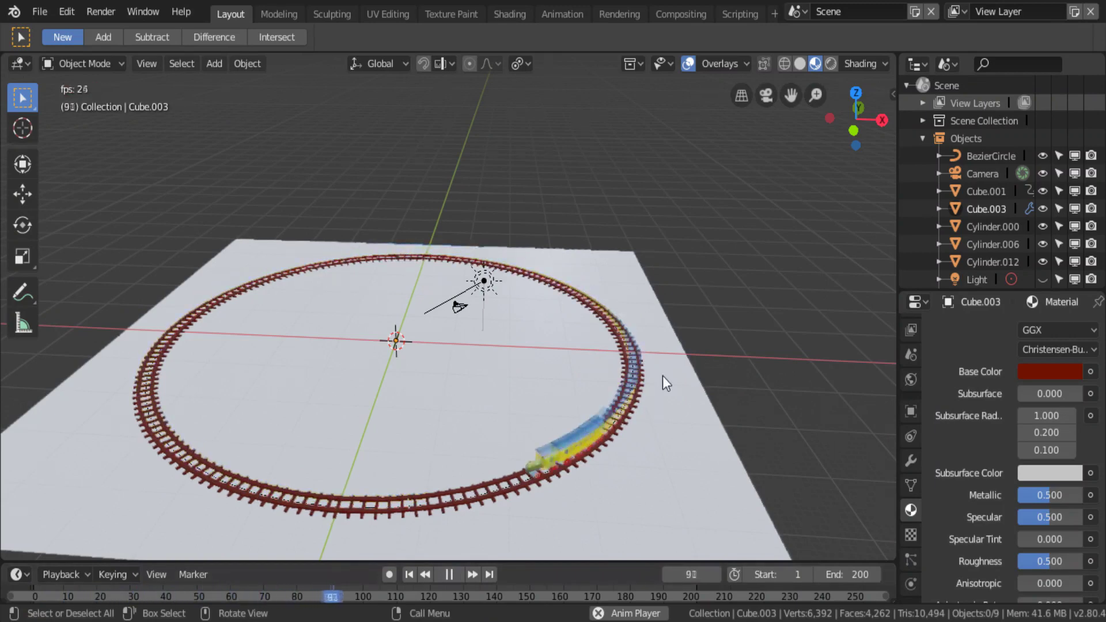
{"action": "left_click", "coordinate": [447, 577]}
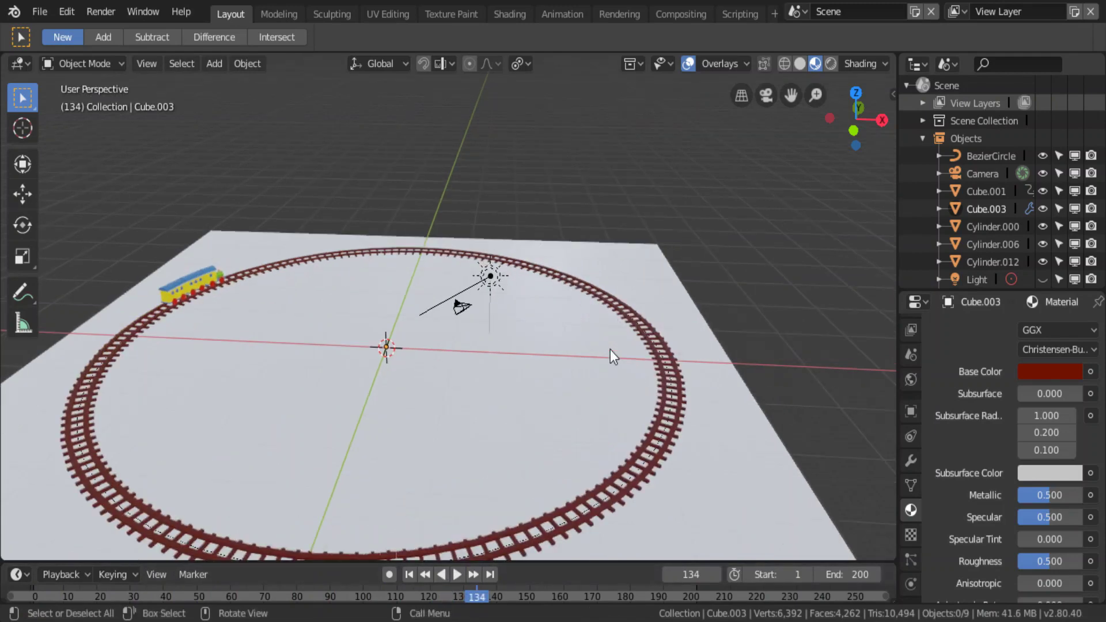
{"action": "left_click", "coordinate": [835, 68]}
{"action": "scroll", "coordinate": [690, 202], "scroll_direction": "down", "scroll_amount": 1}
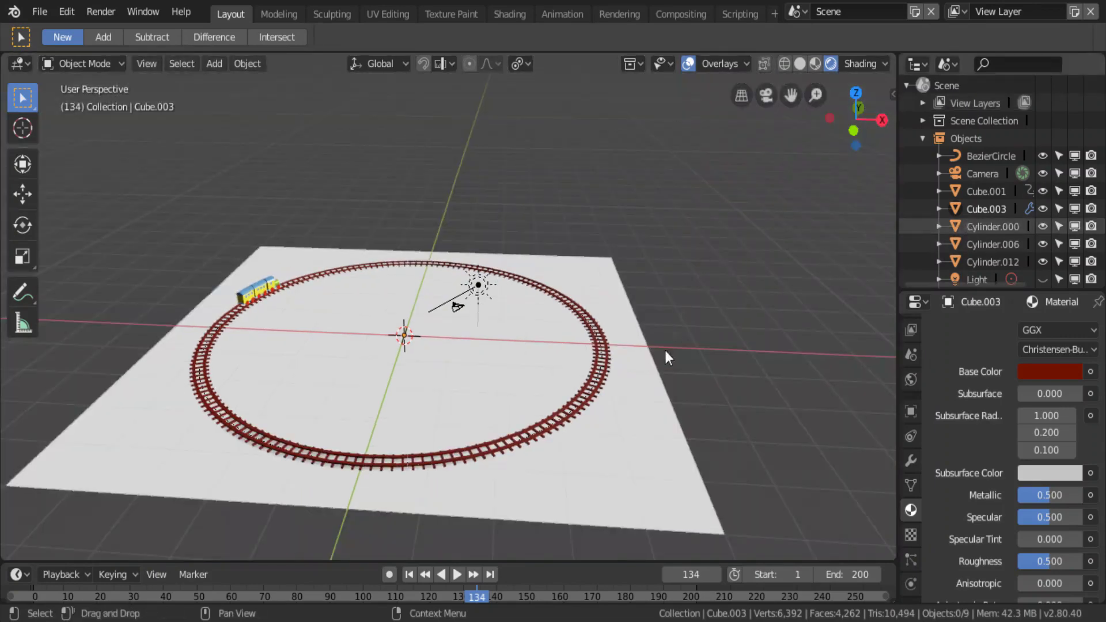
- Add a point light above the track centre, deselect it, and hide the Plane
{"action": "key", "text": "alt"}
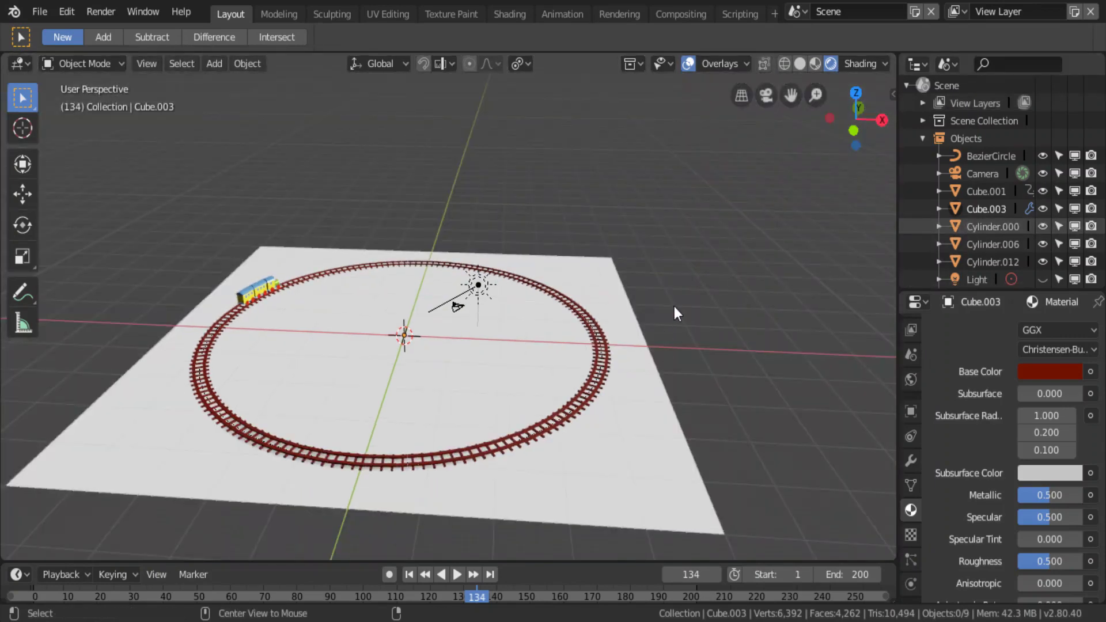
{"action": "scroll", "coordinate": [514, 355], "scroll_direction": "up", "scroll_amount": 1}
{"action": "scroll", "coordinate": [514, 355], "scroll_direction": "up", "scroll_amount": 1}
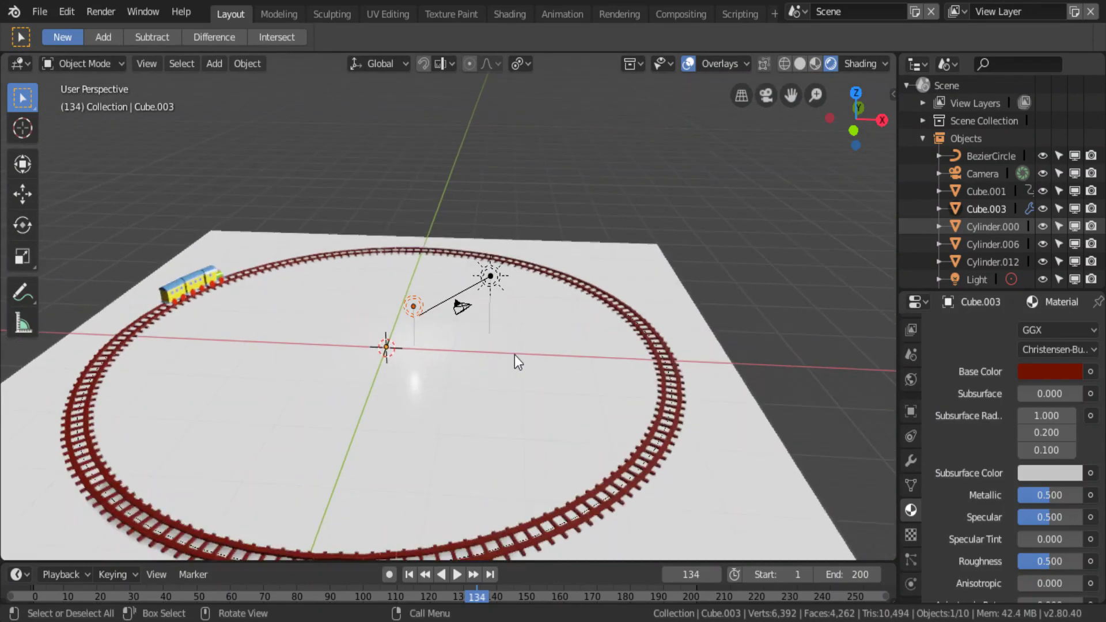
{"action": "scroll", "coordinate": [514, 355], "scroll_direction": "up", "scroll_amount": 1}
{"action": "scroll", "coordinate": [514, 355], "scroll_direction": "down", "scroll_amount": 2}
{"action": "scroll", "coordinate": [514, 355], "scroll_direction": "down", "scroll_amount": 1}
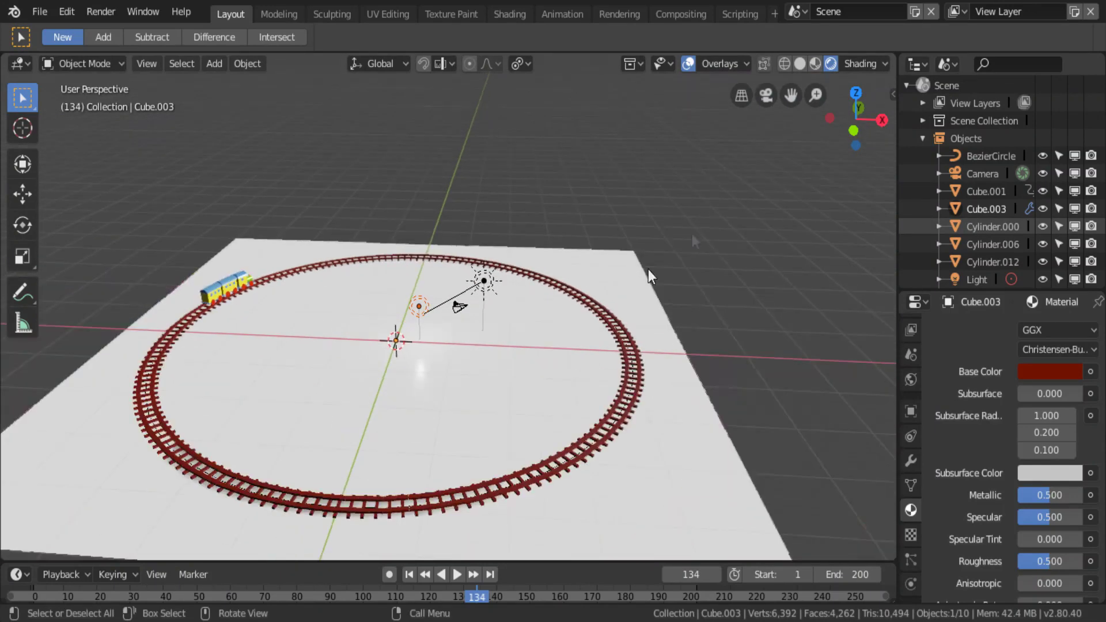
{"action": "key", "text": "alt+a"}
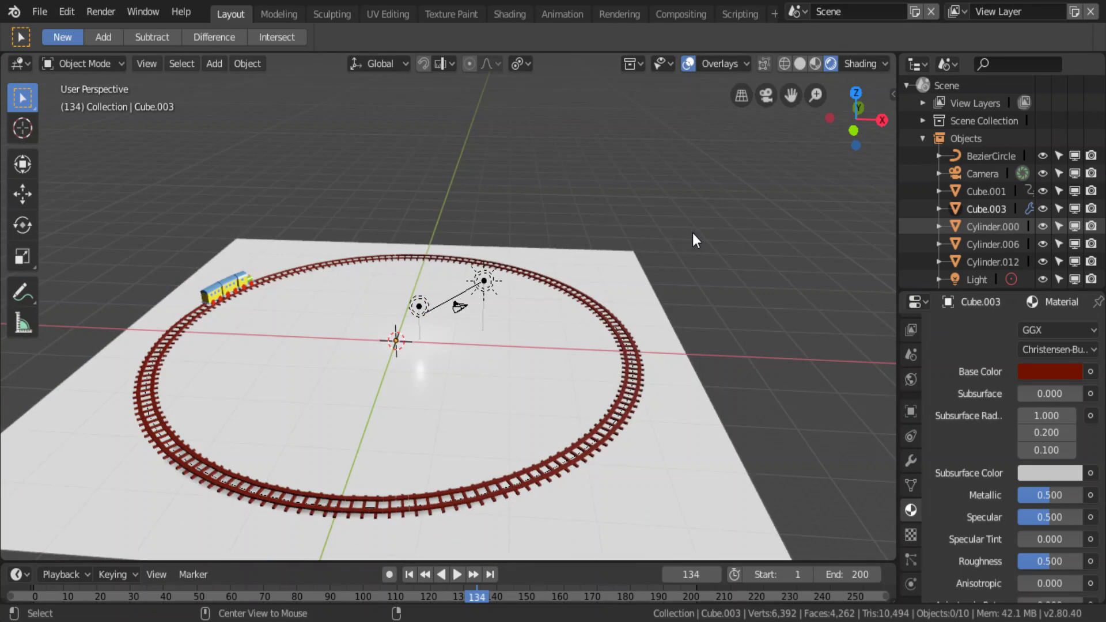
{"action": "scroll", "coordinate": [990, 215], "scroll_direction": "down", "scroll_amount": 2}
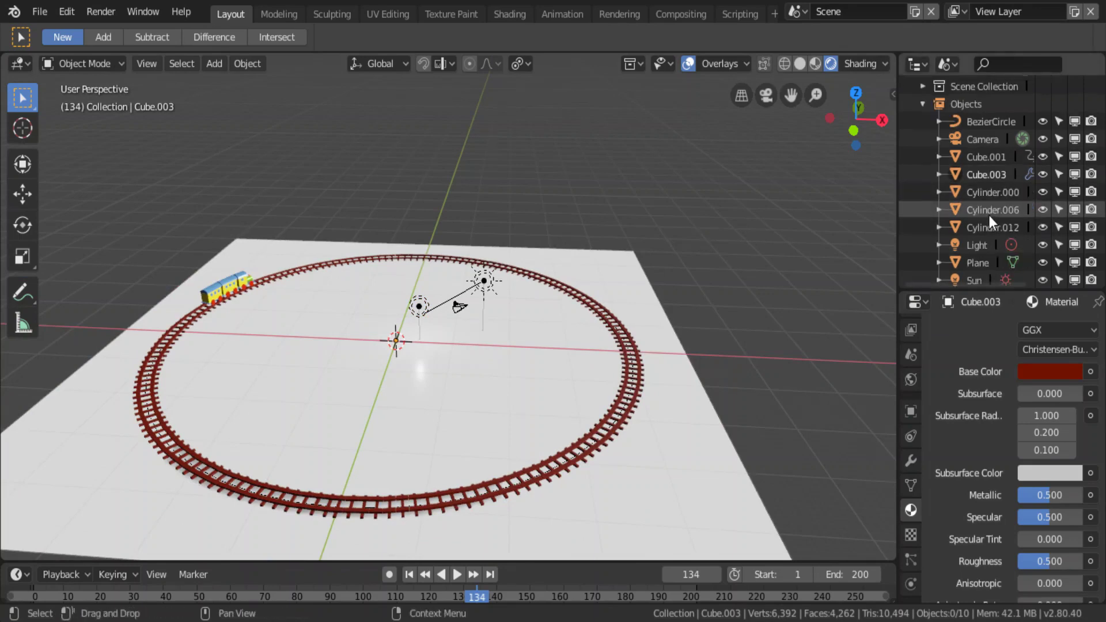
{"action": "left_click", "coordinate": [1042, 263]}
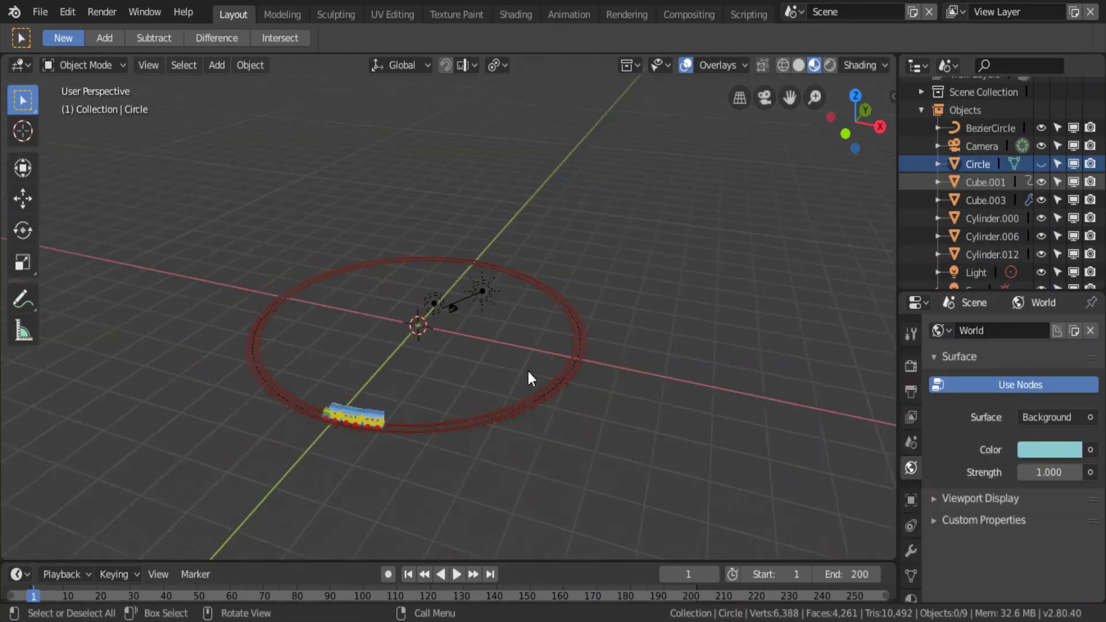
- Play the train animation from a top-down view with viewport overlays hidden
{"action": "mouse_move", "coordinate": [527, 368]}
{"action": "middle_mouse_down"}
{"action": "mouse_move", "coordinate": [539, 455]}
{"action": "mouse_move", "coordinate": [514, 414]}
{"action": "mouse_move", "coordinate": [604, 296]}
{"action": "mouse_move", "coordinate": [602, 359]}
{"action": "mouse_move", "coordinate": [603, 350]}
{"action": "middle_mouse_up"}
{"action": "left_click", "coordinate": [455, 575]}
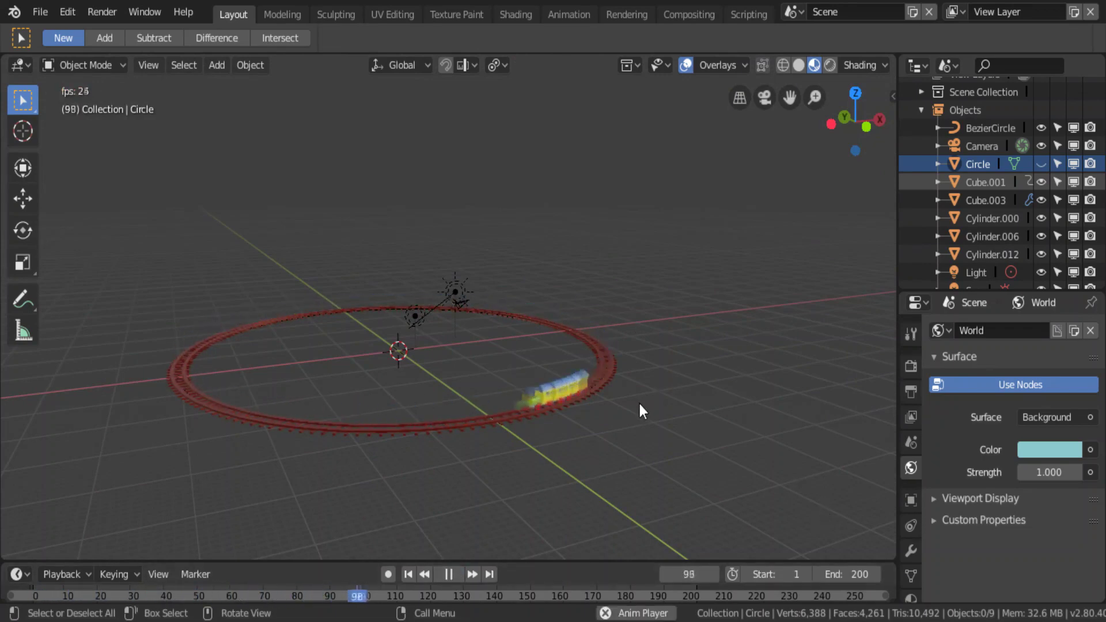
{"action": "key", "text": "shift+alt+z"}
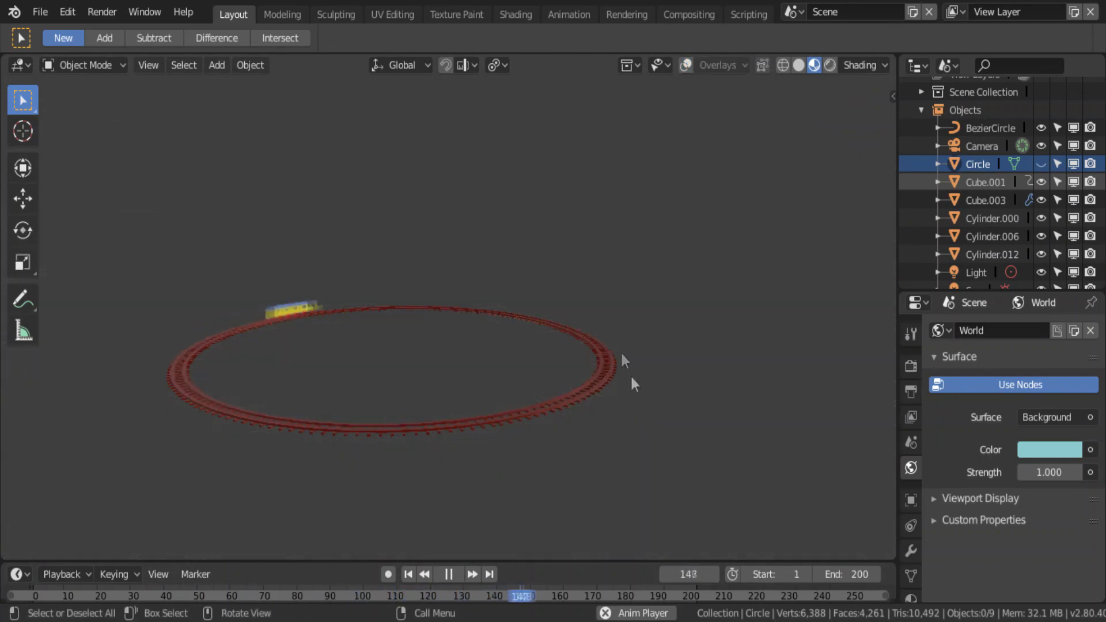
{"action": "middle_click_drag", "start_coordinate": [605, 391], "coordinate": [428, 424]}
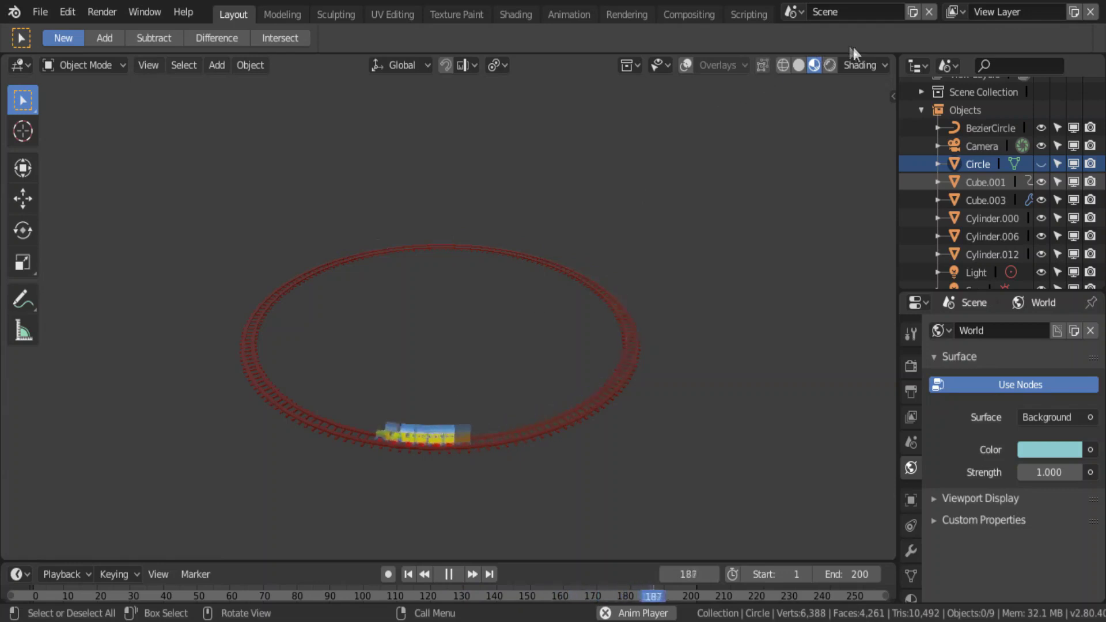
- Preview in Rendered shading, stop playback and rewind to frame 1
{"action": "left_click", "coordinate": [830, 64]}
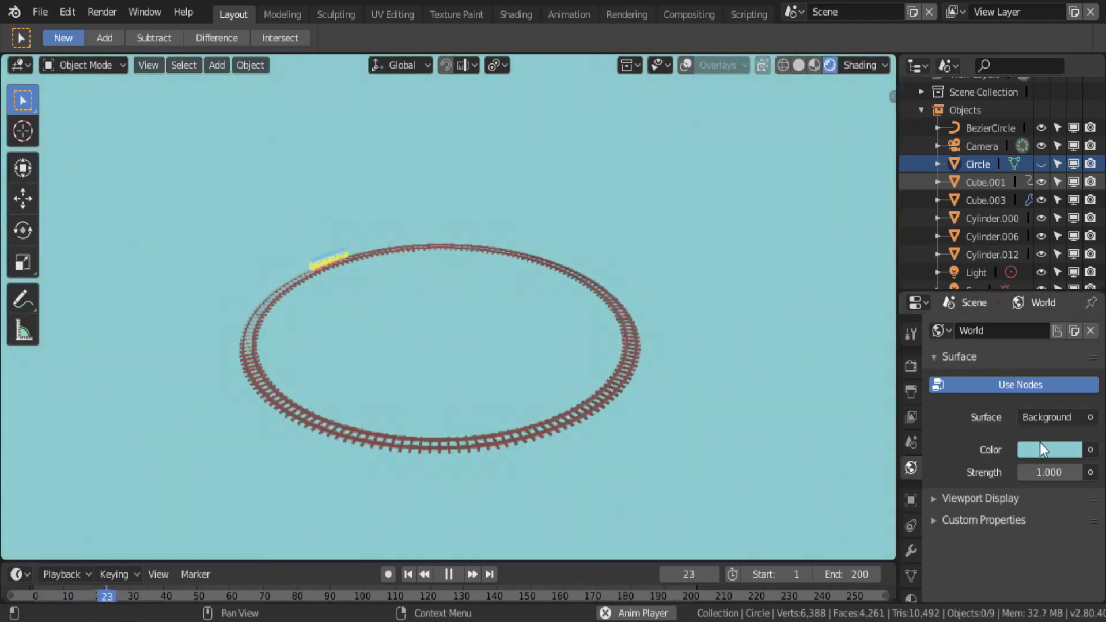
{"action": "left_click", "coordinate": [449, 574]}
{"action": "left_click", "coordinate": [409, 574]}
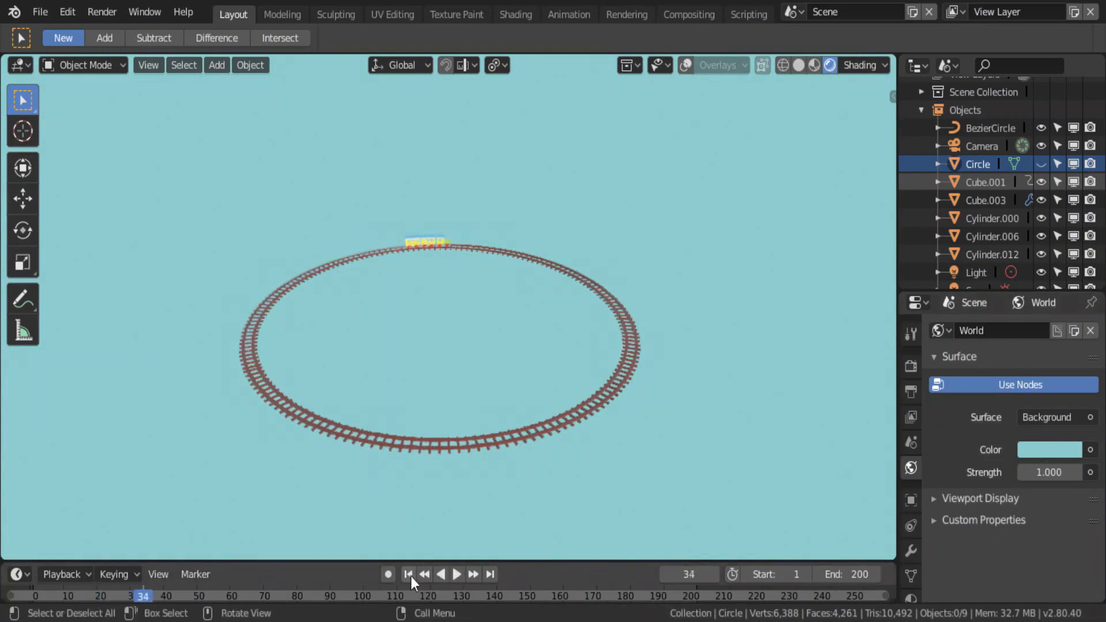
- Try yellow, deep red, pale peach and pink as the world background colour
{"action": "left_click", "coordinate": [1037, 446]}
{"action": "mouse_move", "coordinate": [999, 223]}
{"action": "left_mouse_down"}
{"action": "mouse_move", "coordinate": [942, 265]}
{"action": "mouse_move", "coordinate": [982, 323]}
{"action": "left_mouse_up"}
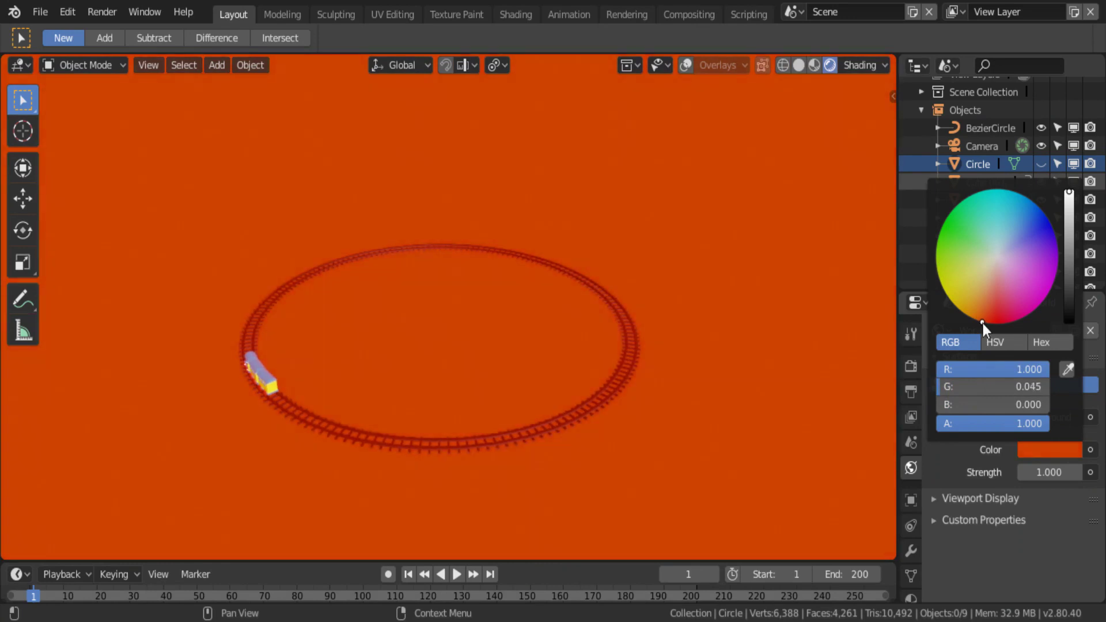
{"action": "mouse_move", "coordinate": [1068, 193]}
{"action": "left_mouse_down"}
{"action": "mouse_move", "coordinate": [1069, 260]}
{"action": "mouse_move", "coordinate": [1070, 191]}
{"action": "left_mouse_up"}
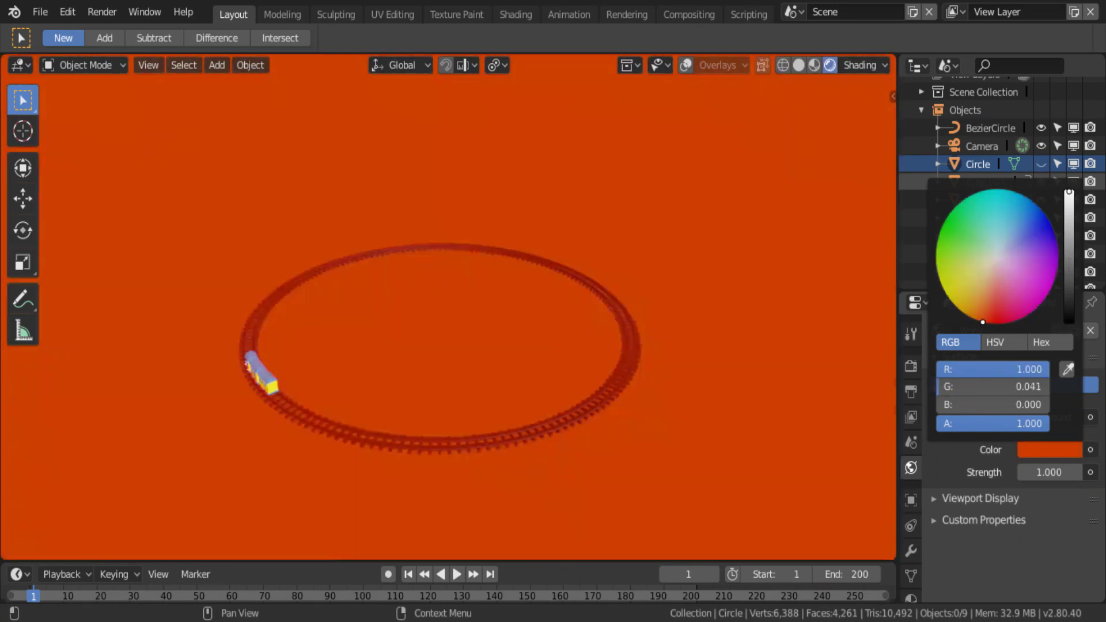
{"action": "left_click", "coordinate": [990, 283]}
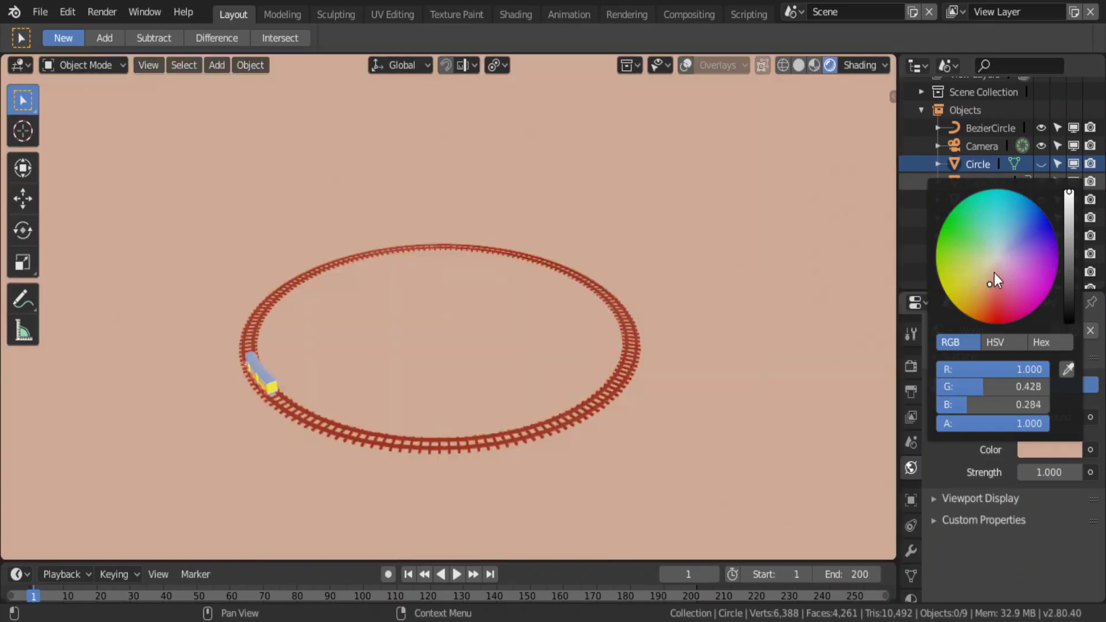
{"action": "left_click", "coordinate": [1001, 267]}
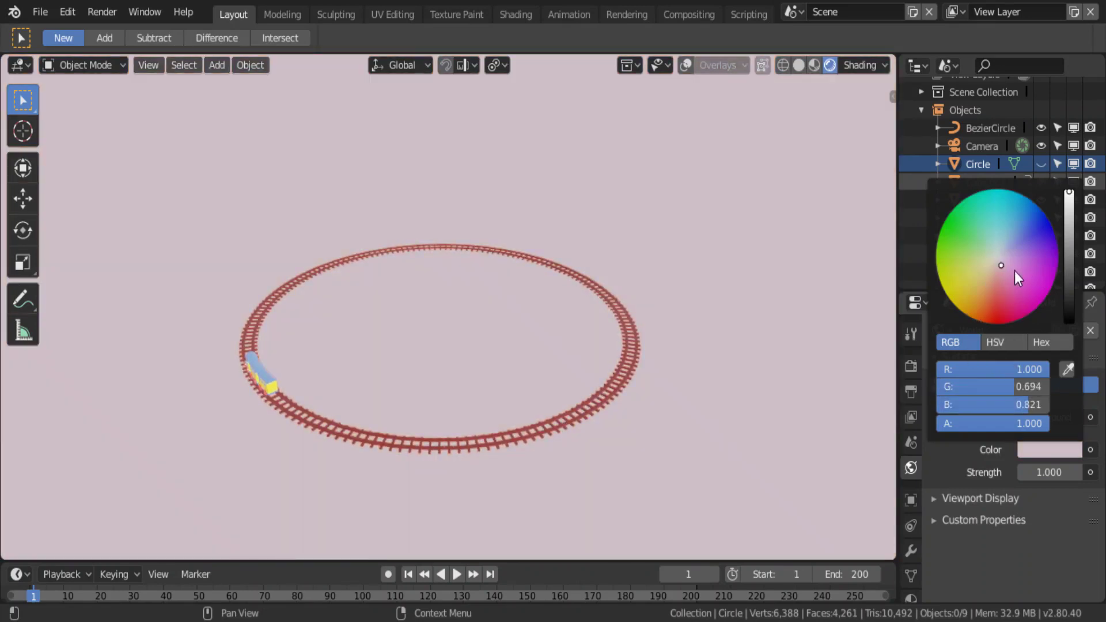
{"action": "left_click", "coordinate": [1015, 272]}
- Set the world background colour to white and orbit to view the track from higher
{"action": "mouse_move", "coordinate": [560, 439]}
{"action": "middle_mouse_down"}
{"action": "mouse_move", "coordinate": [576, 415]}
{"action": "mouse_move", "coordinate": [690, 409]}
{"action": "middle_mouse_up"}
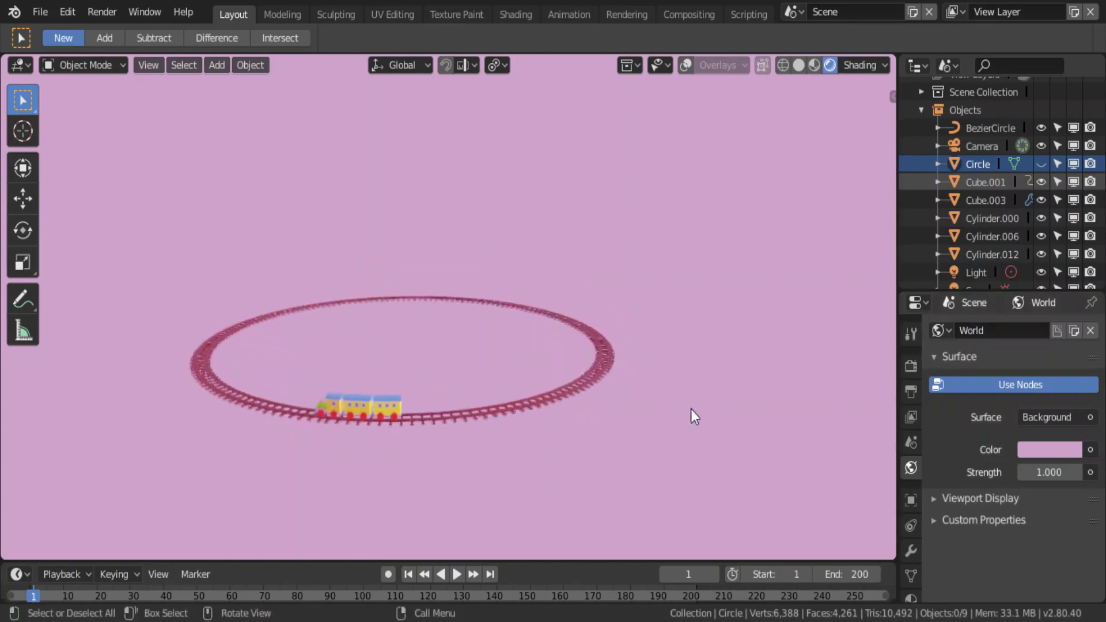
{"action": "left_click", "coordinate": [1049, 450]}
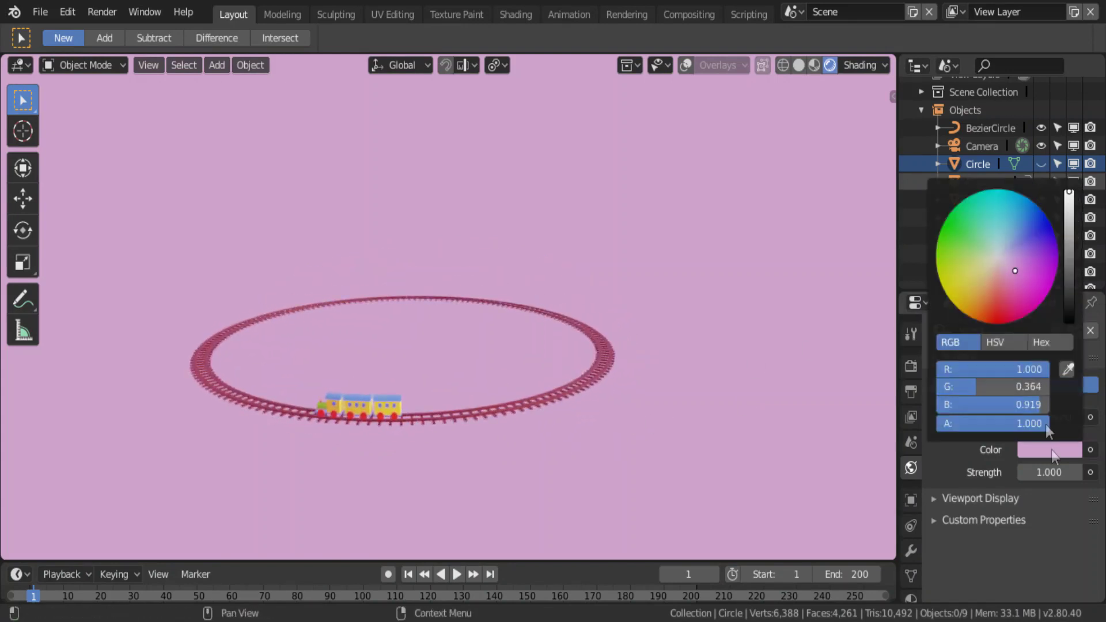
{"action": "left_click", "coordinate": [997, 256]}
{"action": "mouse_move", "coordinate": [711, 330]}
{"action": "middle_mouse_down"}
{"action": "mouse_move", "coordinate": [668, 379]}
{"action": "mouse_move", "coordinate": [655, 376]}
{"action": "mouse_move", "coordinate": [690, 380]}
{"action": "mouse_move", "coordinate": [620, 391]}
{"action": "middle_mouse_up"}
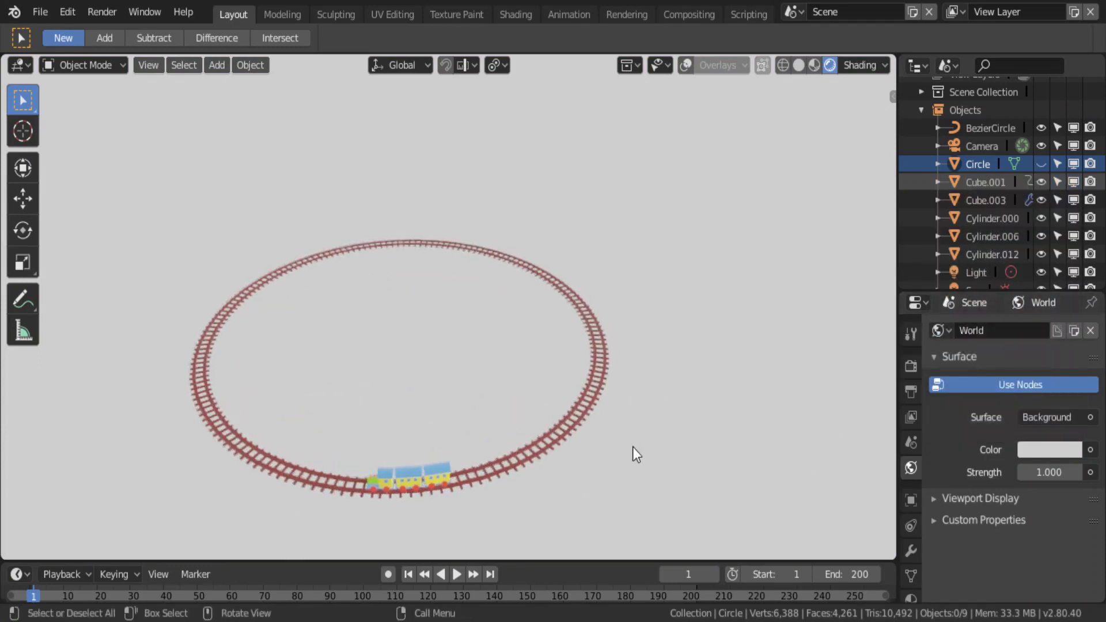
{"action": "middle_click_drag", "start_coordinate": [632, 447], "coordinate": [565, 485]}
{"action": "left_click", "coordinate": [458, 574]}
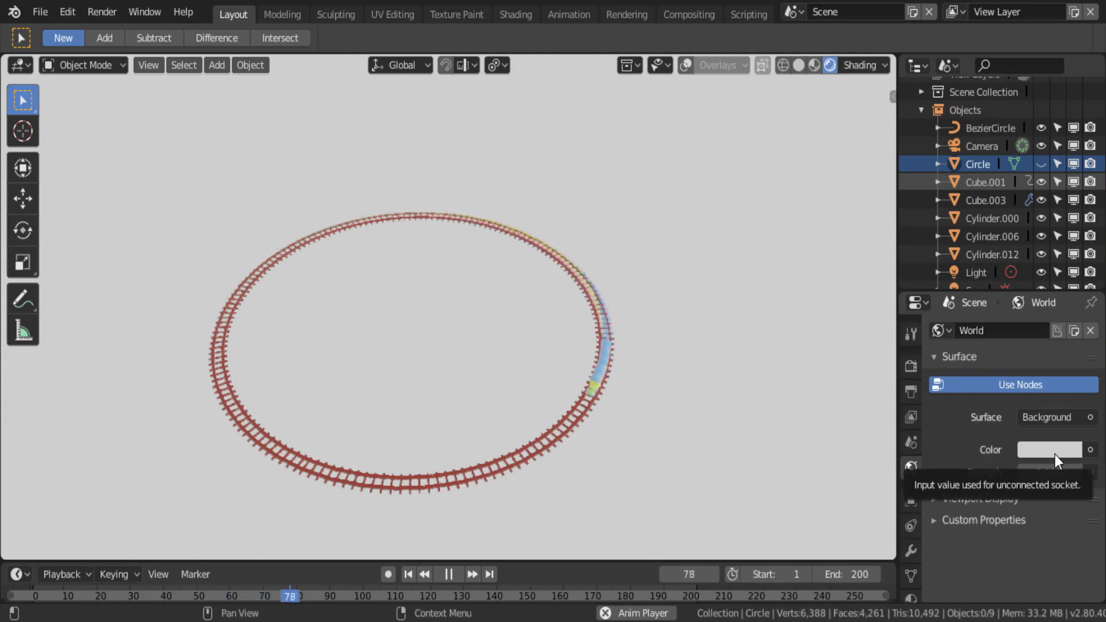
{"action": "left_click", "coordinate": [448, 578]}
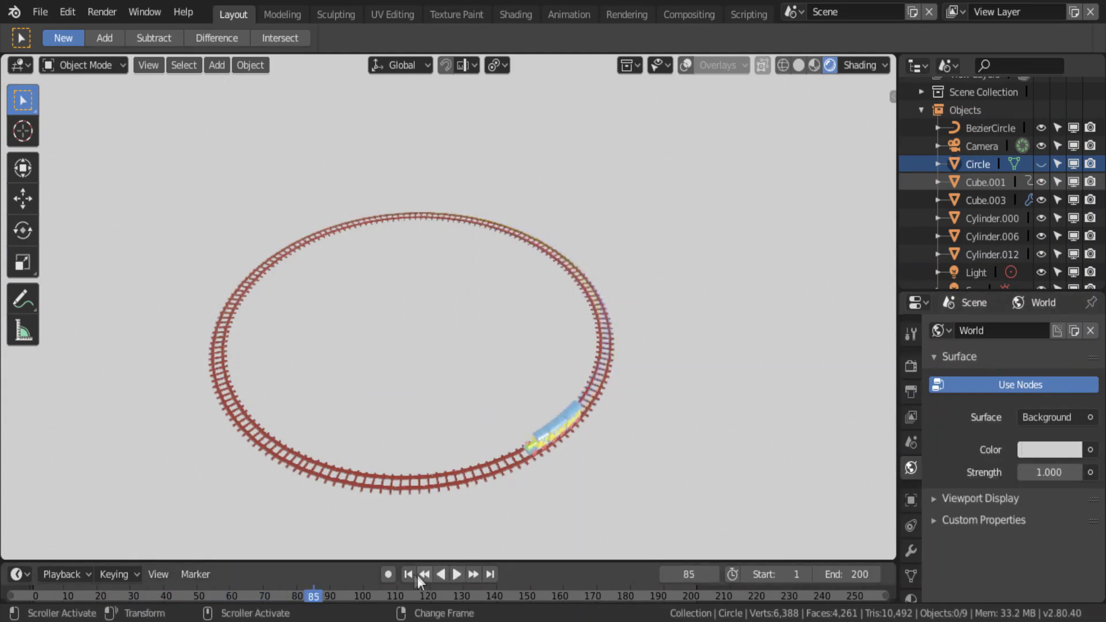
{"action": "left_click", "coordinate": [410, 575]}
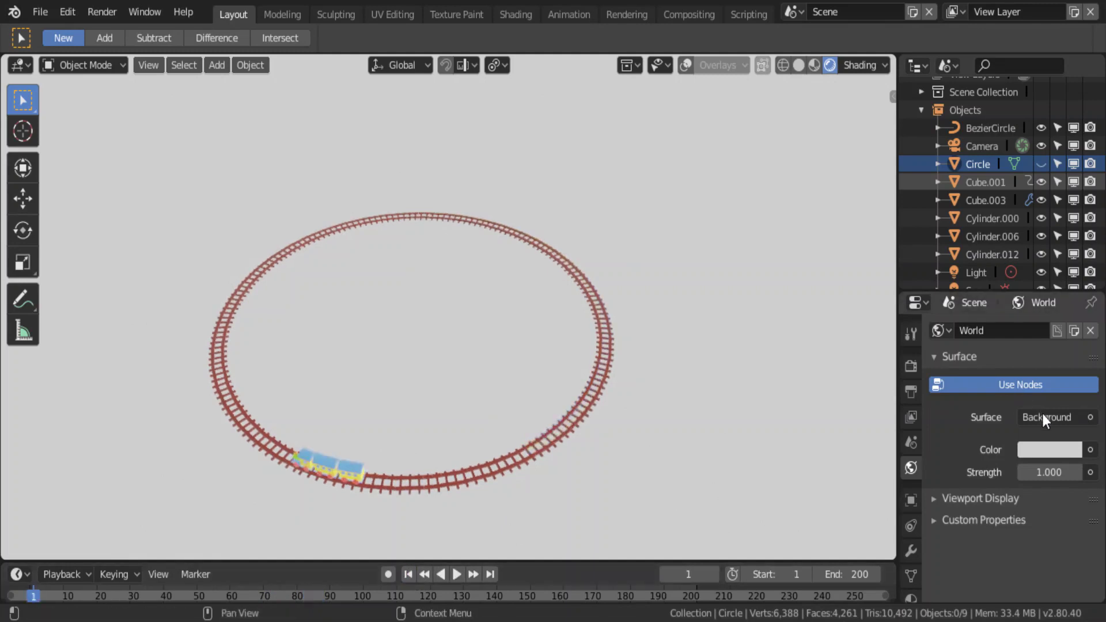
{"action": "left_click", "coordinate": [1042, 413]}
- Toggle the world's Use Nodes off and on, then unlink the World from the scene
{"action": "left_click", "coordinate": [979, 384]}
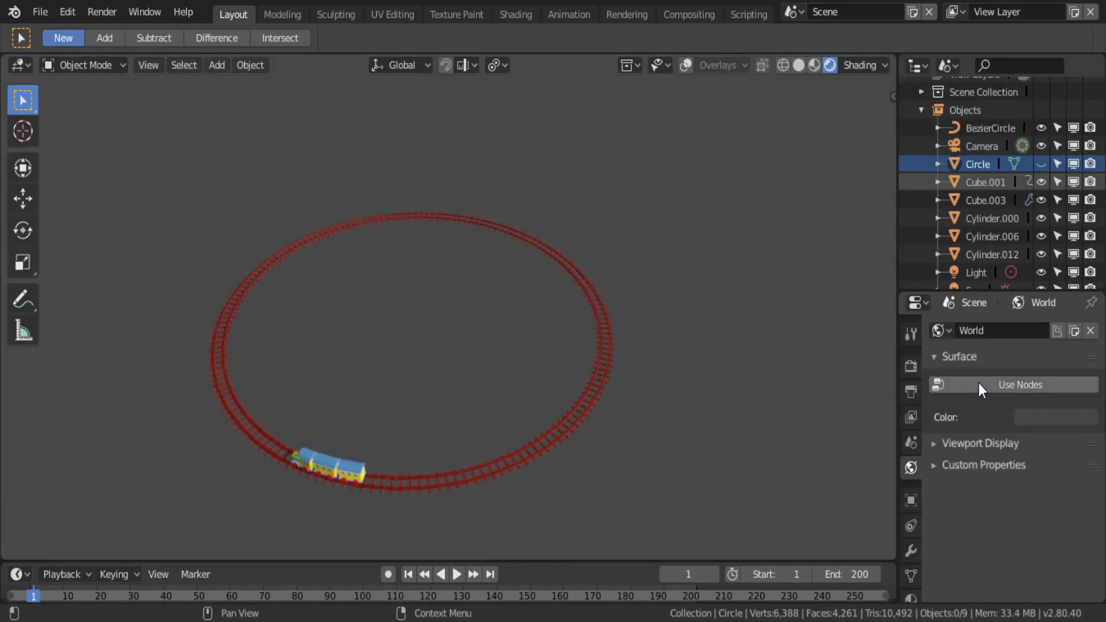
{"action": "left_click", "coordinate": [960, 389]}
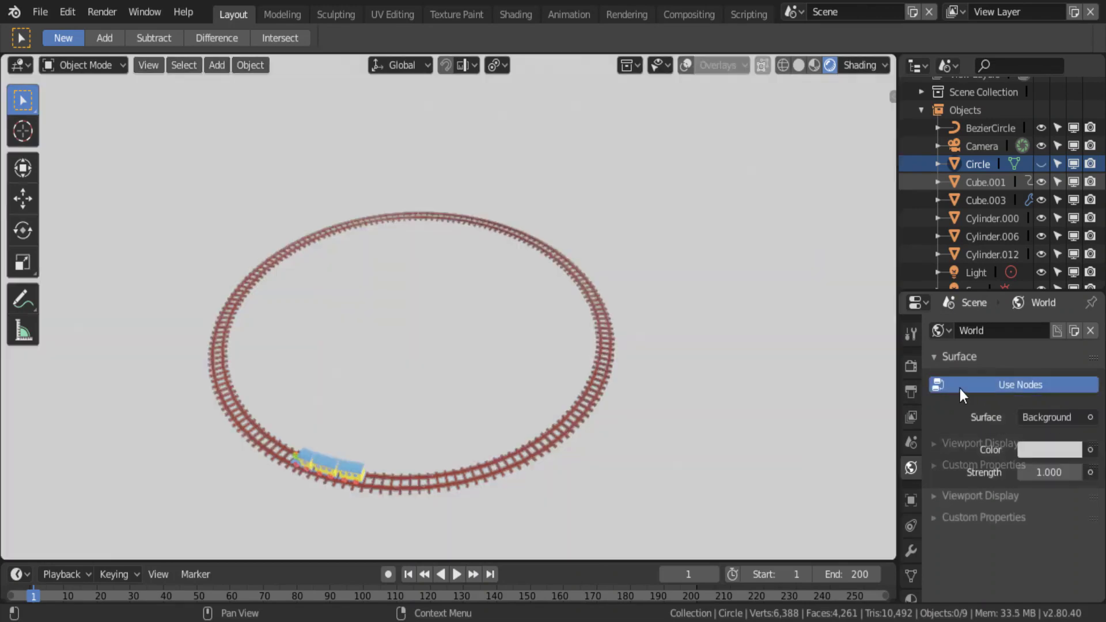
{"action": "left_click", "coordinate": [960, 389]}
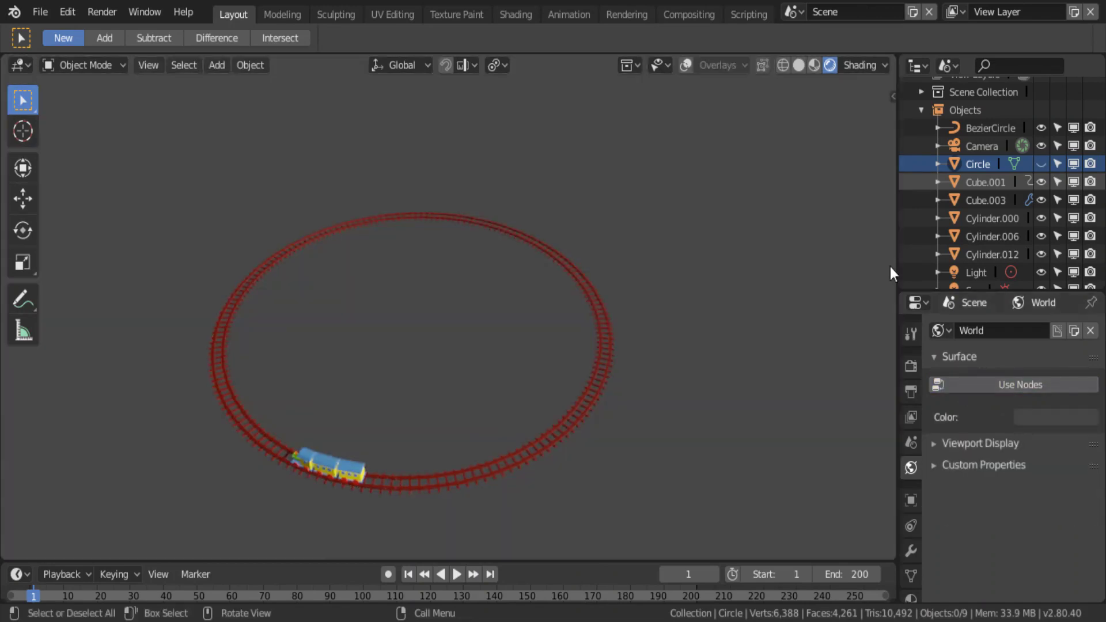
{"action": "left_click", "coordinate": [980, 385]}
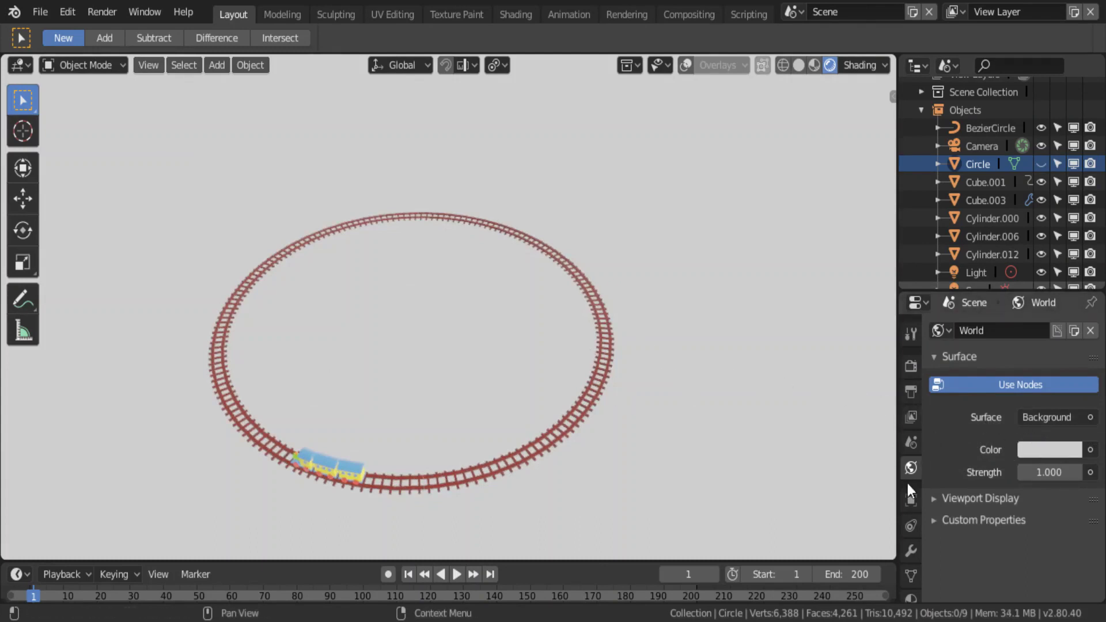
{"action": "left_click", "coordinate": [1091, 330]}
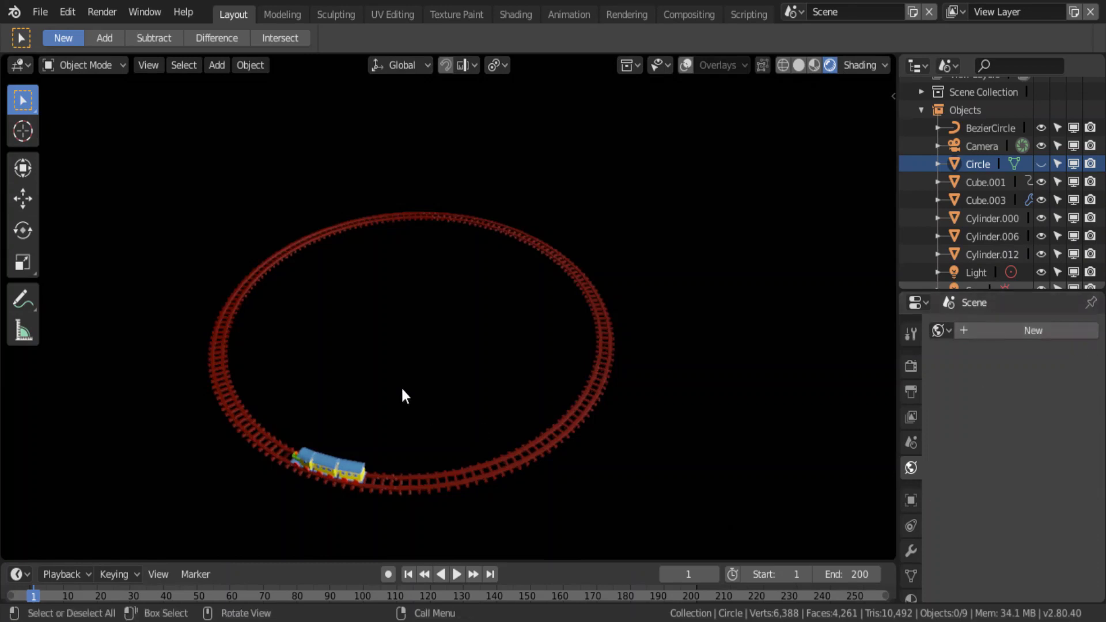
- Play the train animation and view it in Material Preview shading
{"action": "middle_click_drag", "start_coordinate": [450, 397], "coordinate": [324, 372]}
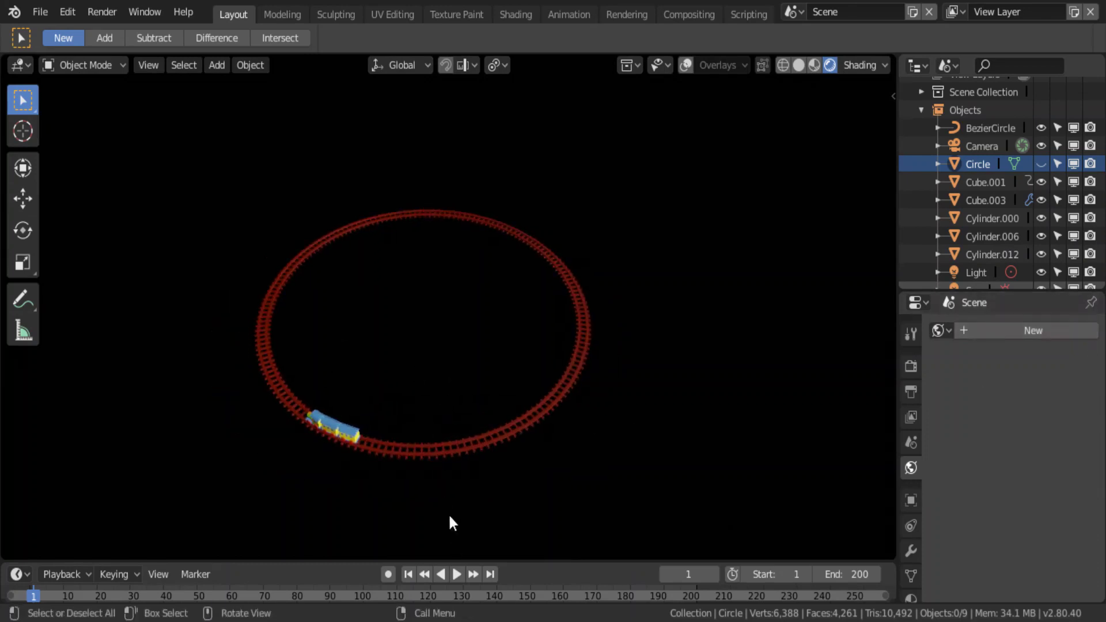
{"action": "left_click", "coordinate": [459, 573]}
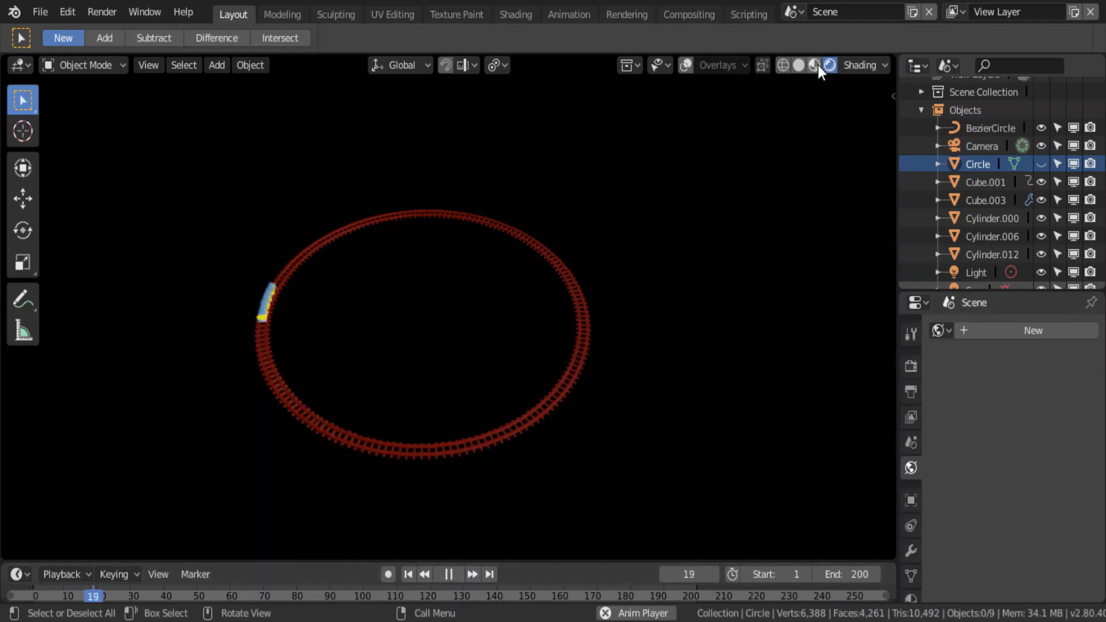
{"action": "mouse_move", "coordinate": [650, 272]}
{"action": "middle_mouse_down"}
{"action": "mouse_move", "coordinate": [595, 279]}
{"action": "mouse_move", "coordinate": [607, 251]}
{"action": "middle_mouse_up"}
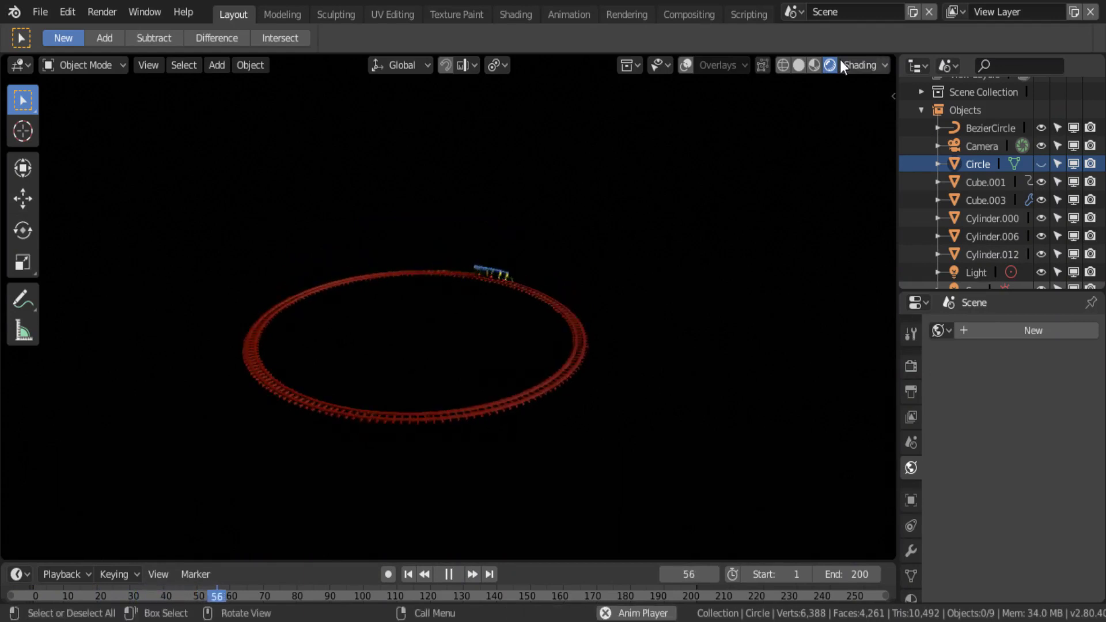
{"action": "left_click", "coordinate": [815, 64]}
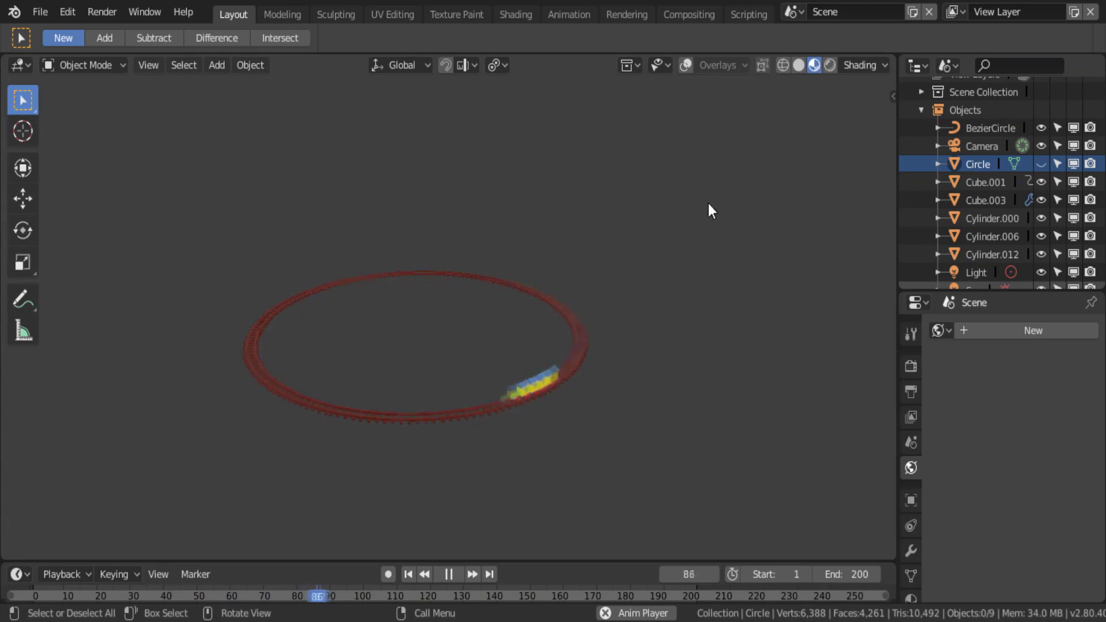
{"action": "middle_click_drag", "start_coordinate": [622, 288], "coordinate": [638, 302]}
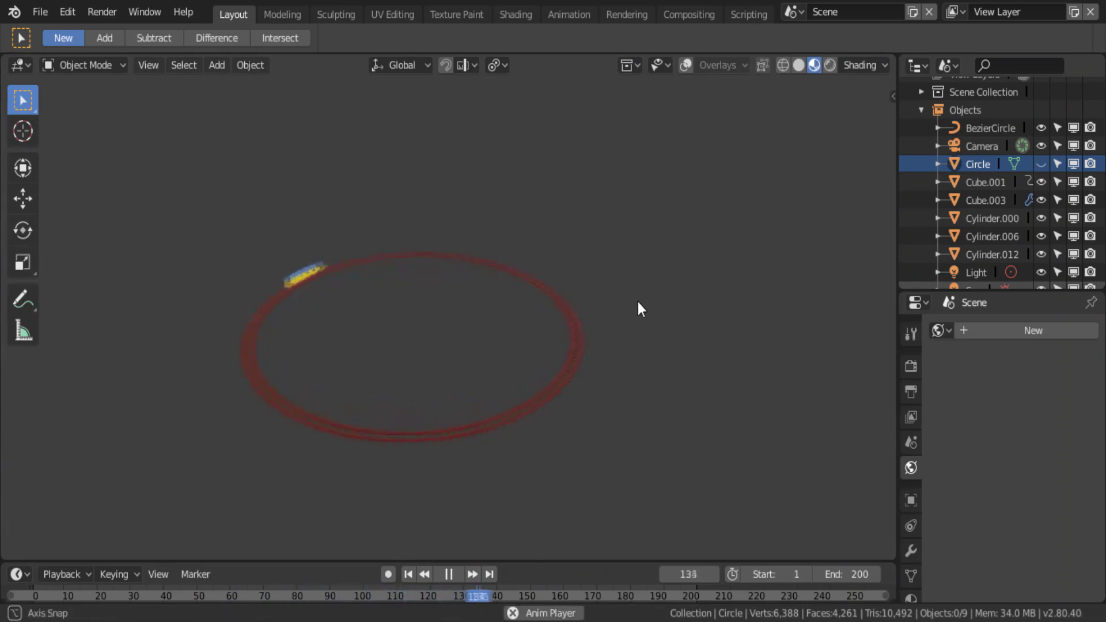